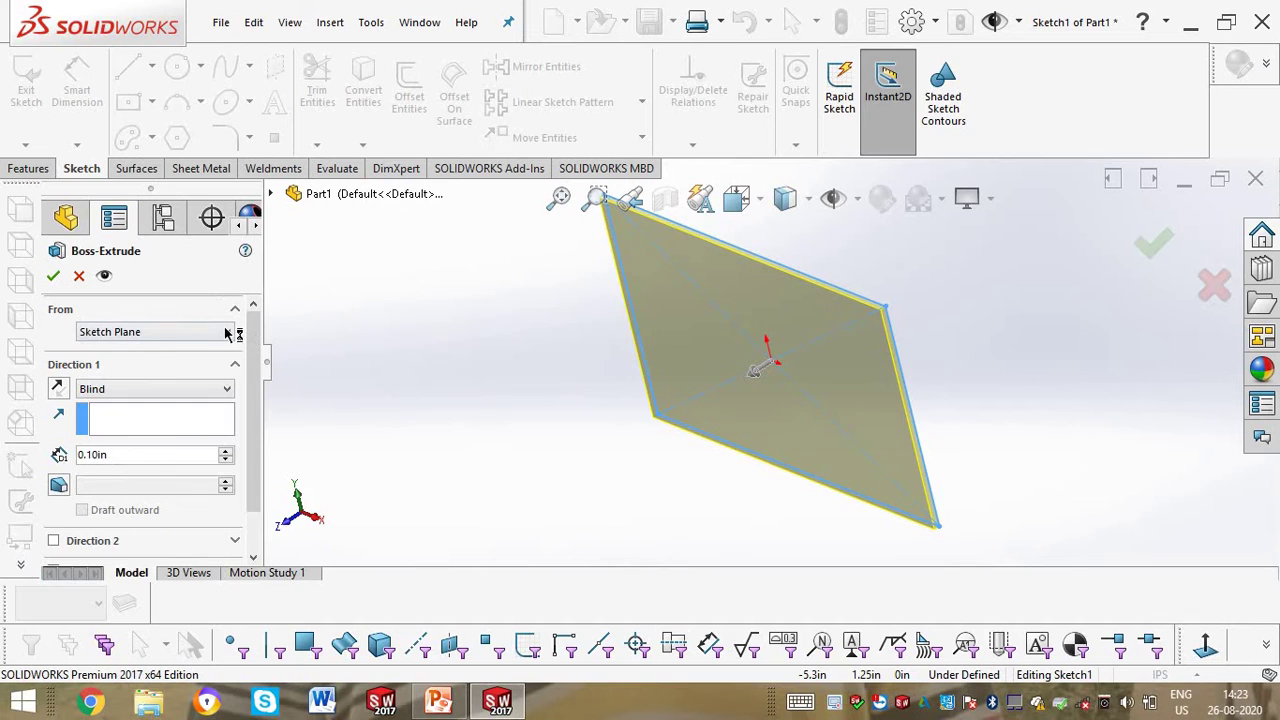
Step: Start the boss extrusion from an offset of 10 in instead of the sketch plane
click(226, 333)
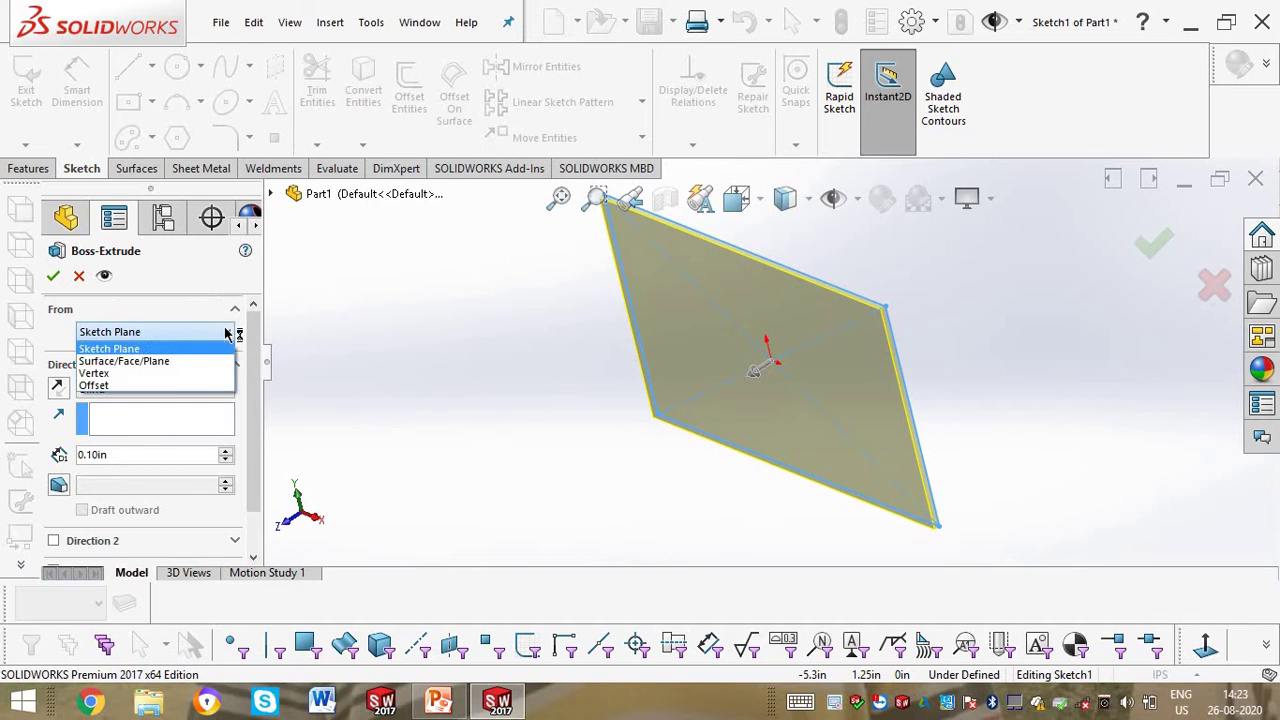
click(143, 386)
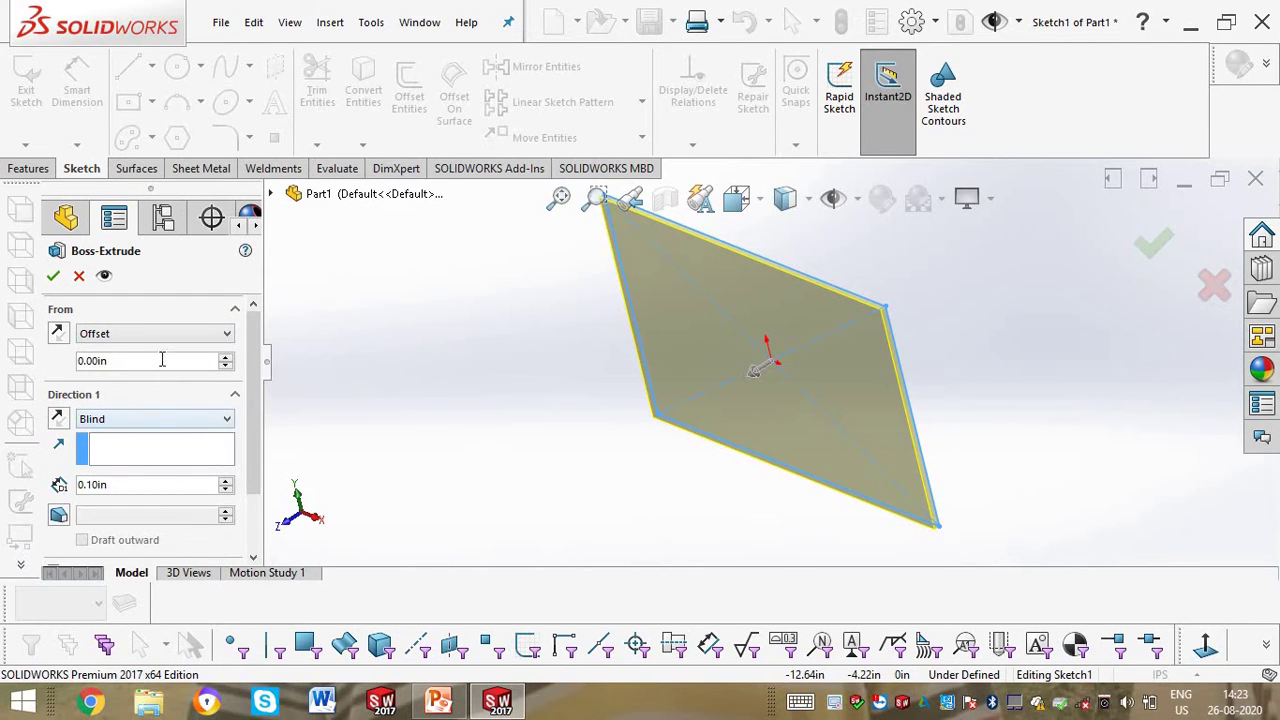
text(10)
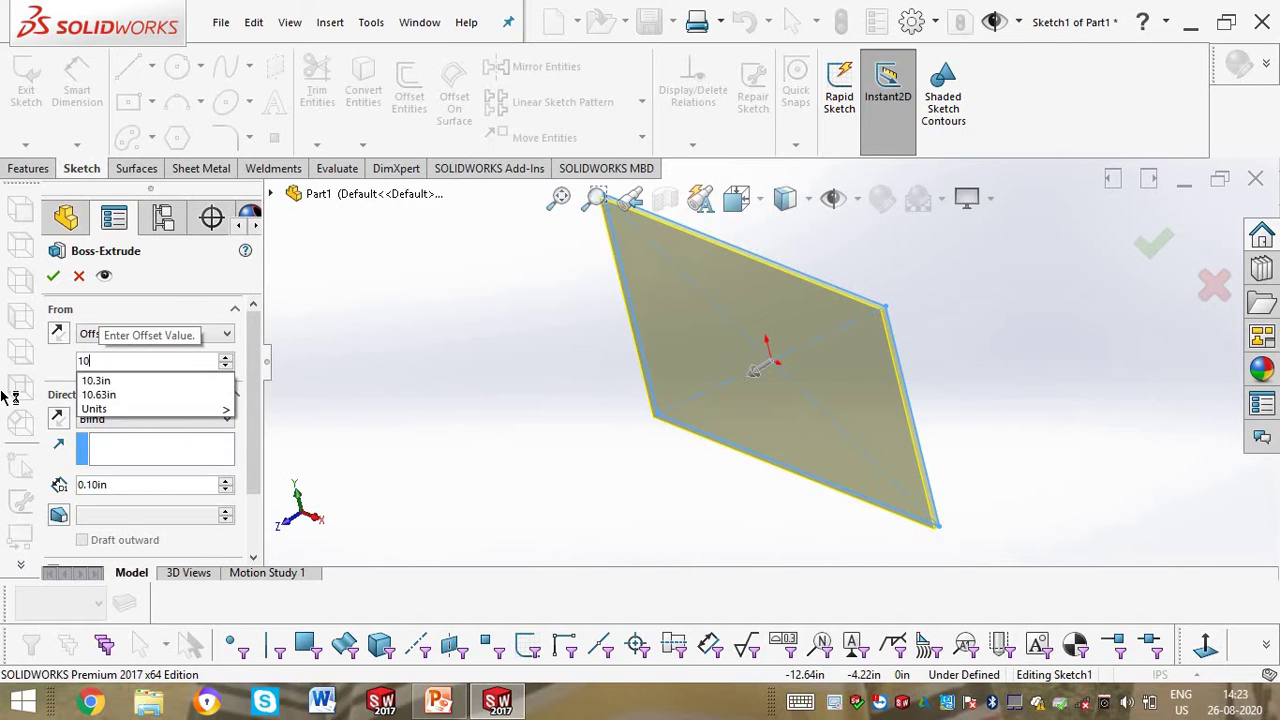
key(Return)
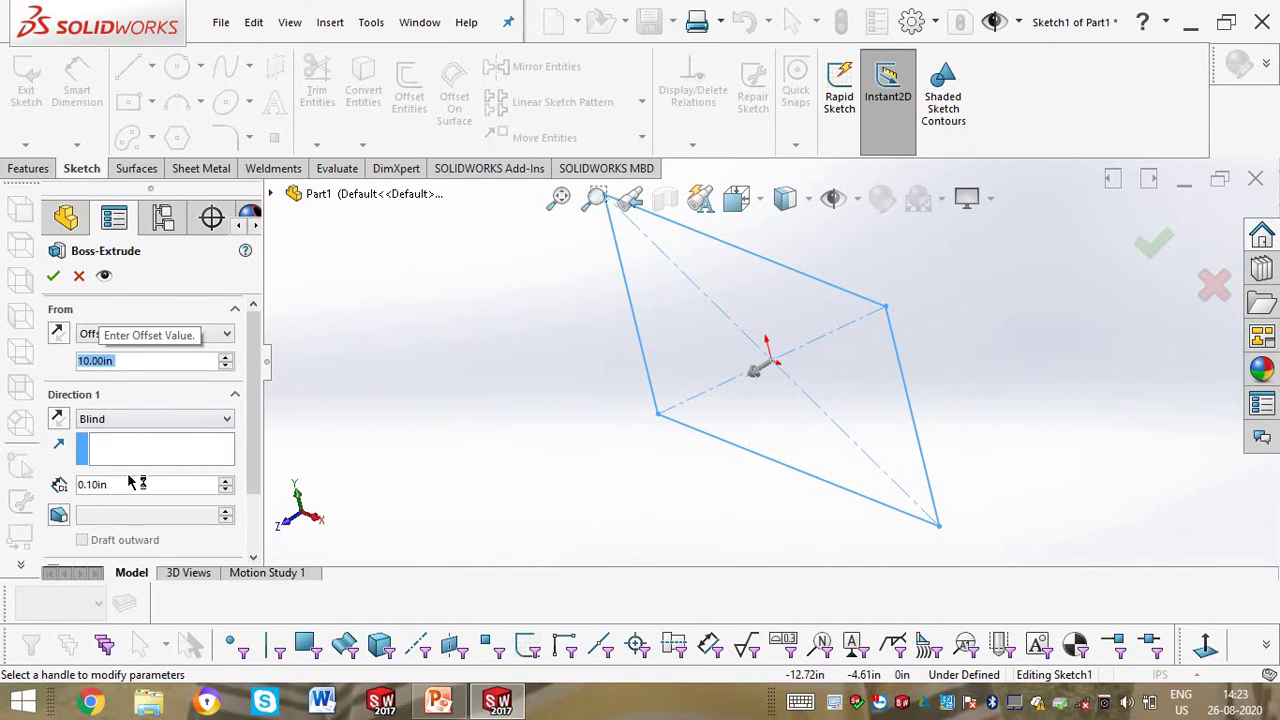
Step: Set the blind depth of Direction 1 to 2 in
key(Tab)
scroll(467, 404, down, 6)
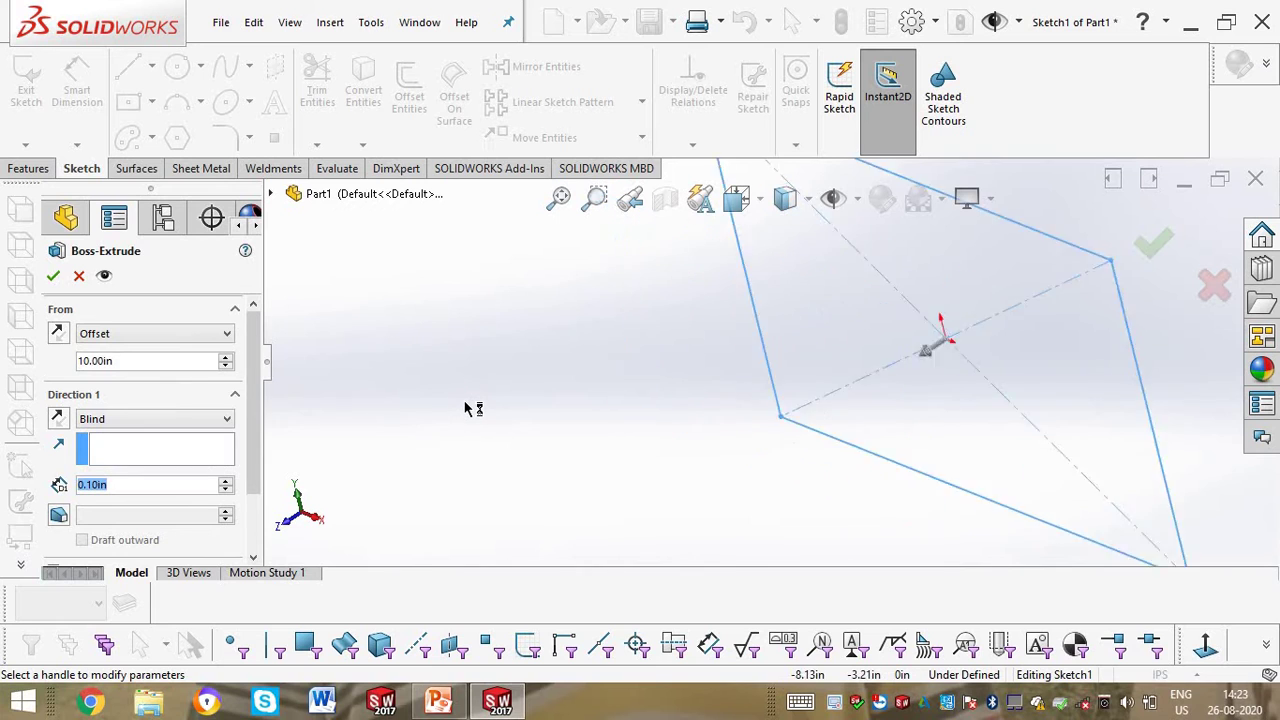
scroll(467, 404, up, 11)
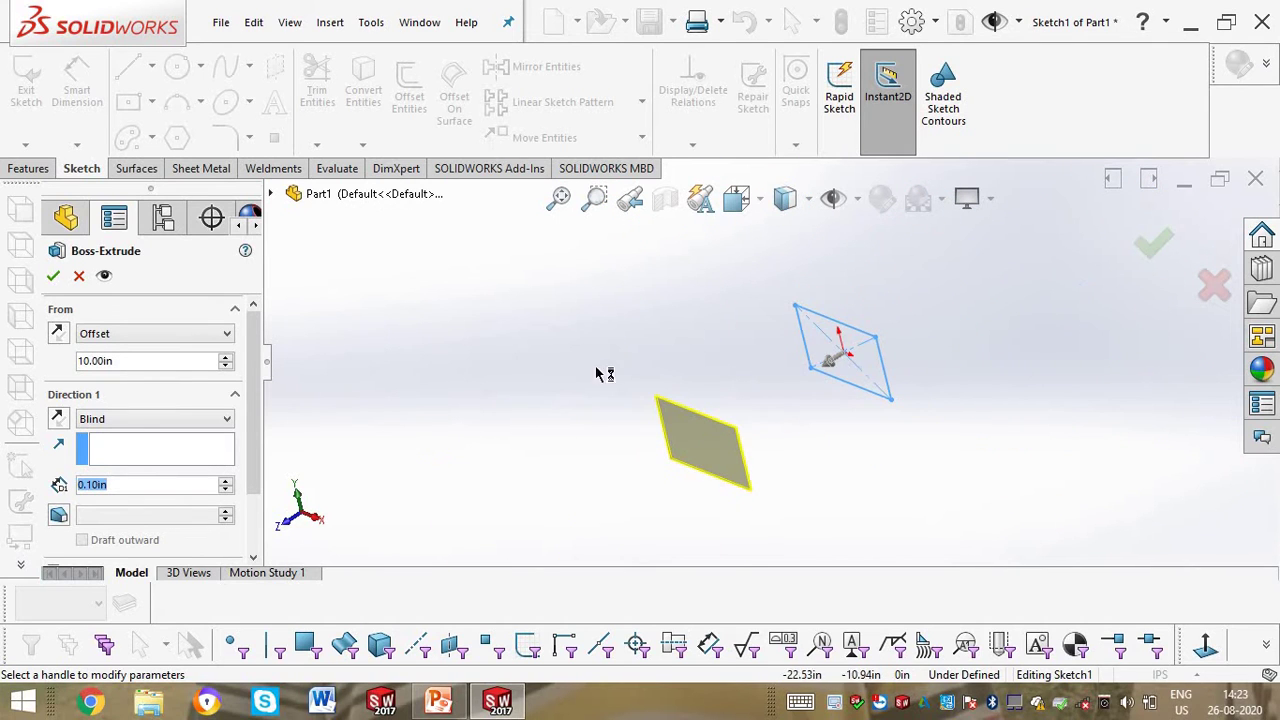
click(559, 197)
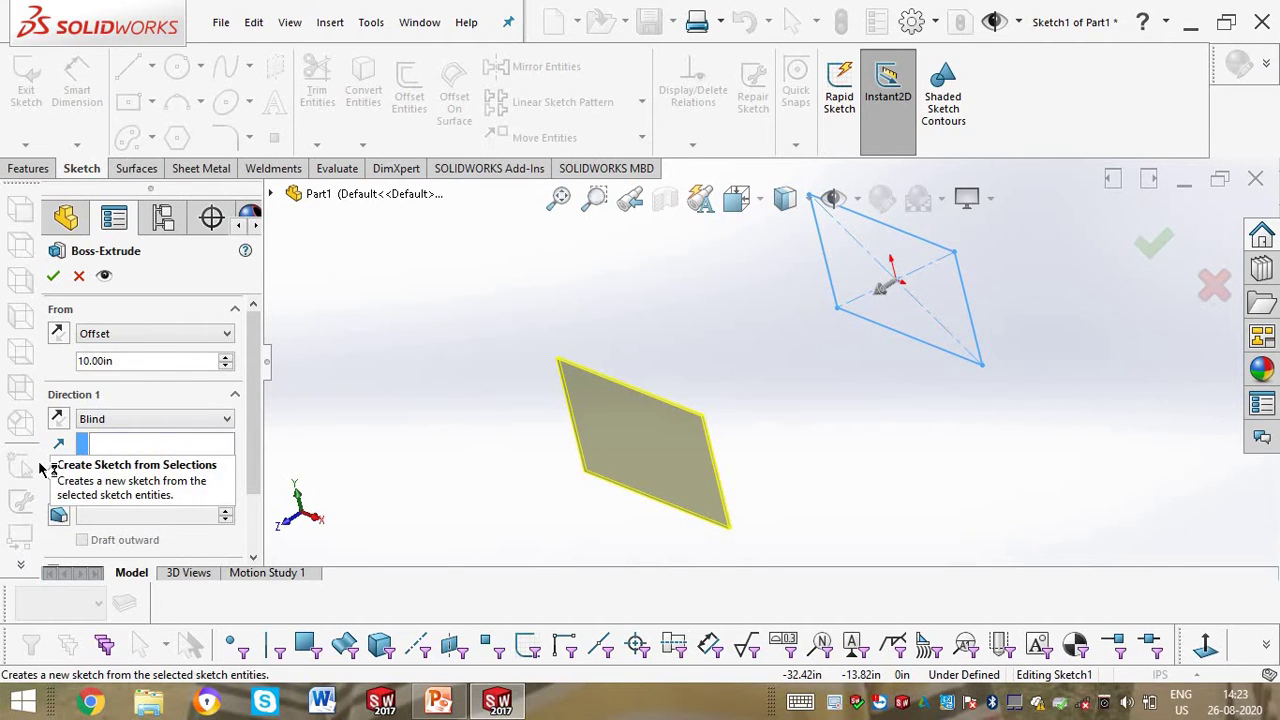
text(2)
key(Return)
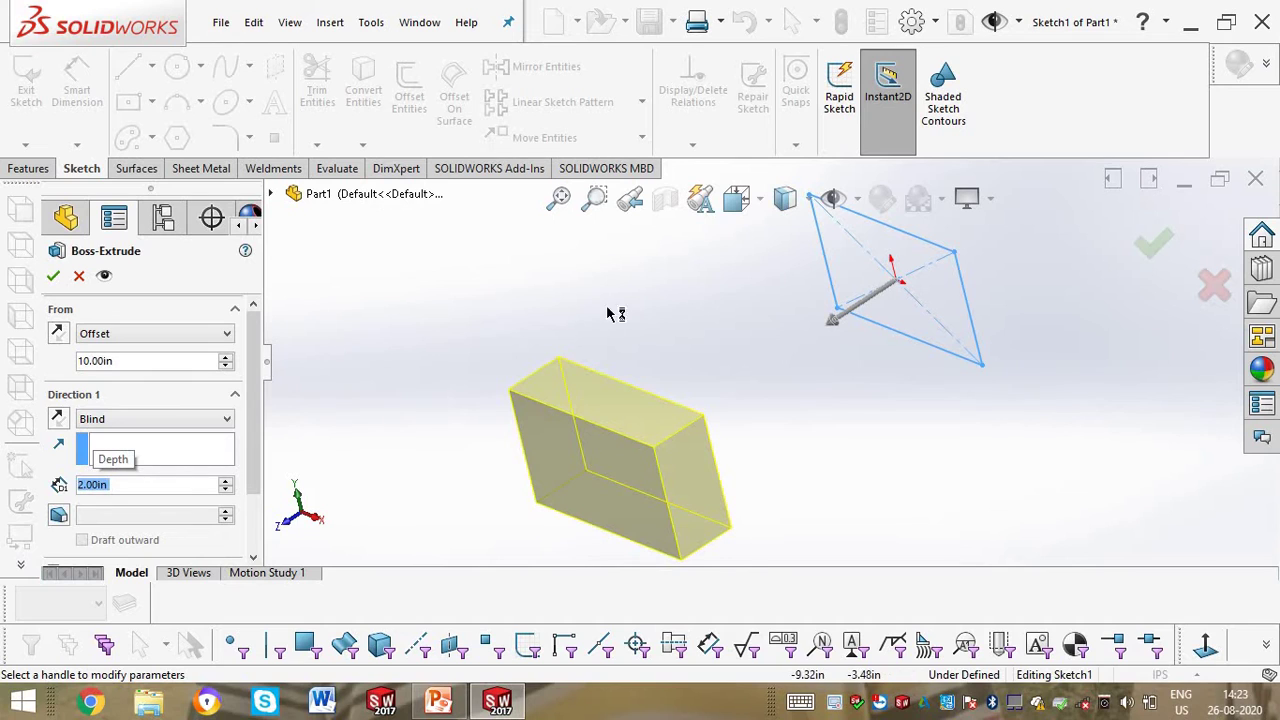
Step: Enable Direction 2 with a blind depth of 2 in and finish the extrusion
scroll(258, 450, down, 2)
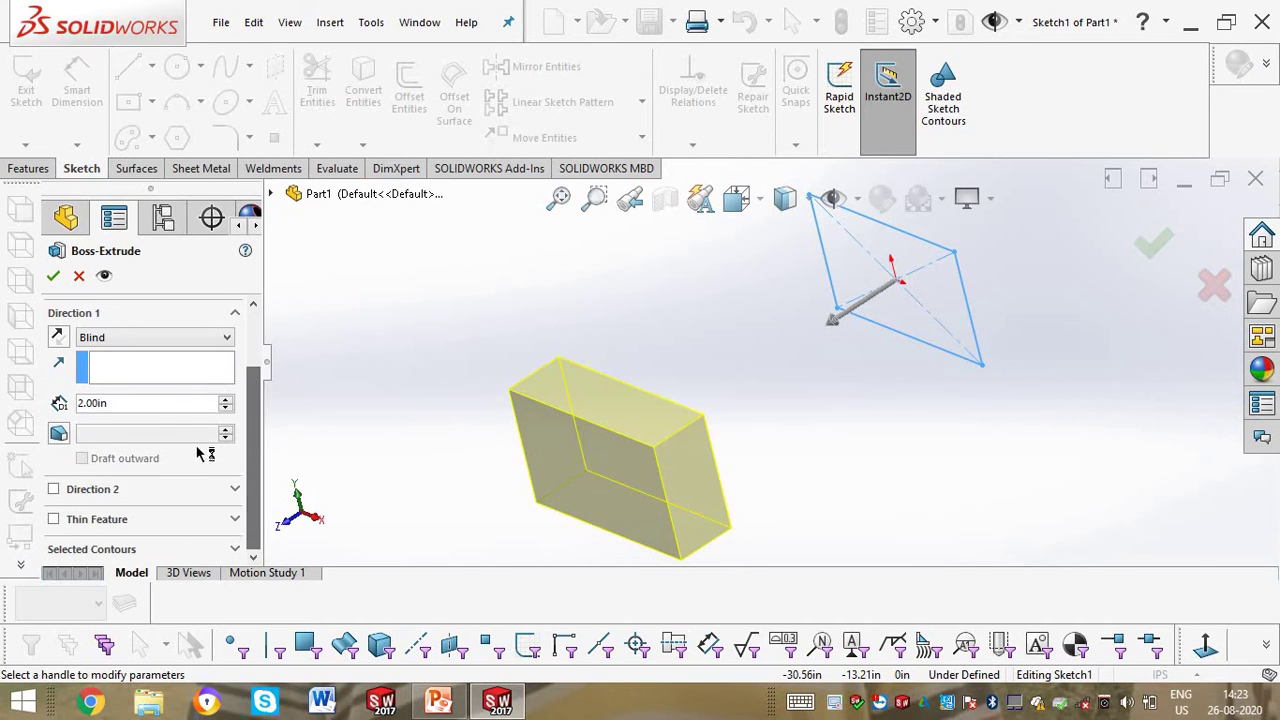
click(121, 480)
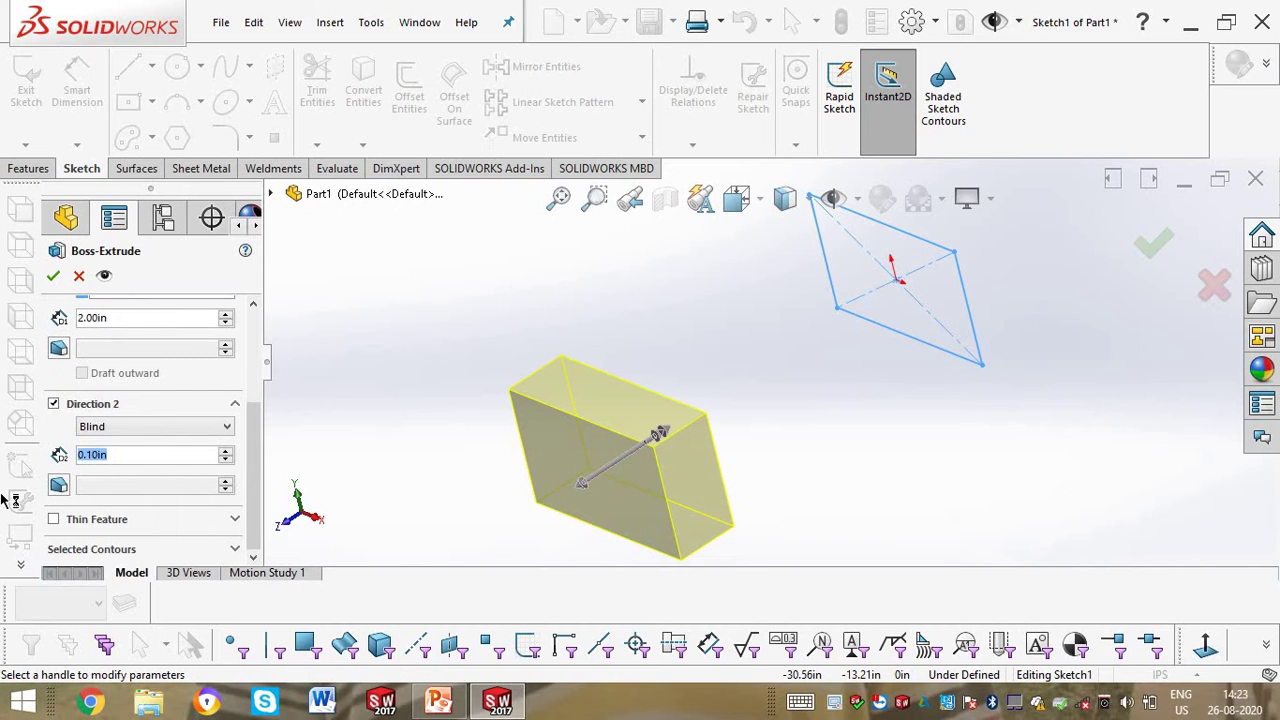
text(2)
key(Return)
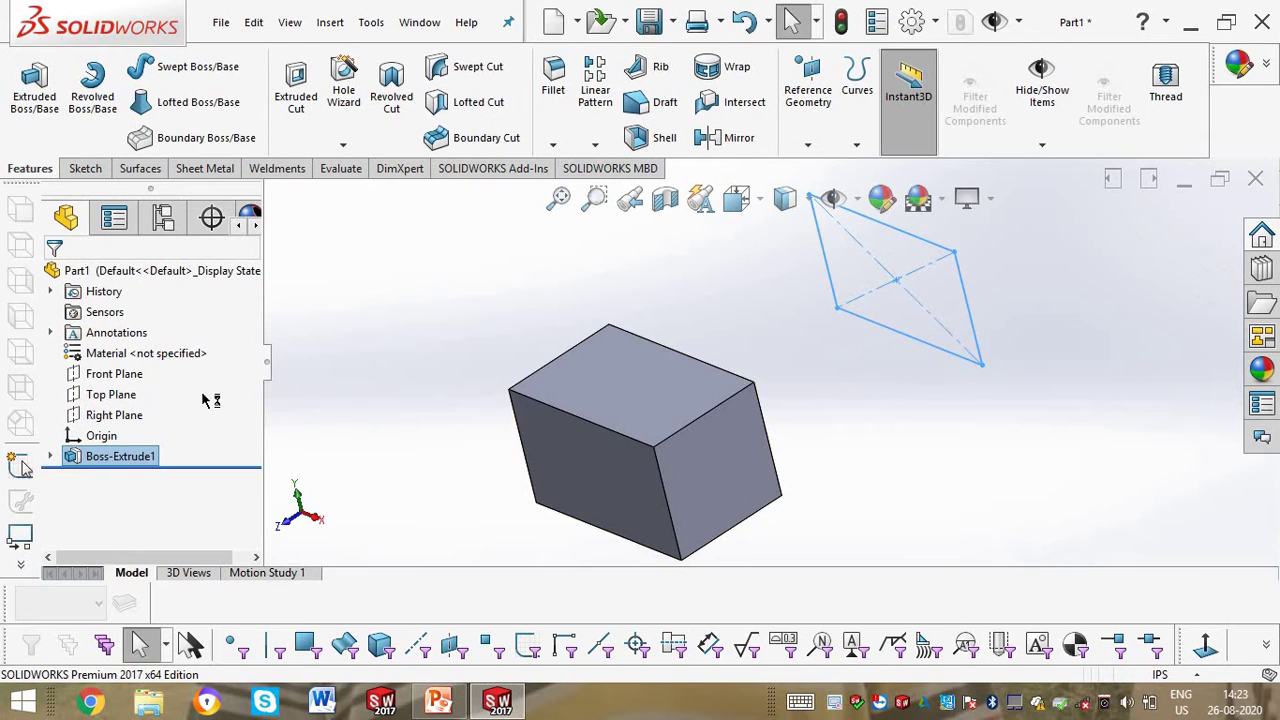
Step: Edit the extrusion to start from the Sketch Plane and turn off Direction 2
click(150, 457)
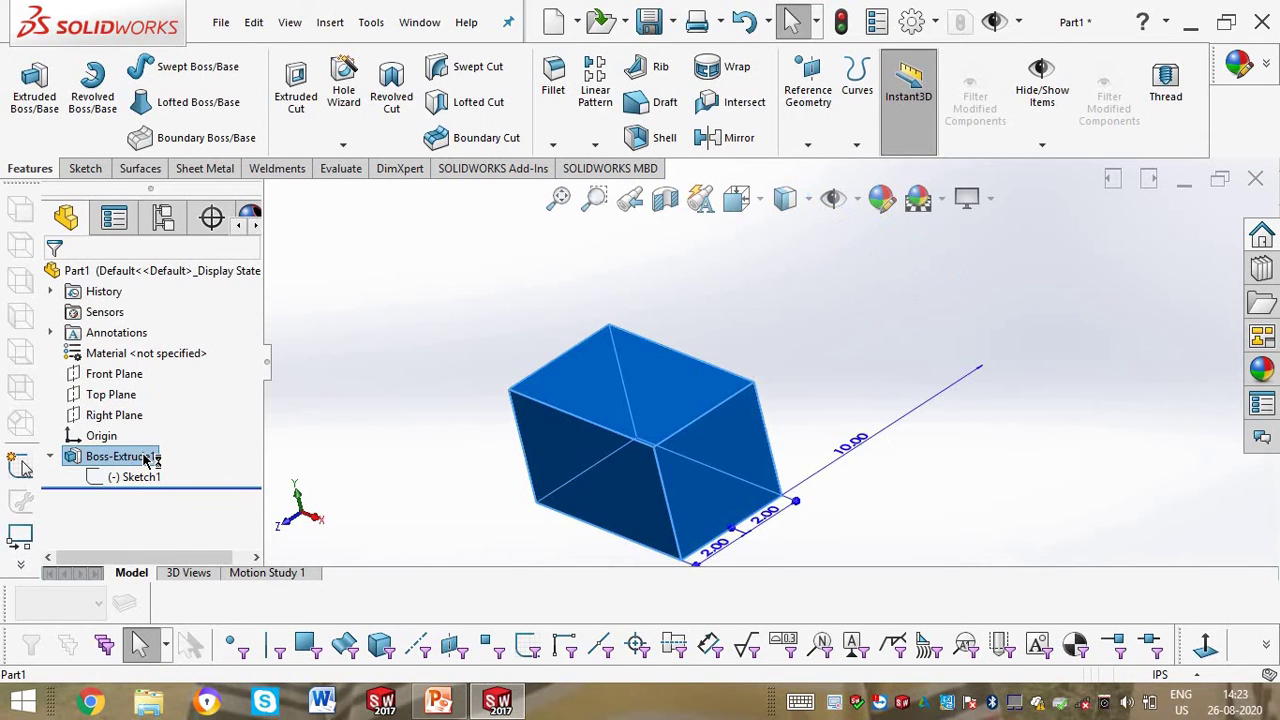
right_click(150, 452)
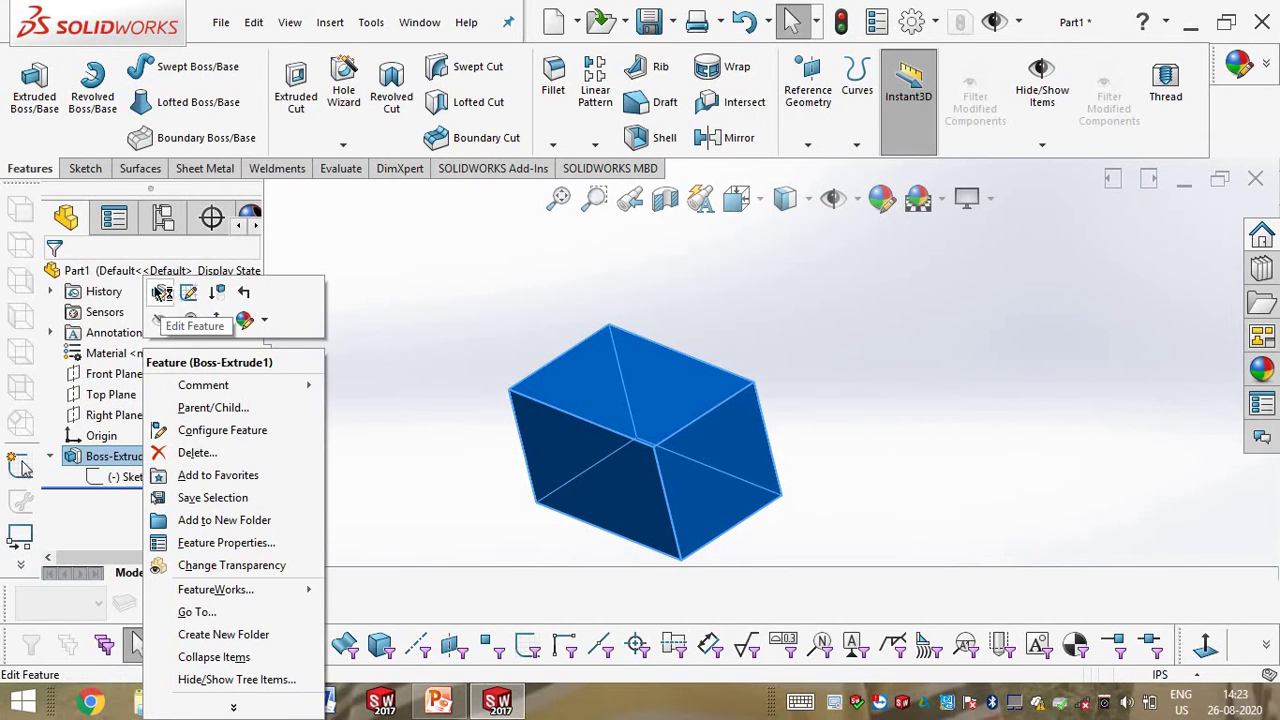
click(161, 292)
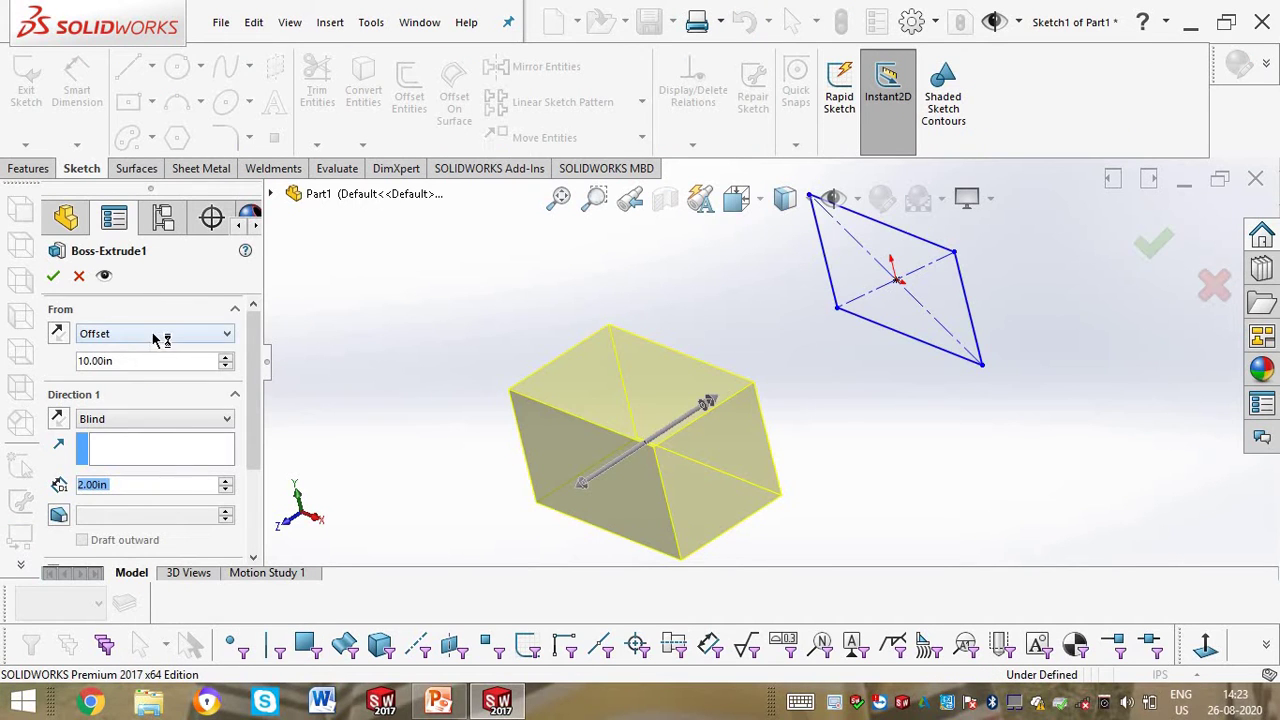
click(154, 339)
click(157, 354)
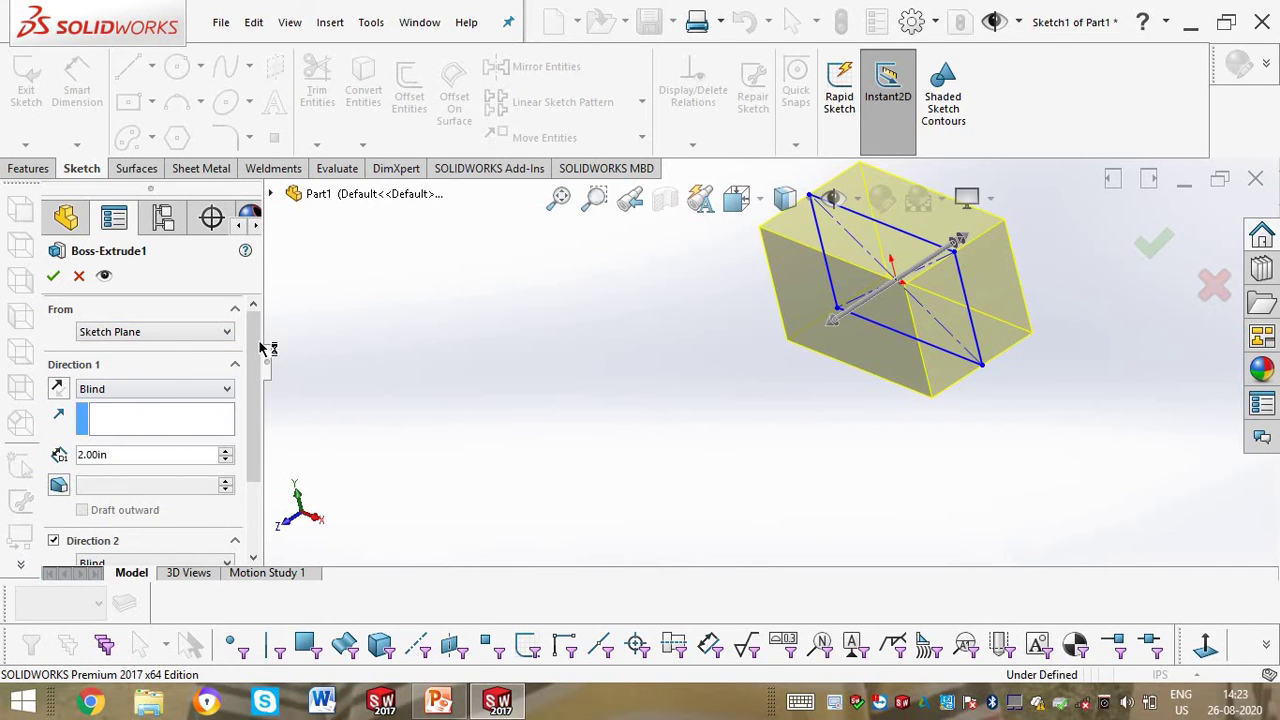
mouse_move(256, 344)
mouse_down()
mouse_move(259, 363)
mouse_move(263, 347)
mouse_up()
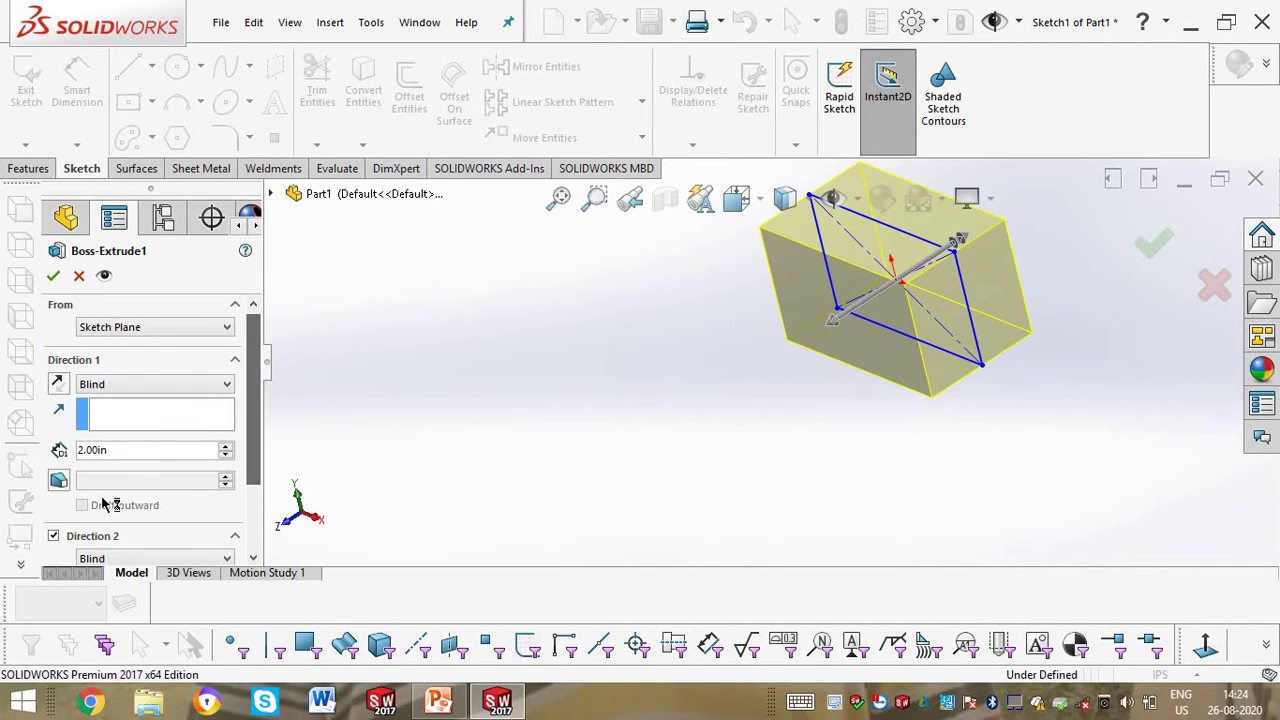
click(54, 536)
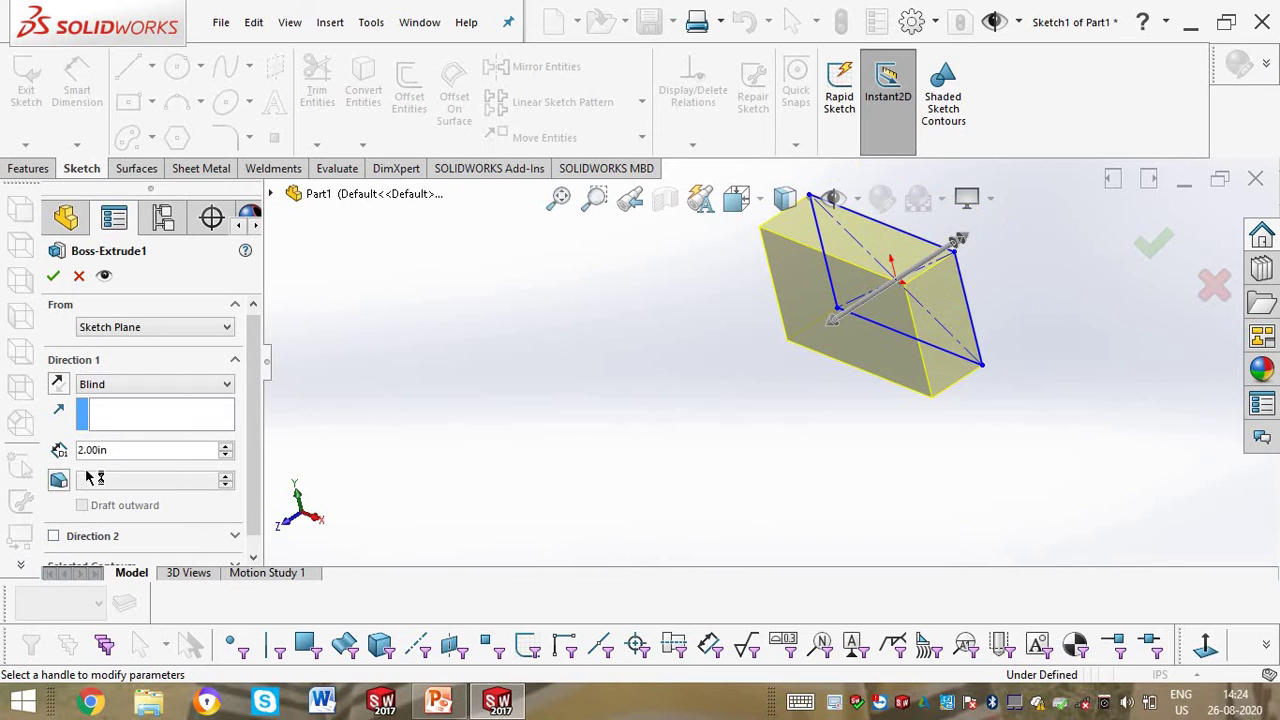
Step: Turn on draft for Direction 1 and try the outward draft option on and off
click(128, 427)
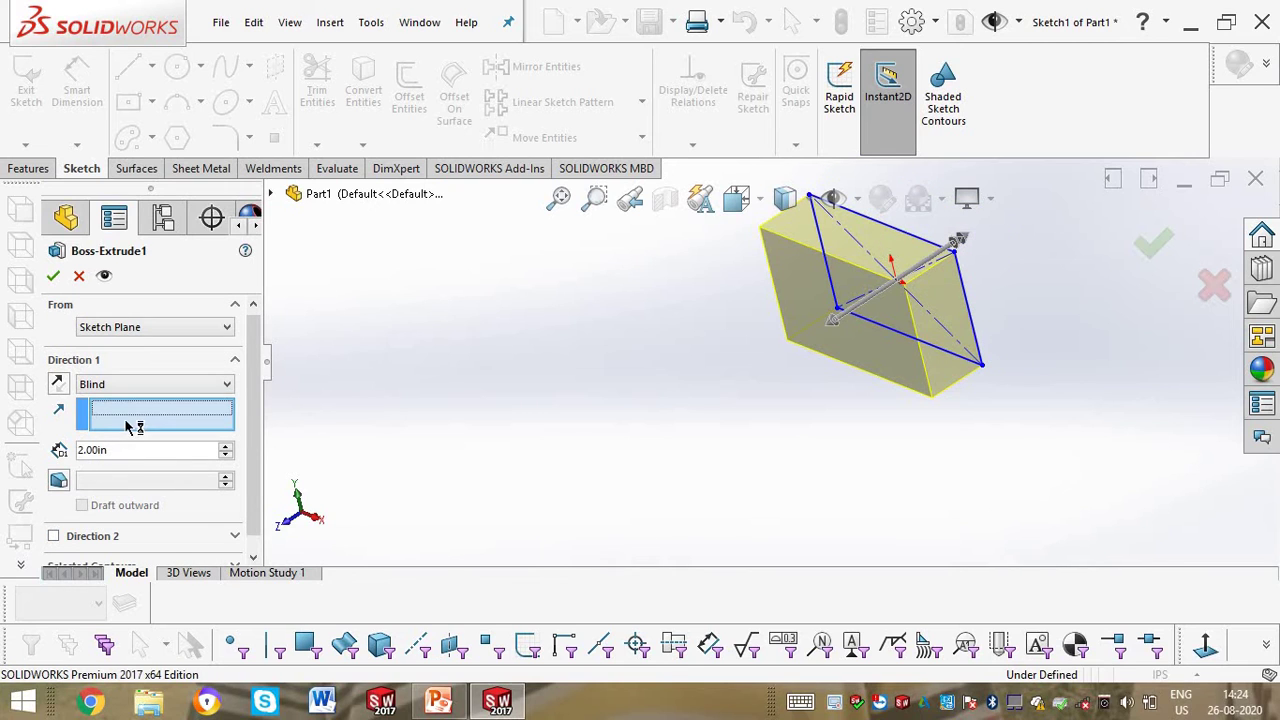
click(60, 480)
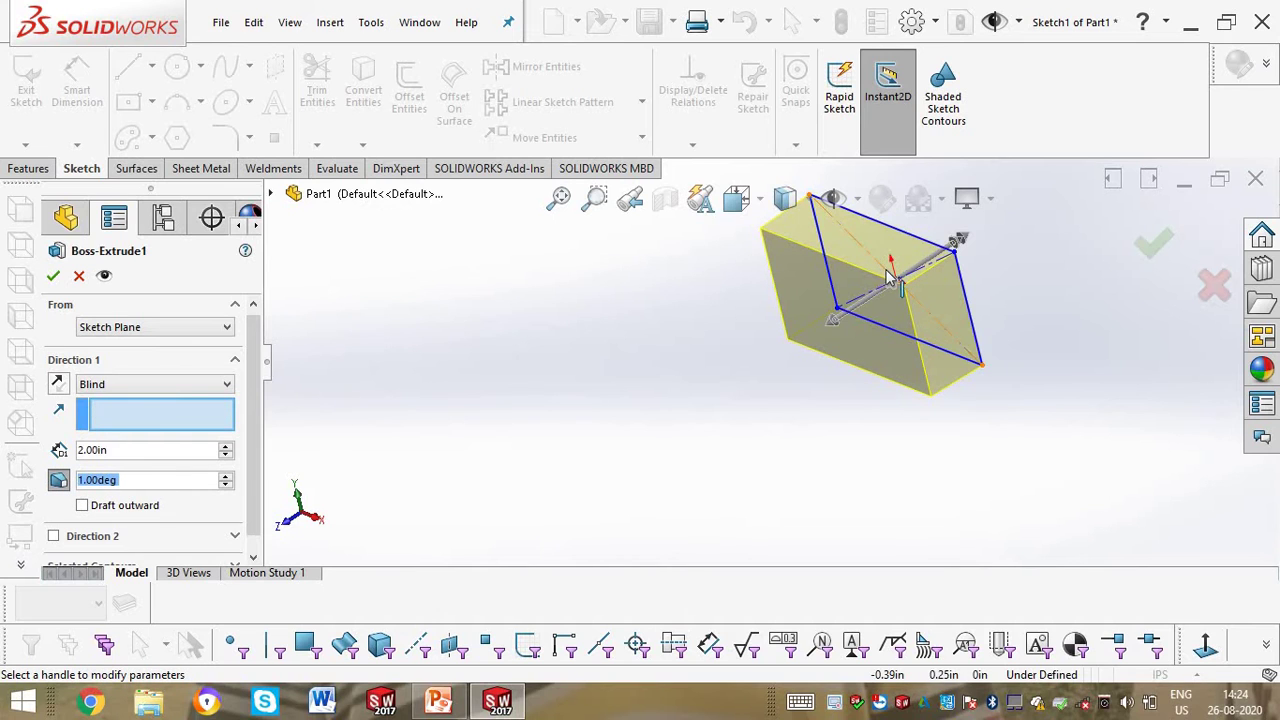
scroll(820, 340, down, 5)
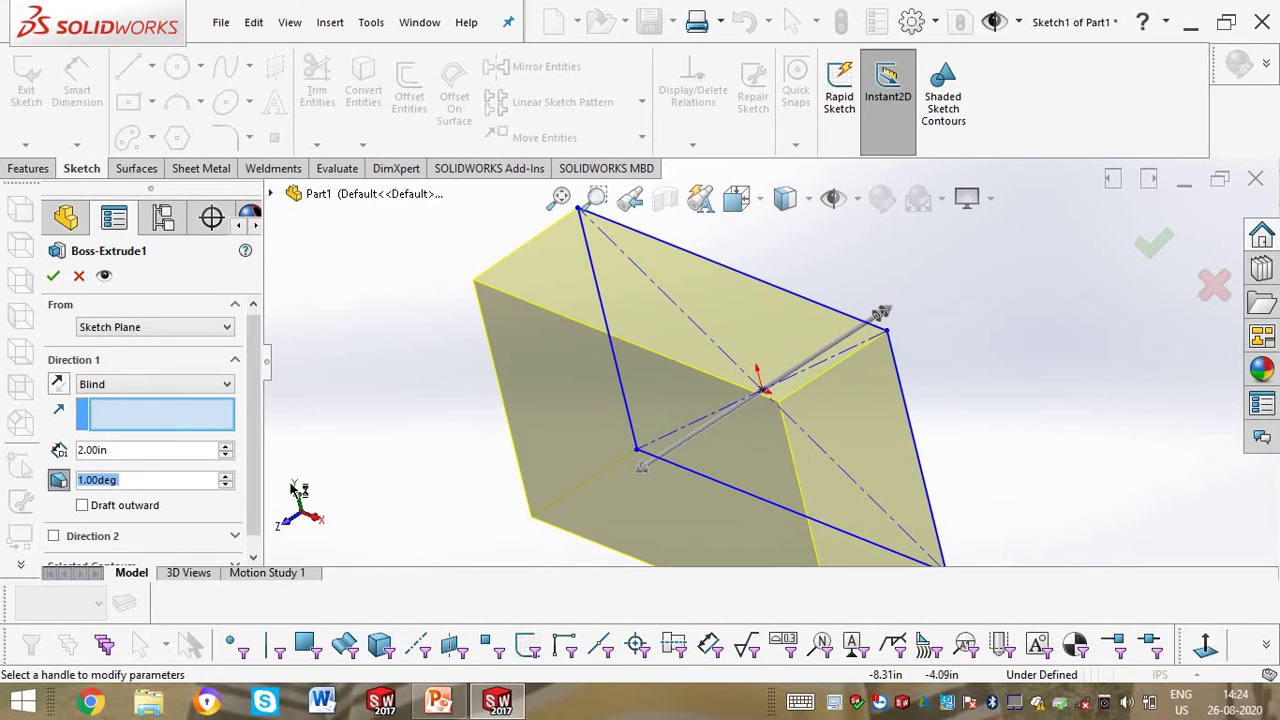
click(135, 509)
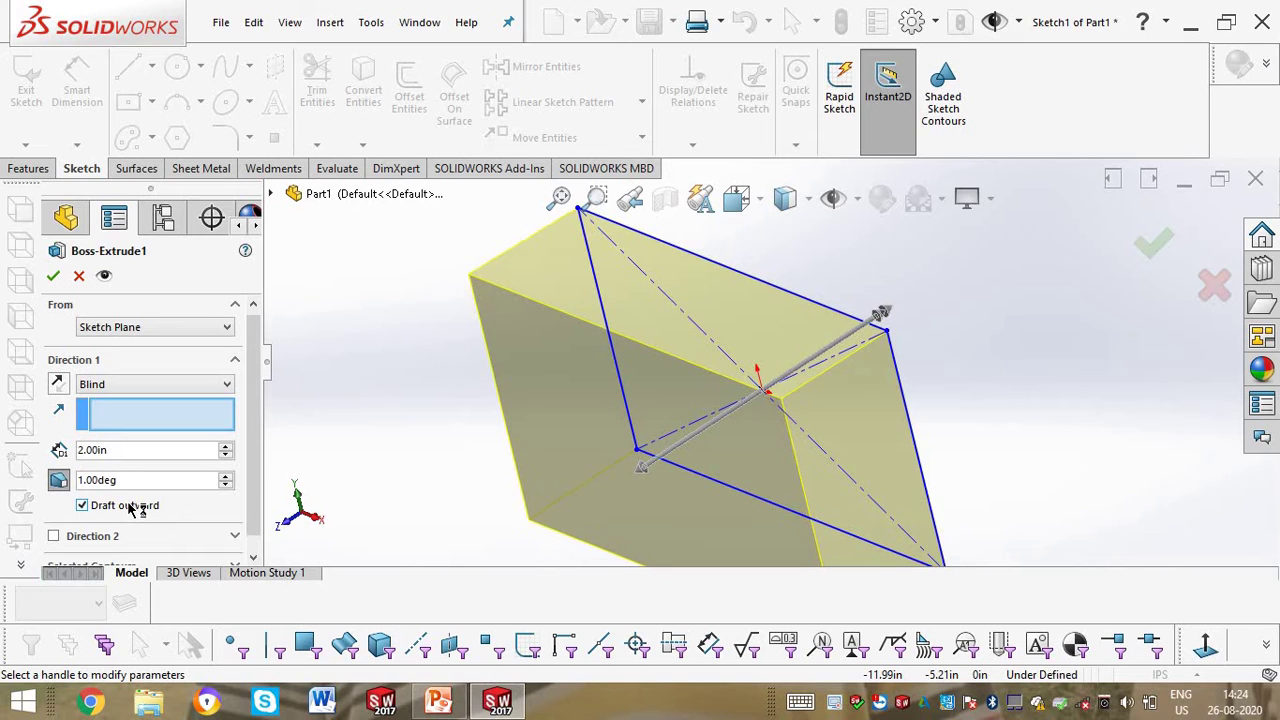
click(135, 509)
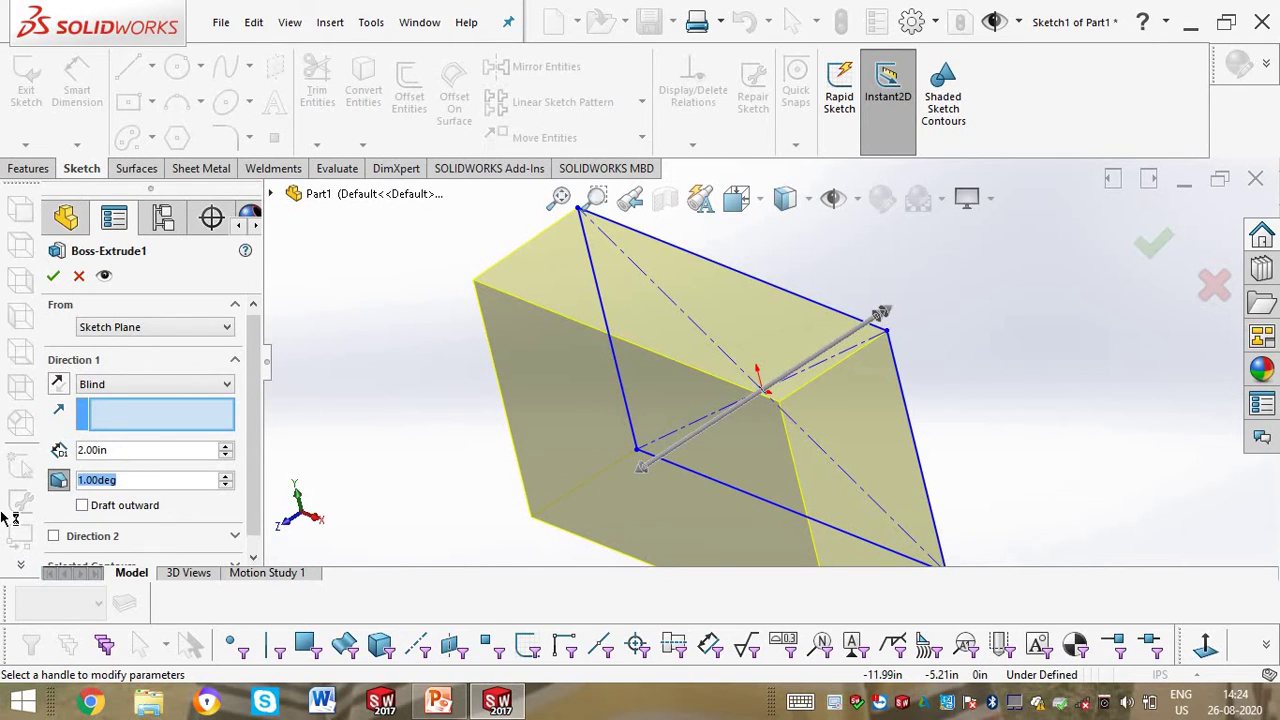
Step: Set the draft angle to 5 deg and accept the edited extrusion
text(5)
mouse_move(193, 492)
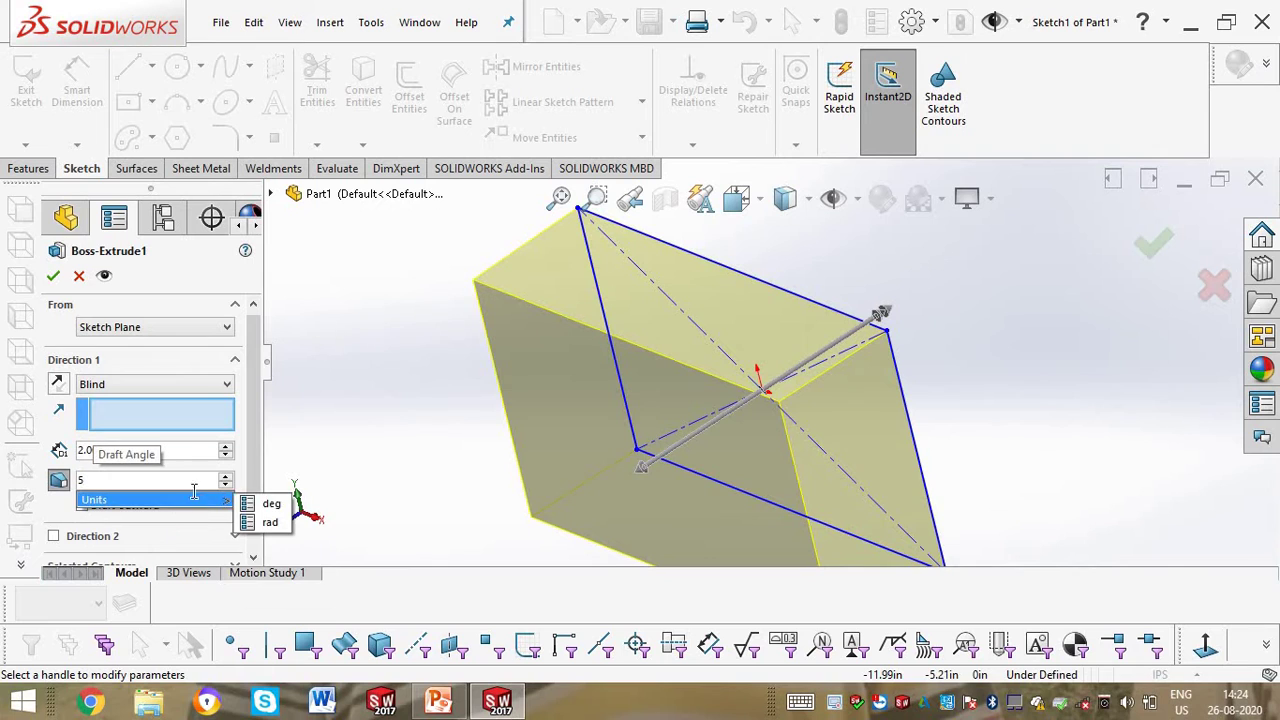
click(272, 505)
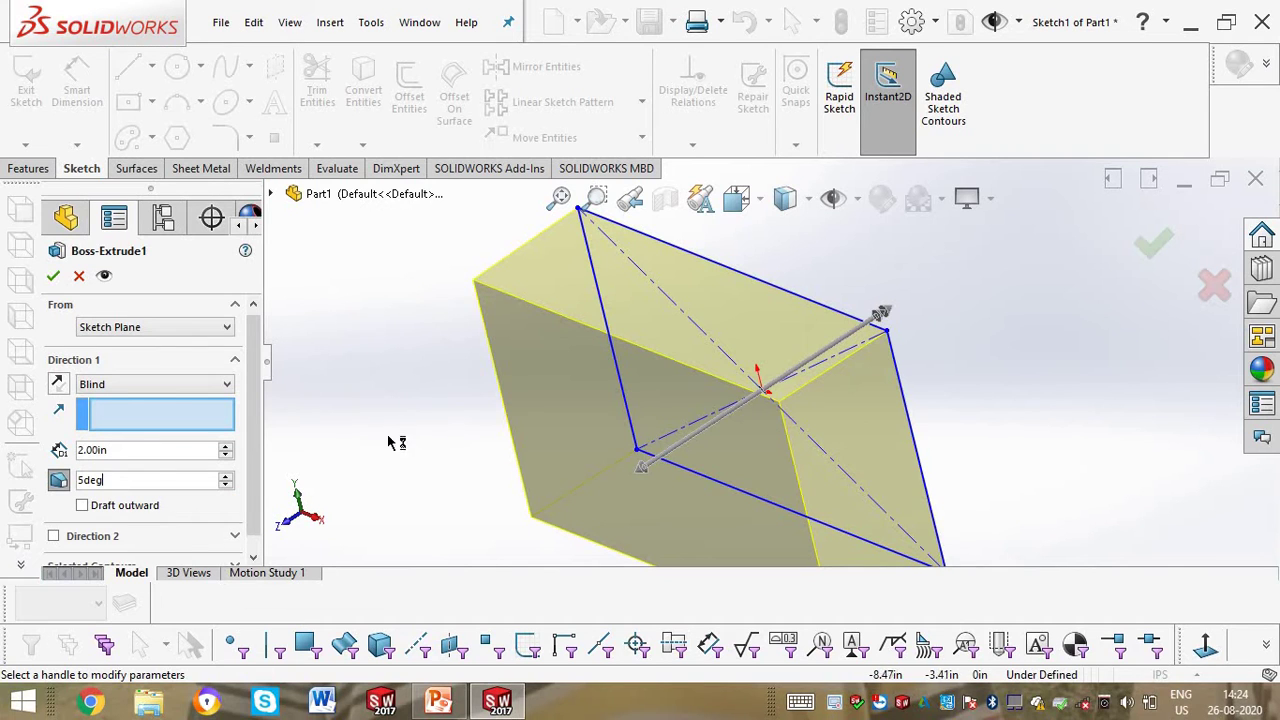
click(181, 428)
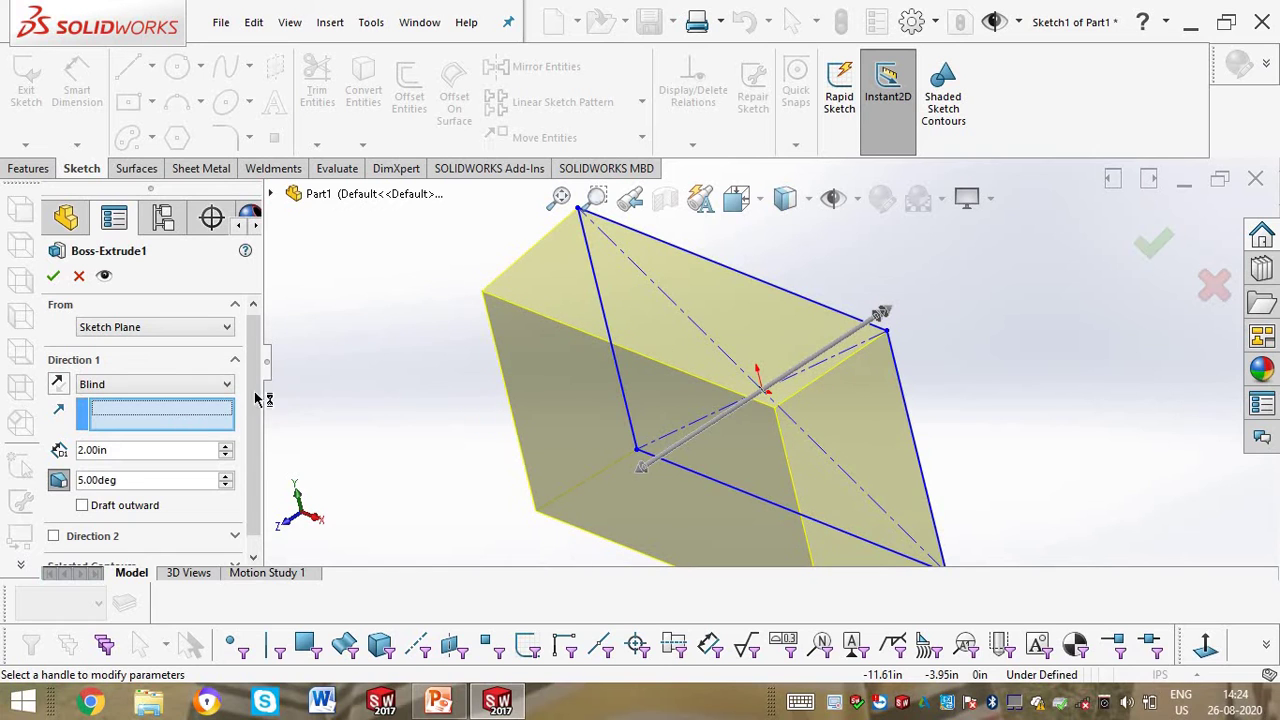
scroll(582, 313, down, 2)
scroll(582, 313, up, 4)
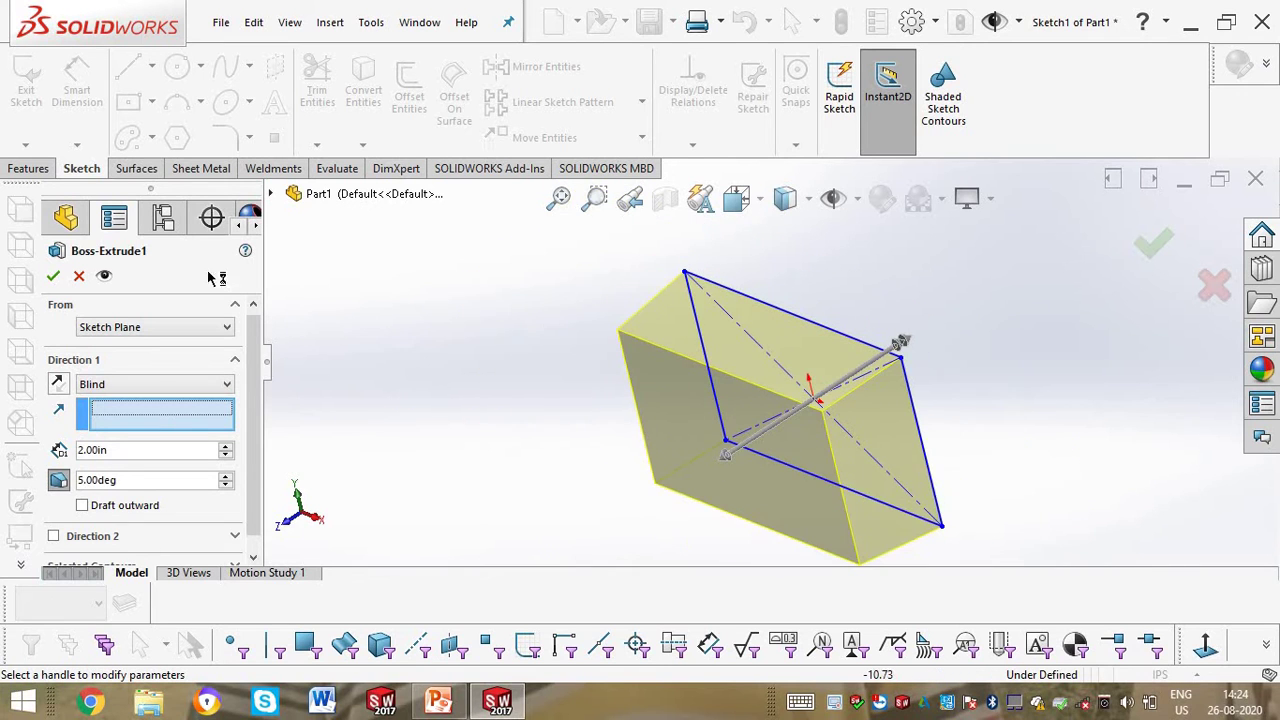
click(55, 277)
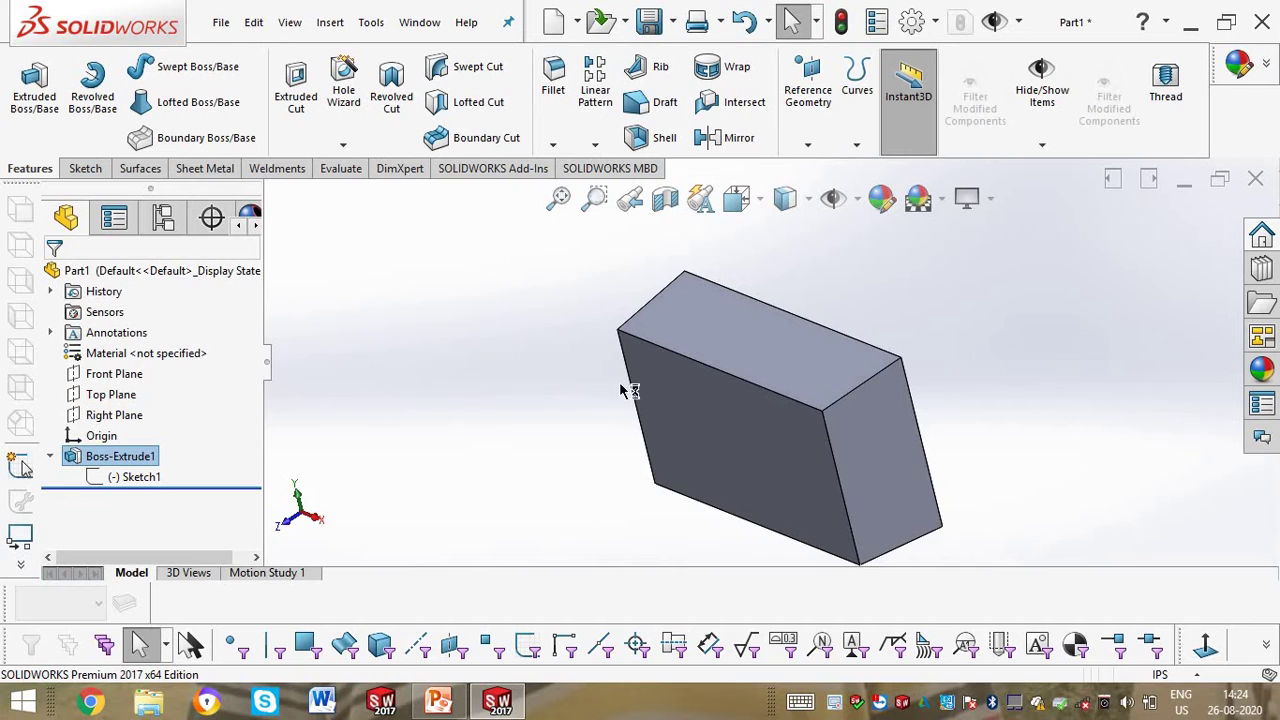
Step: Edit the block's extrusion again, set its draft angle to 10 deg and accept it
middle_drag(651, 366, 583, 326)
right_click(109, 456)
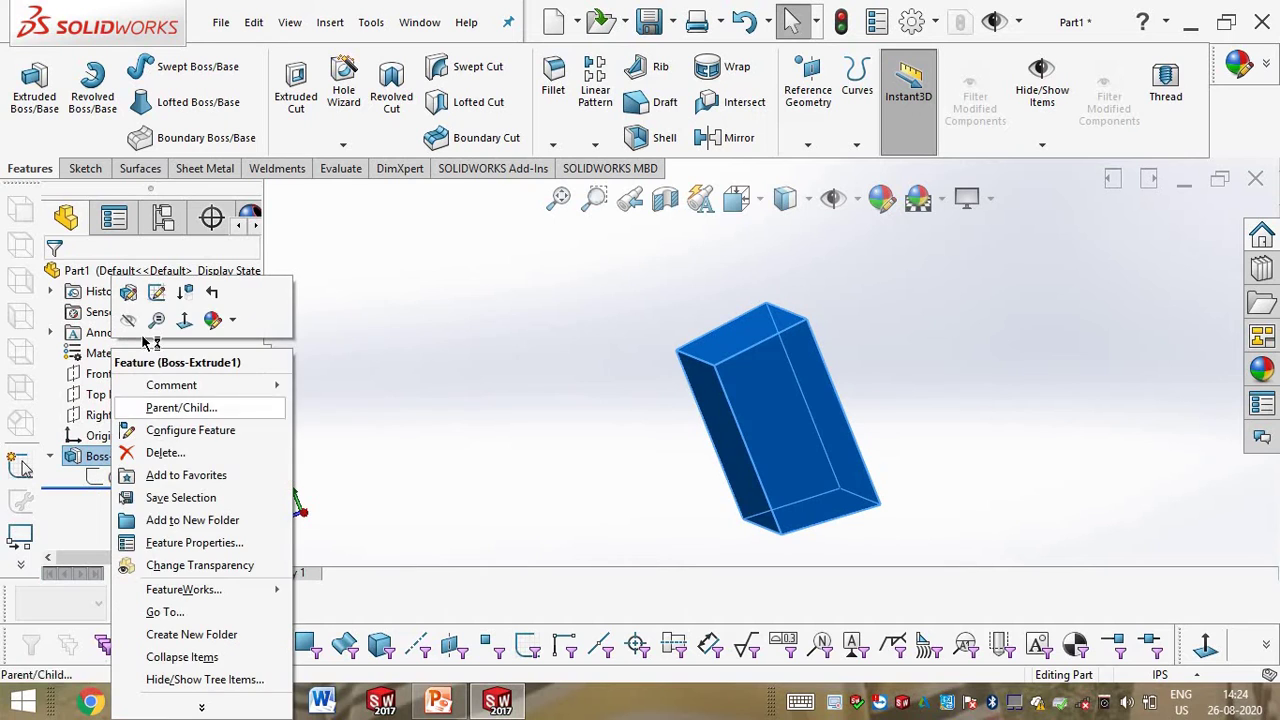
click(128, 292)
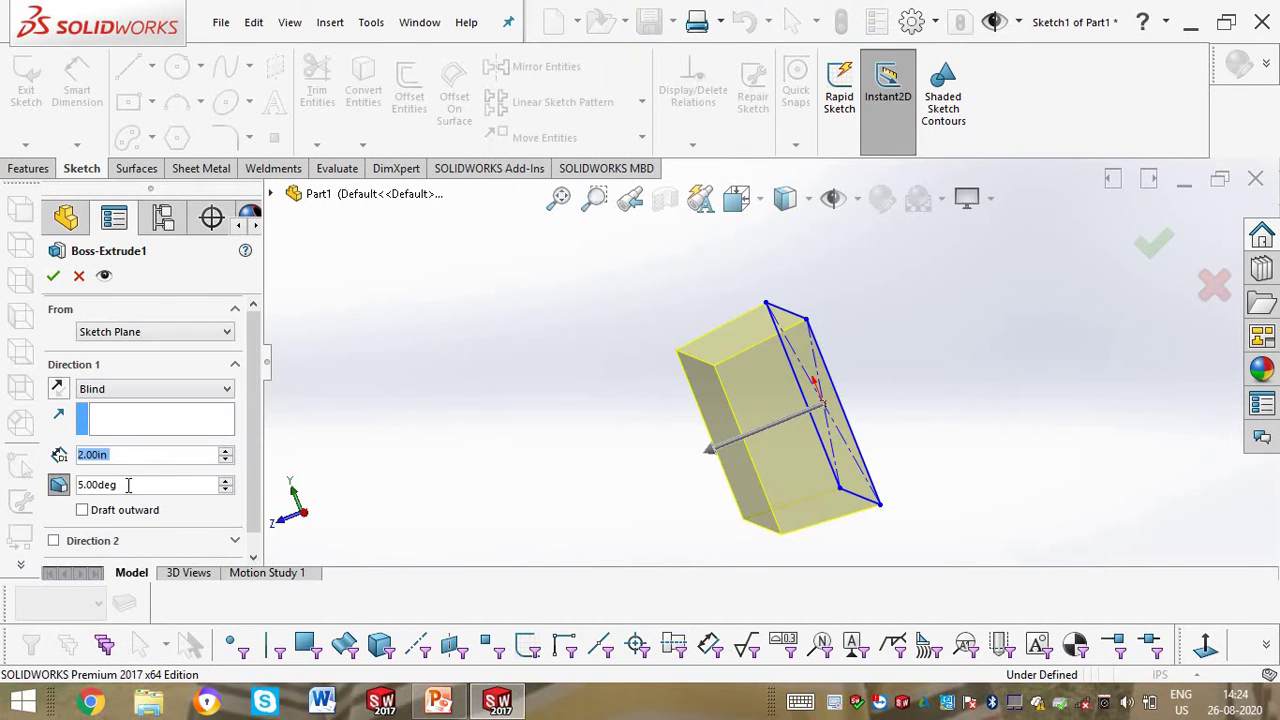
key(Tab)
text(10)
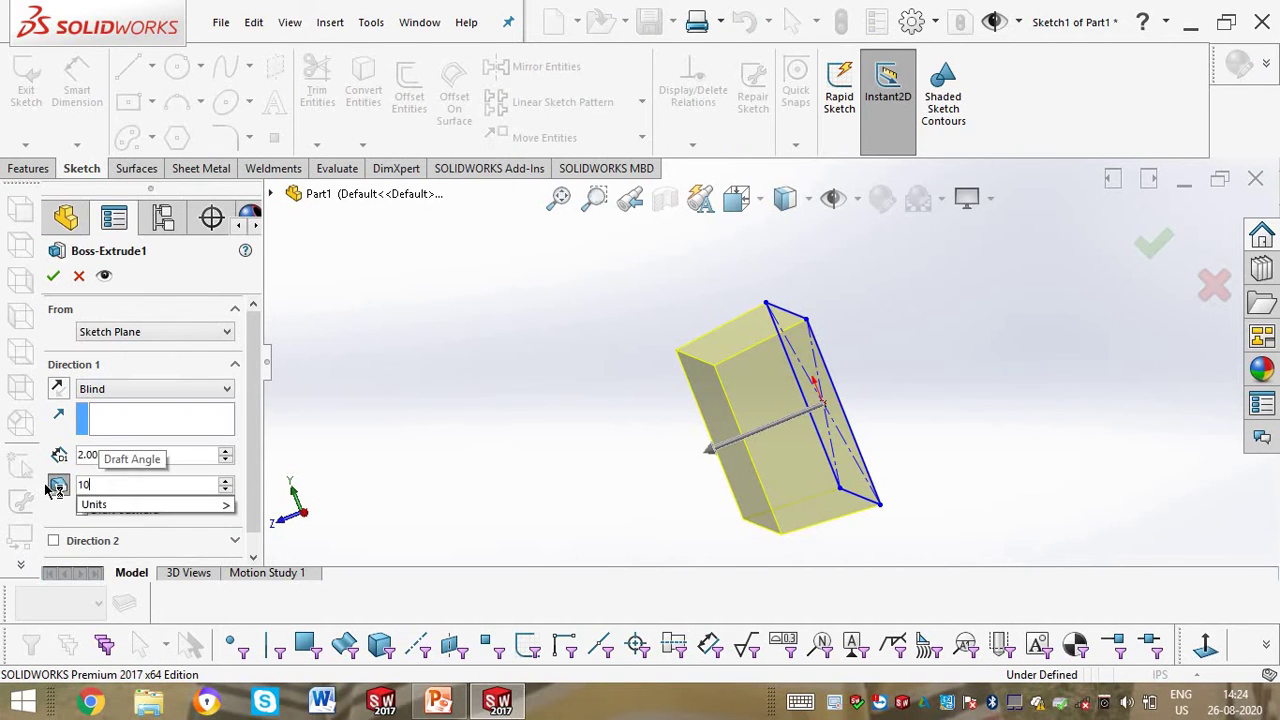
key(Return)
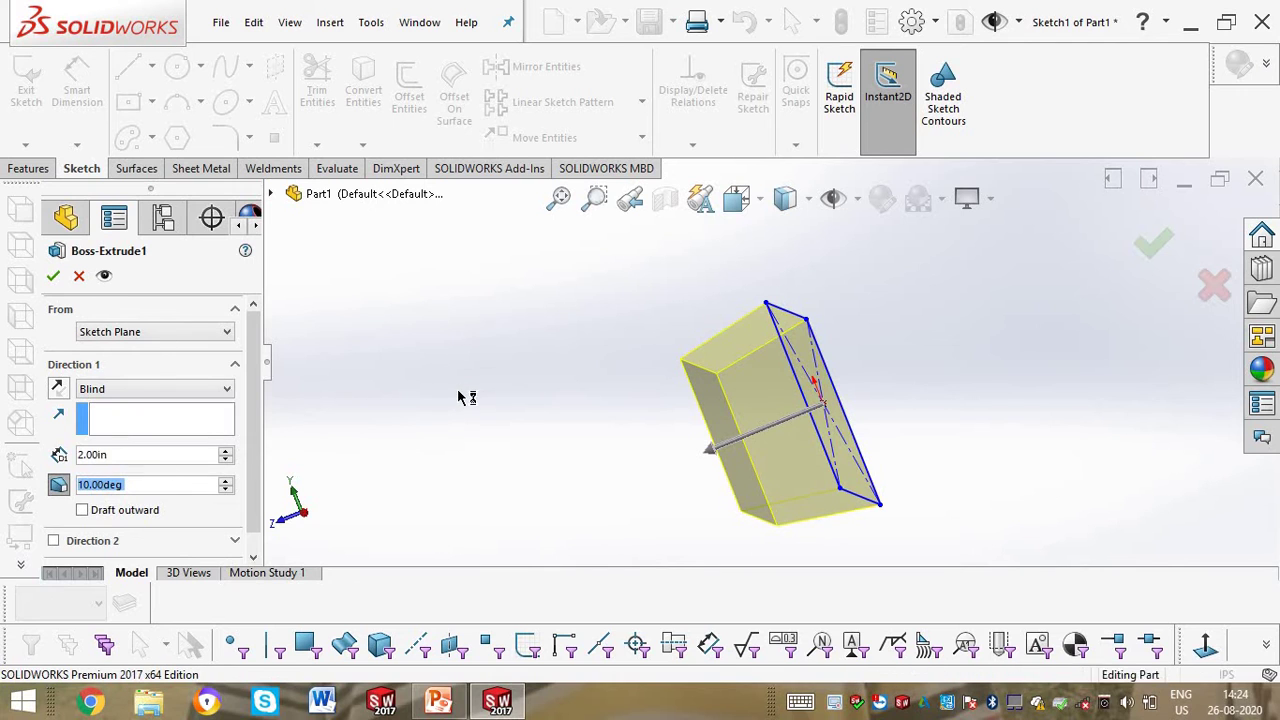
key(Return)
Step: Edit the extrusion so that its draft goes outward
right_click(125, 463)
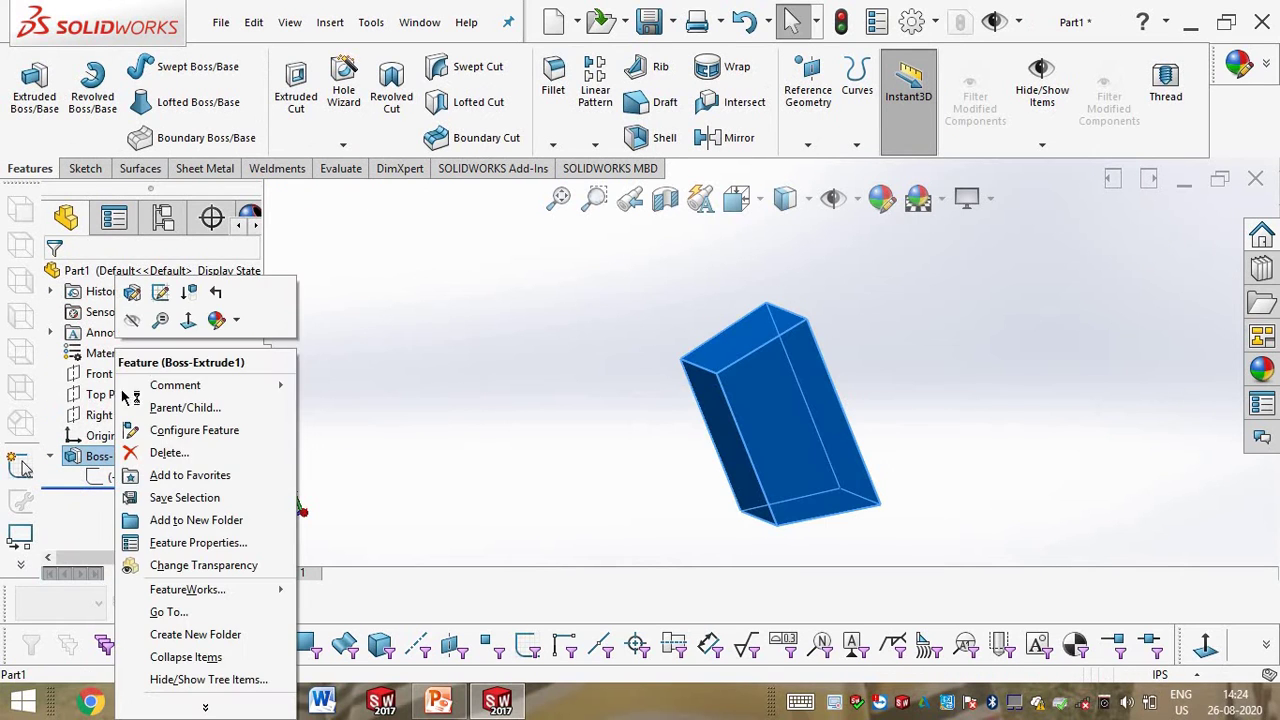
click(123, 318)
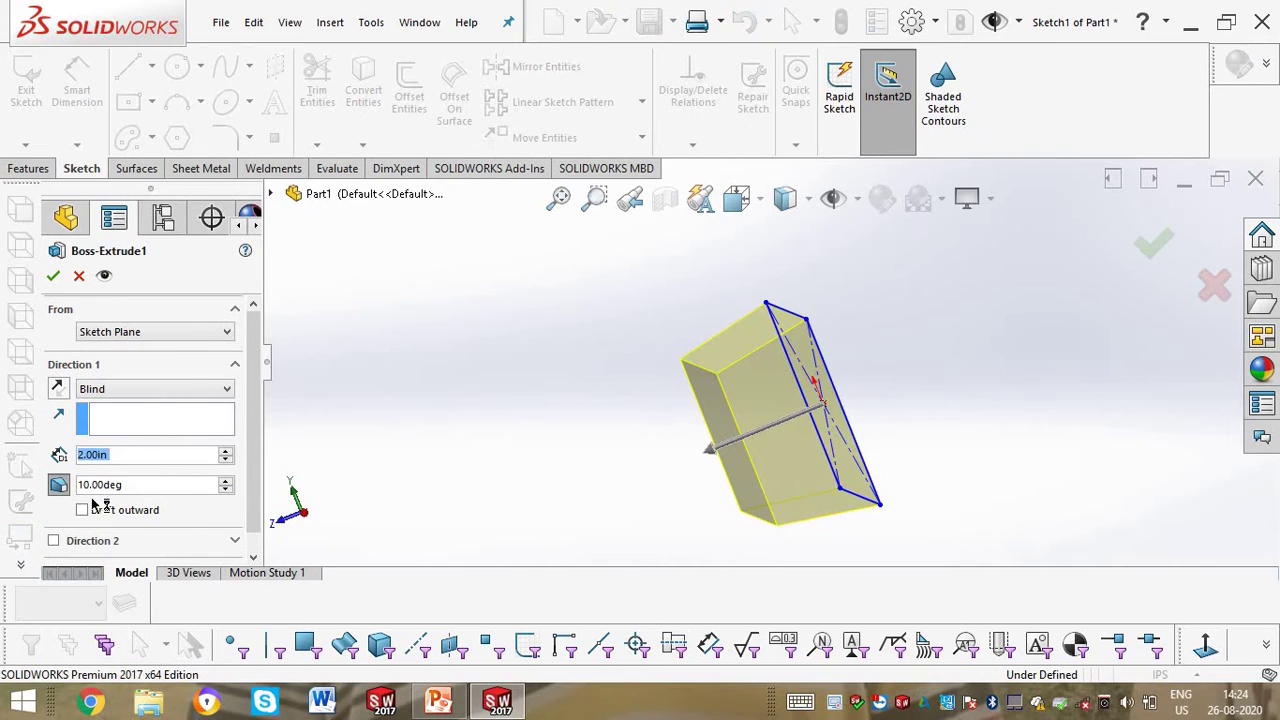
click(83, 512)
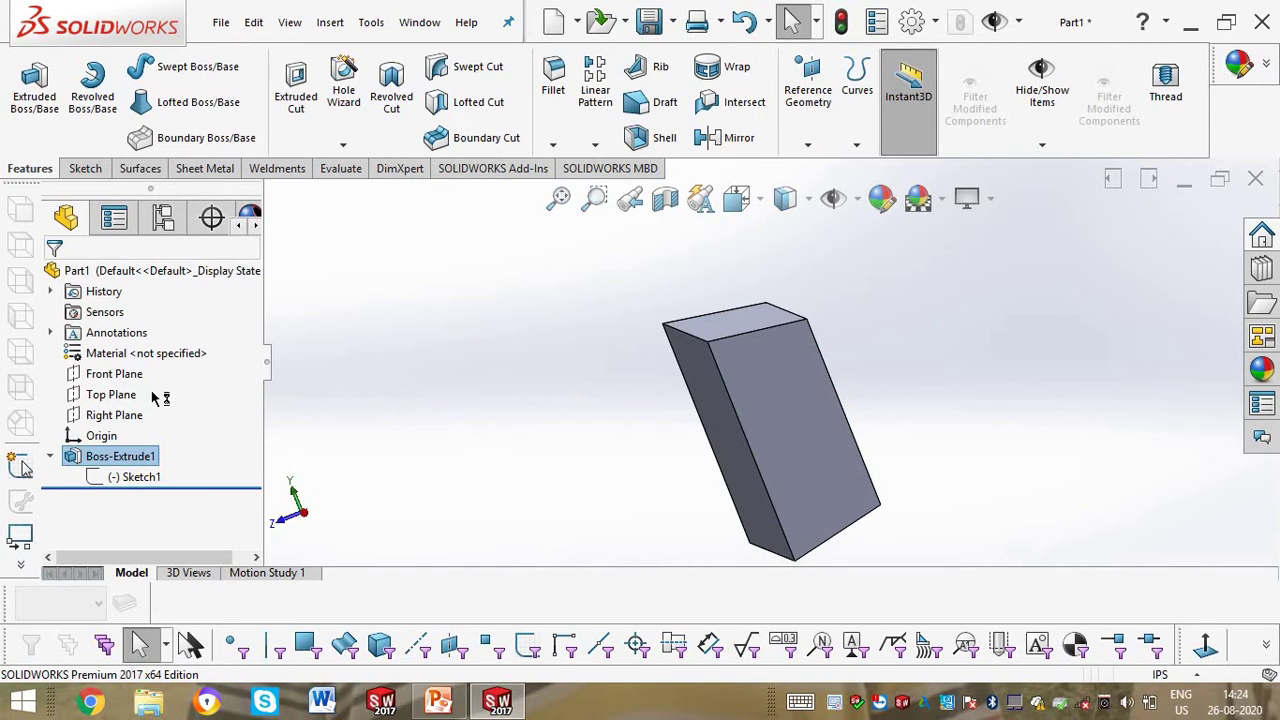
Step: Edit the block's extrusion and turn off the draft in Direction 1
right_click(135, 462)
click(152, 290)
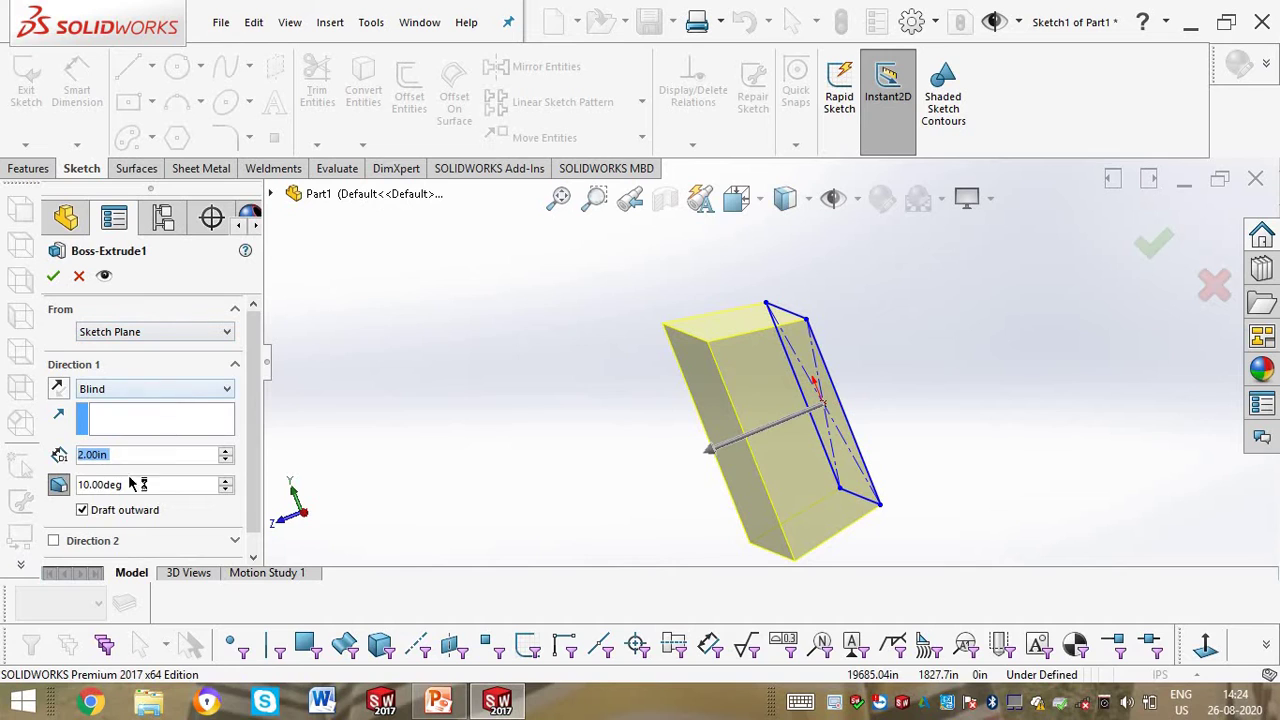
click(58, 484)
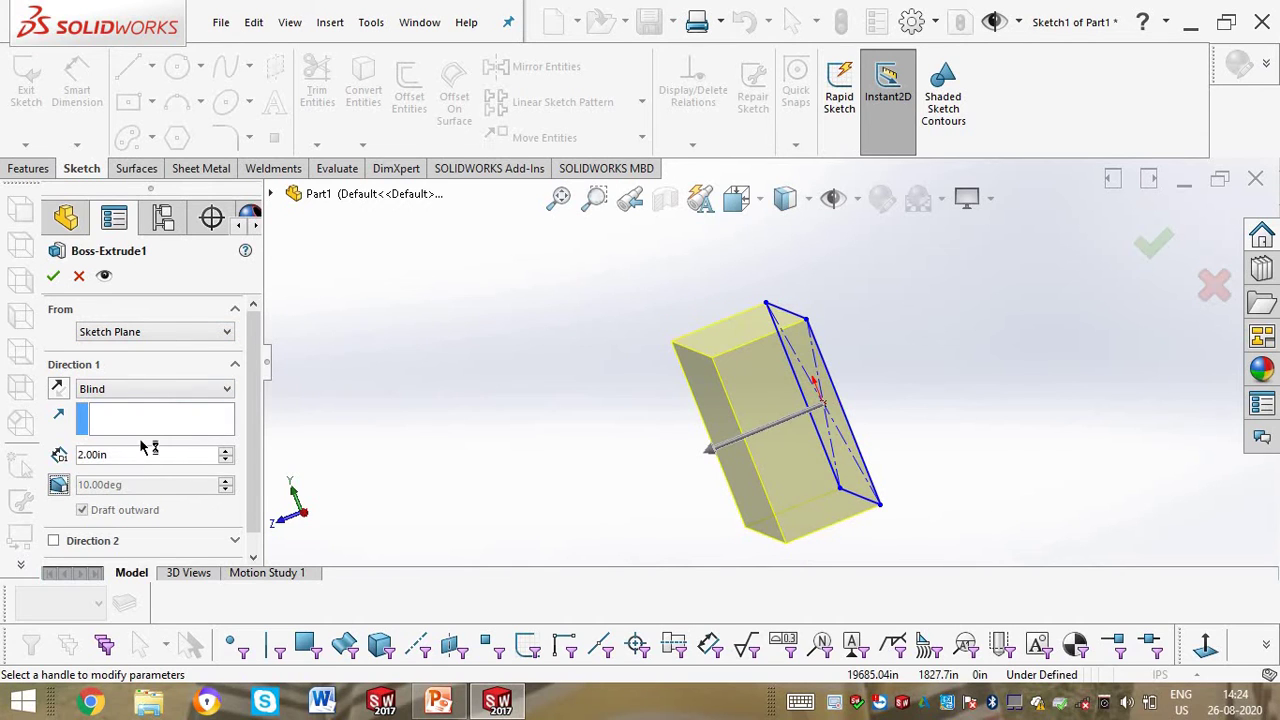
click(143, 391)
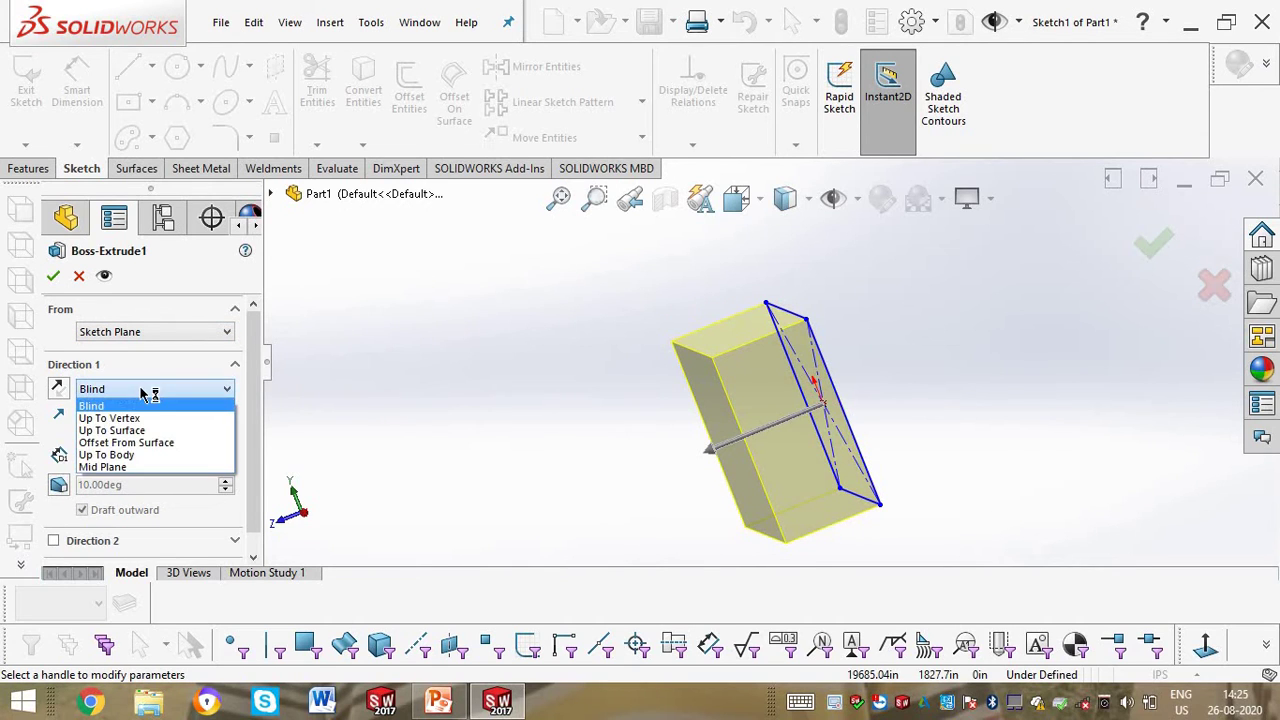
click(439, 338)
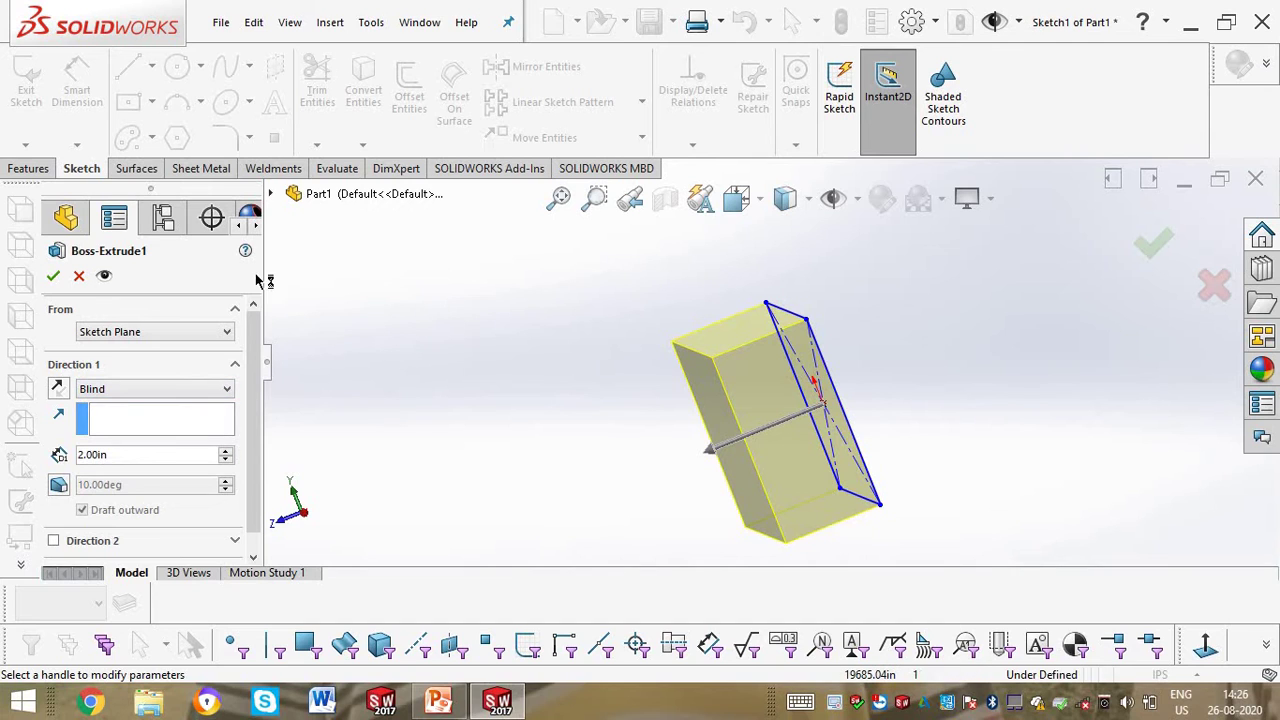
Step: Change the extrusion's end condition to Mid Plane with a depth of 1 in and accept it
click(165, 389)
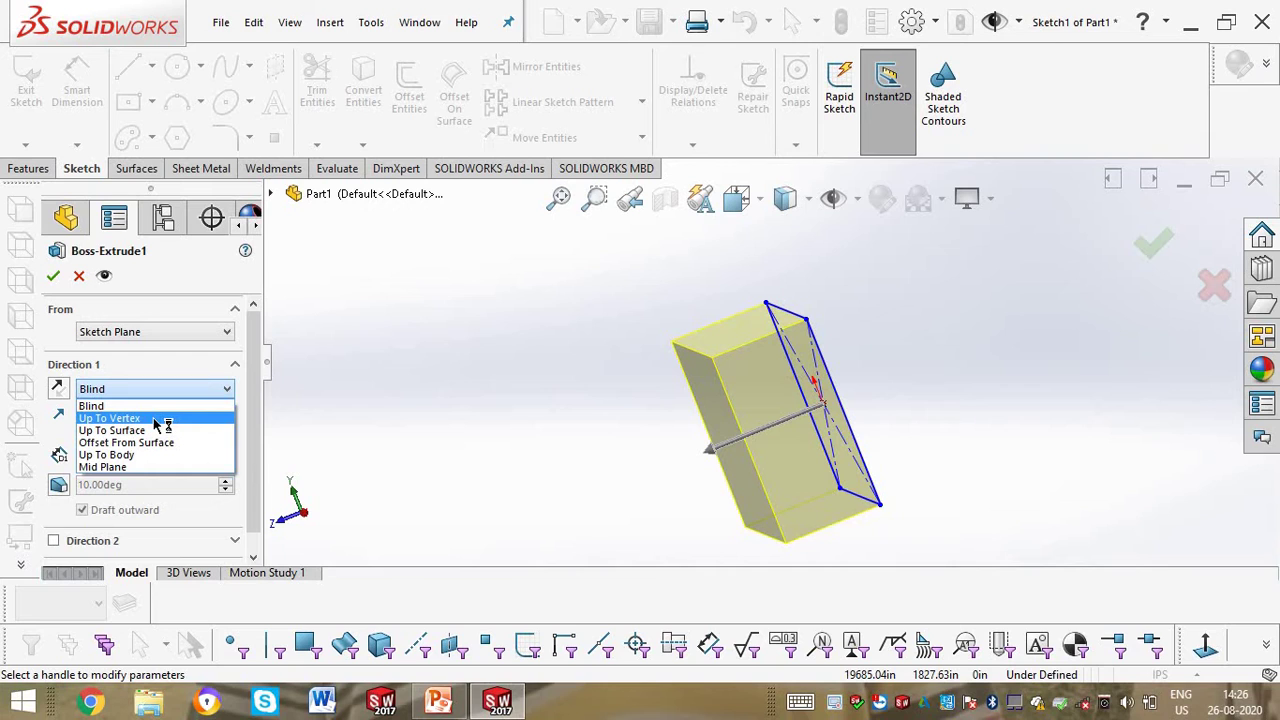
click(132, 468)
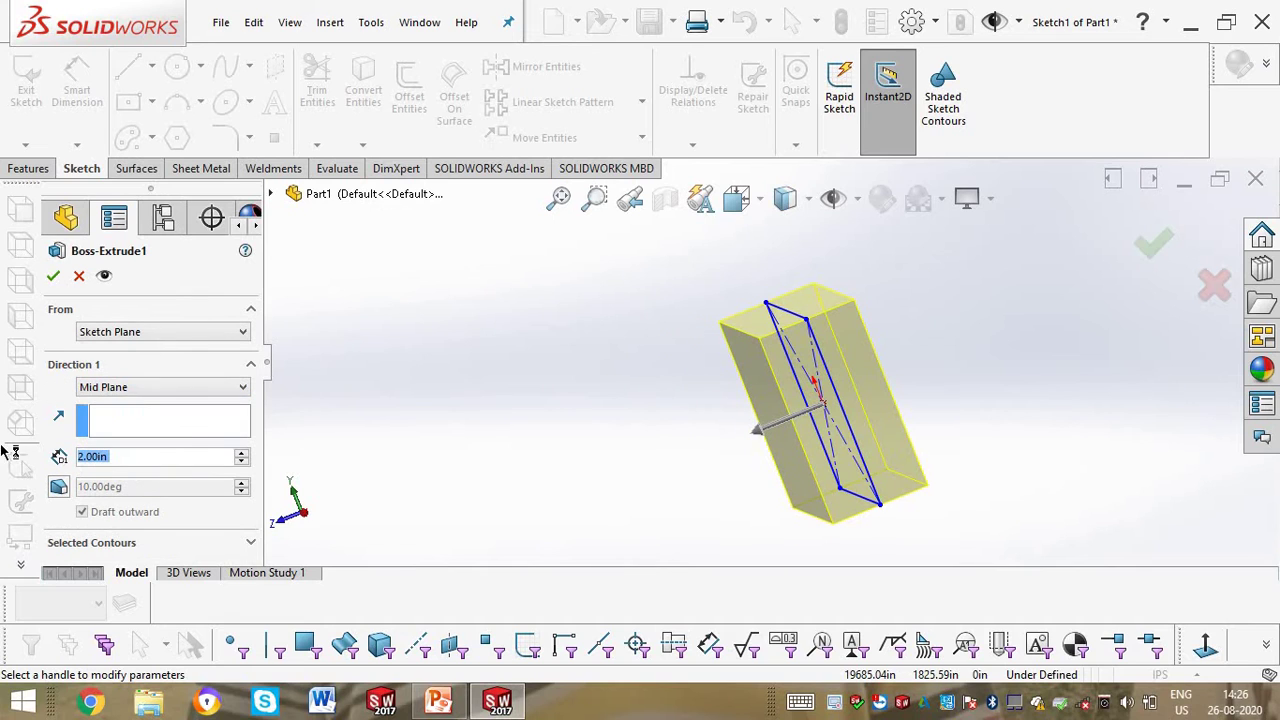
text(1)
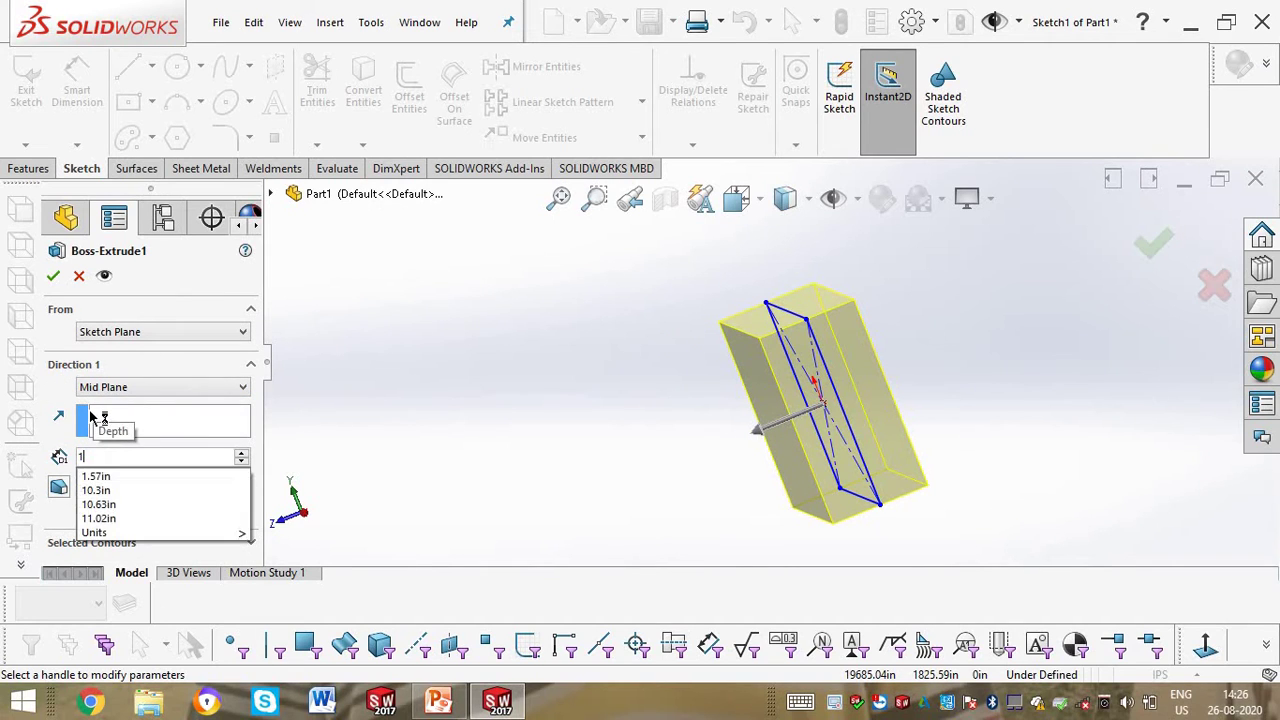
key(Return)
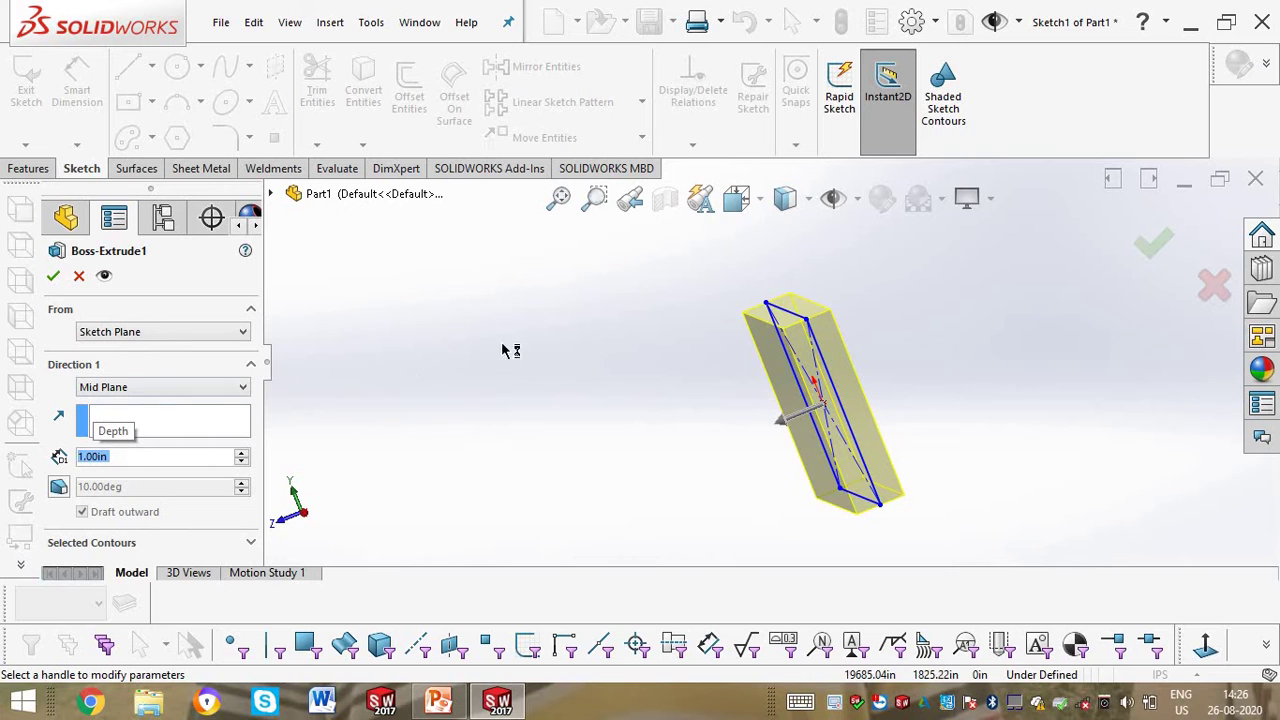
middle_drag(505, 350, 491, 331)
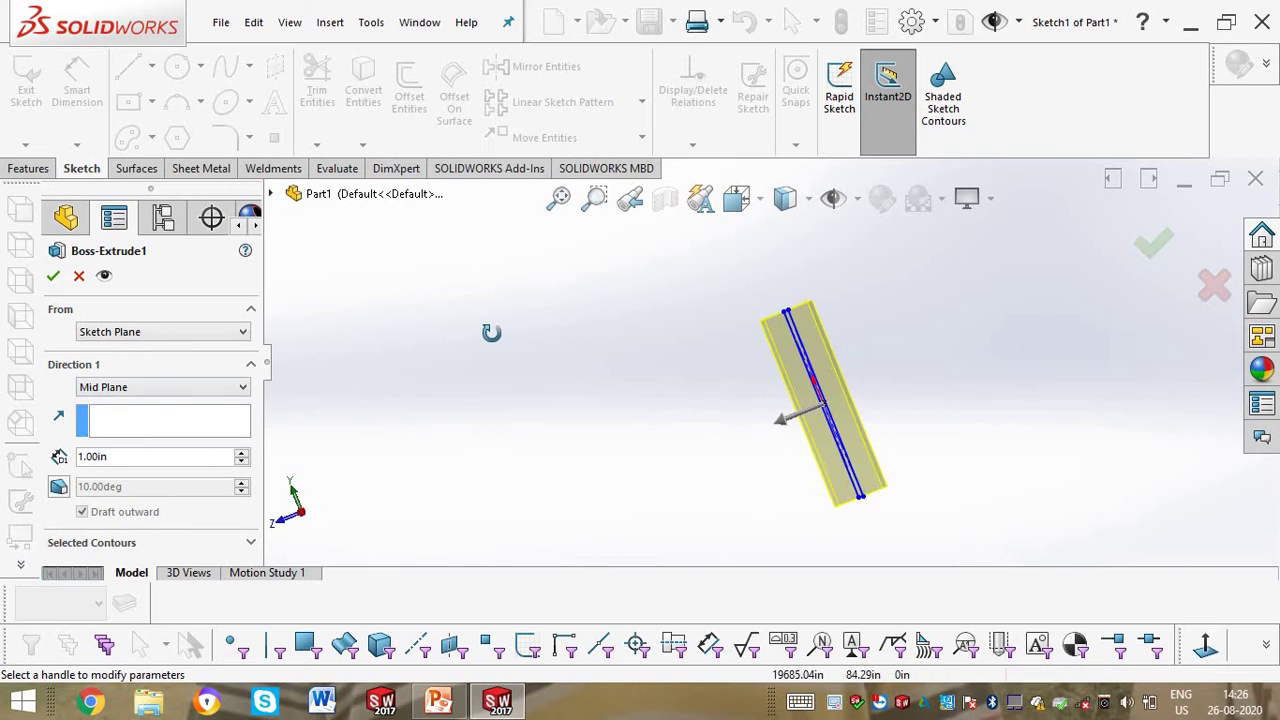
click(54, 281)
middle_drag(551, 329, 634, 366)
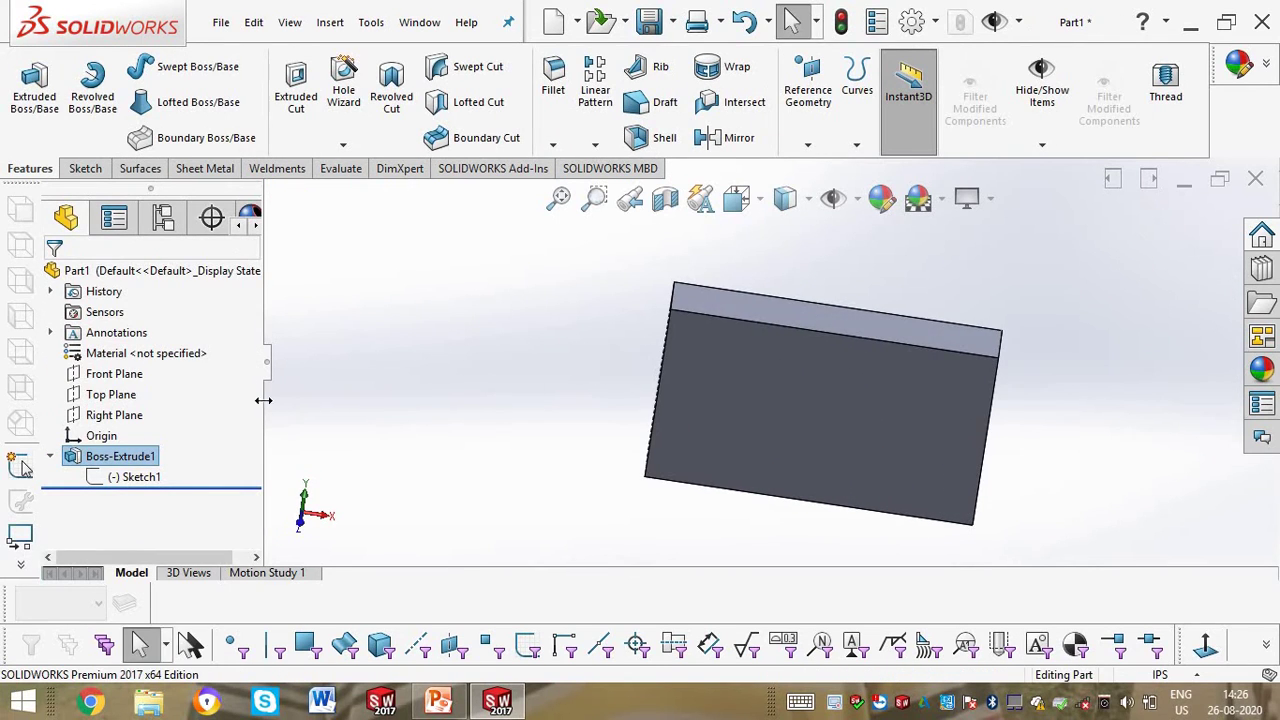
Step: Reopen the extrusion's definition to review the available Direction 1 end conditions, keeping Mid Plane
right_click(145, 458)
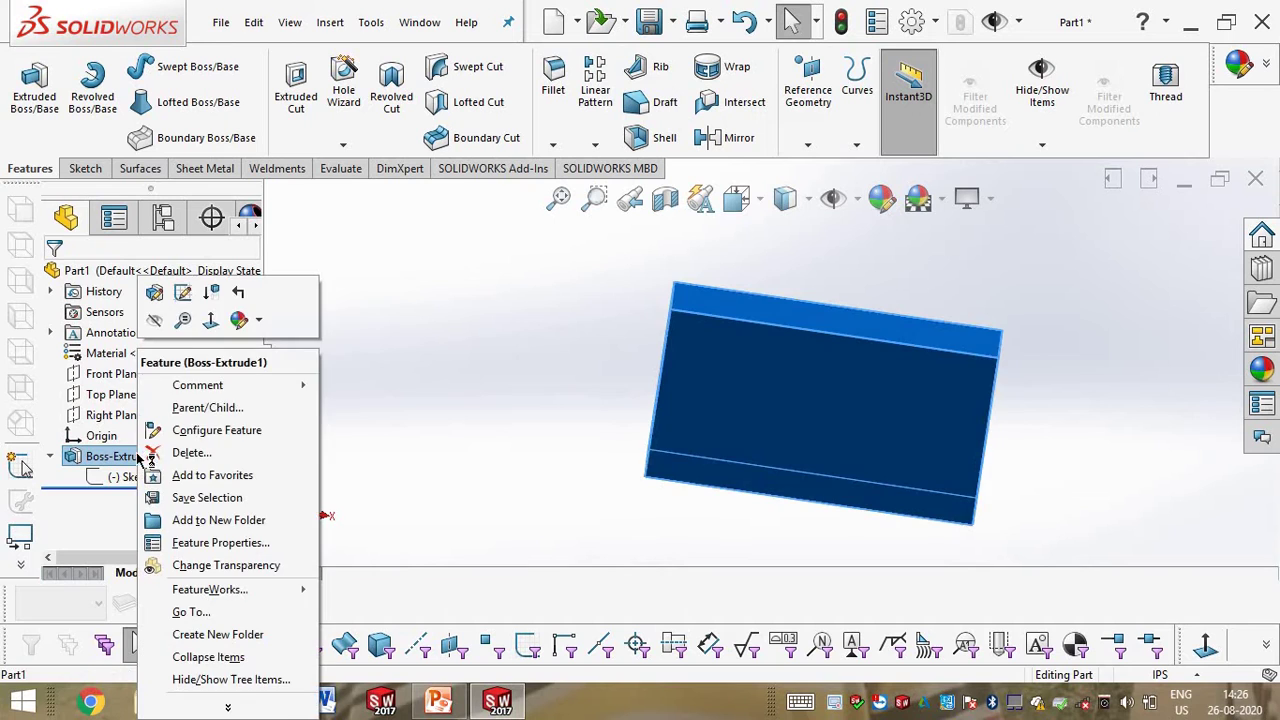
click(190, 292)
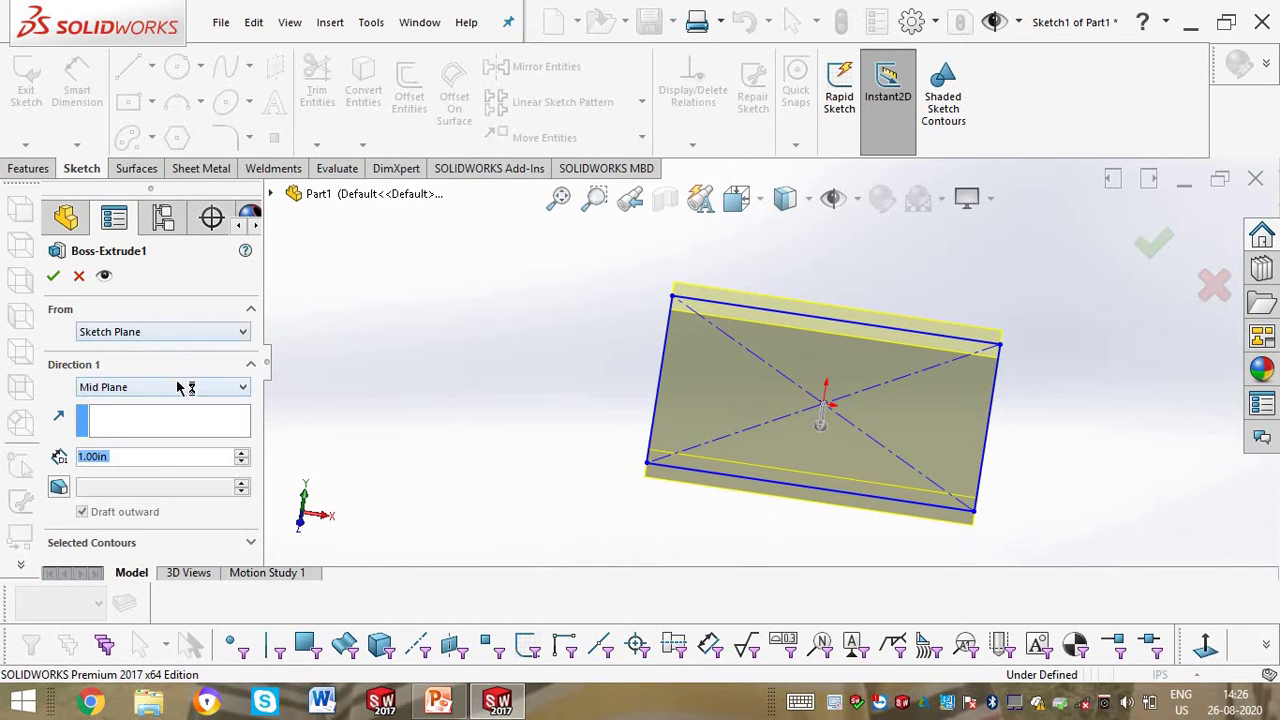
click(180, 387)
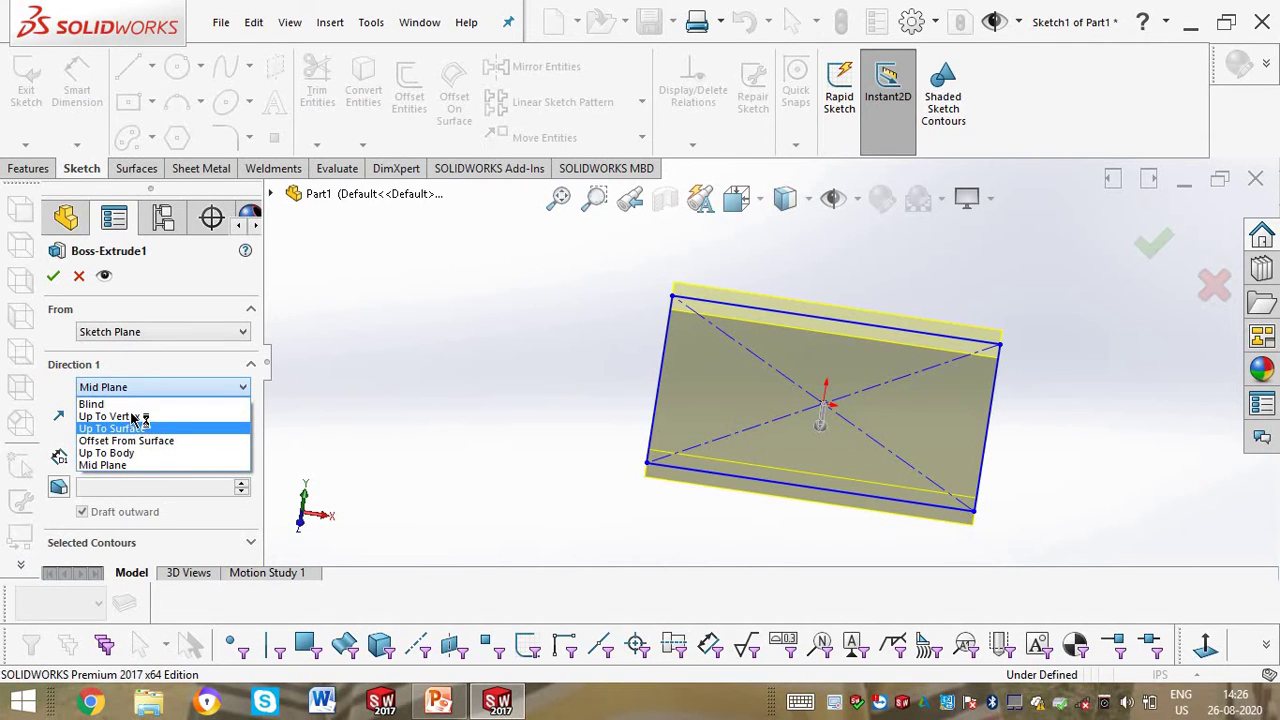
click(334, 331)
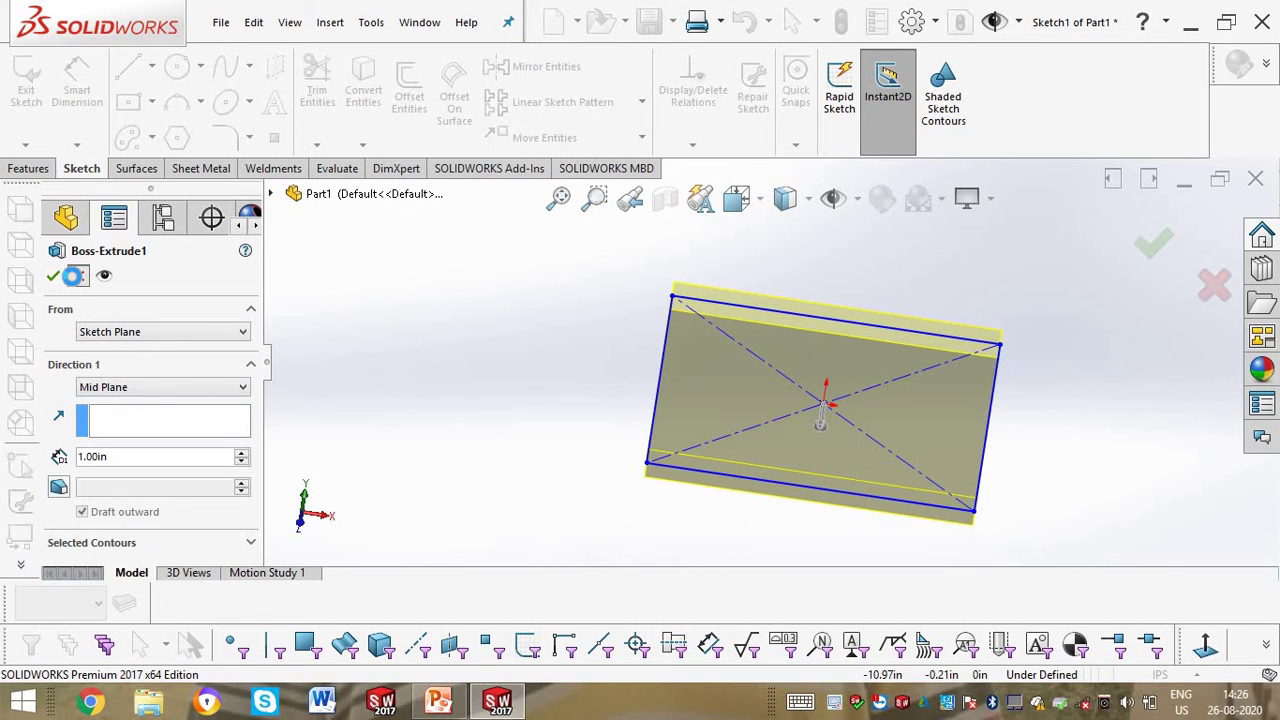
click(53, 276)
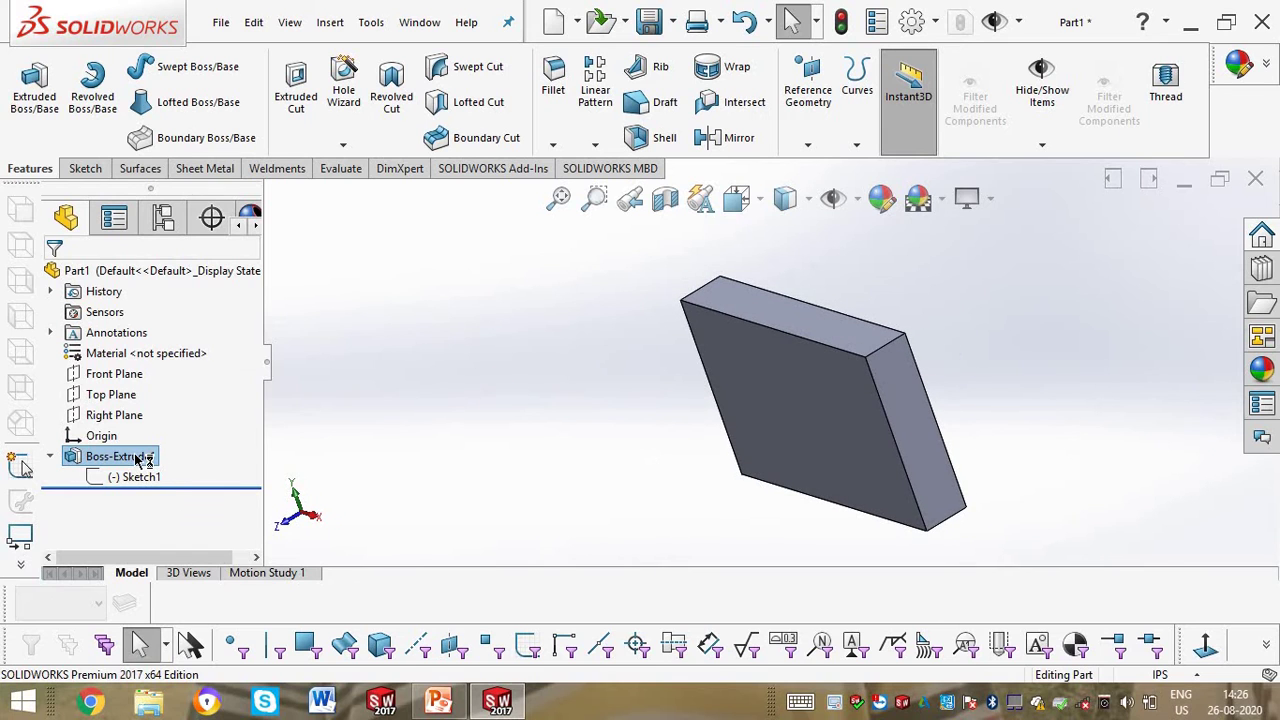
Step: Delete the extruded block feature while keeping its sketch
right_click(150, 458)
click(184, 452)
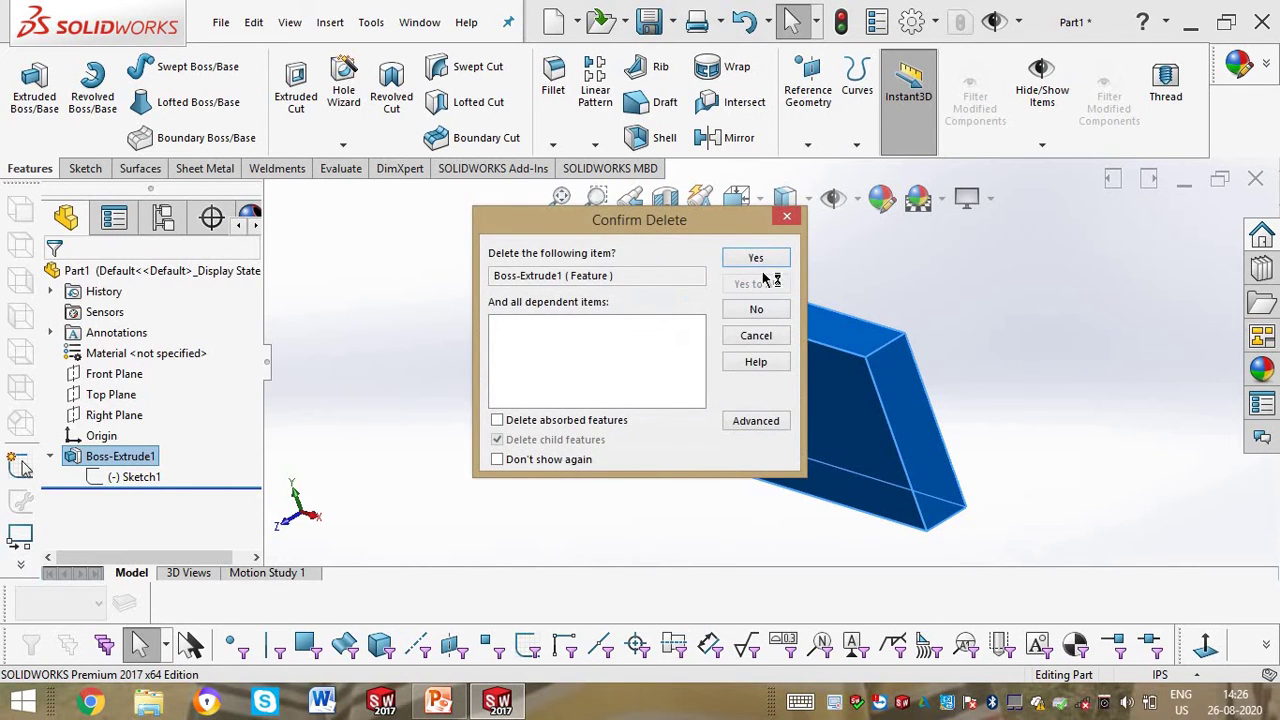
click(739, 249)
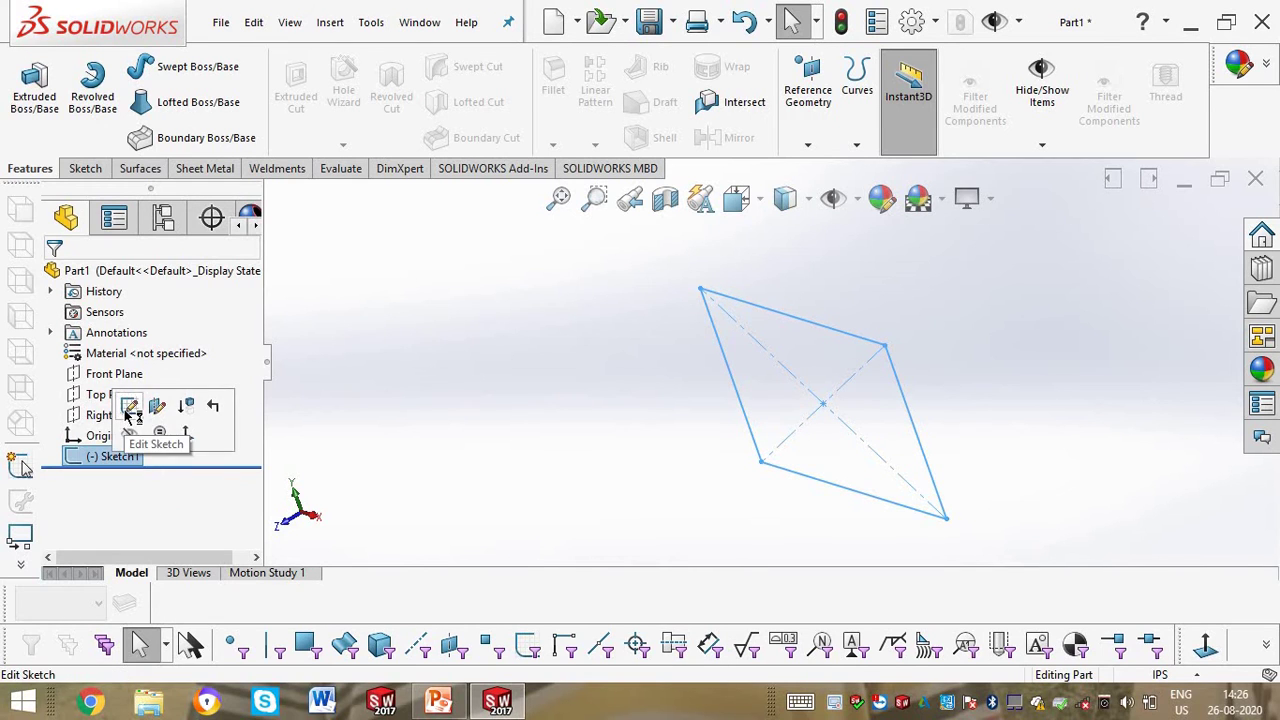
Step: Edit the remaining sketch in the front view and delete the whole rectangle with its diagonals
click(132, 410)
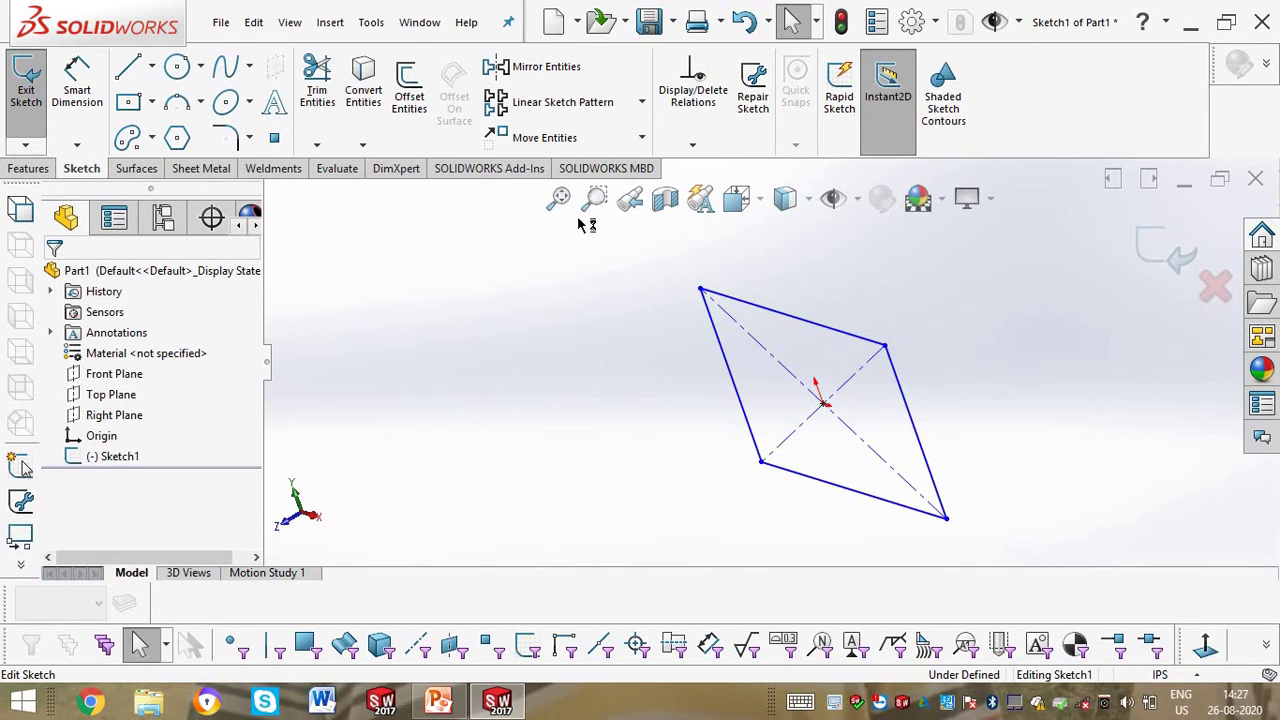
key(space)
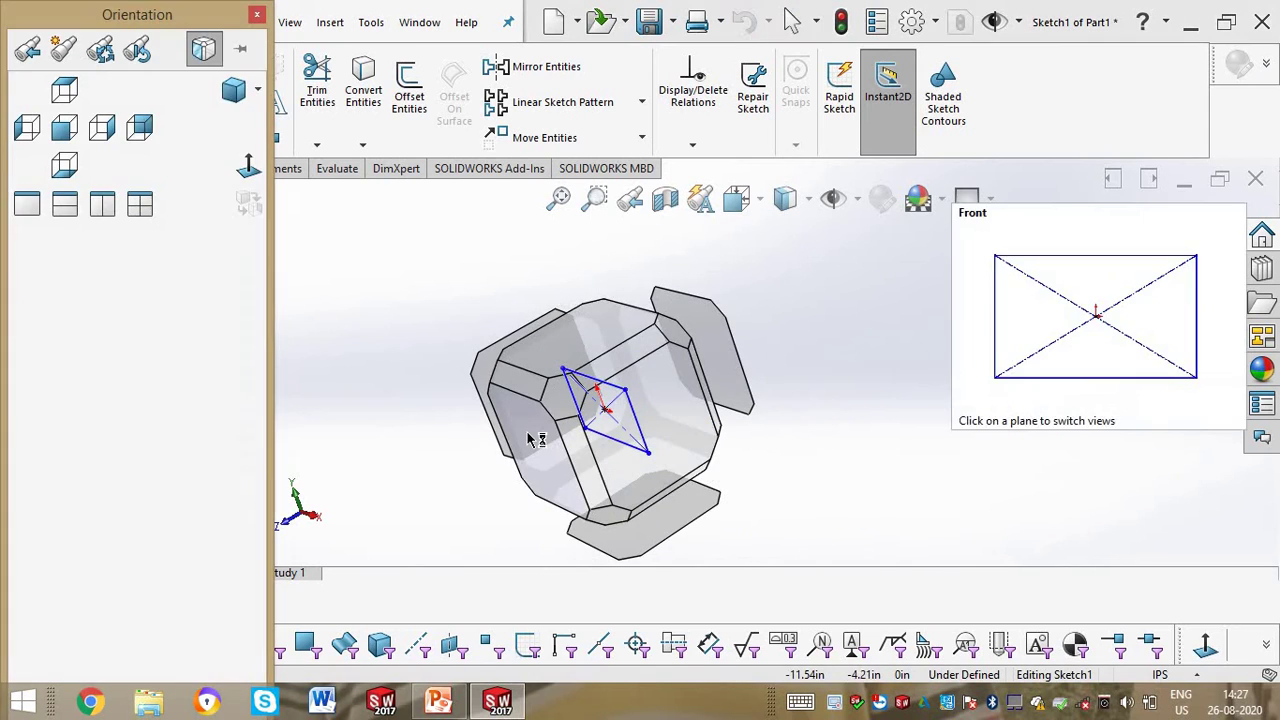
click(586, 434)
scroll(508, 398, down, 2)
scroll(508, 396, up, 5)
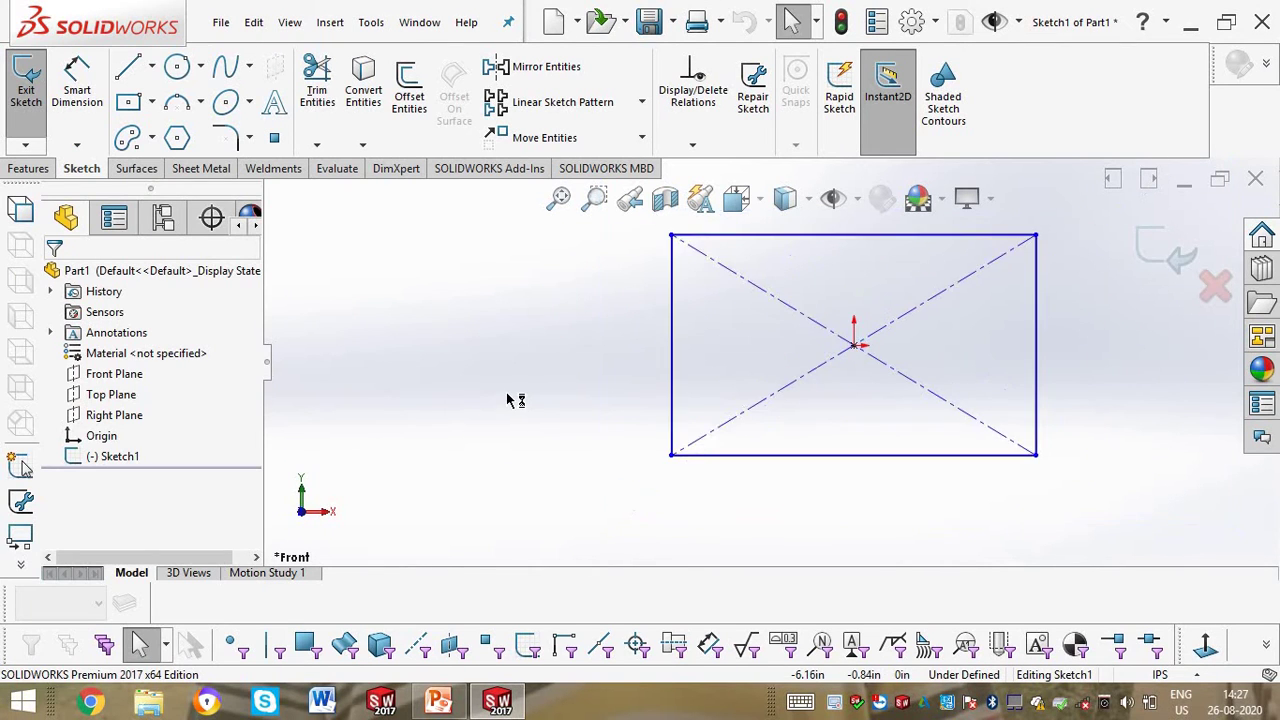
mouse_move(630, 242)
mouse_down()
mouse_move(1006, 471)
mouse_move(995, 456)
mouse_up()
key(Delete)
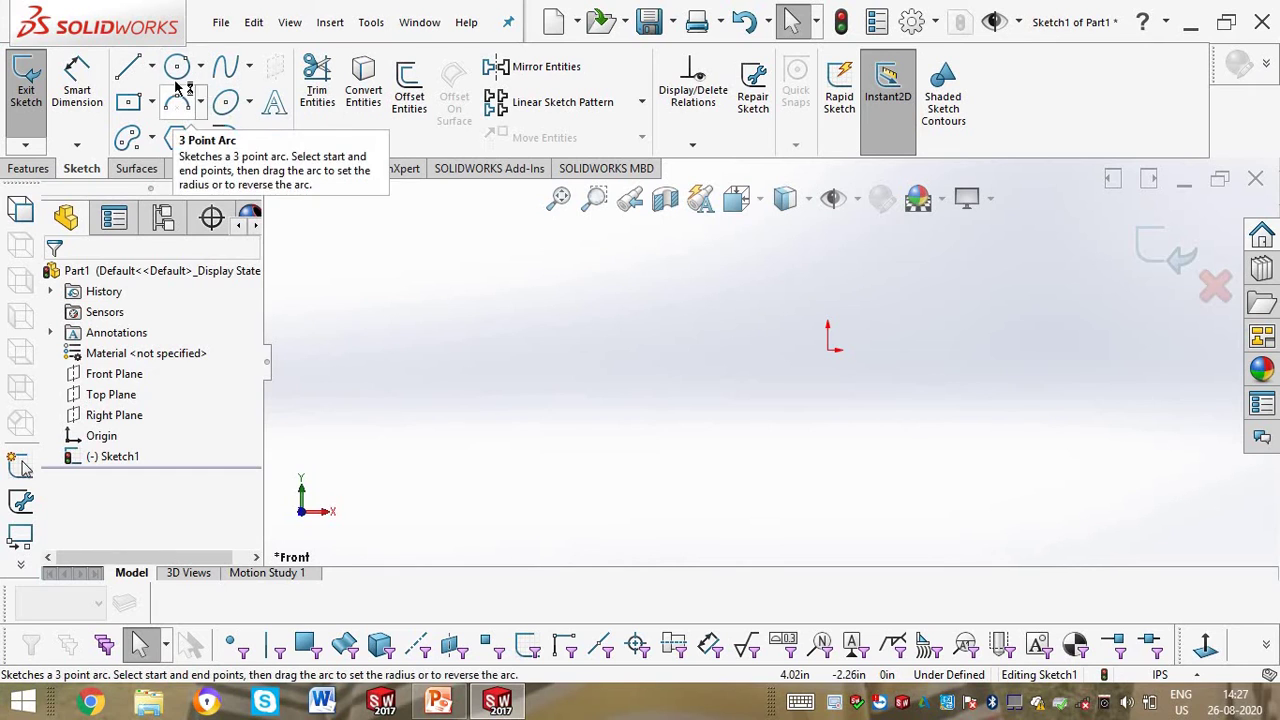
Step: Sketch a four-point spline running downward beside the origin and bulging toward it
click(225, 66)
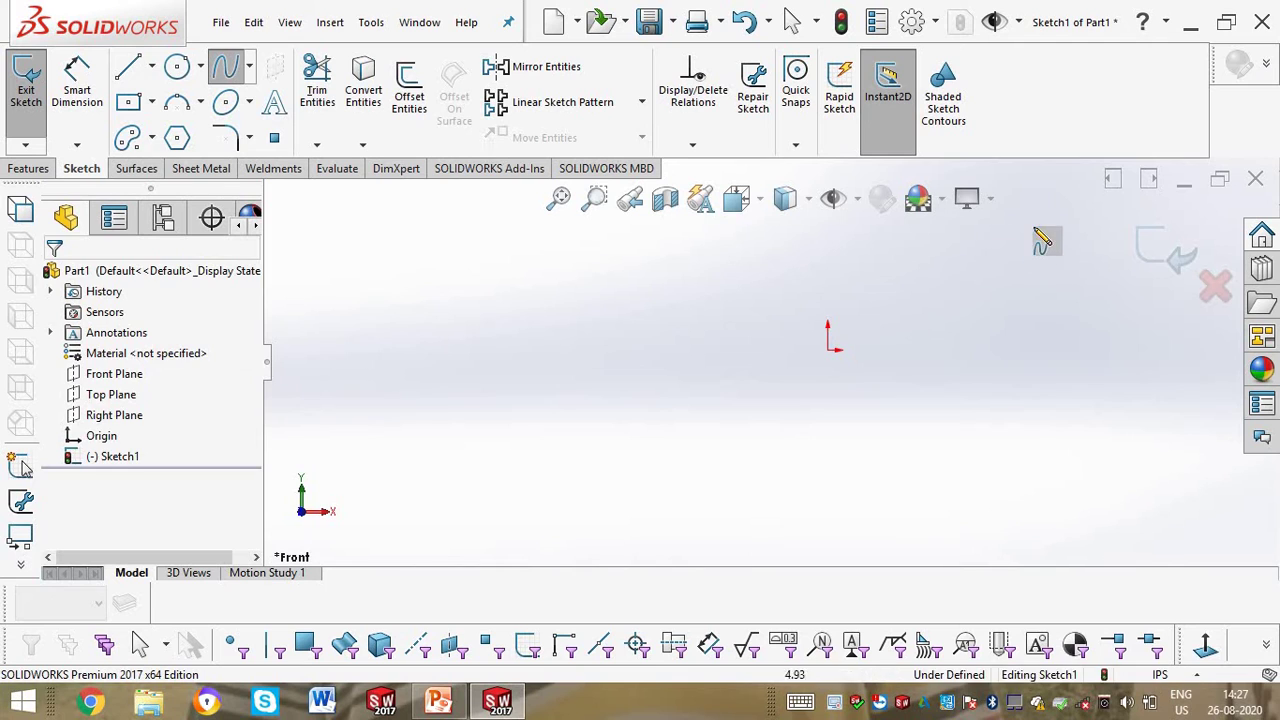
click(978, 310)
click(1034, 228)
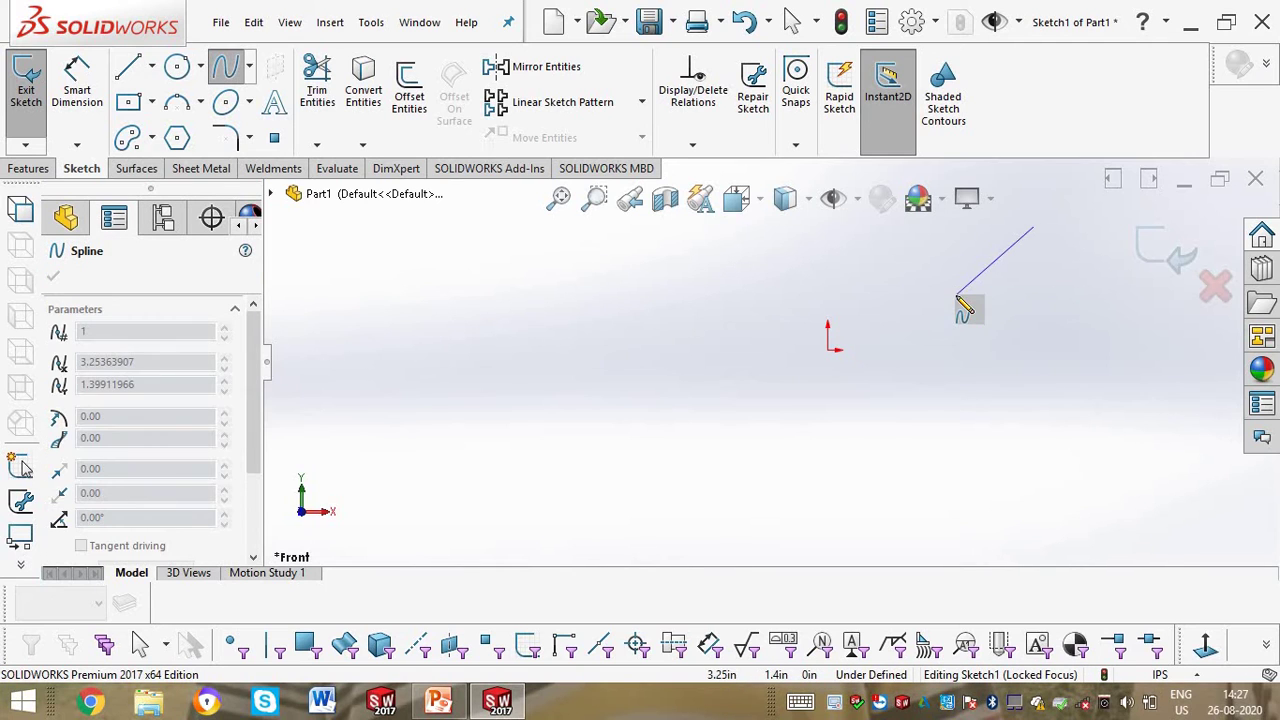
click(956, 295)
click(939, 410)
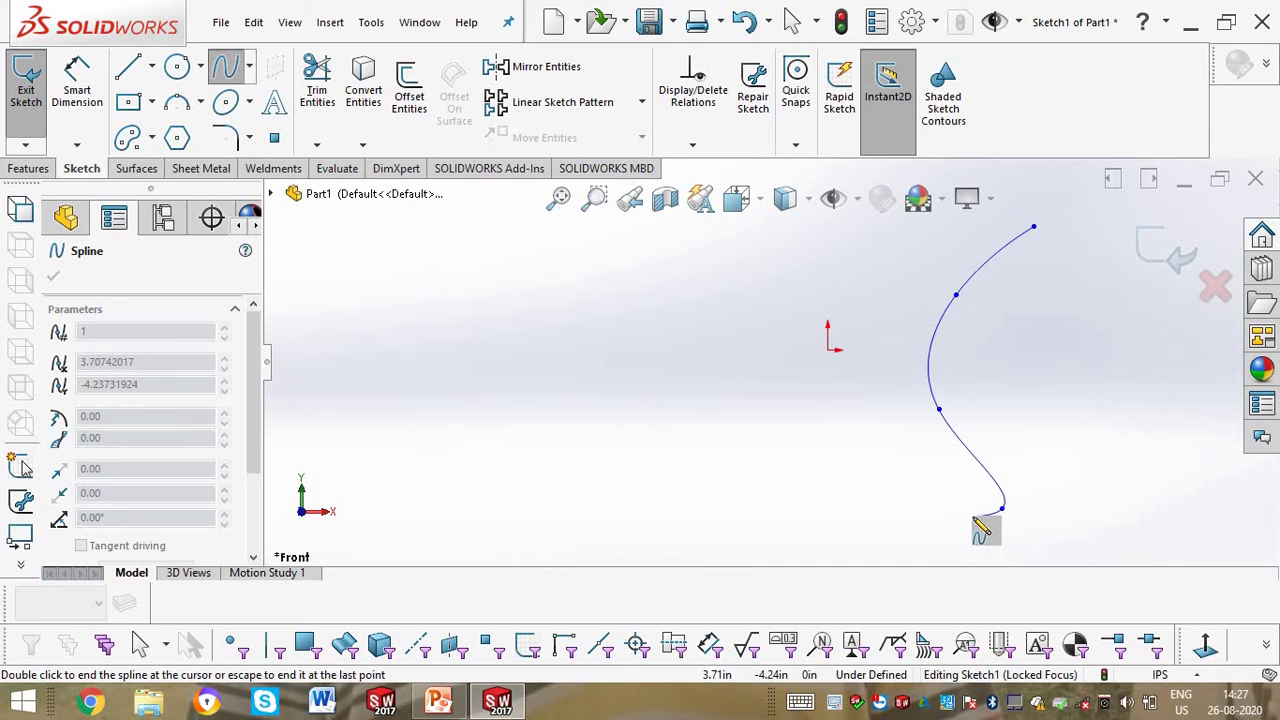
double_click(1002, 508)
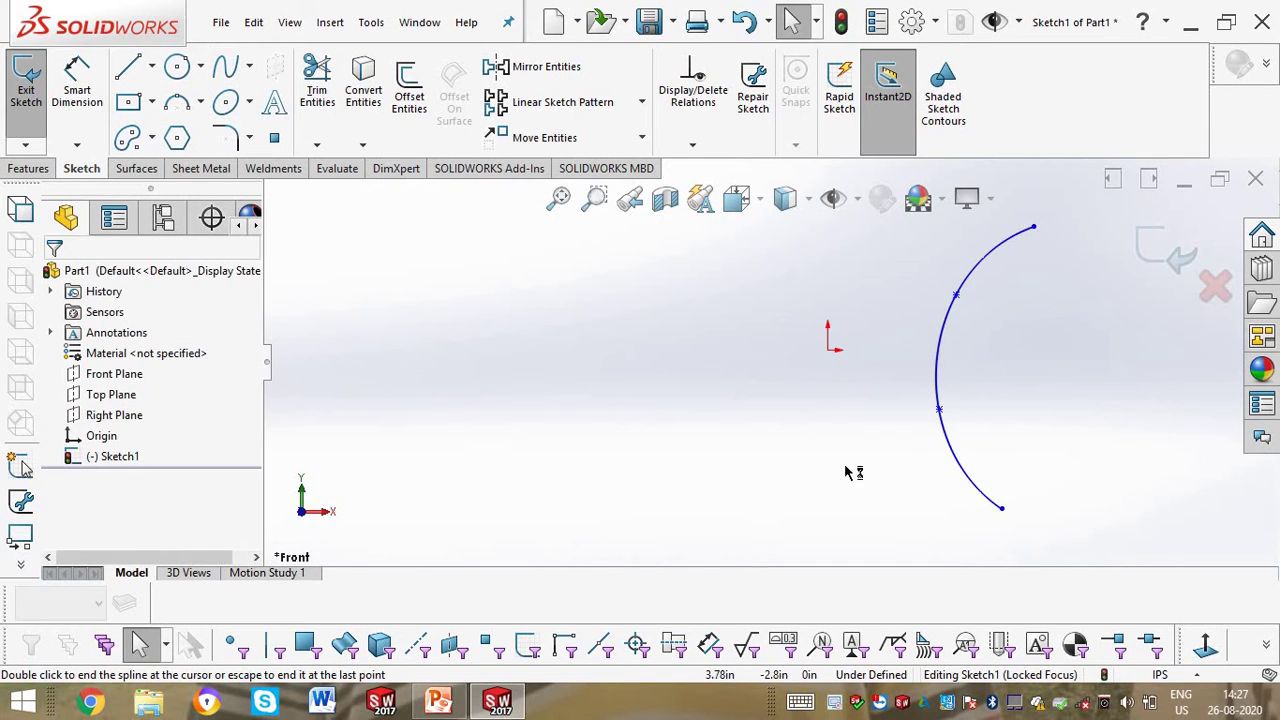
Step: Close the profile with three lines joining the spline's ends, including a vertical one about 5.6 in long through the origin, and exit the sketch
click(127, 66)
click(1033, 229)
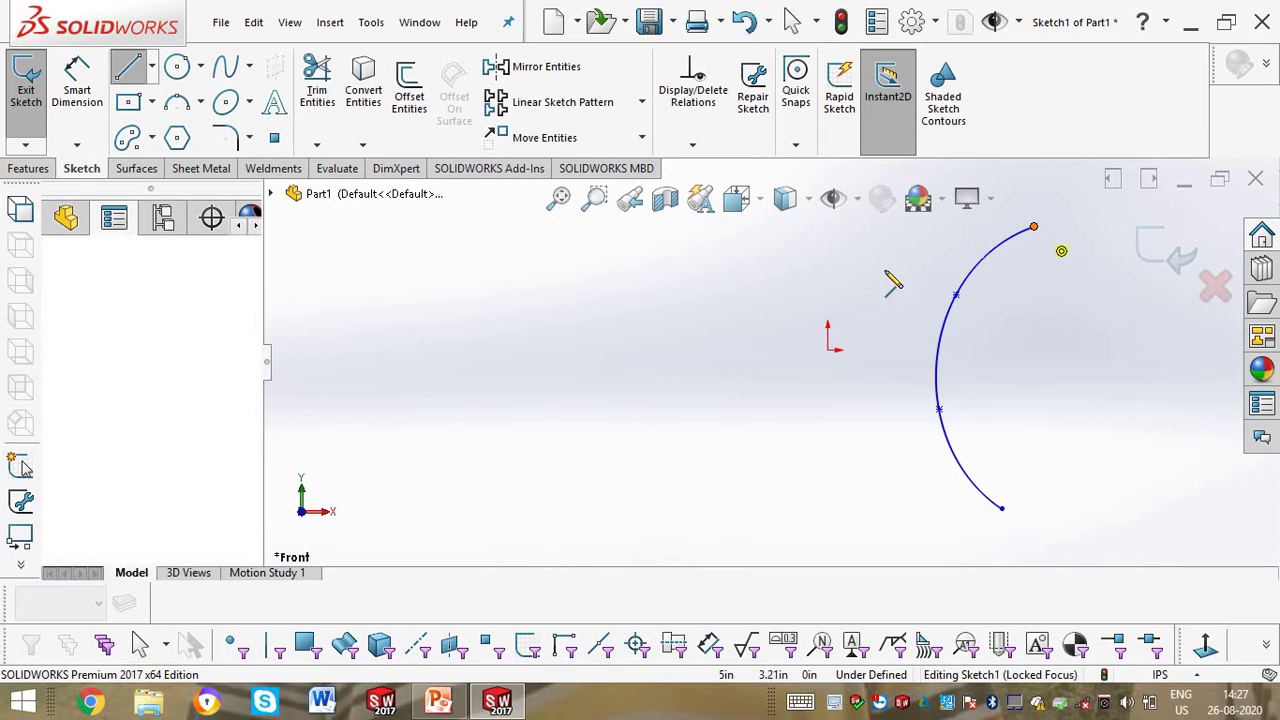
click(827, 243)
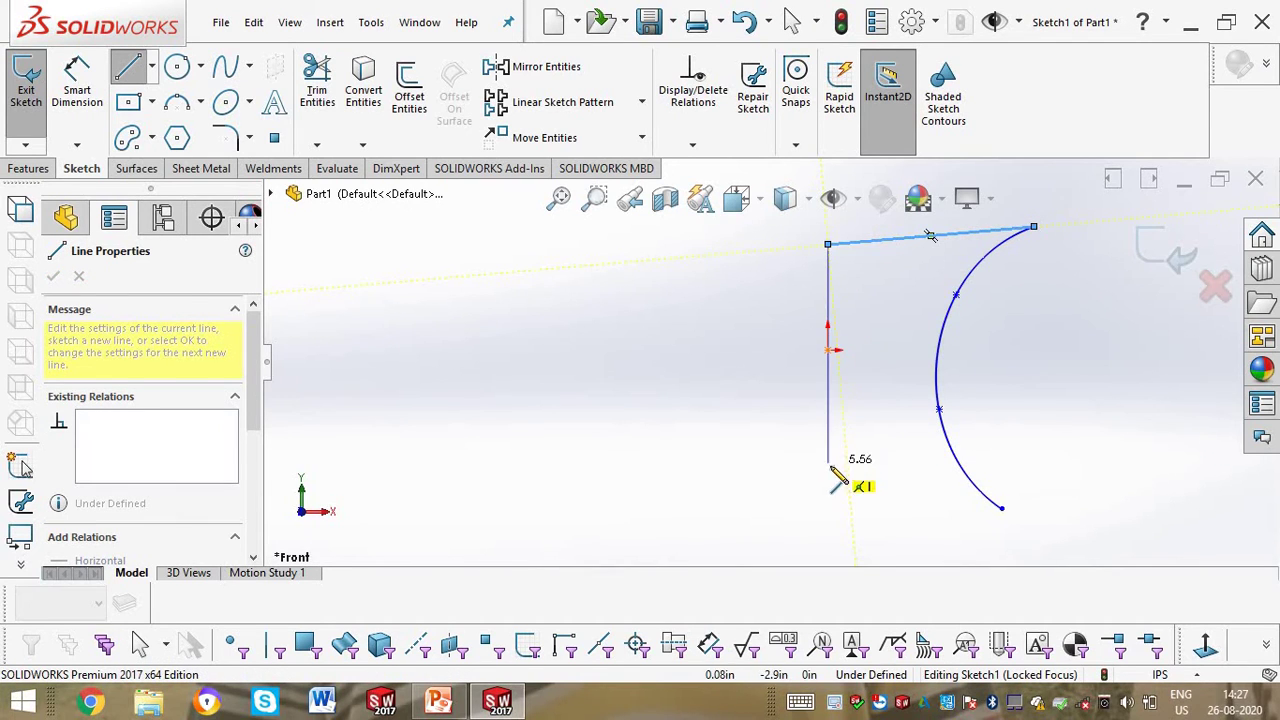
click(827, 463)
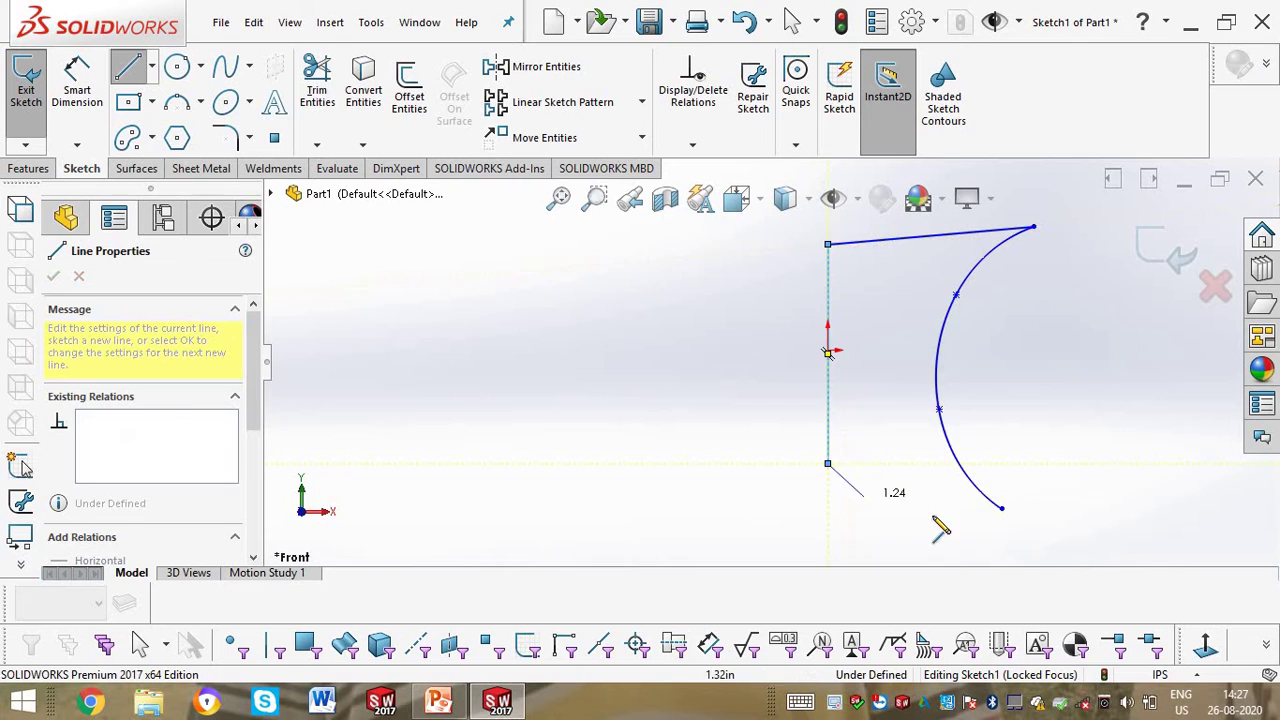
click(1001, 508)
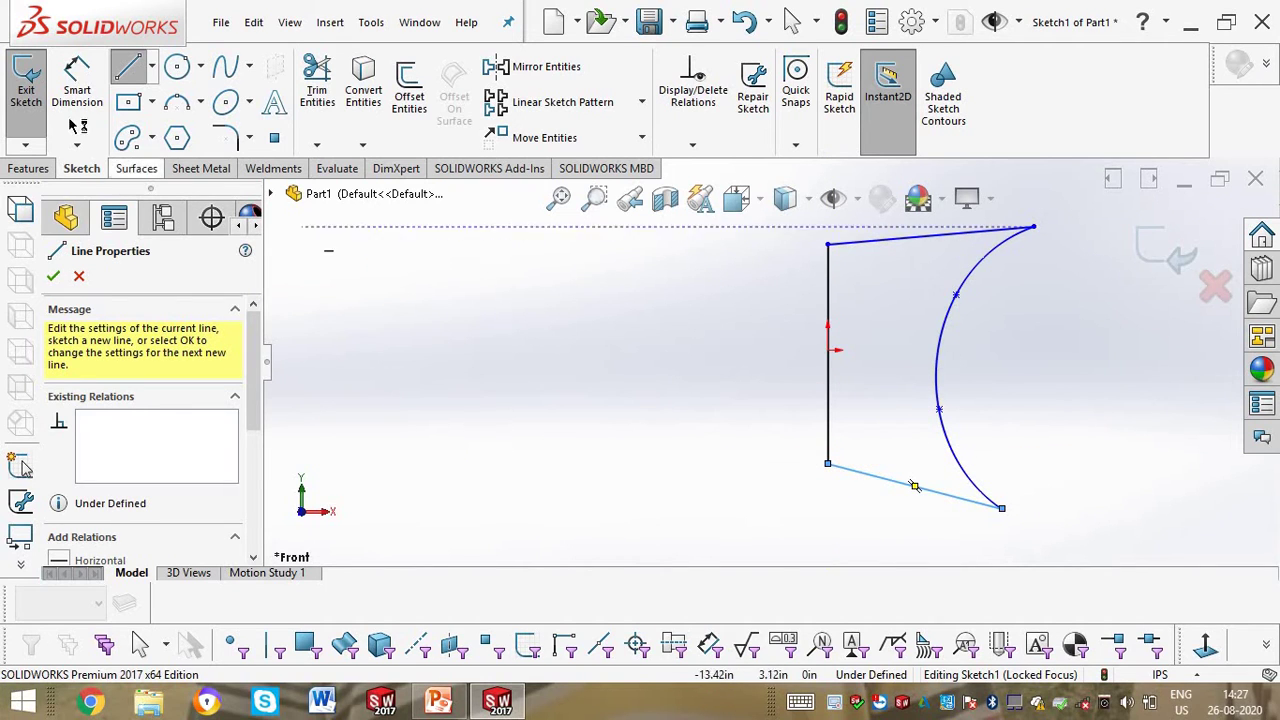
key(Escape)
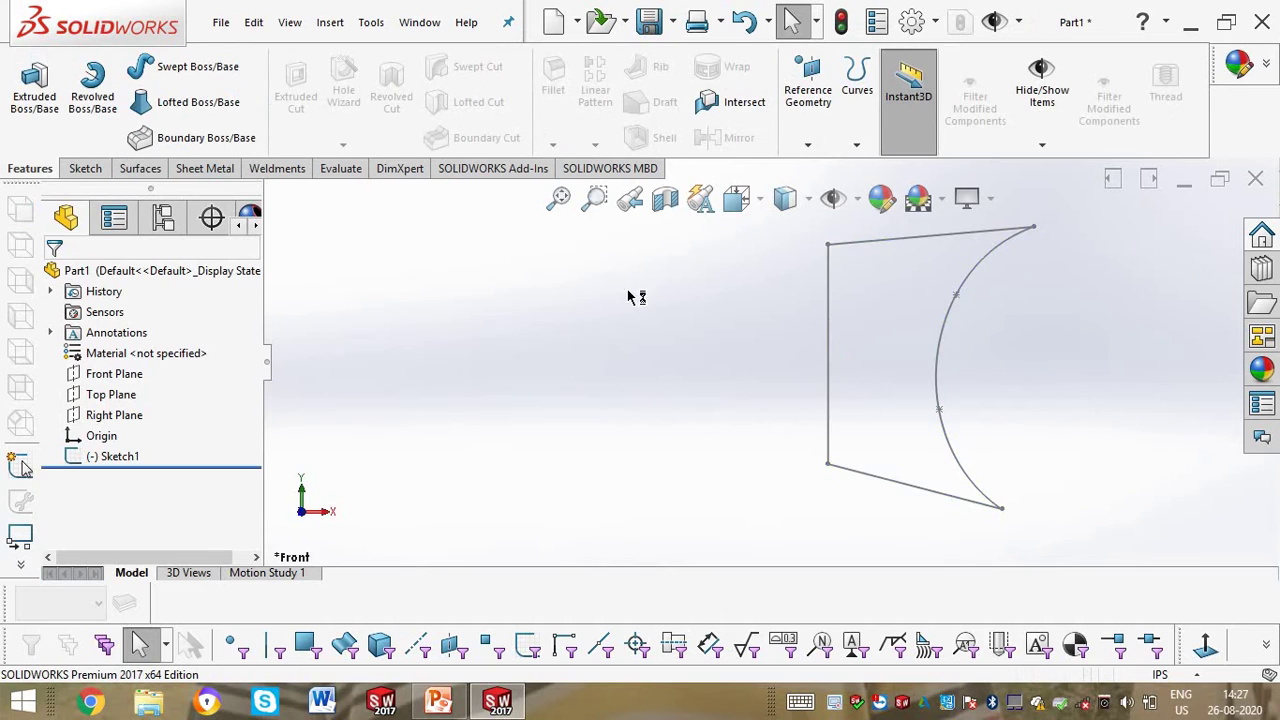
Step: Revolve the closed spline profile 360 degrees, Blind, about its vertical line of about 5.6 in
middle_drag(600, 325, 525, 345)
click(560, 198)
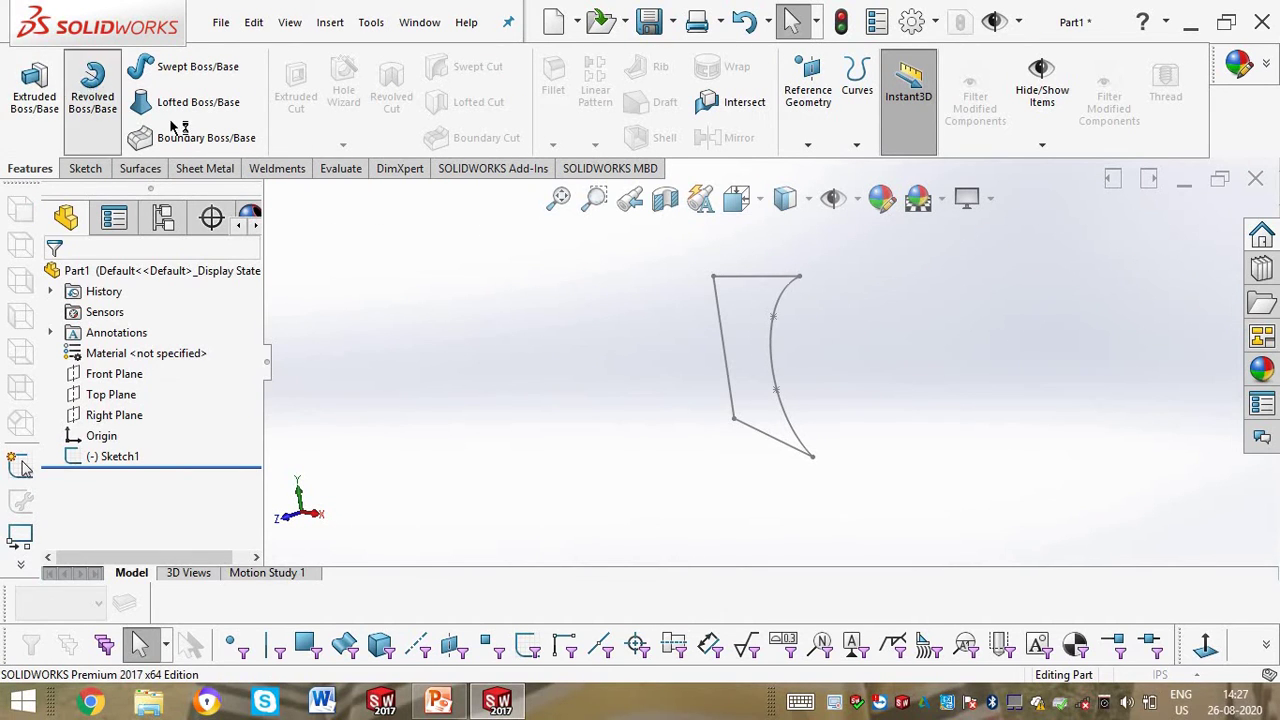
click(92, 88)
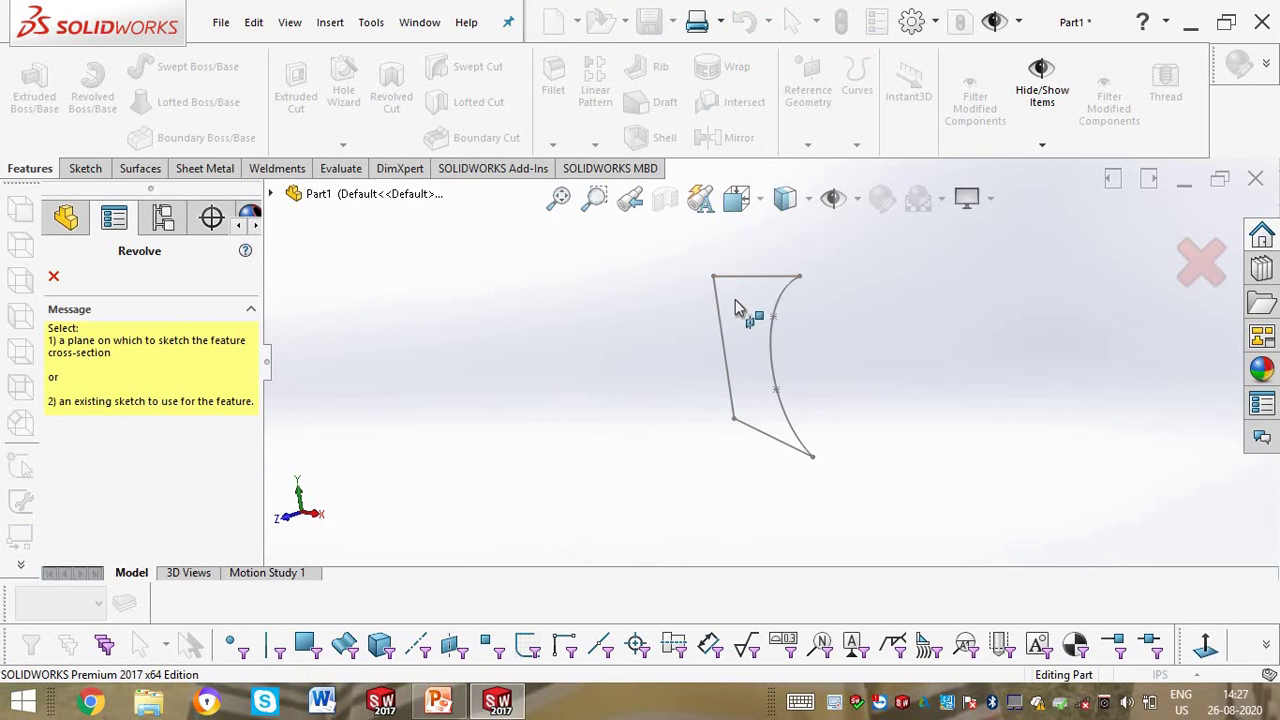
click(720, 310)
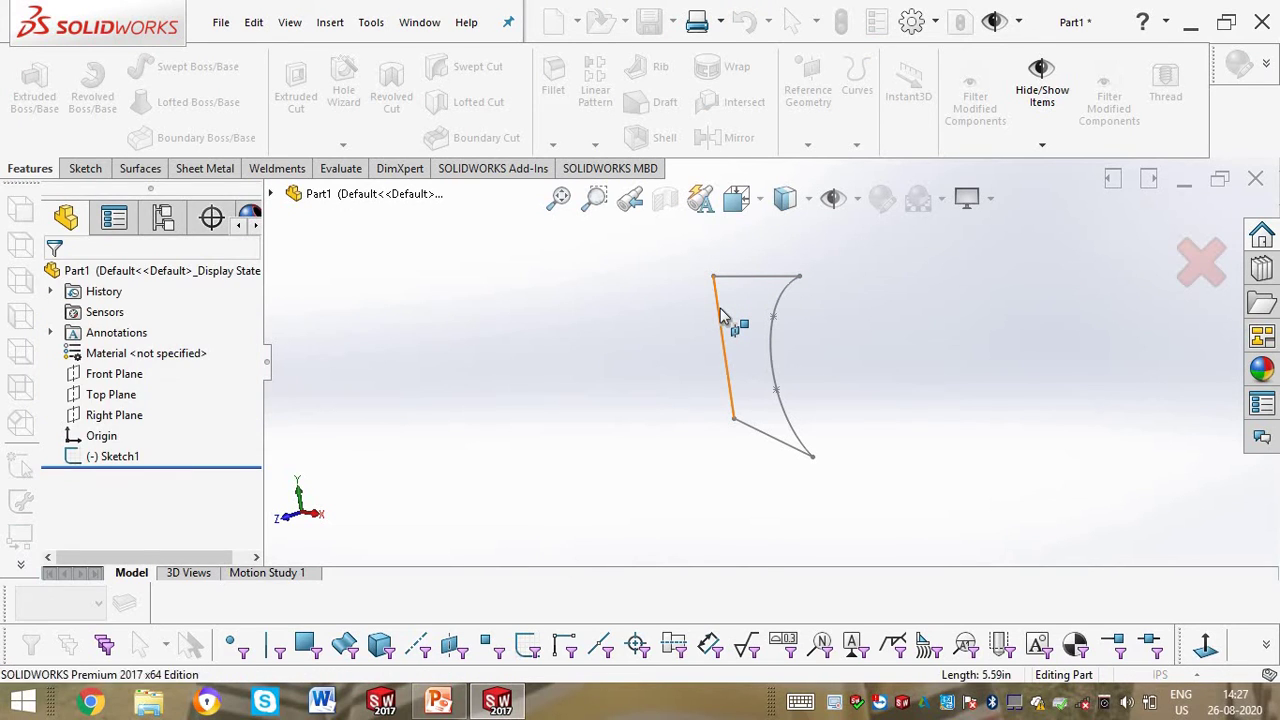
middle_drag(622, 345, 662, 345)
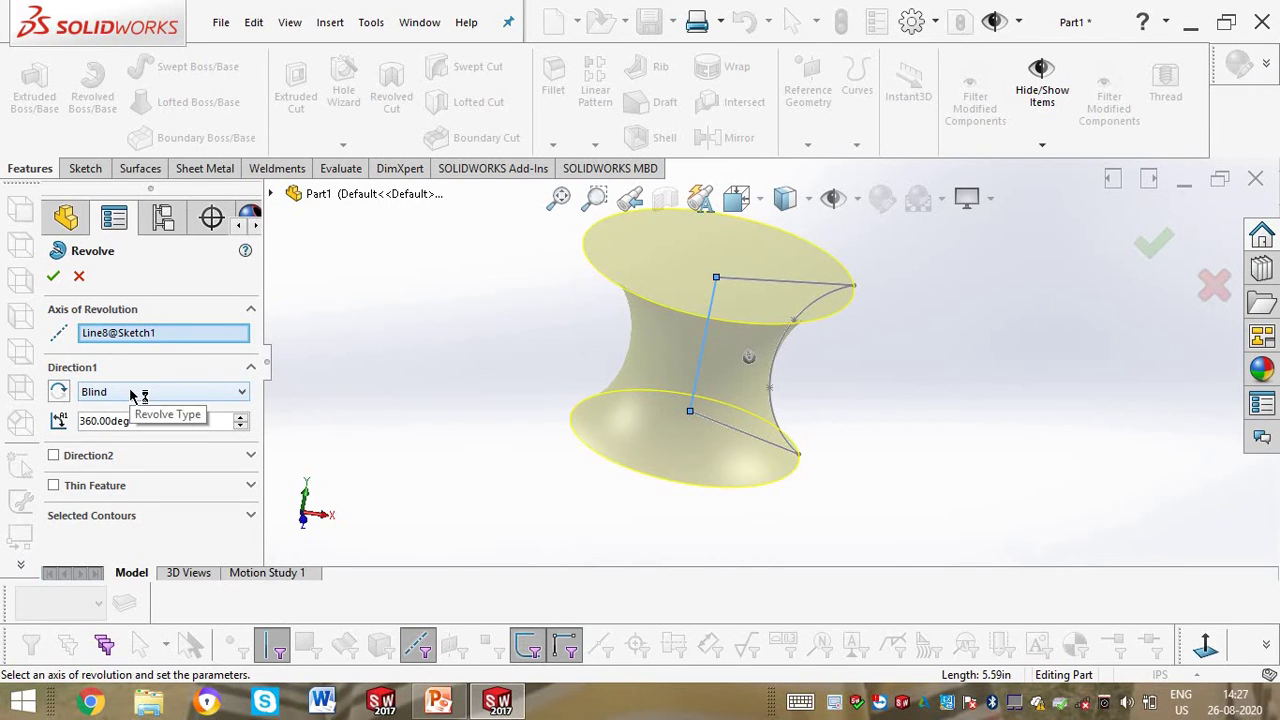
click(130, 395)
click(130, 395)
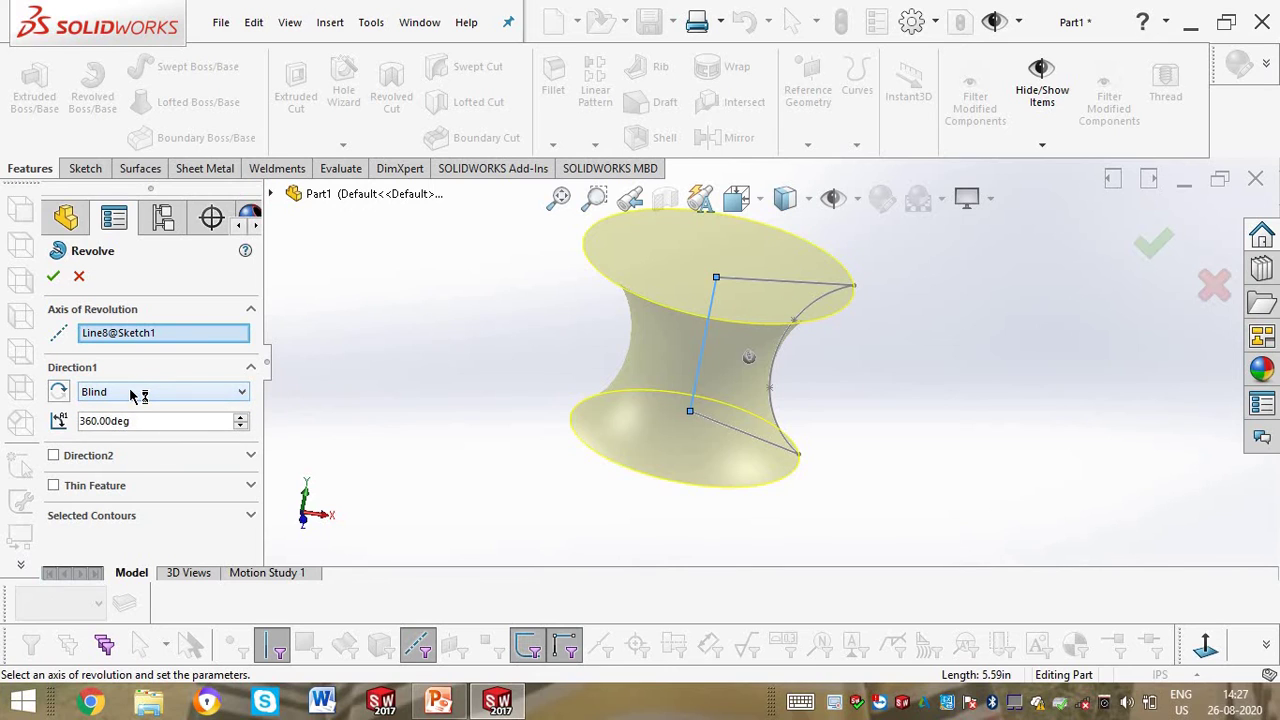
double_click(140, 426)
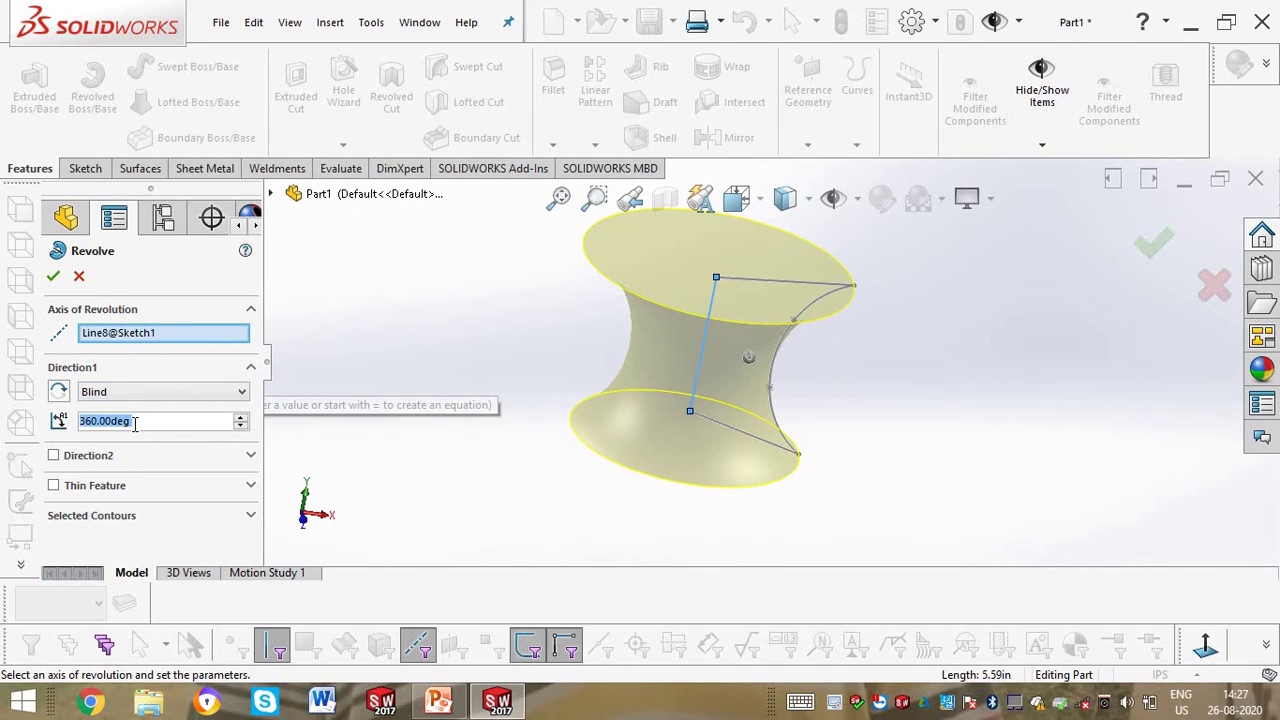
drag(135, 424, 2, 449)
click(53, 276)
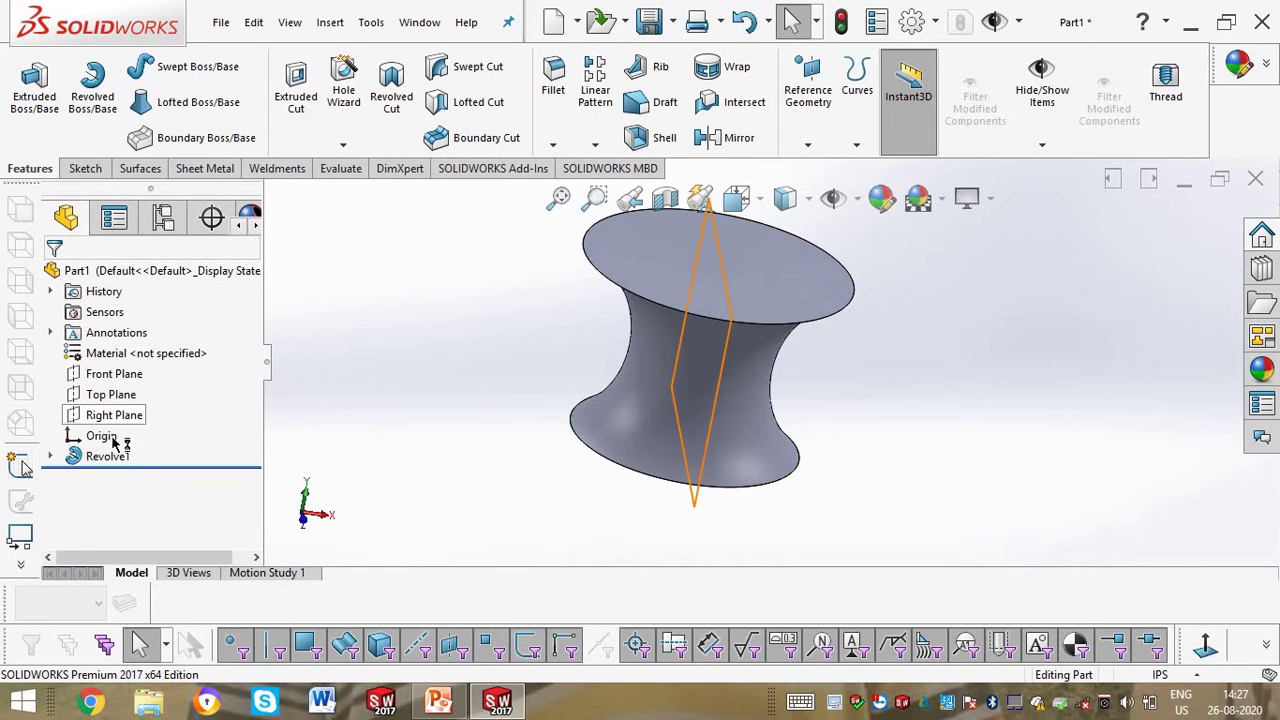
Step: Edit the revolve feature, enabling Direction 2 and setting Direction 1 to 270 degrees and Direction 2 to 90 degrees
click(123, 460)
right_click(125, 458)
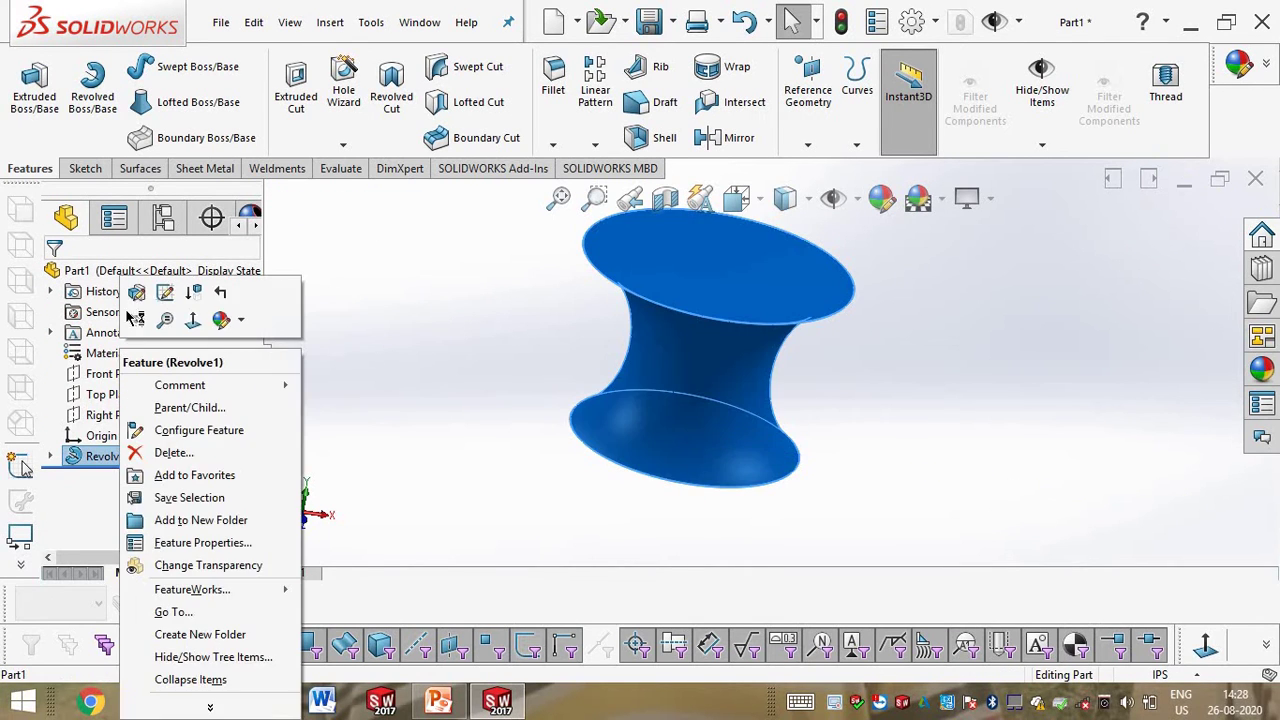
click(152, 292)
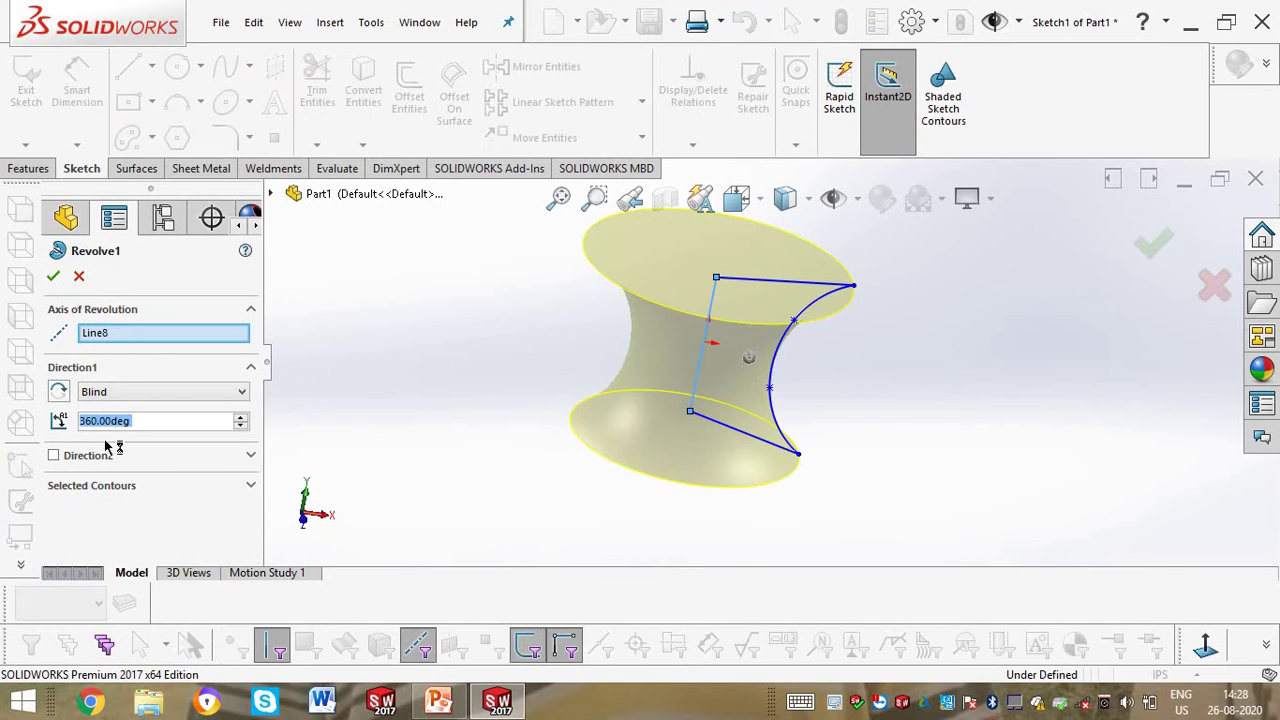
click(66, 459)
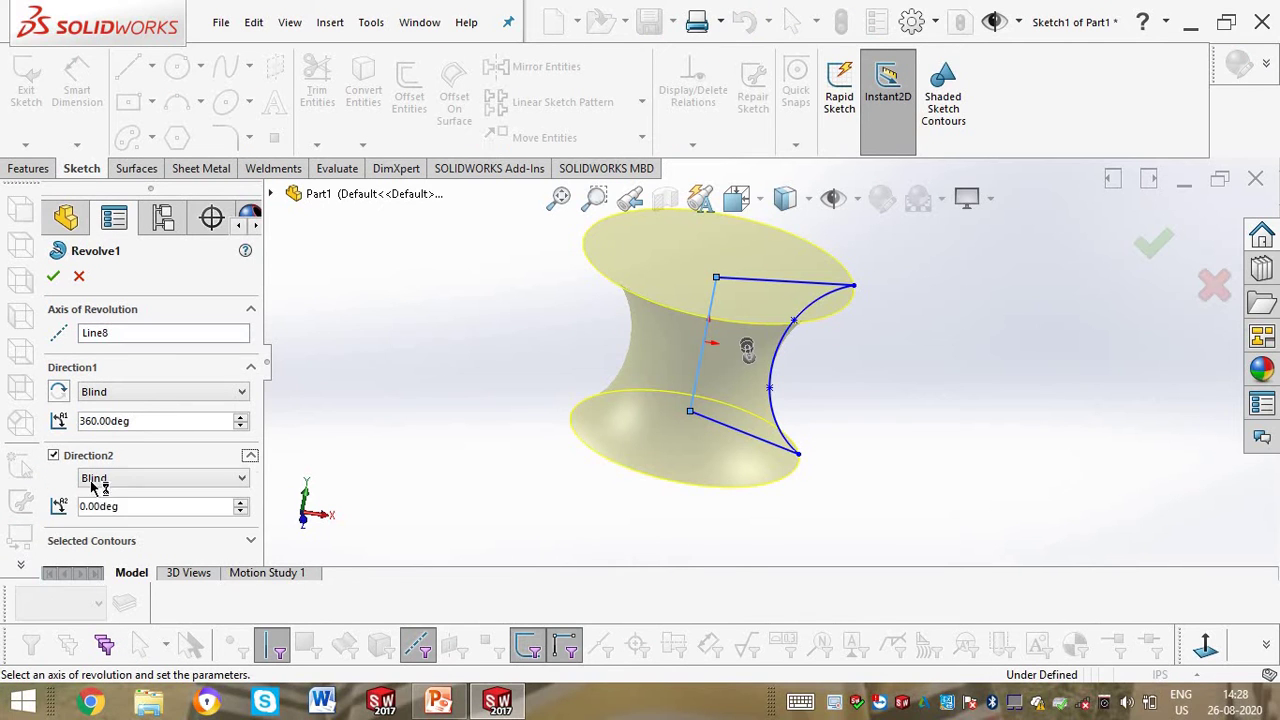
click(151, 421)
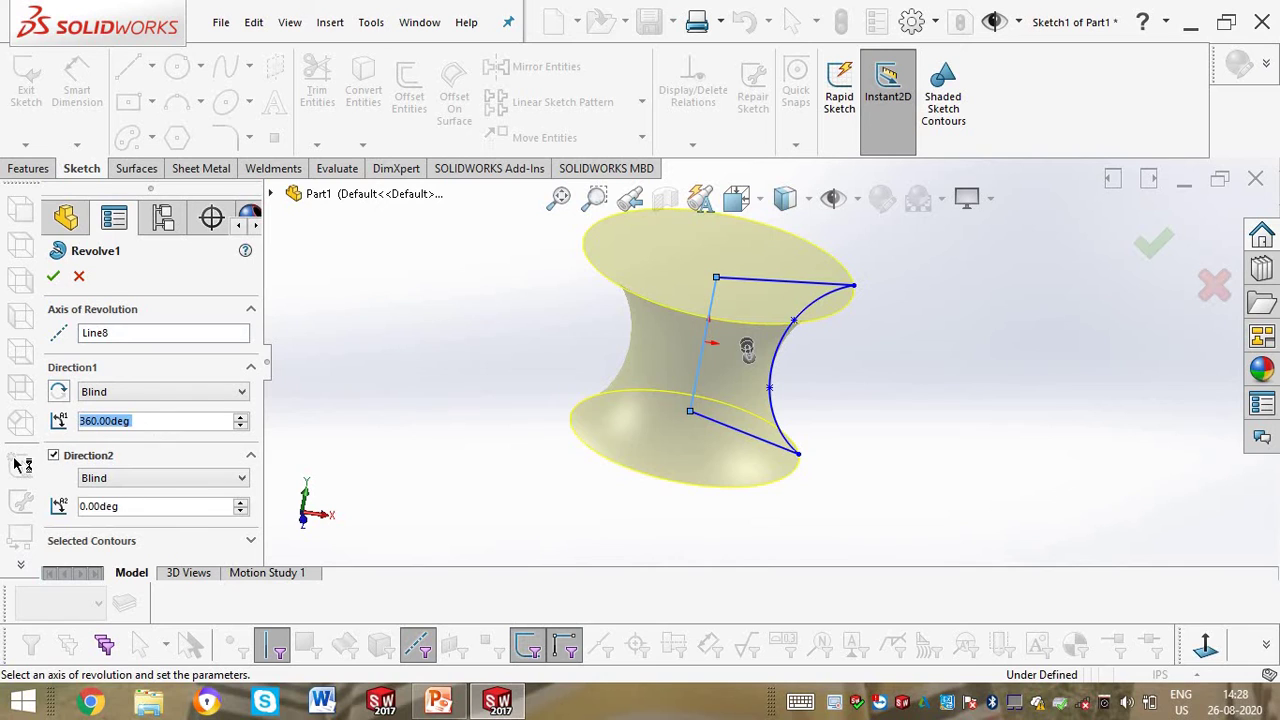
text(270)
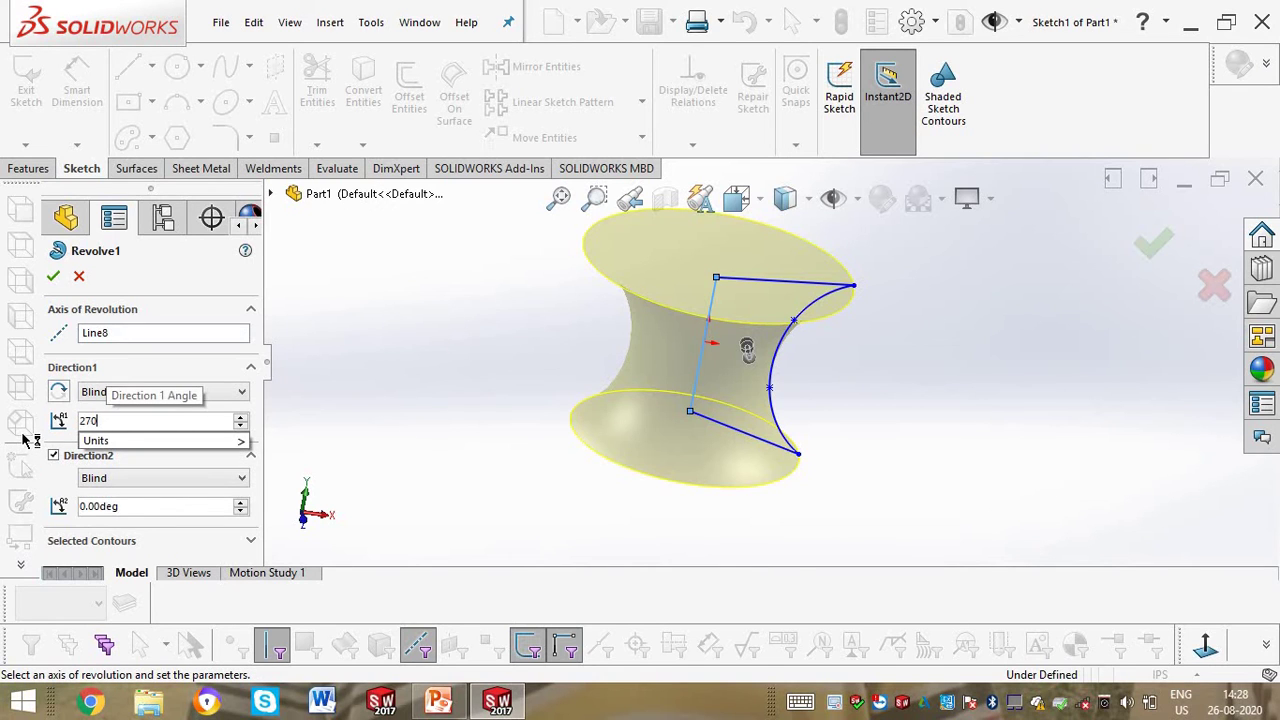
key(Return)
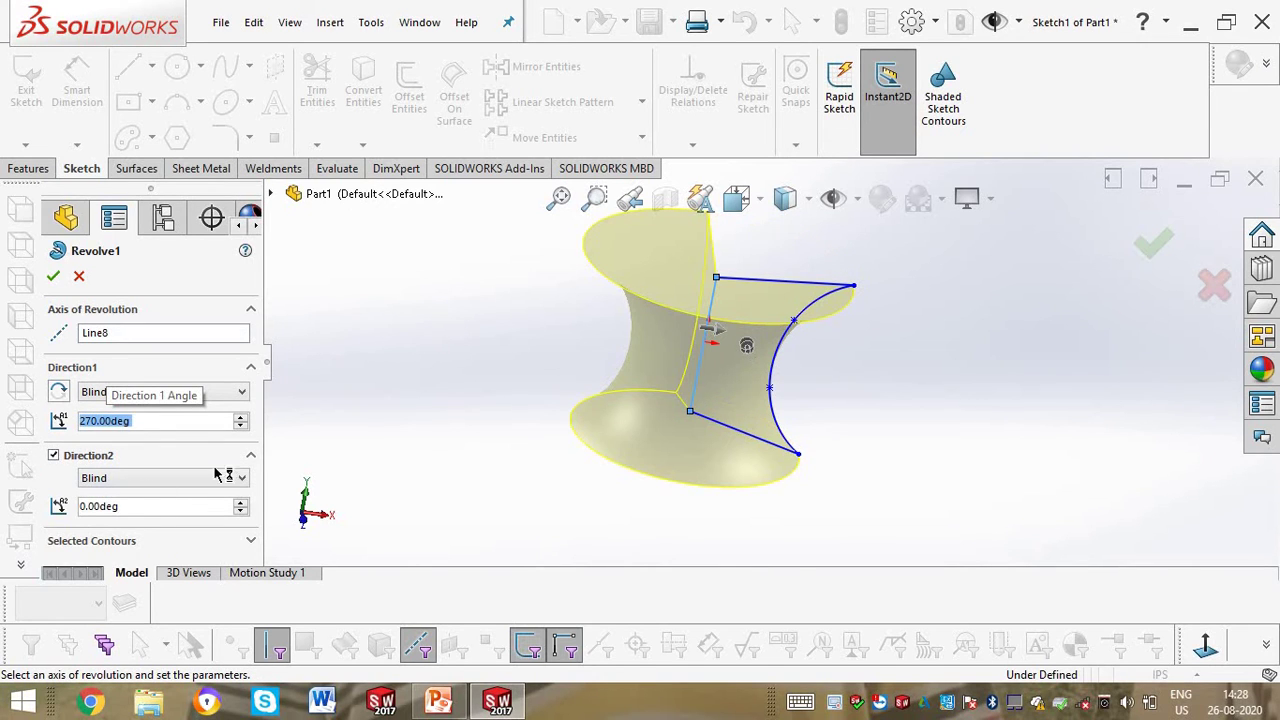
click(122, 506)
text(90)
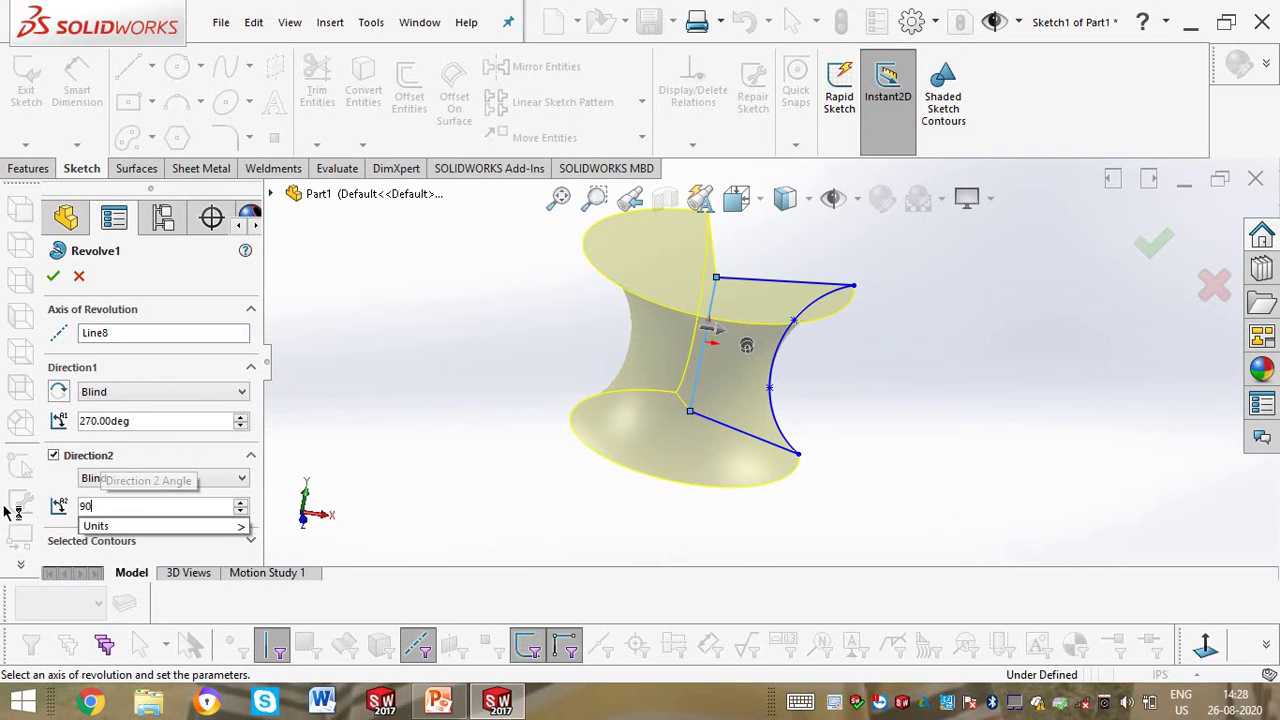
key(Return)
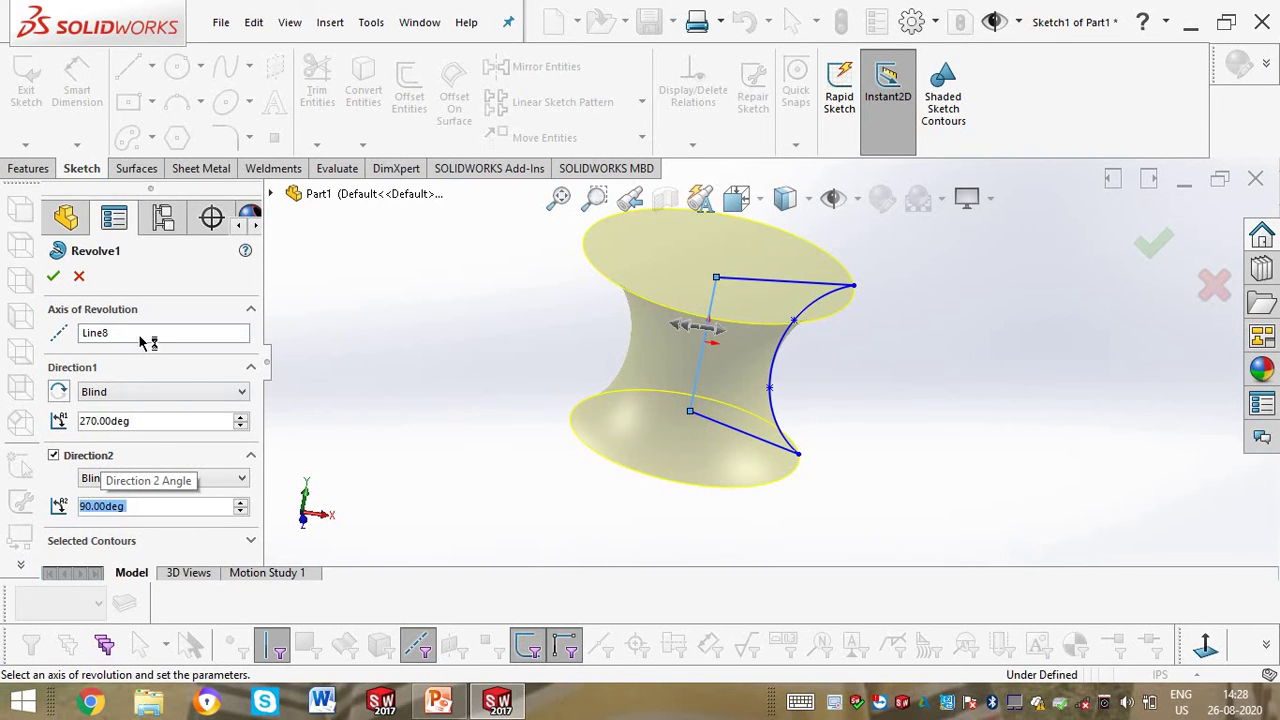
Step: Set the revolve's Direction 1 and Direction 2 angles to 180 degrees each
click(143, 424)
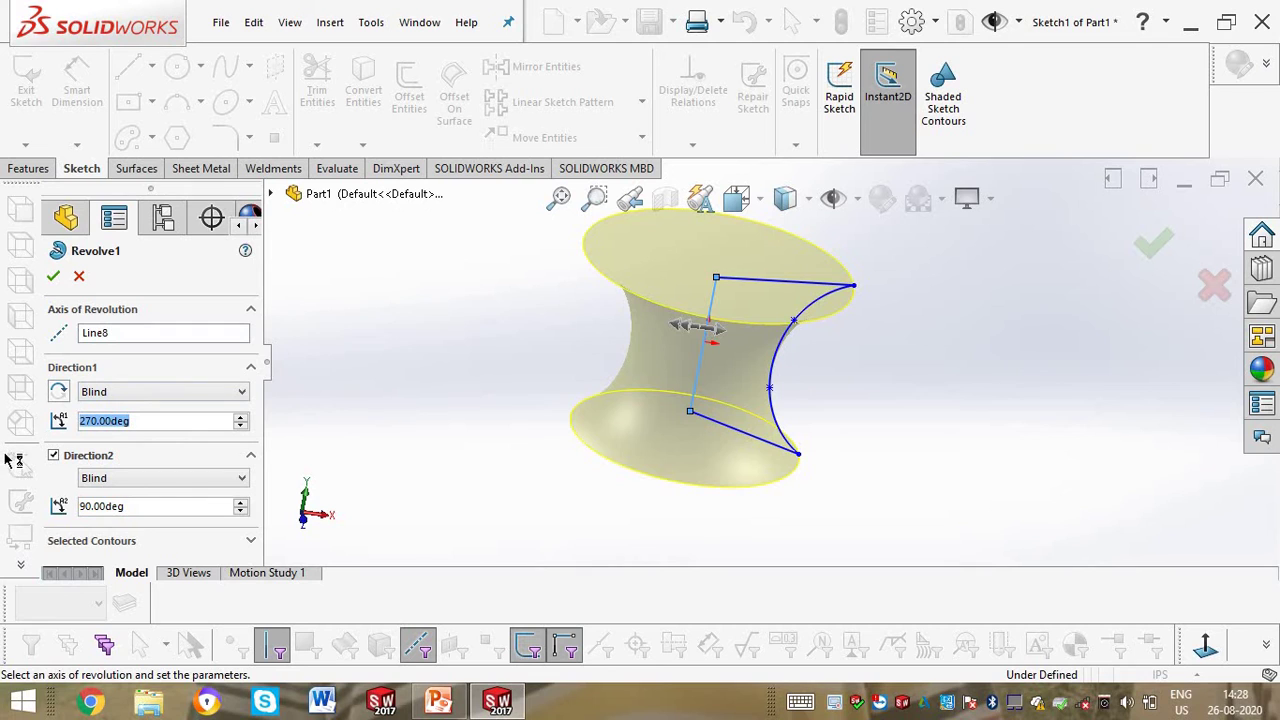
text(180)
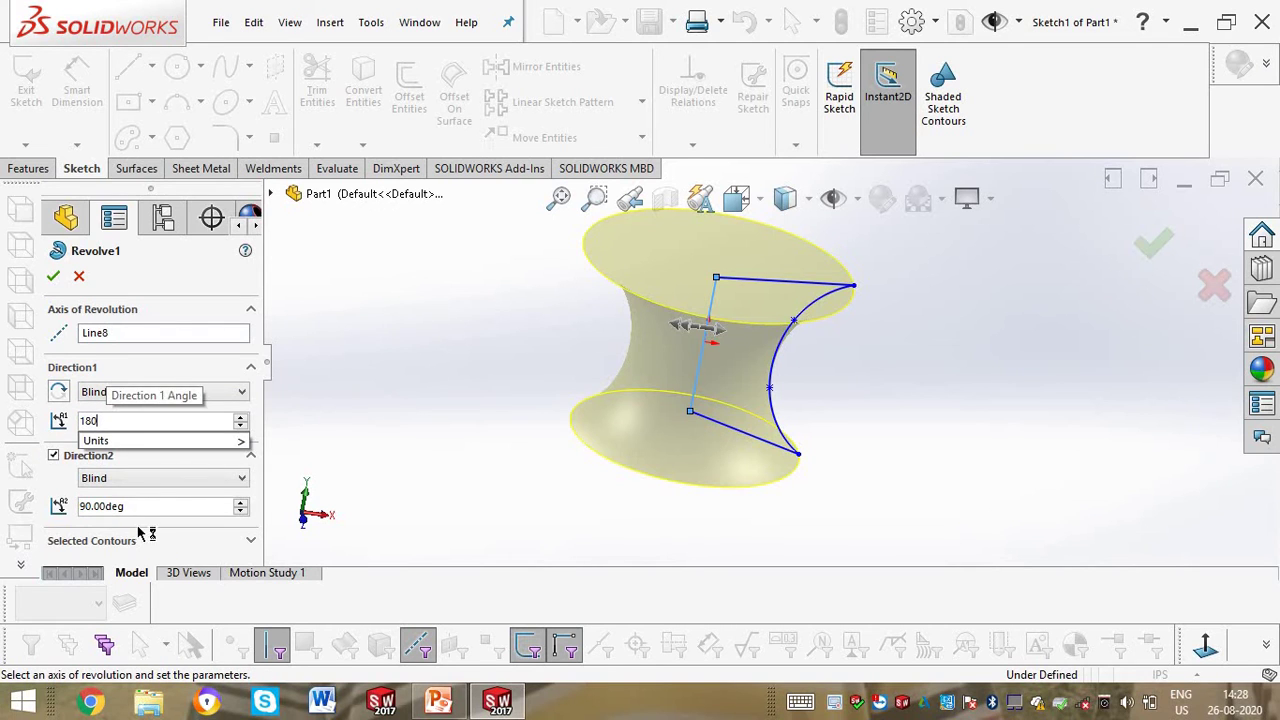
click(130, 506)
text(1)
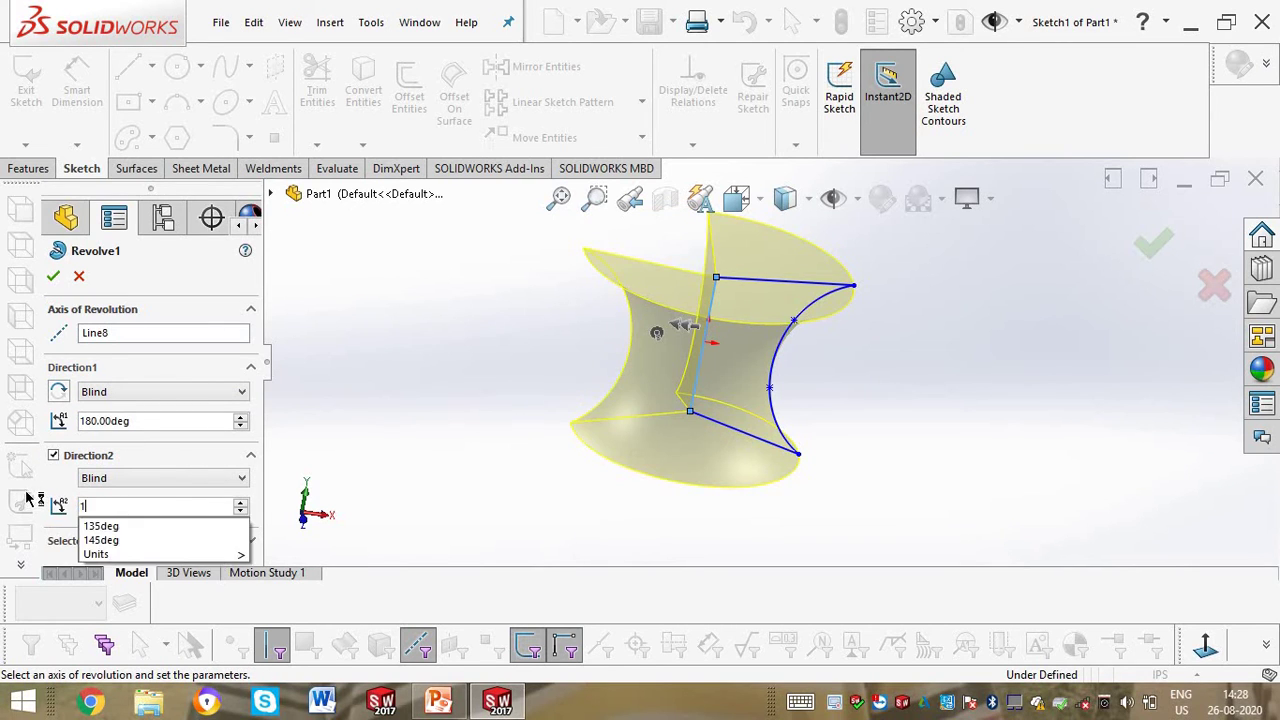
text(80)
key(Return)
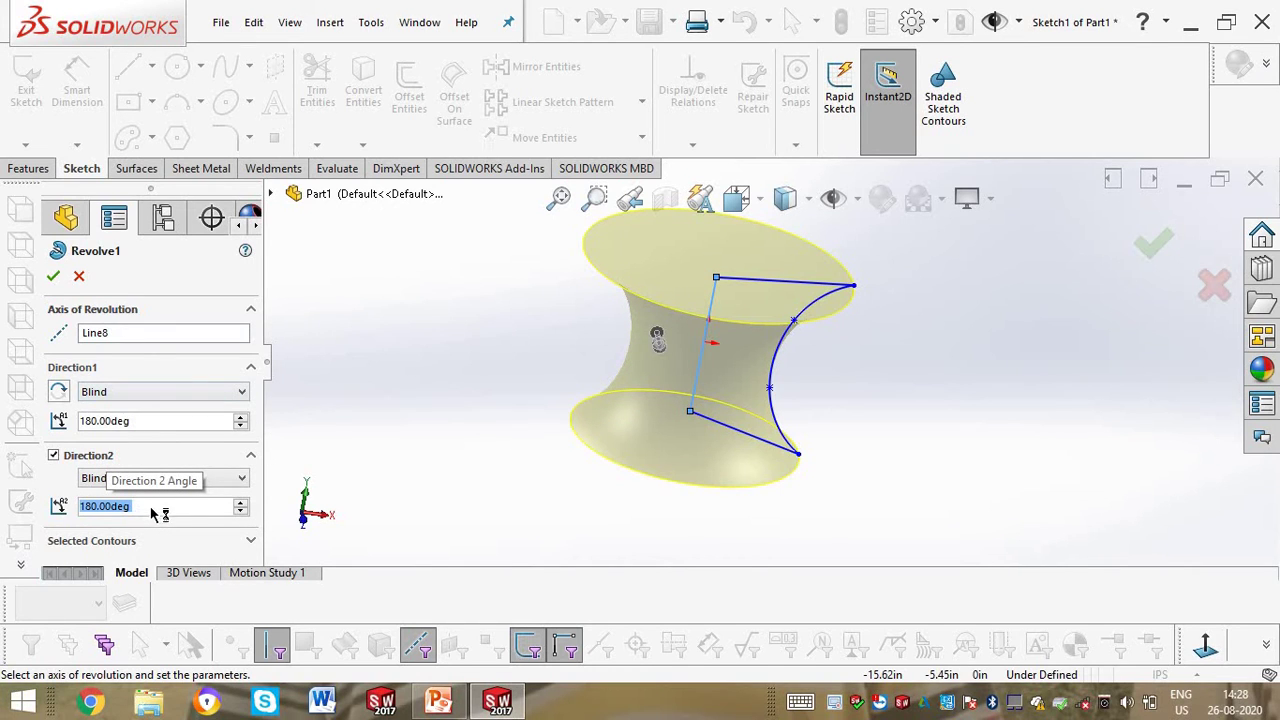
Step: Set the revolve's Direction 2 angle to 0 degrees and accept the feature edit
text(0)
key(Return)
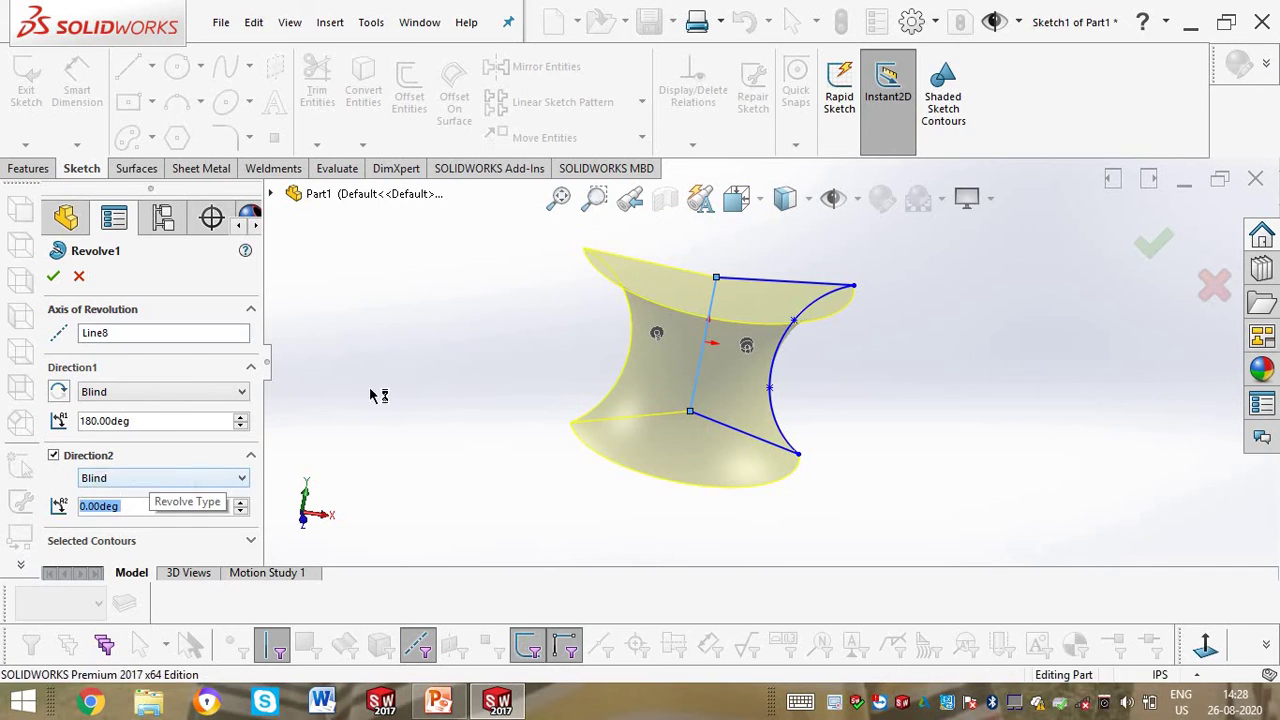
middle_drag(543, 383, 540, 515)
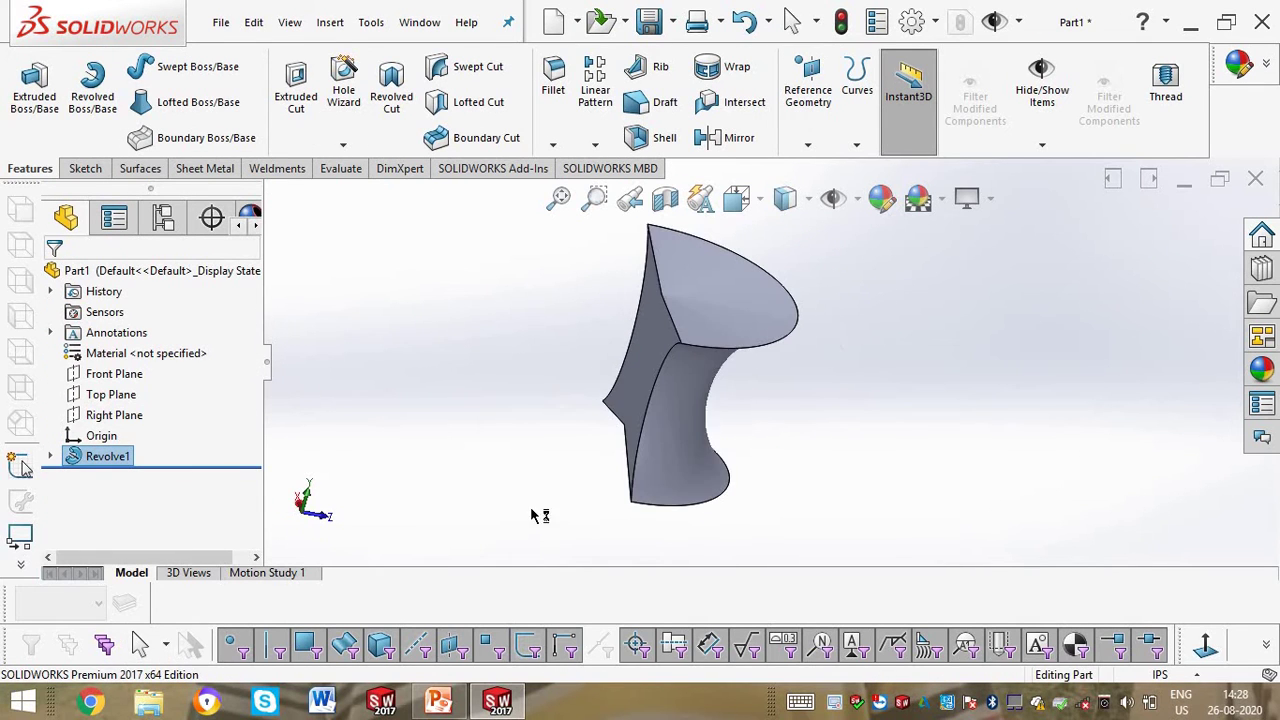
Step: Edit the revolve feature to use the Mid Plane type with a 270-degree angle and accept it
right_click(116, 457)
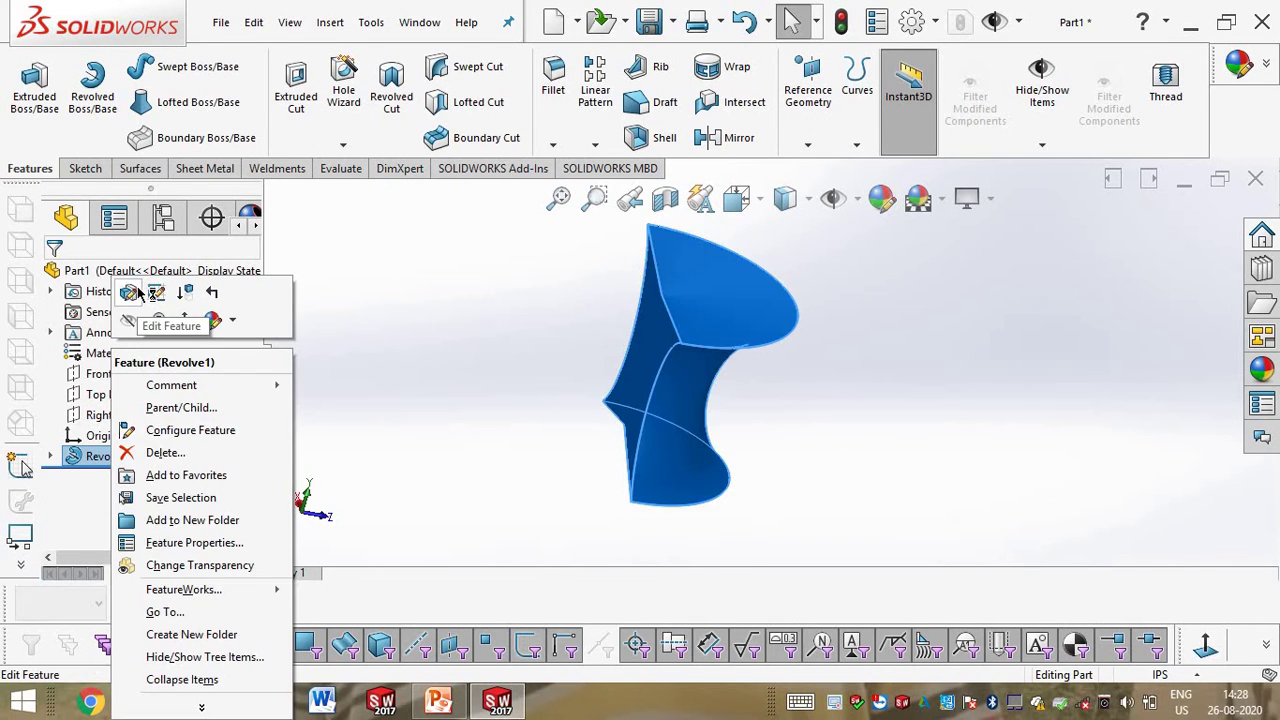
click(138, 292)
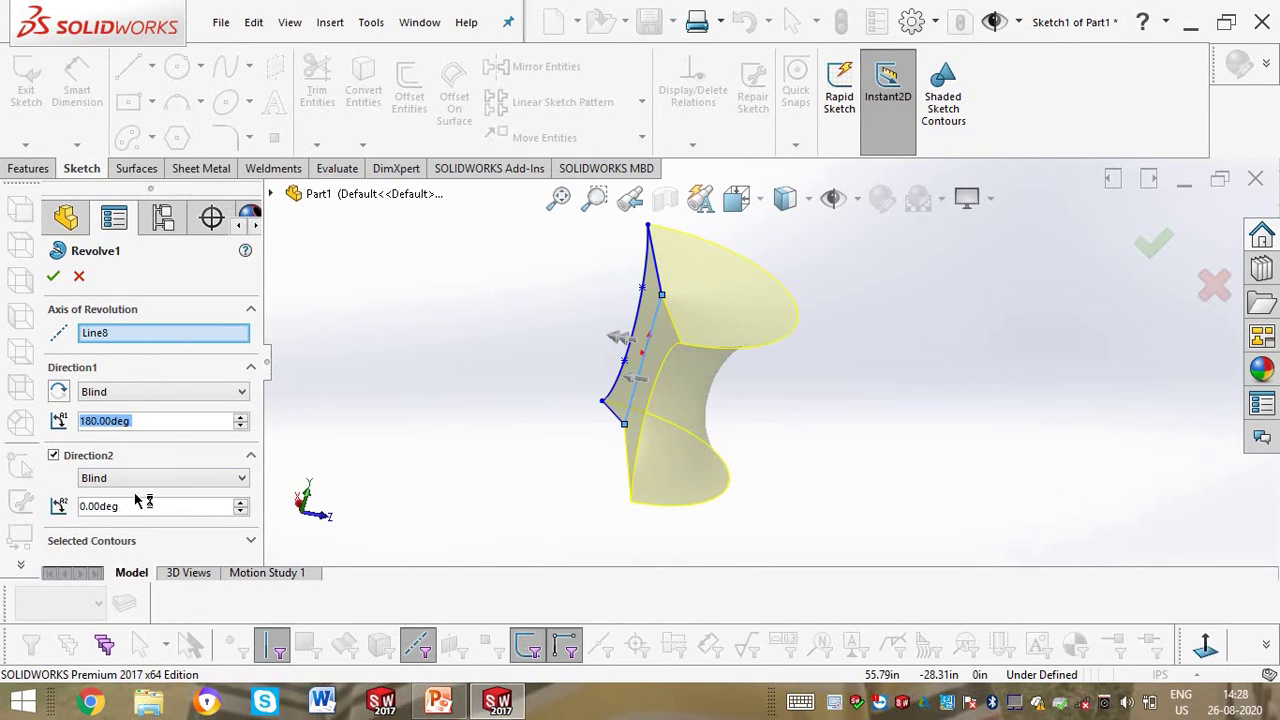
scroll(82, 528, down, 2)
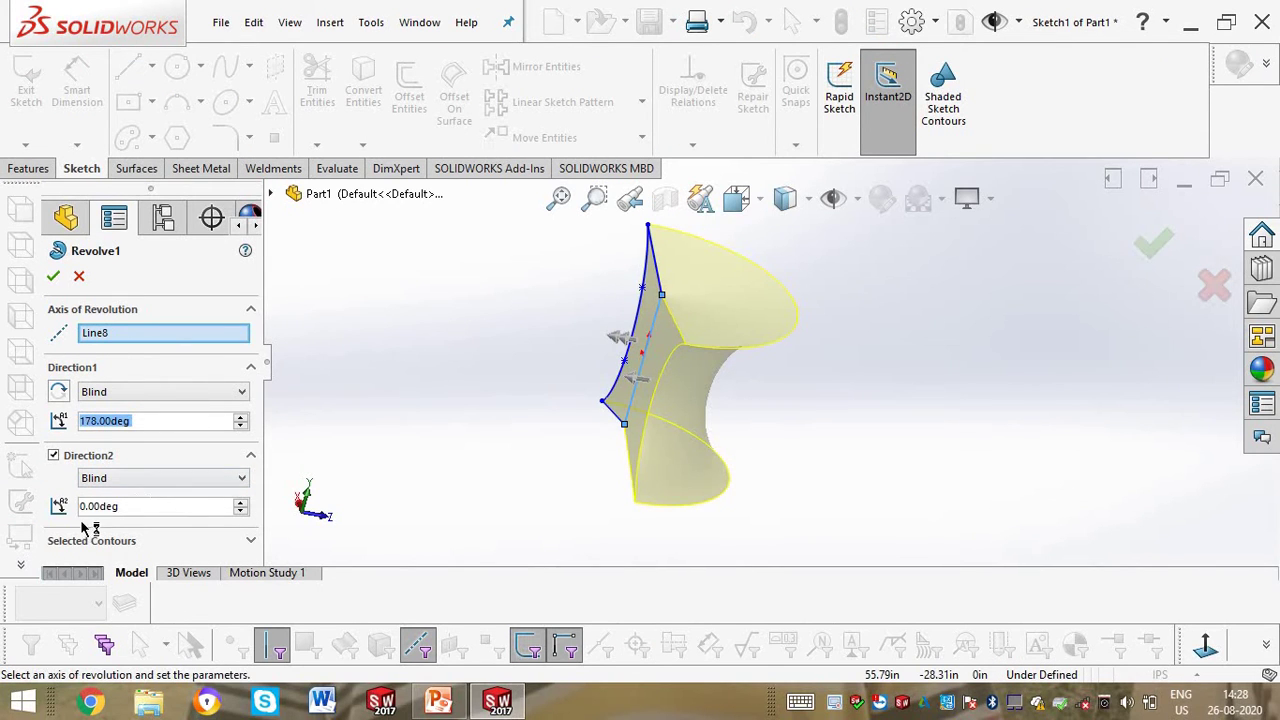
click(135, 395)
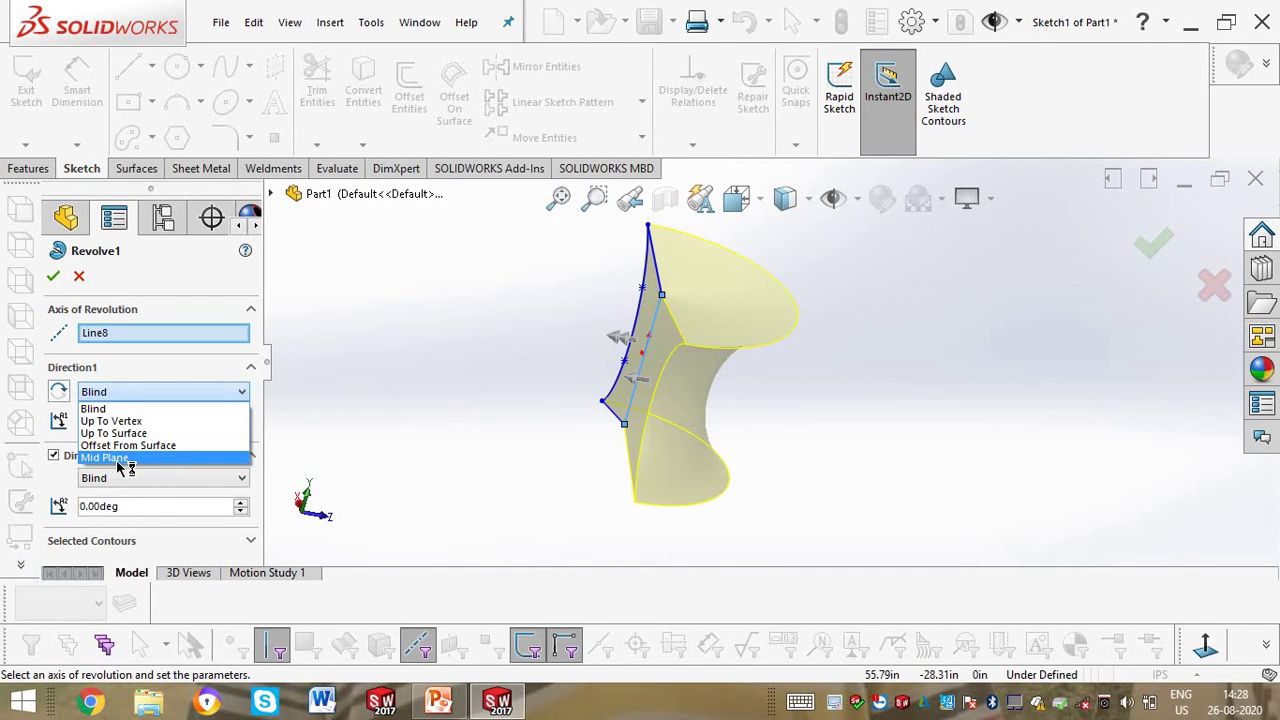
click(118, 459)
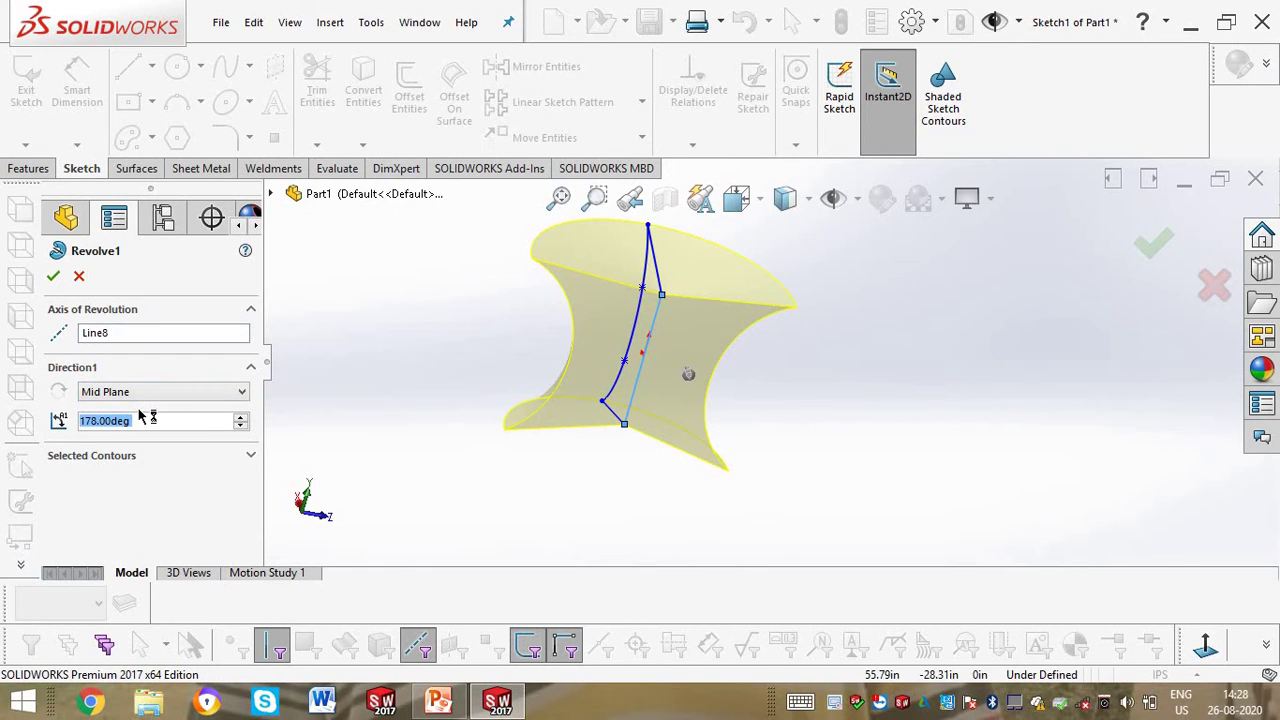
text(2)
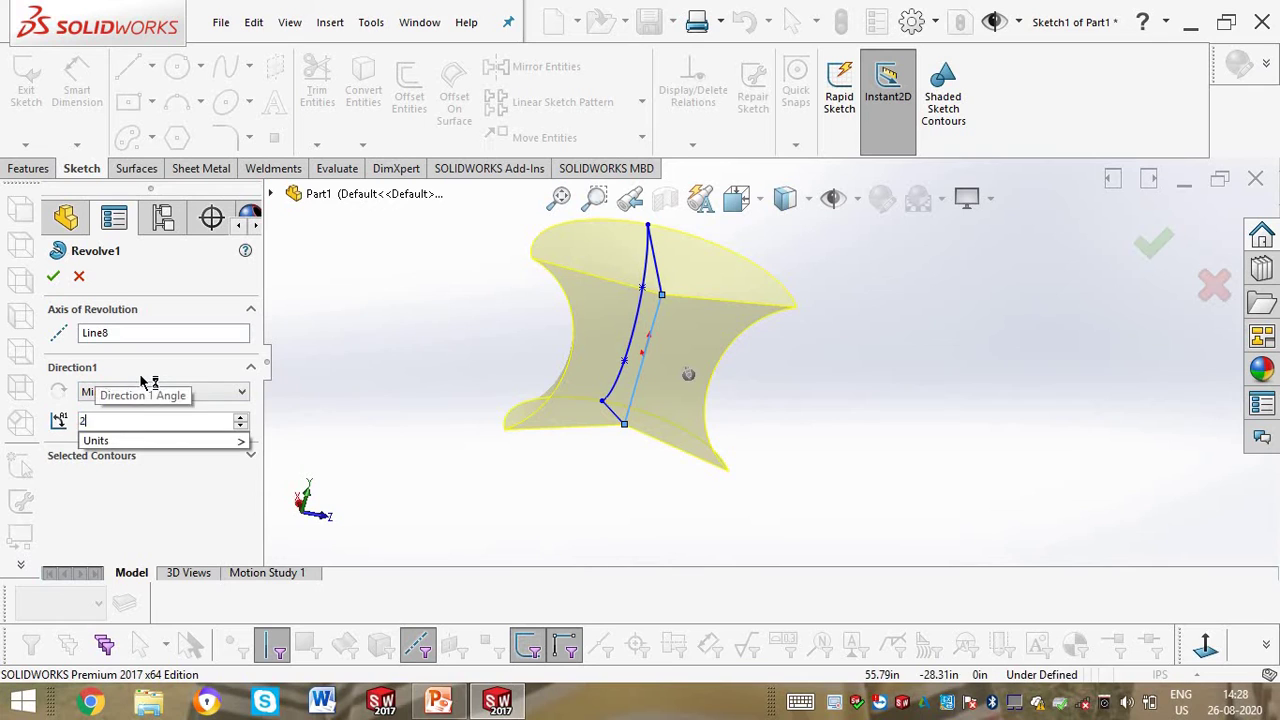
text(70)
key(Return)
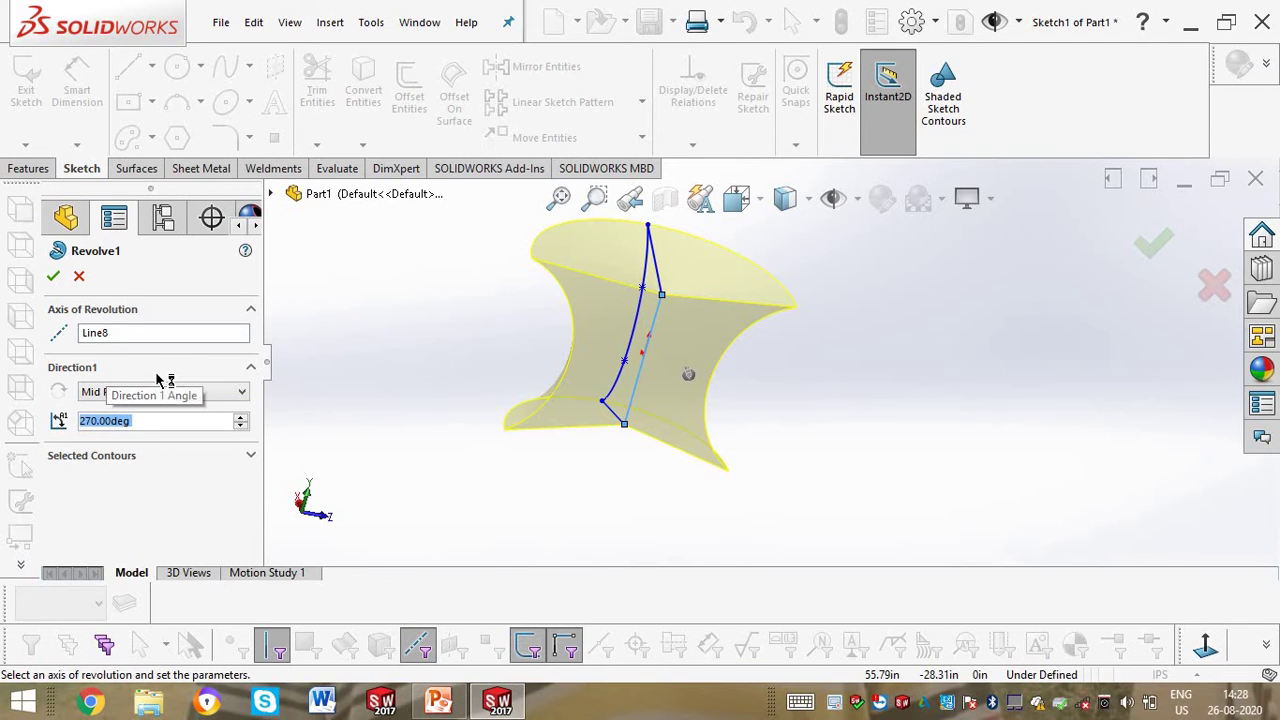
click(200, 334)
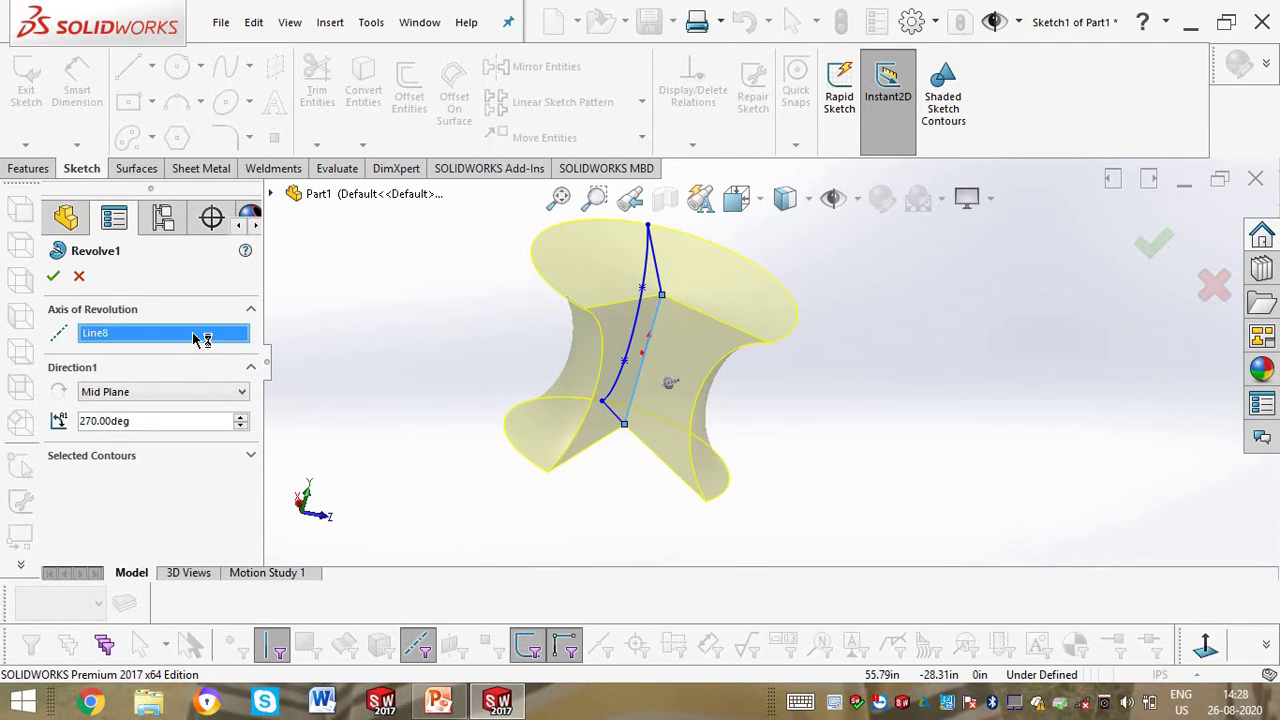
click(55, 276)
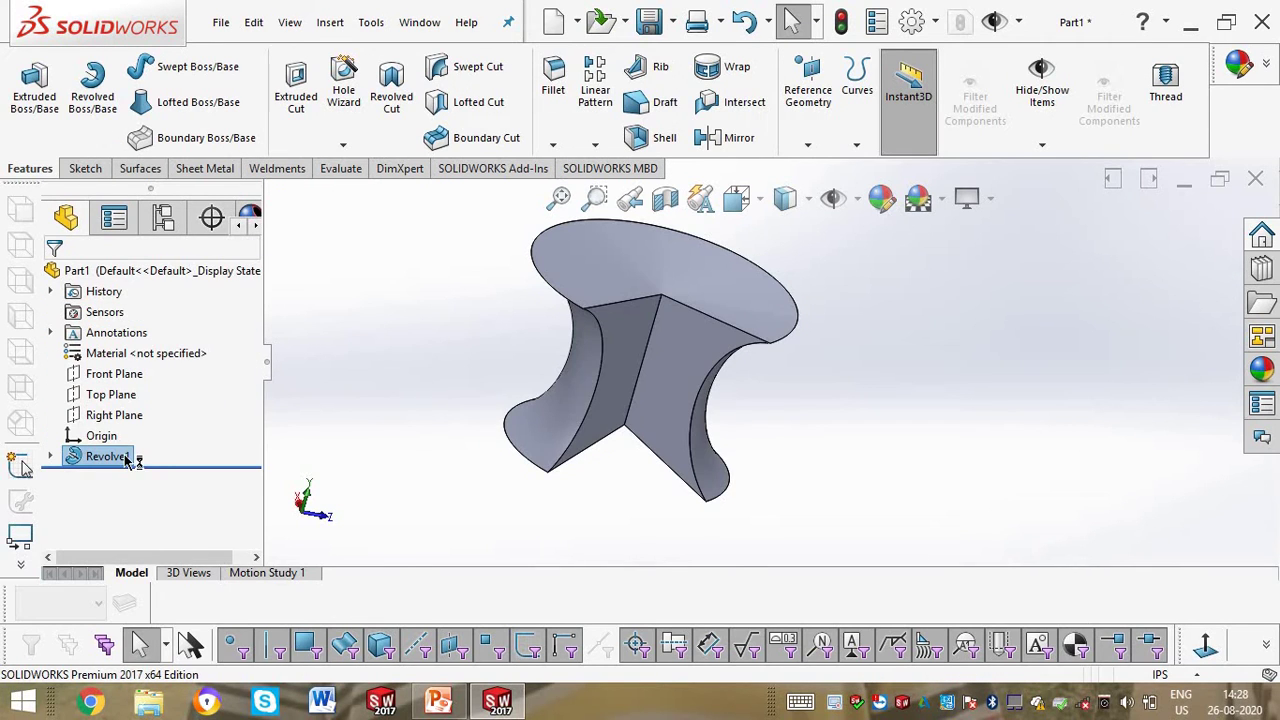
right_click(126, 459)
click(135, 292)
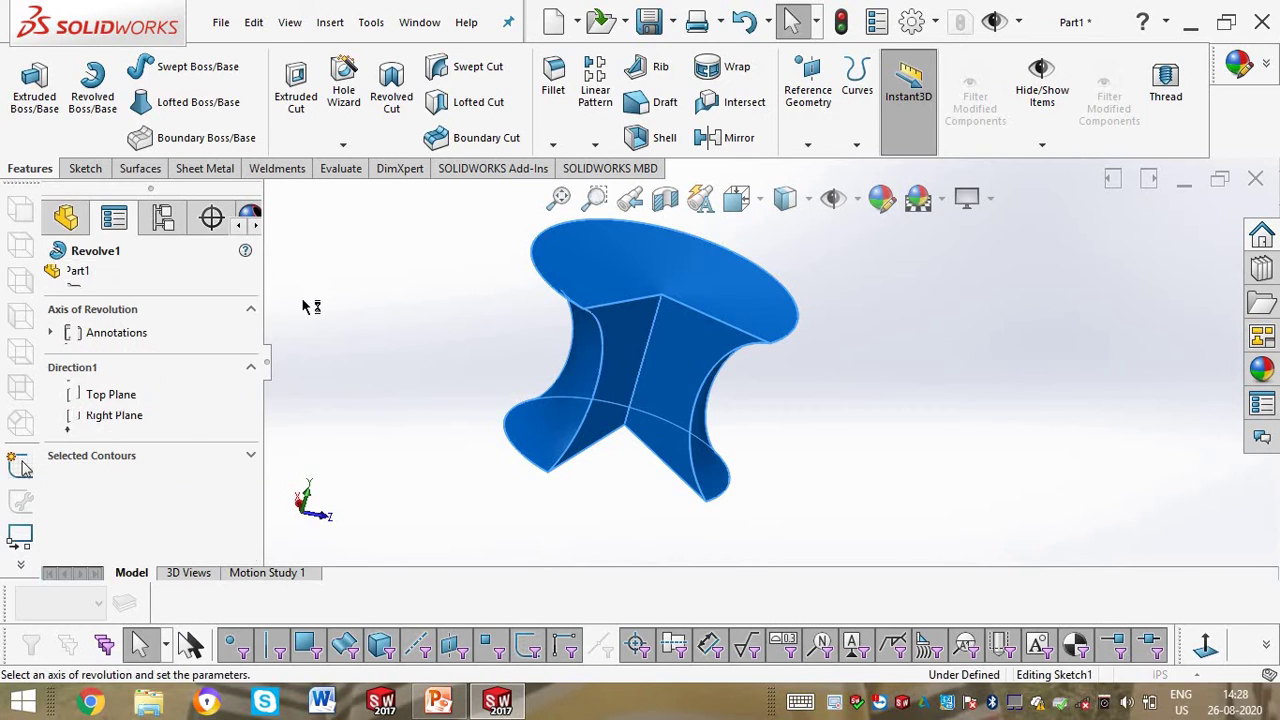
click(53, 276)
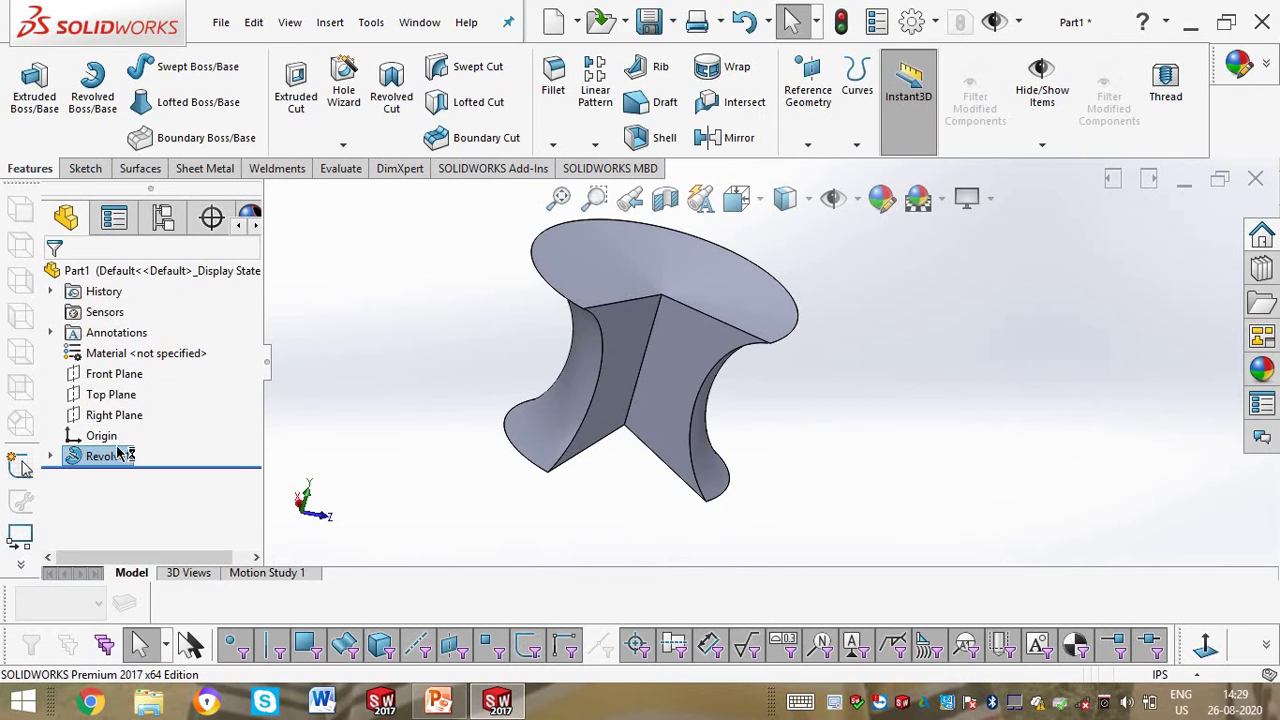
Step: Delete the revolve feature while keeping its absorbed sketch
right_click(127, 461)
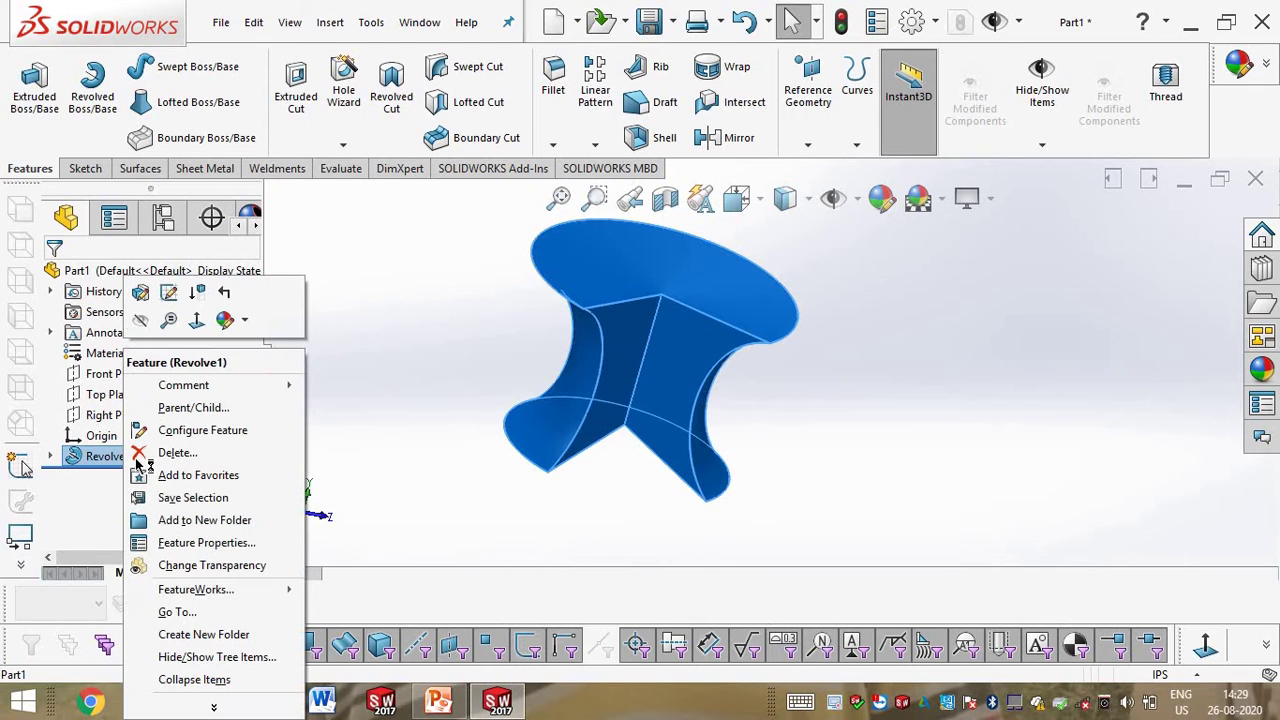
click(168, 454)
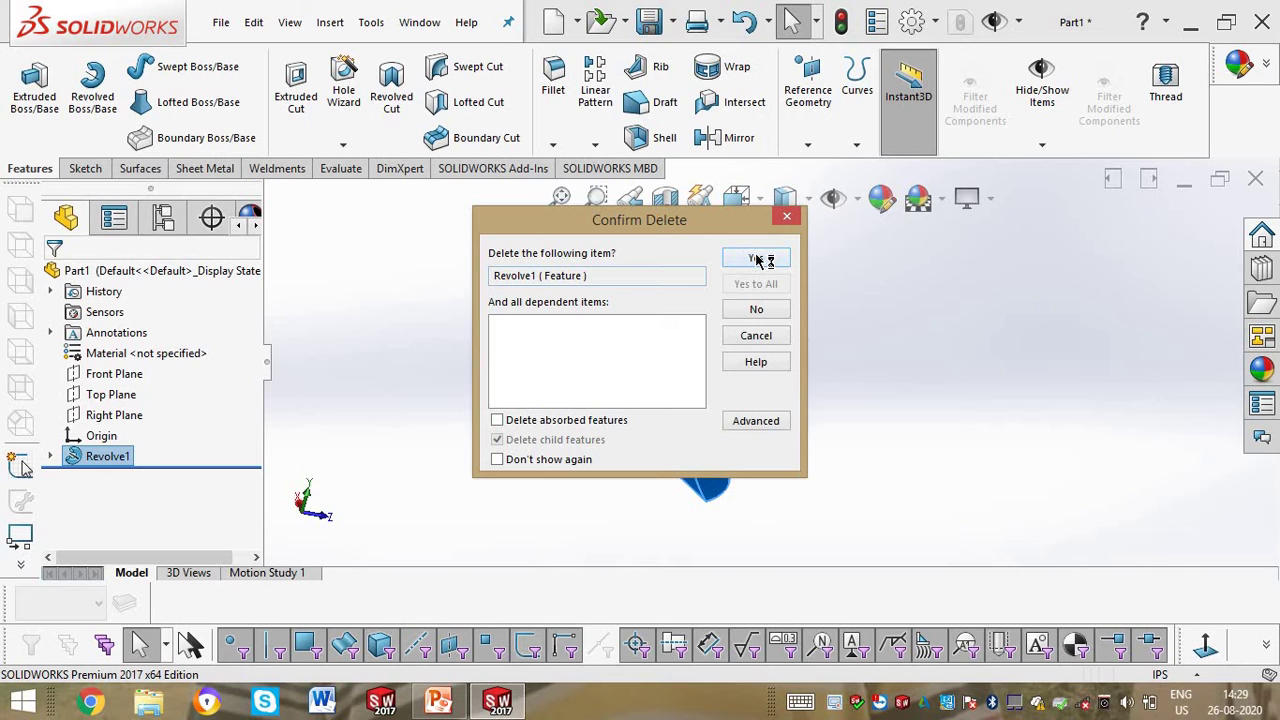
click(758, 260)
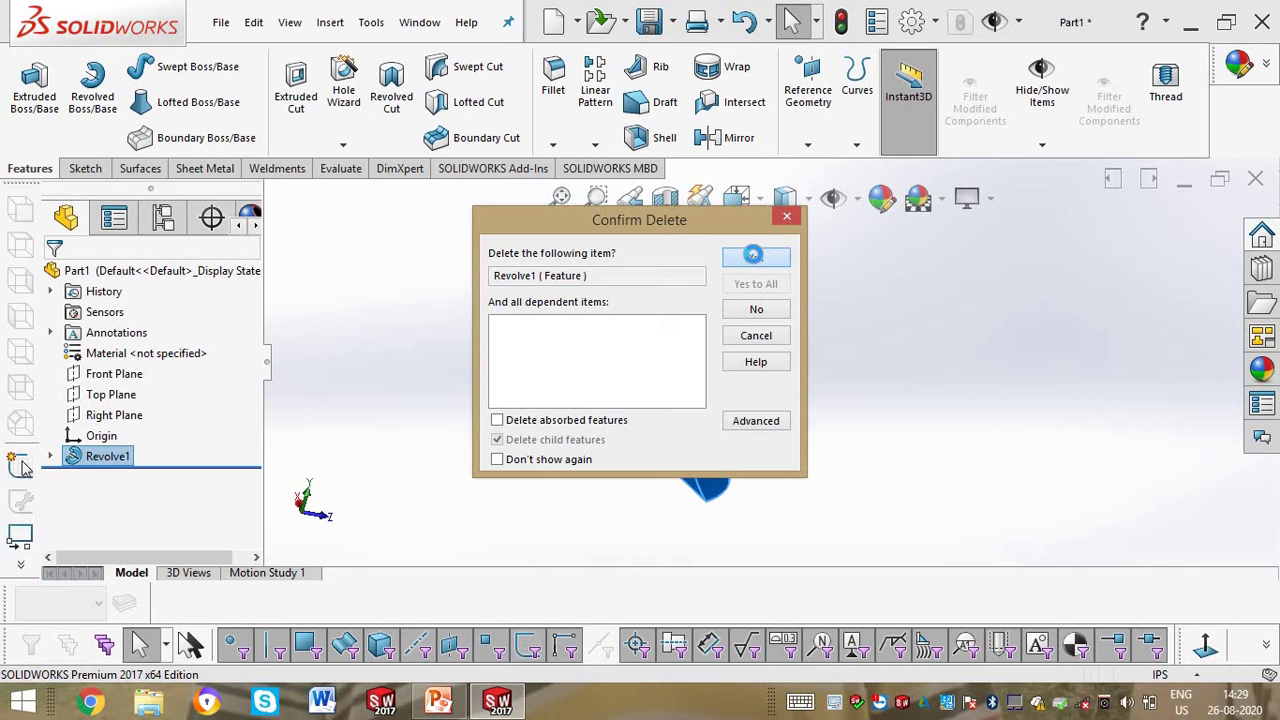
Step: Delete the remaining spline-and-line profile sketch from the part
middle_drag(647, 310, 774, 398)
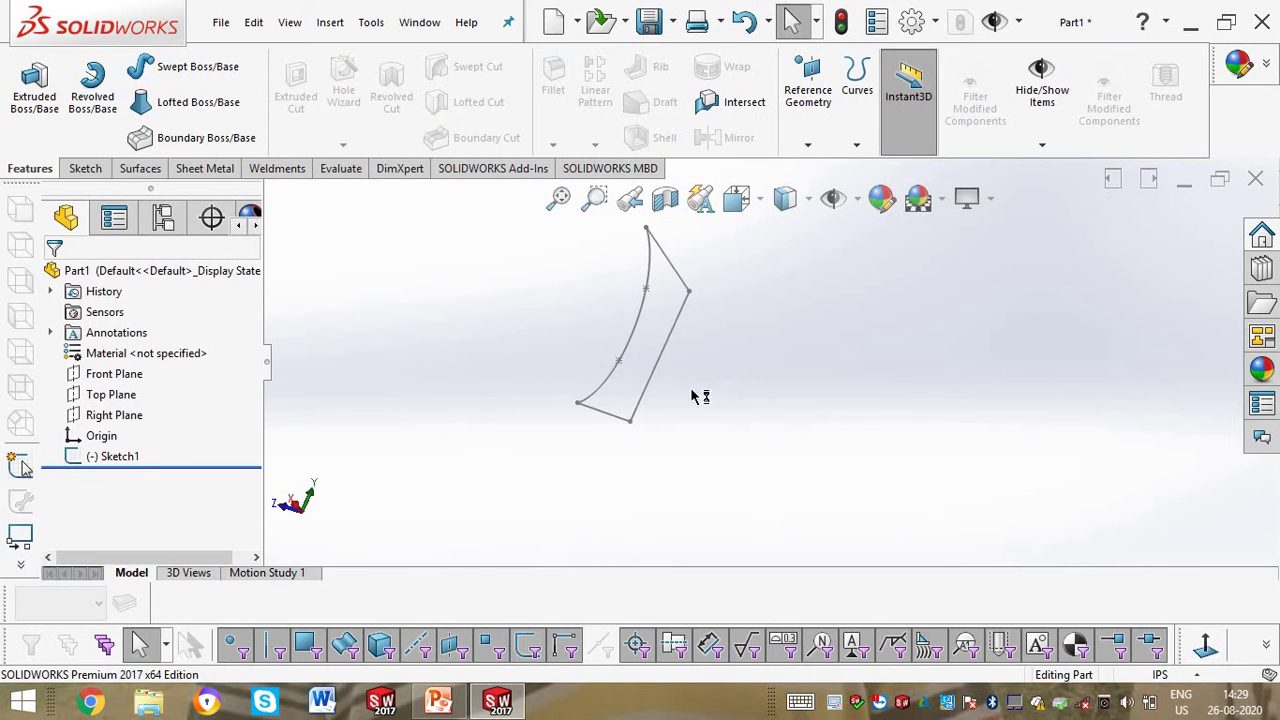
click(105, 459)
right_click(105, 459)
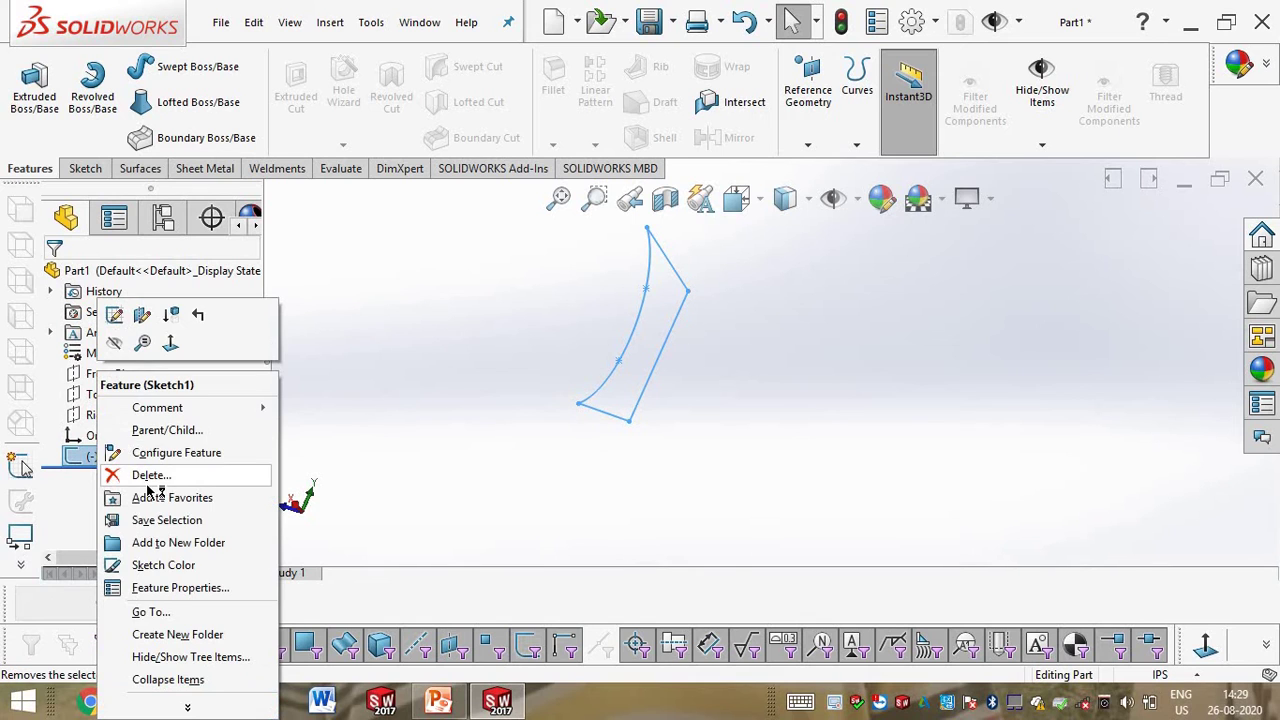
click(757, 258)
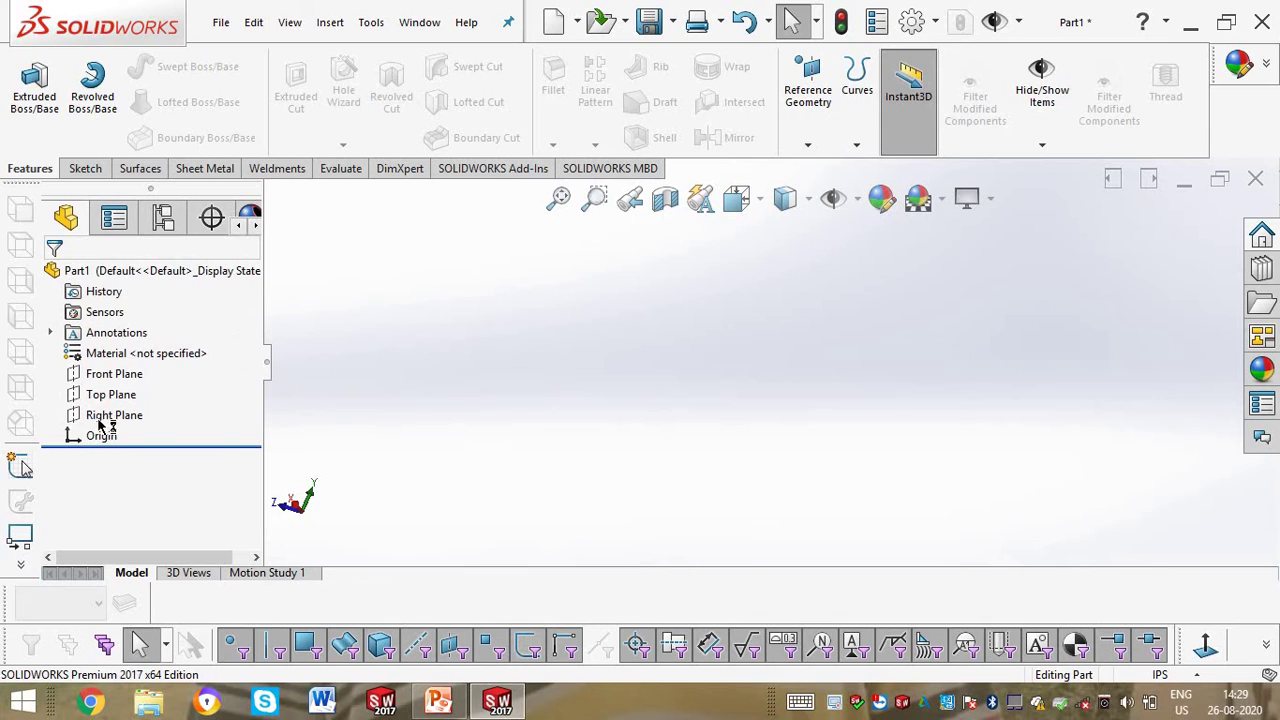
Step: Sketch a center rectangle on the Top Plane, centered on the origin, and exit the sketch
click(122, 394)
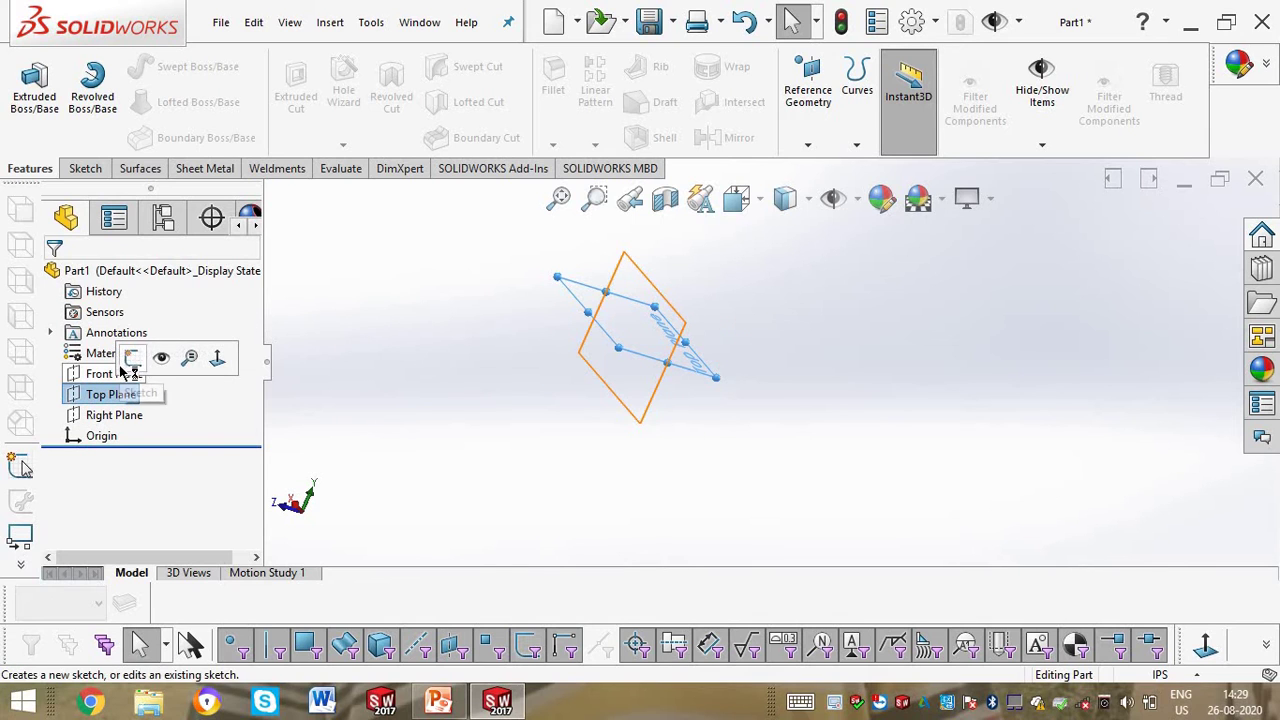
click(128, 362)
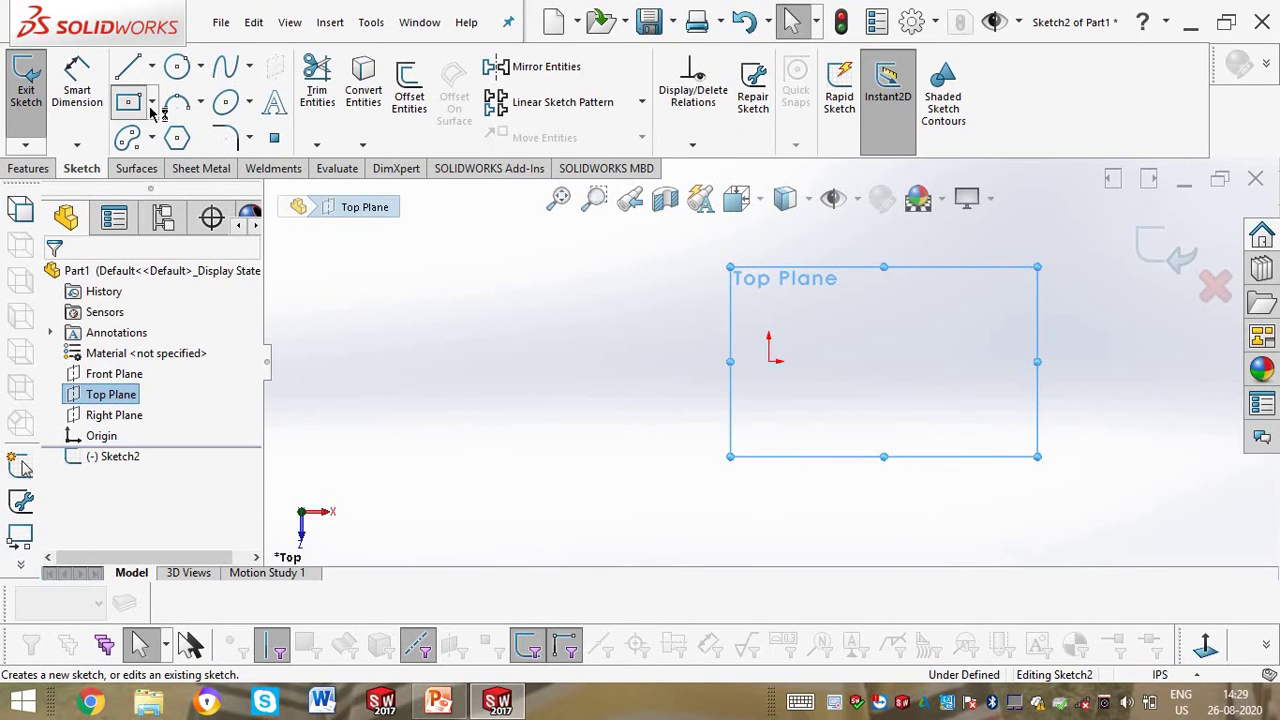
click(140, 106)
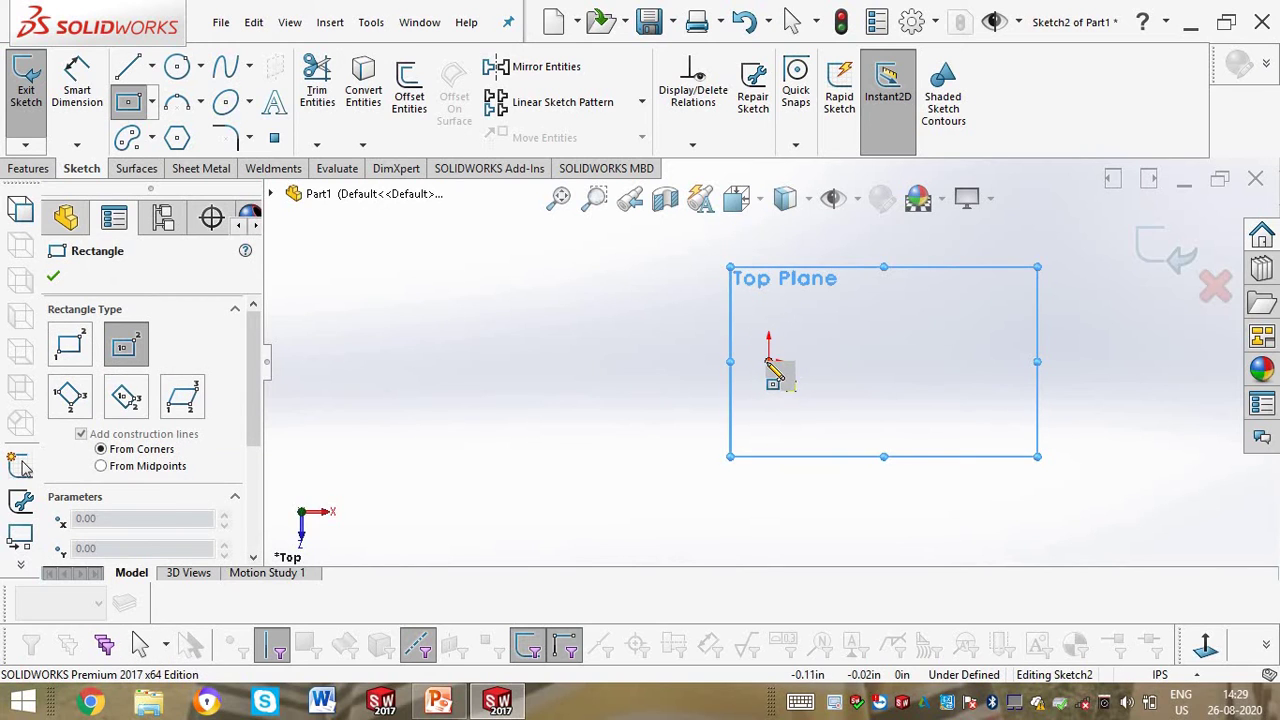
click(768, 362)
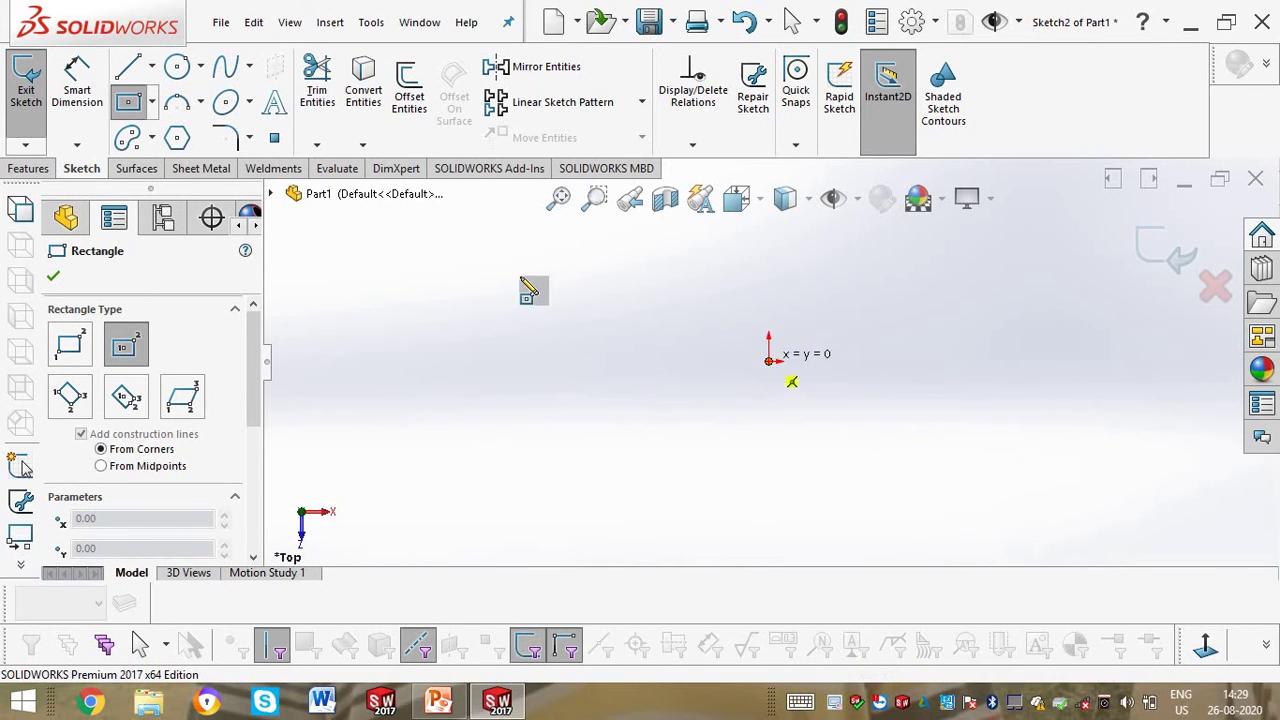
click(447, 229)
click(28, 92)
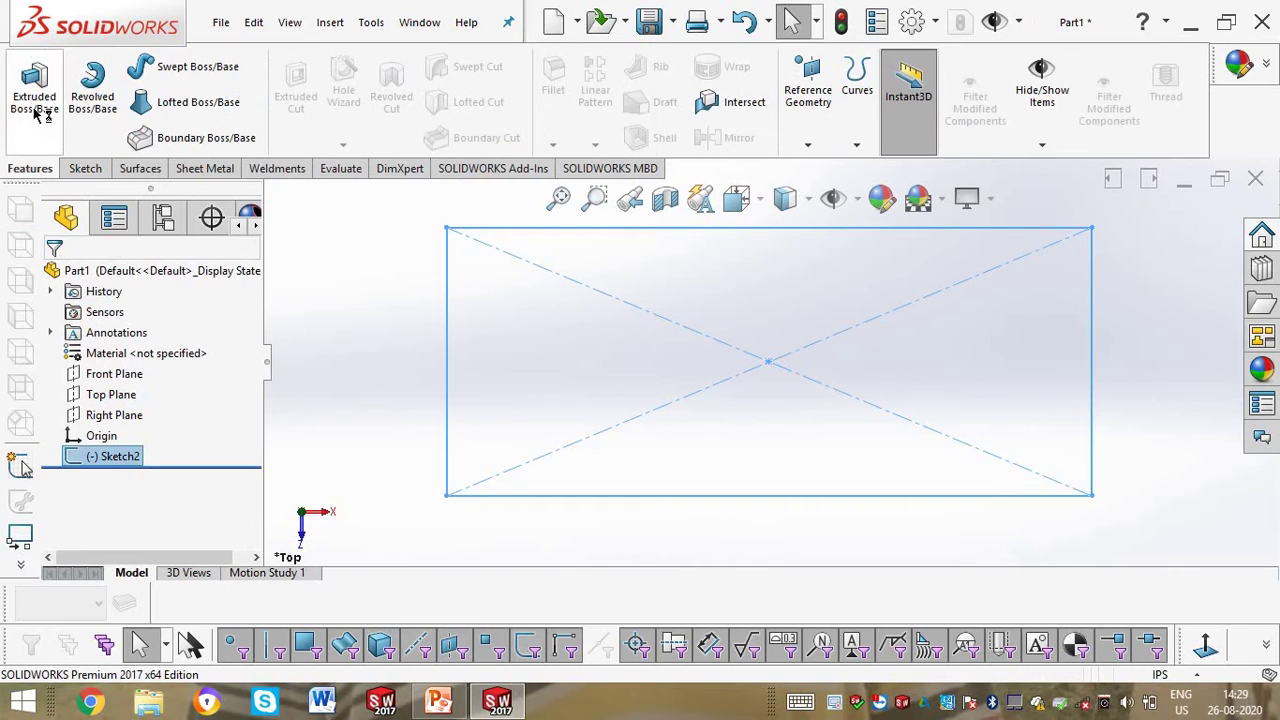
Step: Start a Blind 2 in Extruded Boss/Base of the rectangle as a Mid-Plane Thin Feature with 0.10 in wall thickness
click(35, 100)
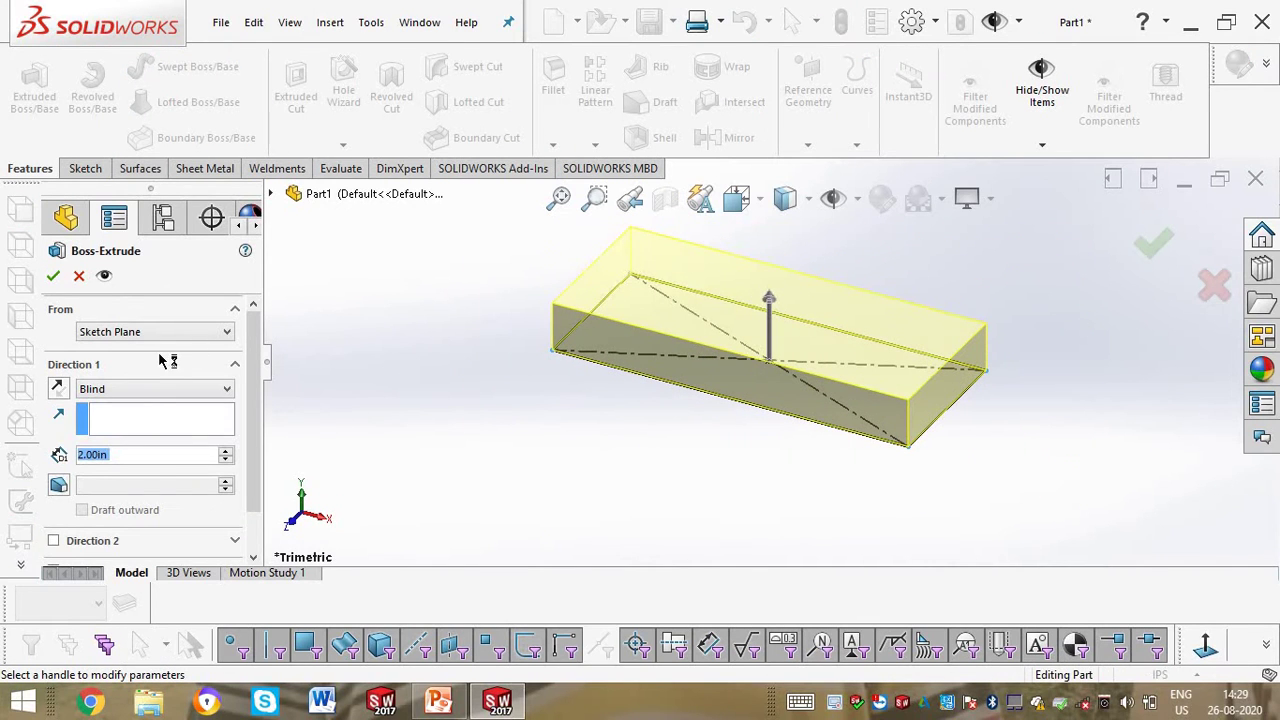
click(188, 388)
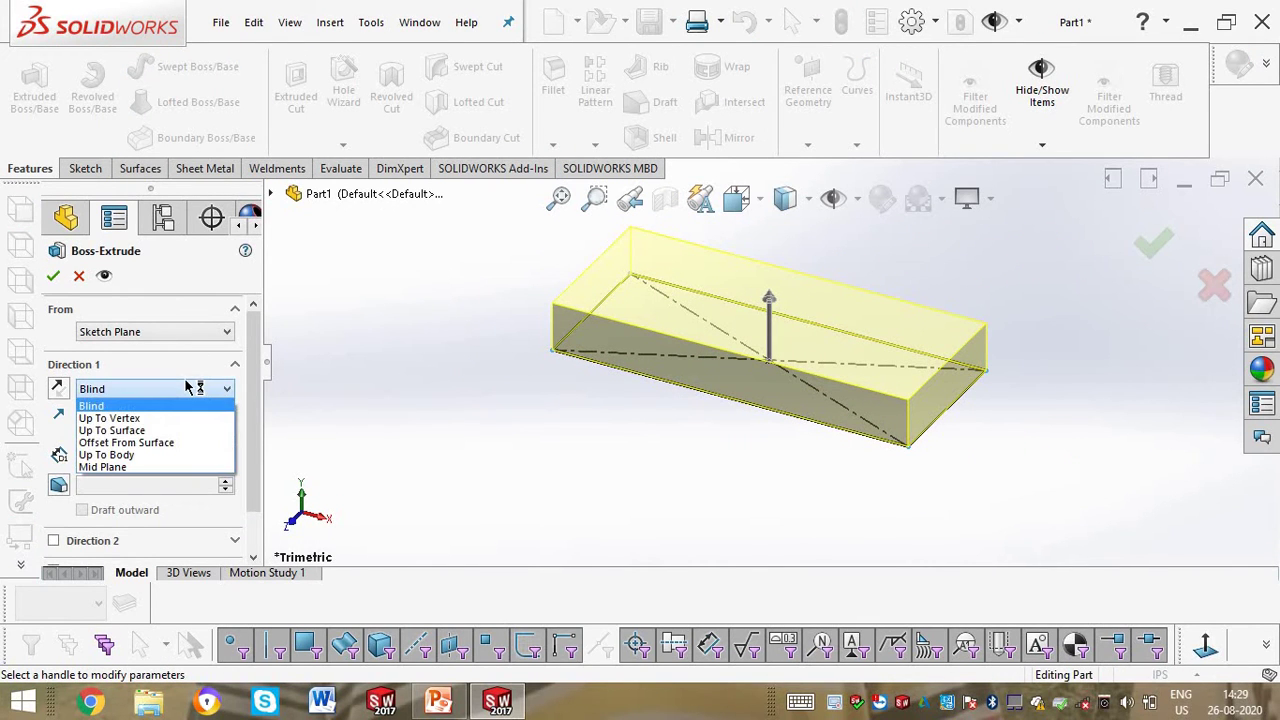
click(338, 430)
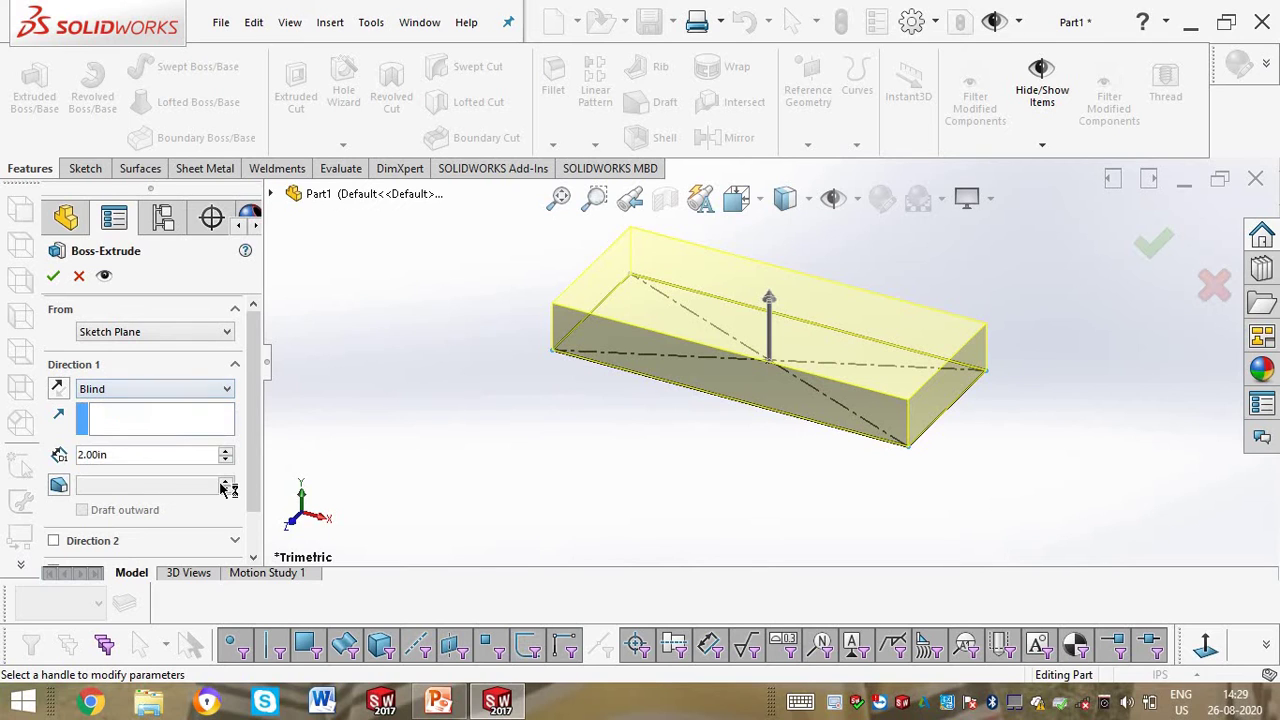
drag(255, 471, 255, 523)
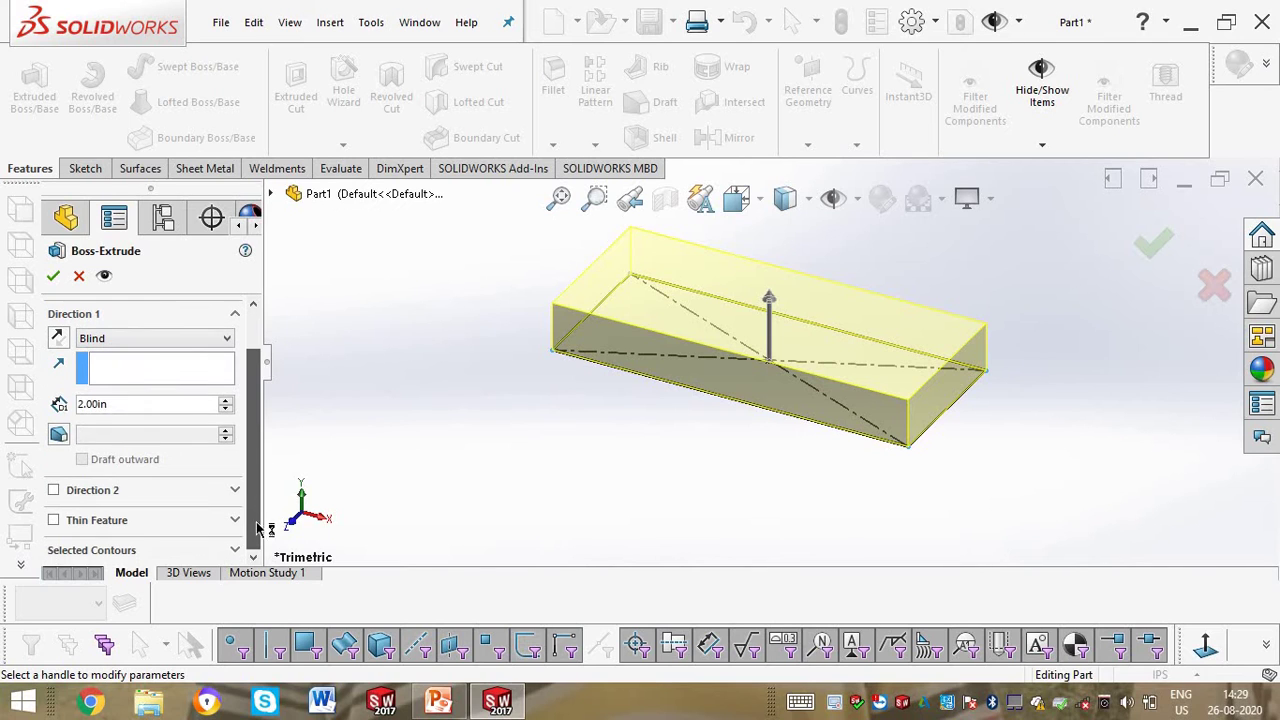
click(160, 531)
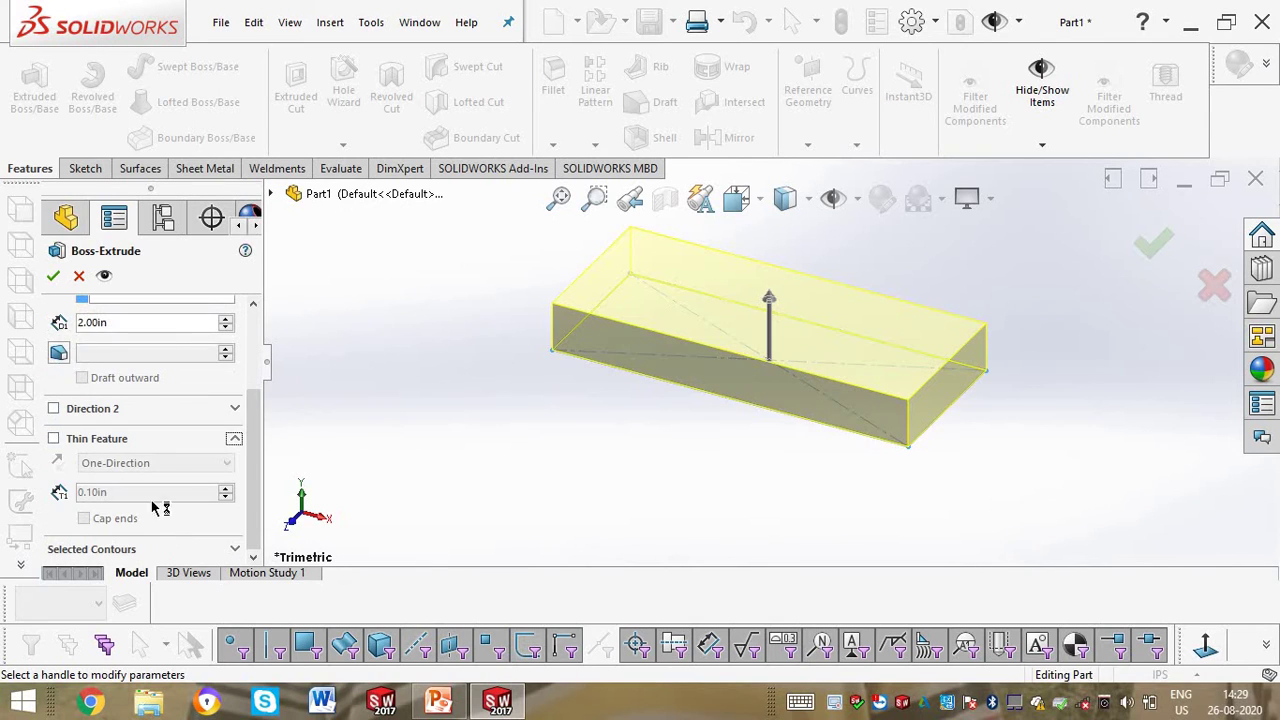
click(55, 440)
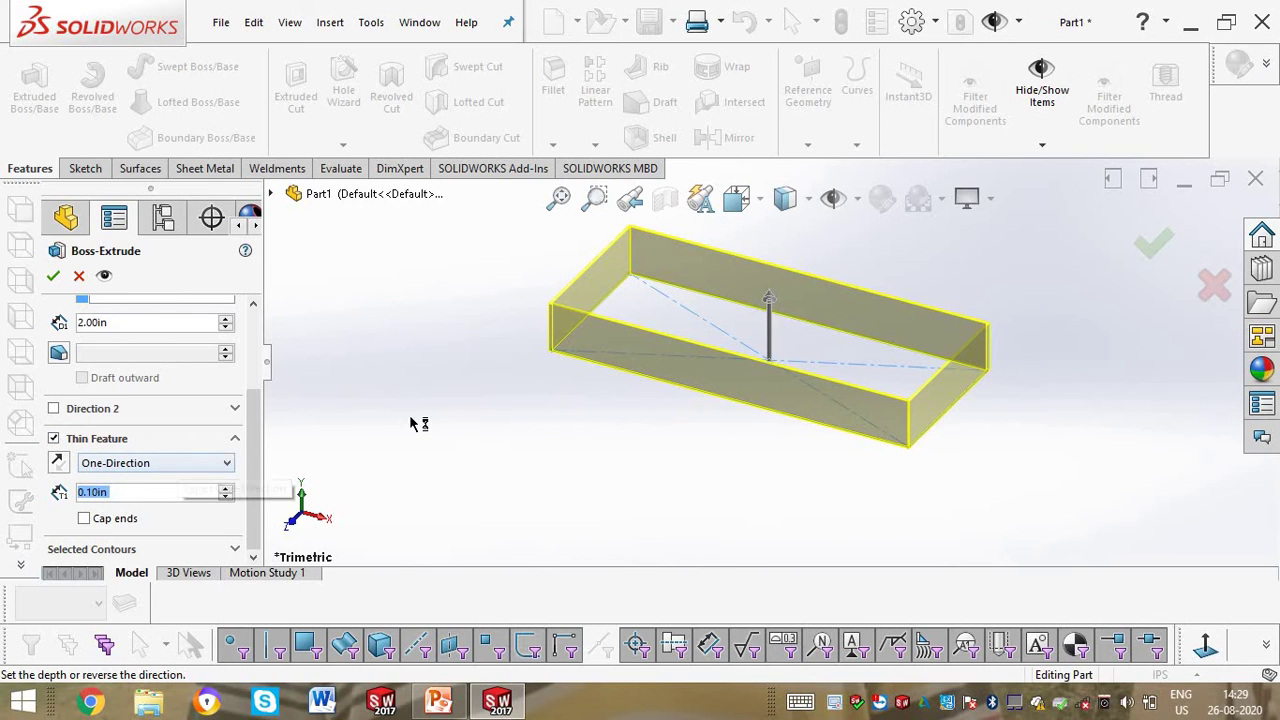
click(175, 466)
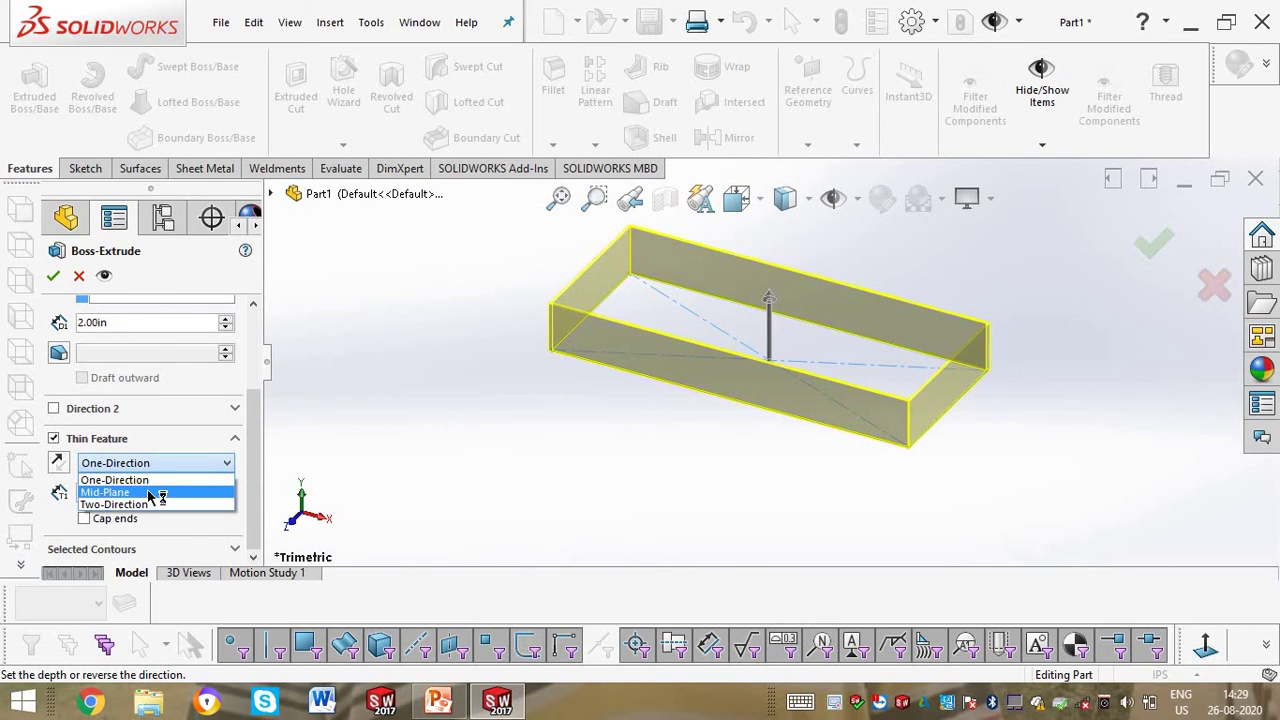
click(147, 491)
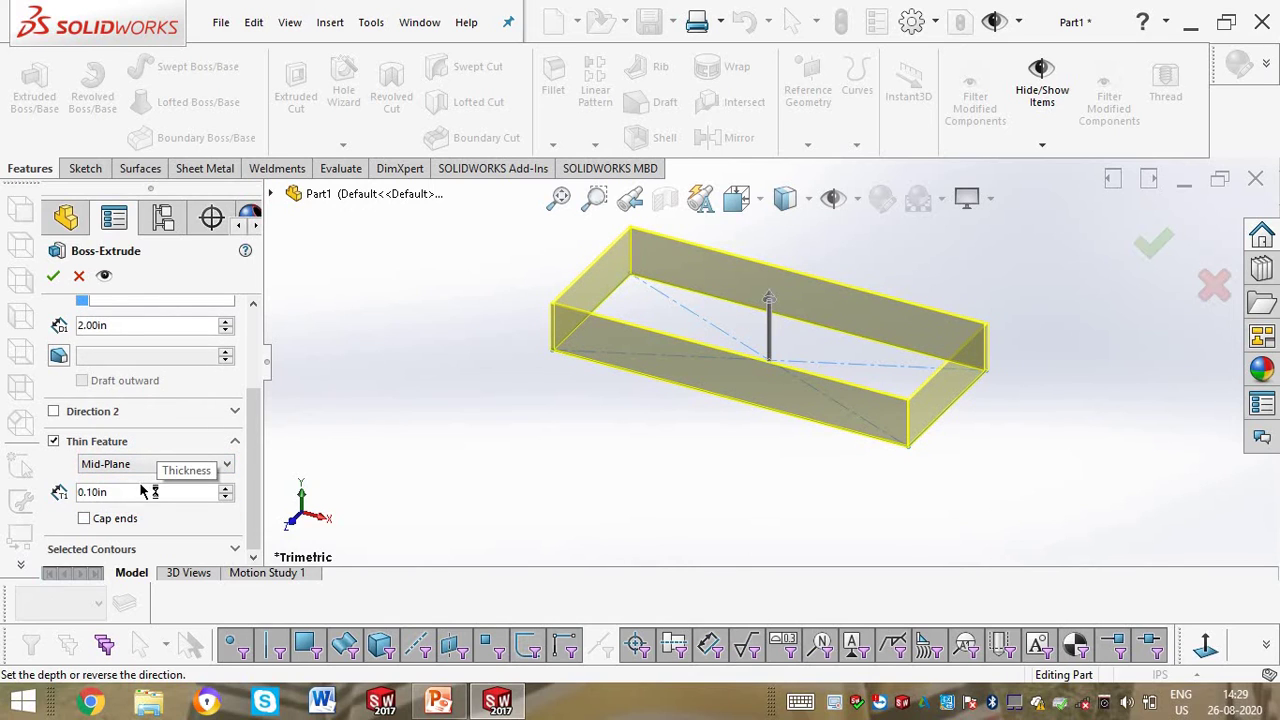
Step: Cap the thin extrusion's ends with 0.10 in thickness and accept the feature
click(100, 527)
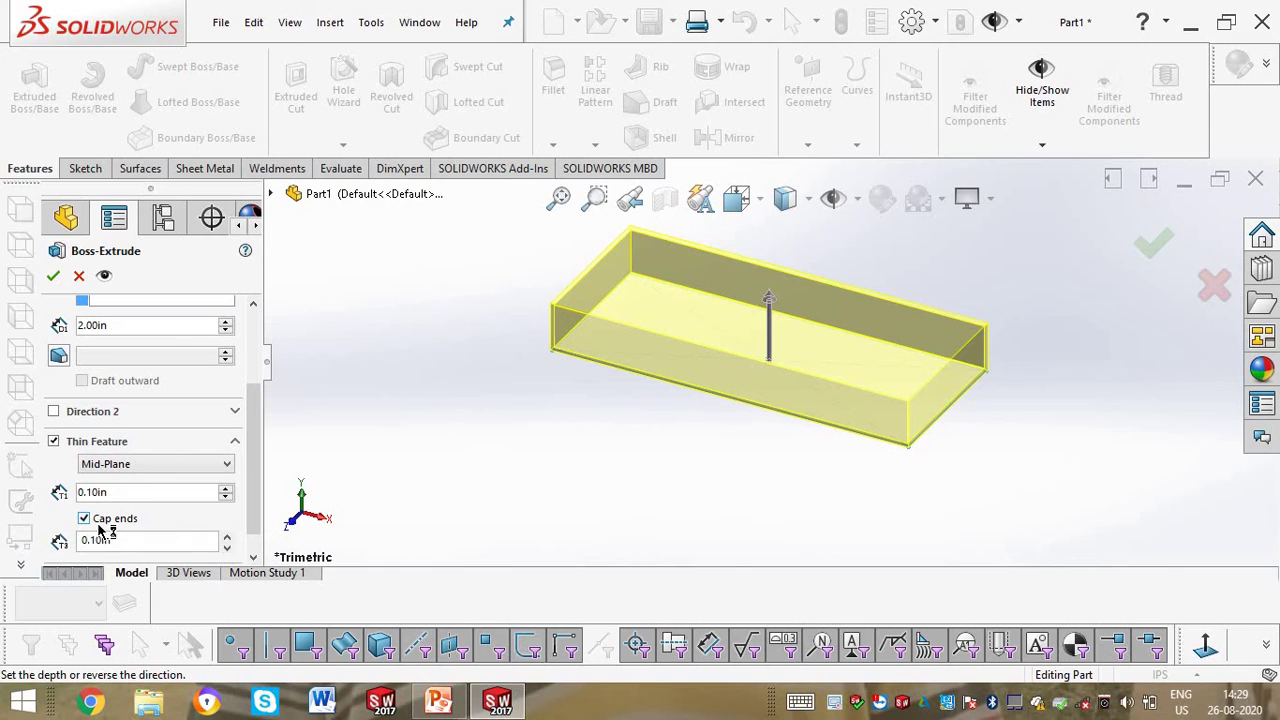
click(100, 527)
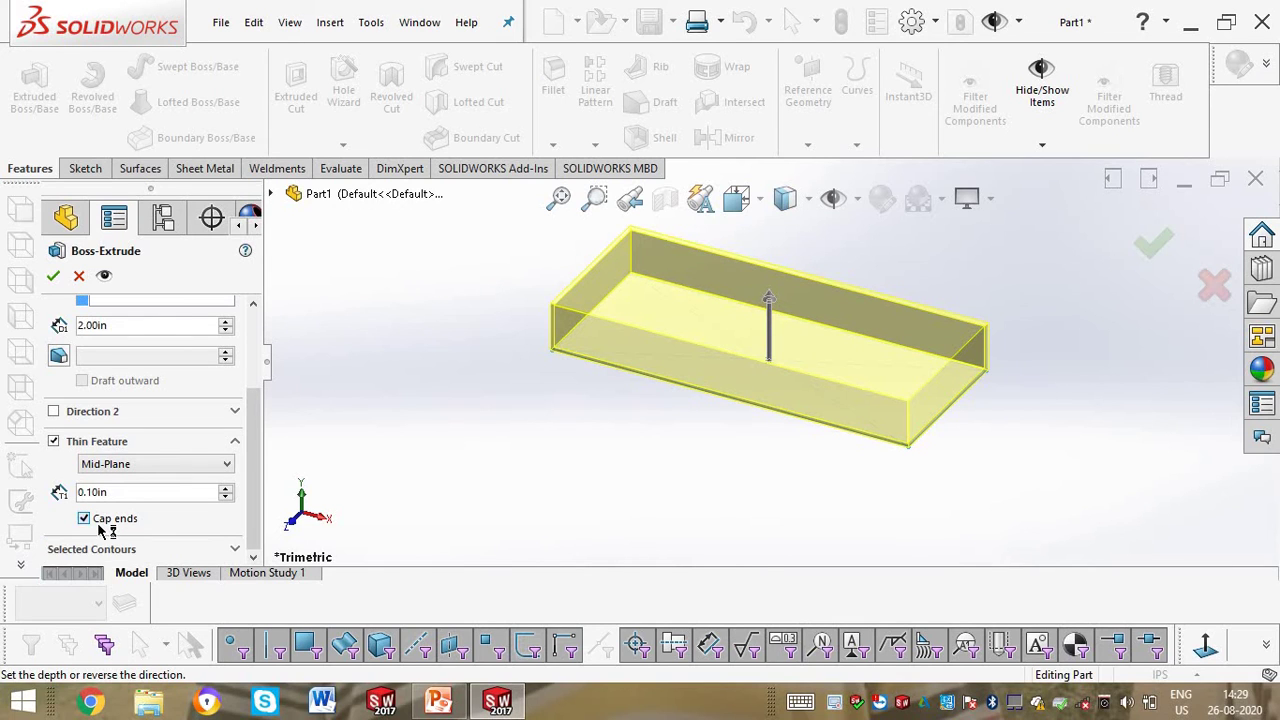
click(84, 519)
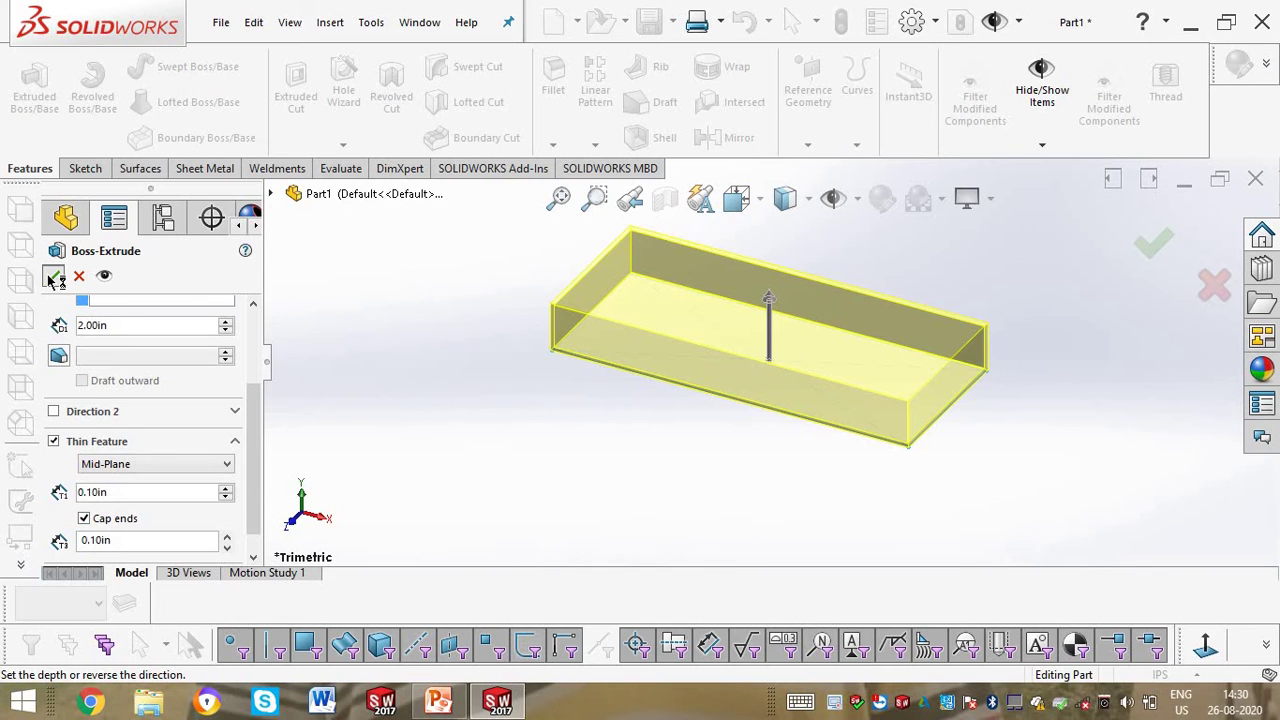
click(53, 276)
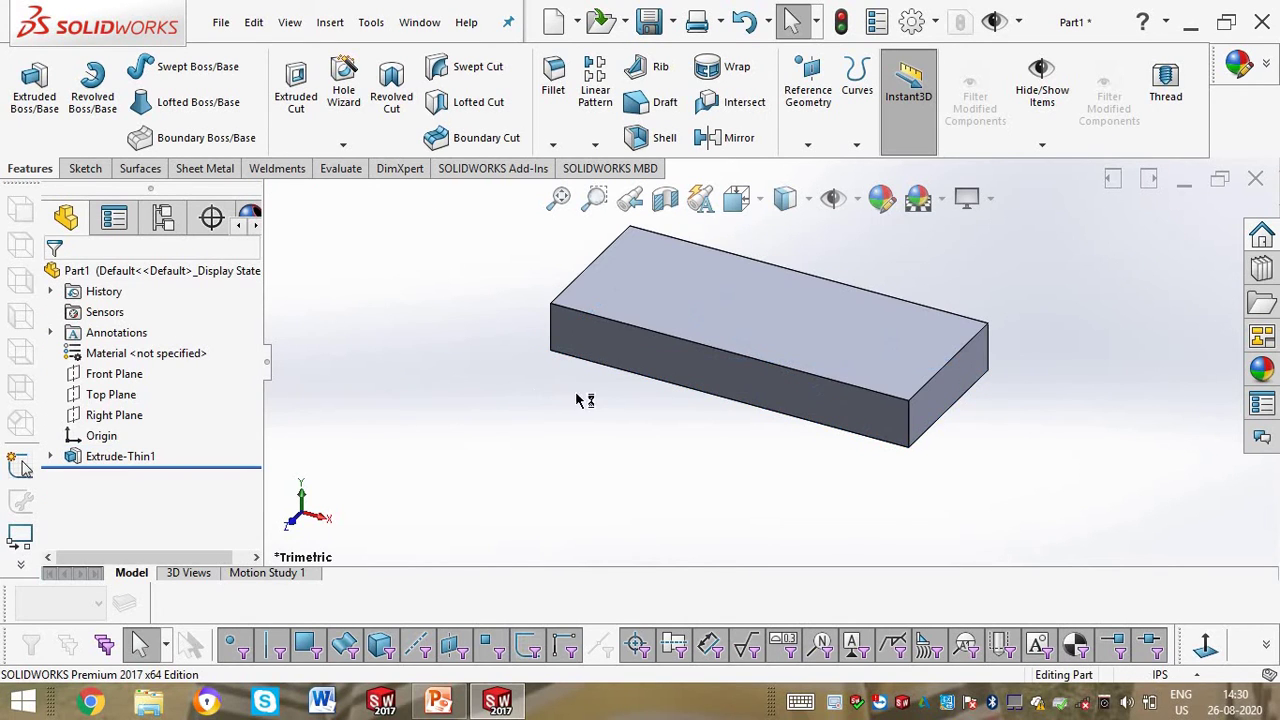
Step: Edit the thin extrude to remove its end caps and accept the change
middle_drag(595, 395, 1000, 270)
click(143, 458)
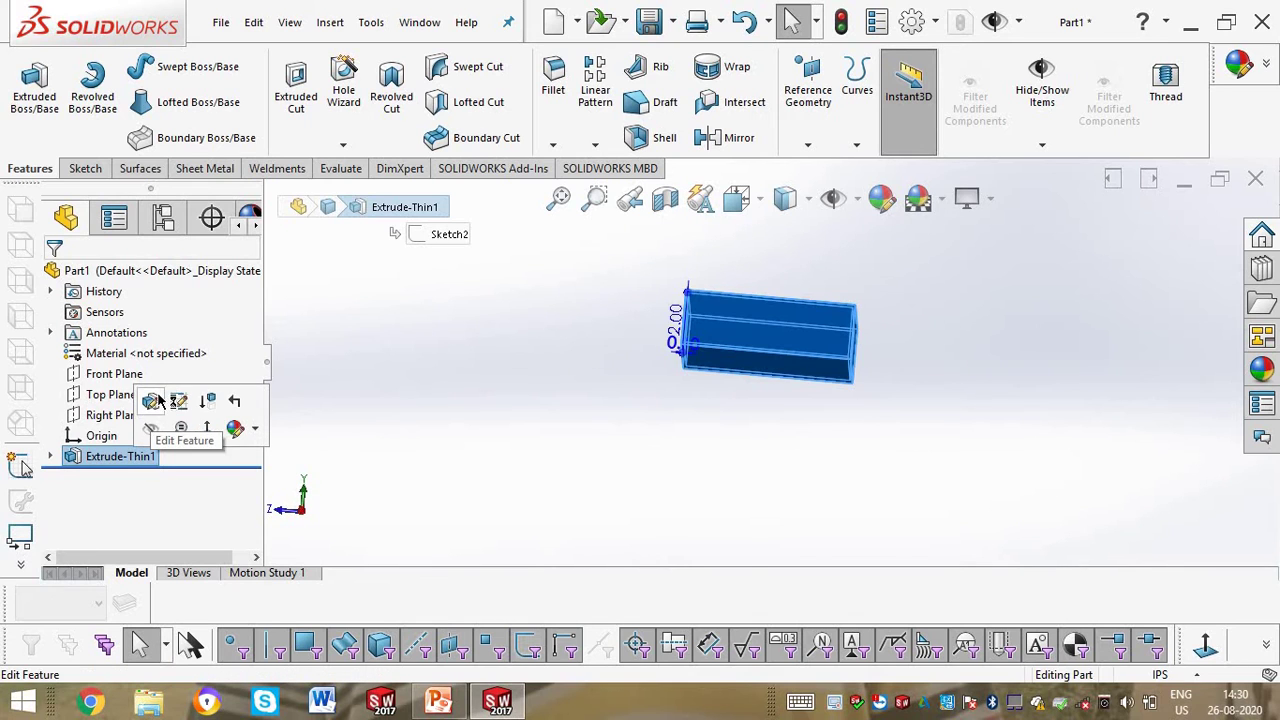
click(150, 390)
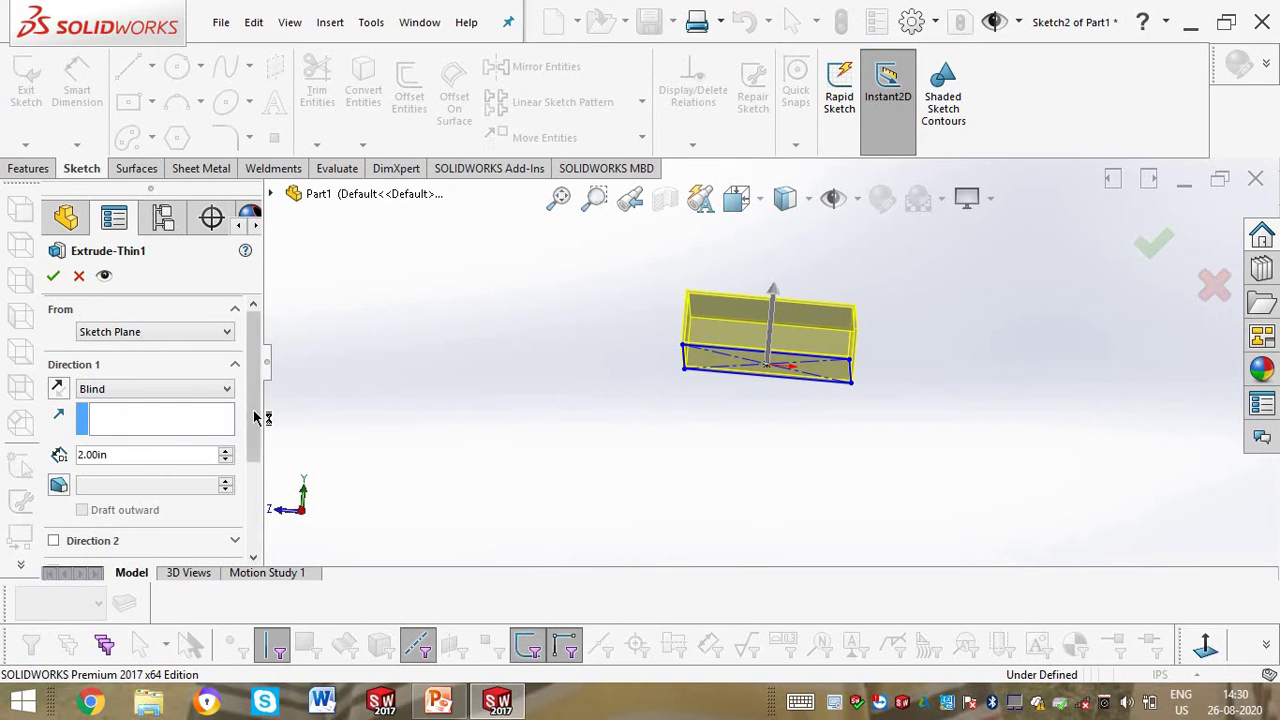
drag(256, 414, 258, 520)
click(84, 489)
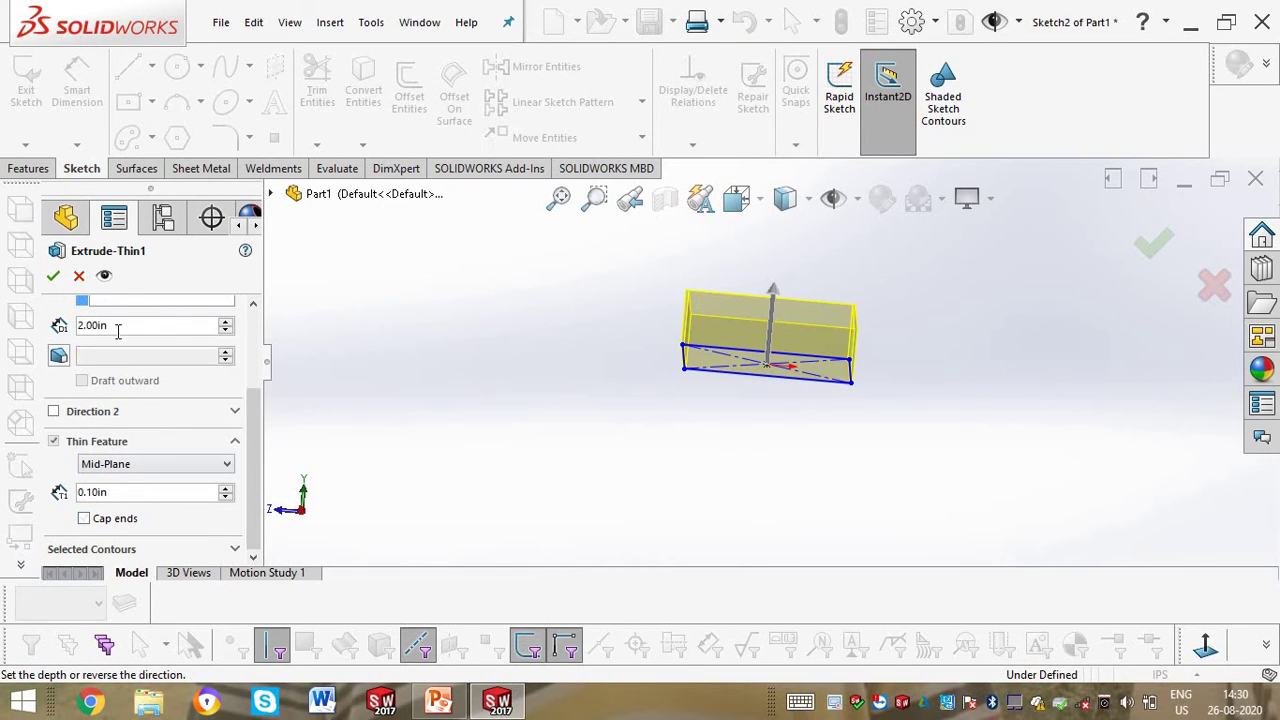
click(53, 275)
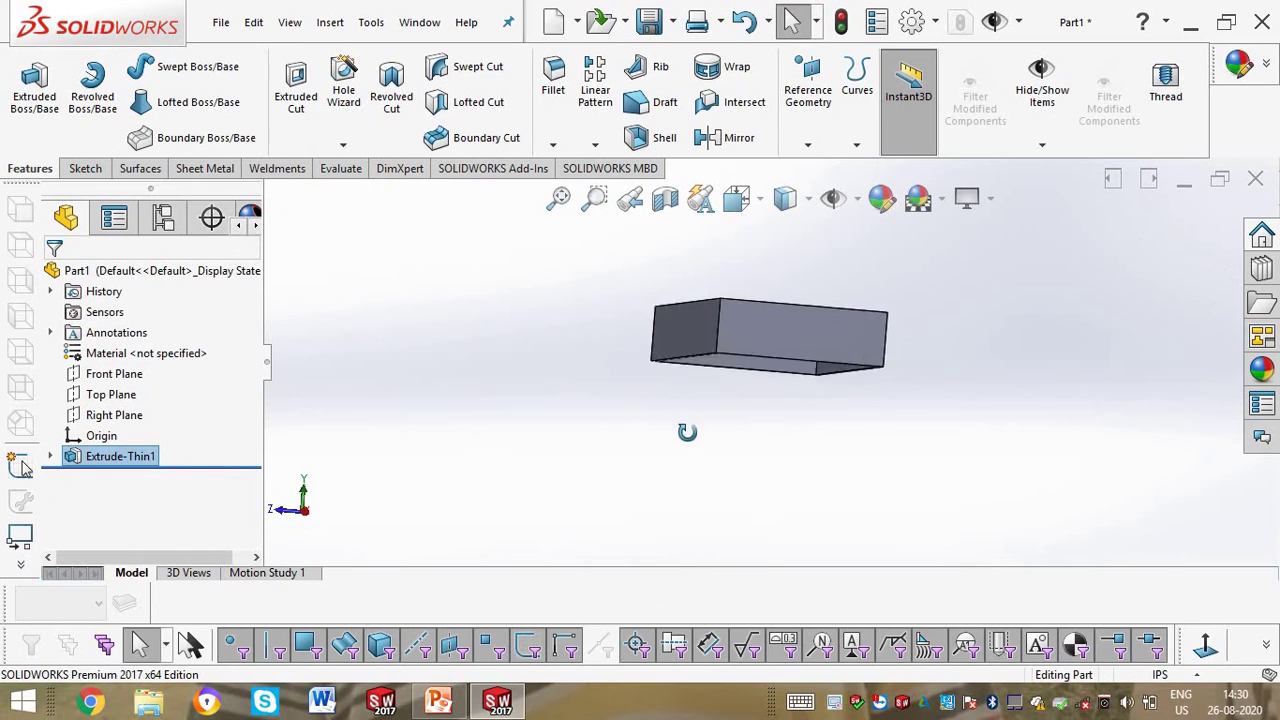
Step: Edit the thin extrude to set its wall thickness to 1 in and accept the change
right_click(145, 456)
click(152, 294)
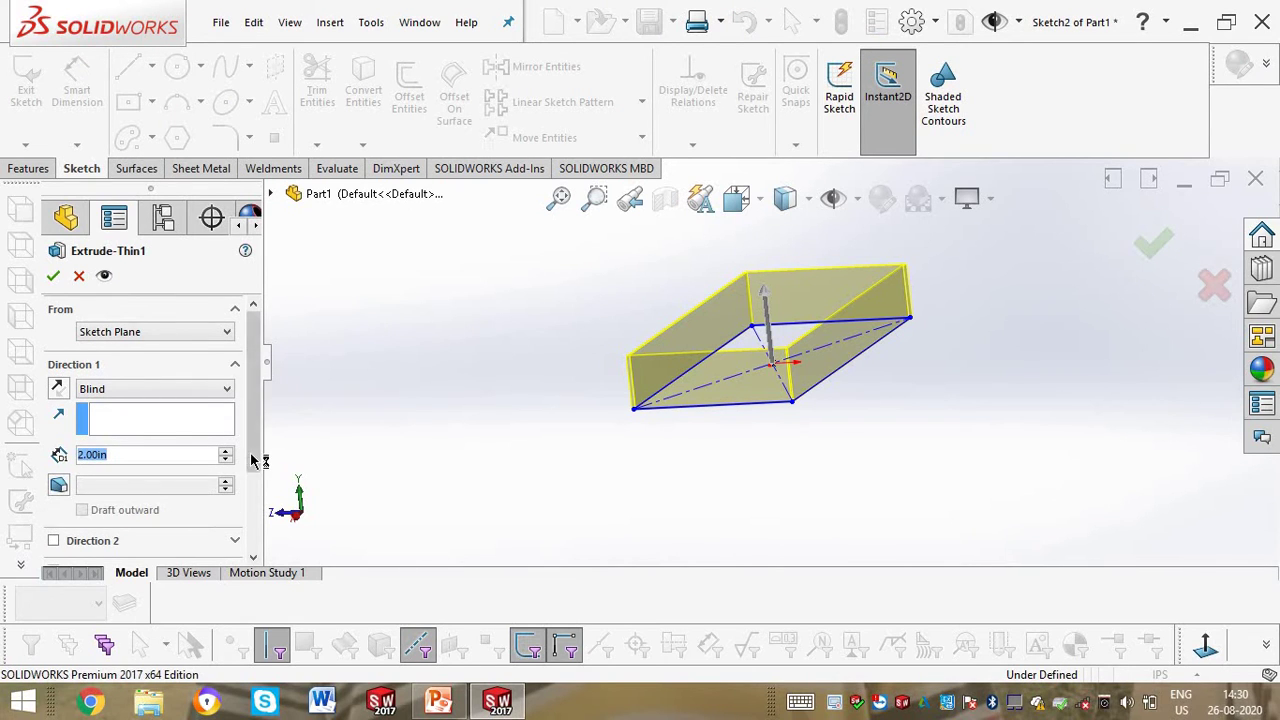
drag(254, 460, 262, 533)
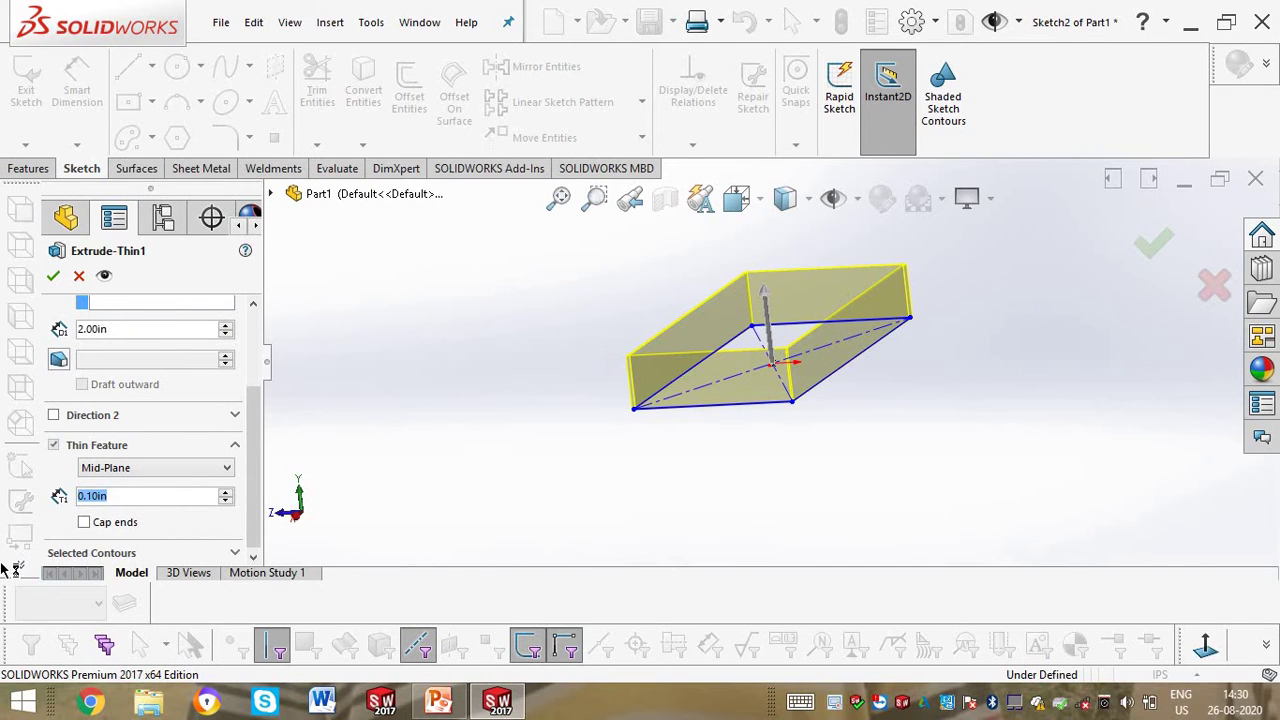
text(1)
key(Return)
key(Return)
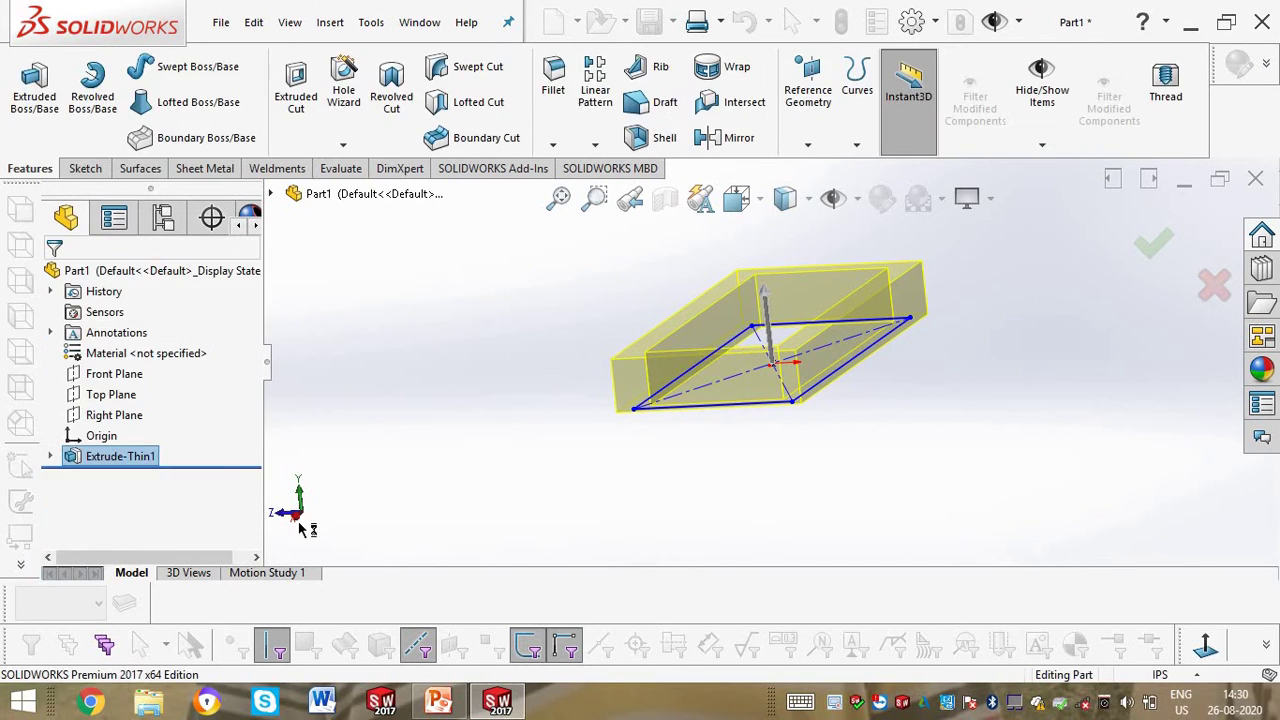
Step: Reopen the thin extrude for editing and review its direction and Thin Feature settings
middle_drag(560, 428, 146, 446)
middle_drag(655, 415, 103, 573)
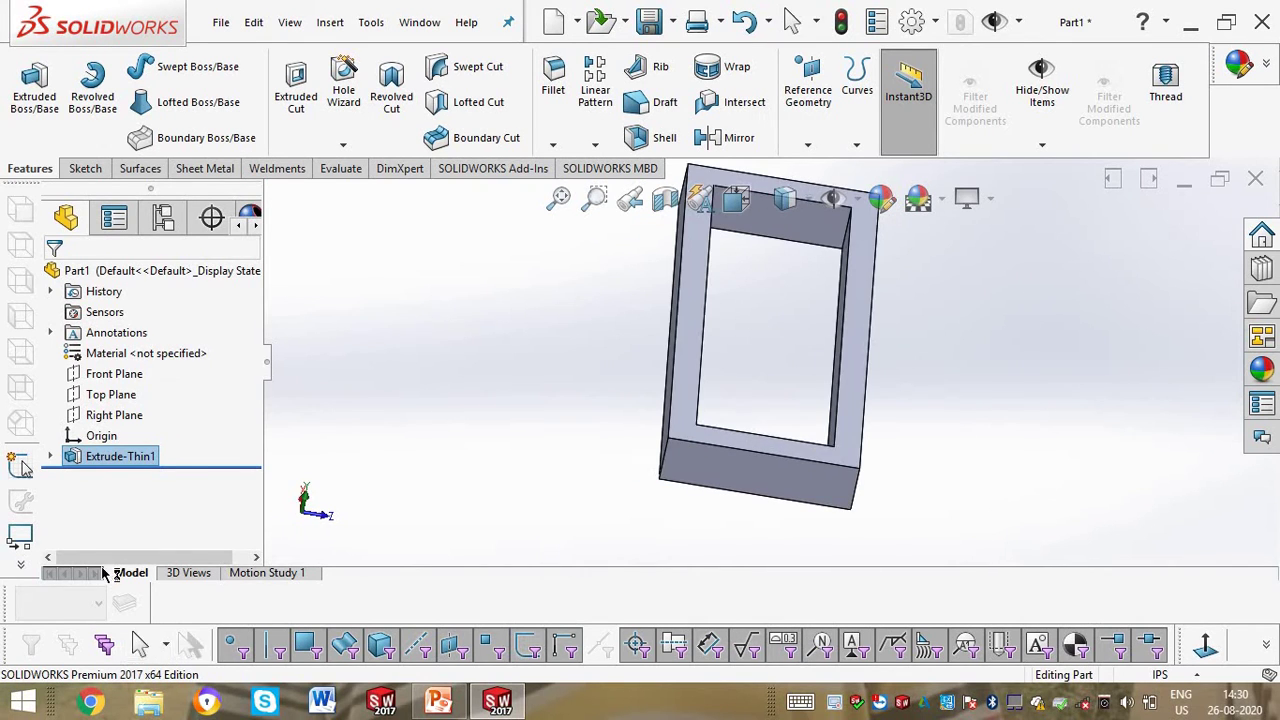
right_click(130, 454)
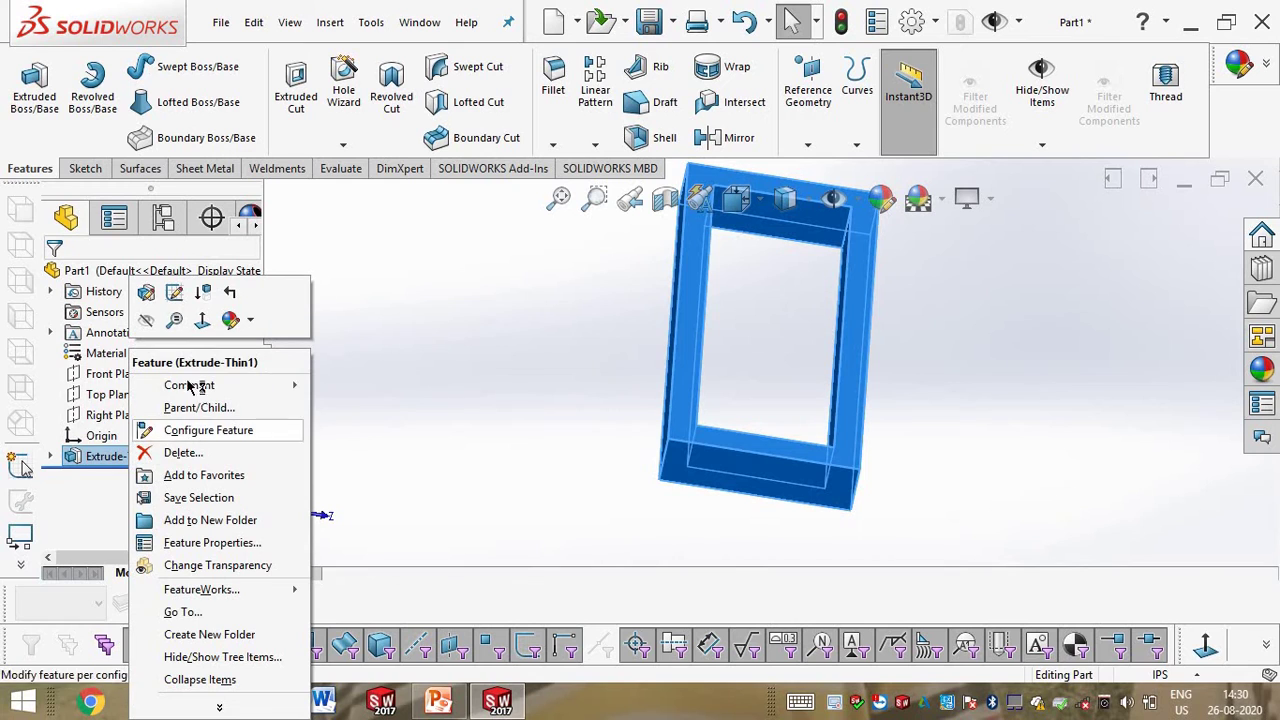
click(174, 294)
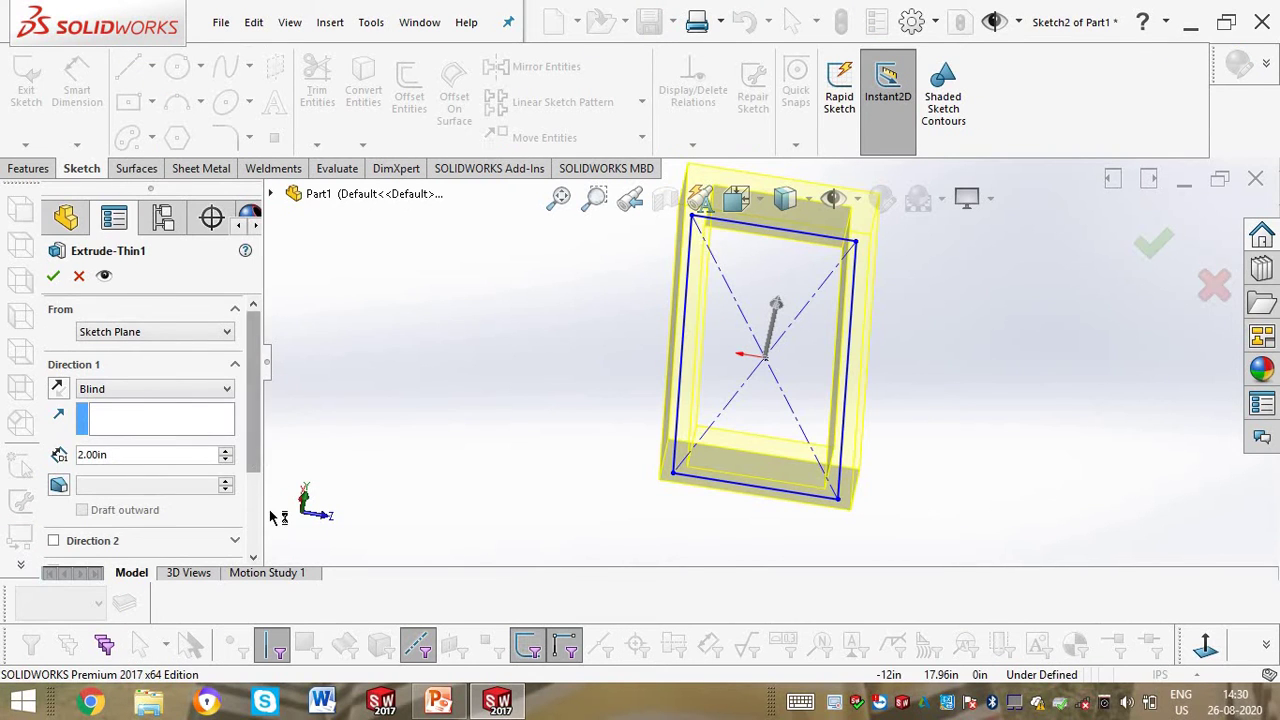
scroll(150, 470, down, 3)
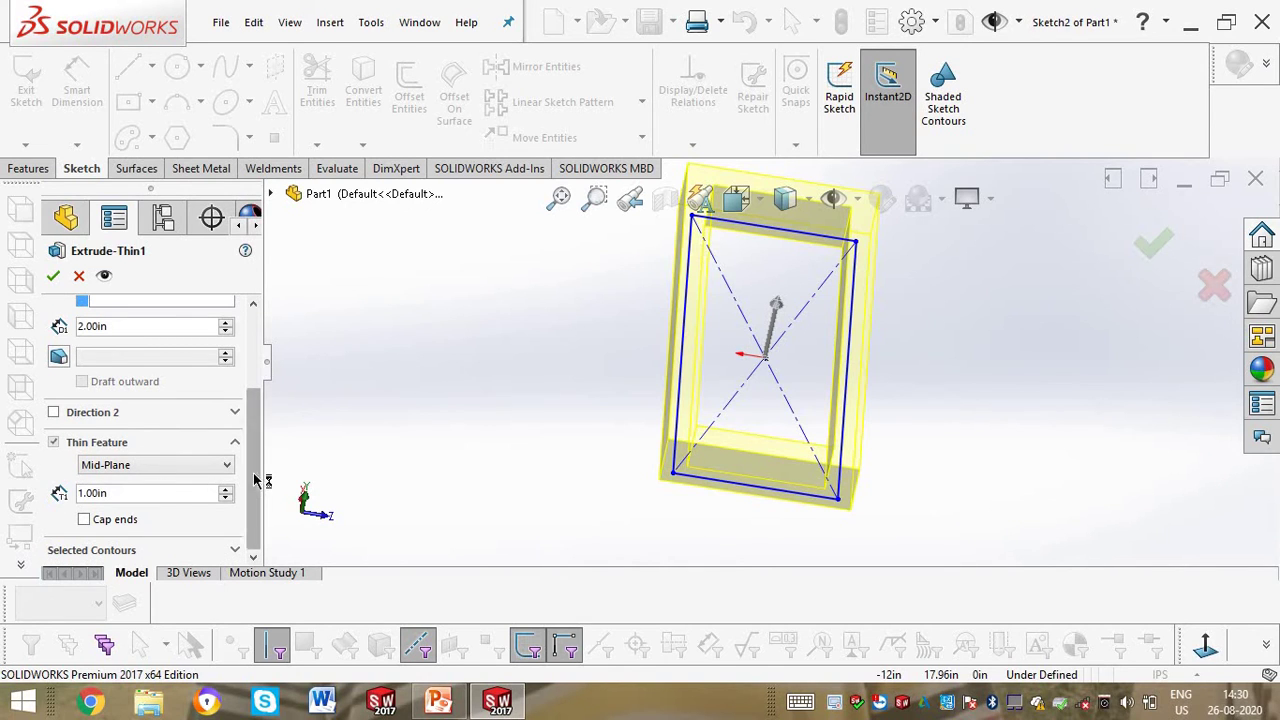
scroll(262, 470, up, 3)
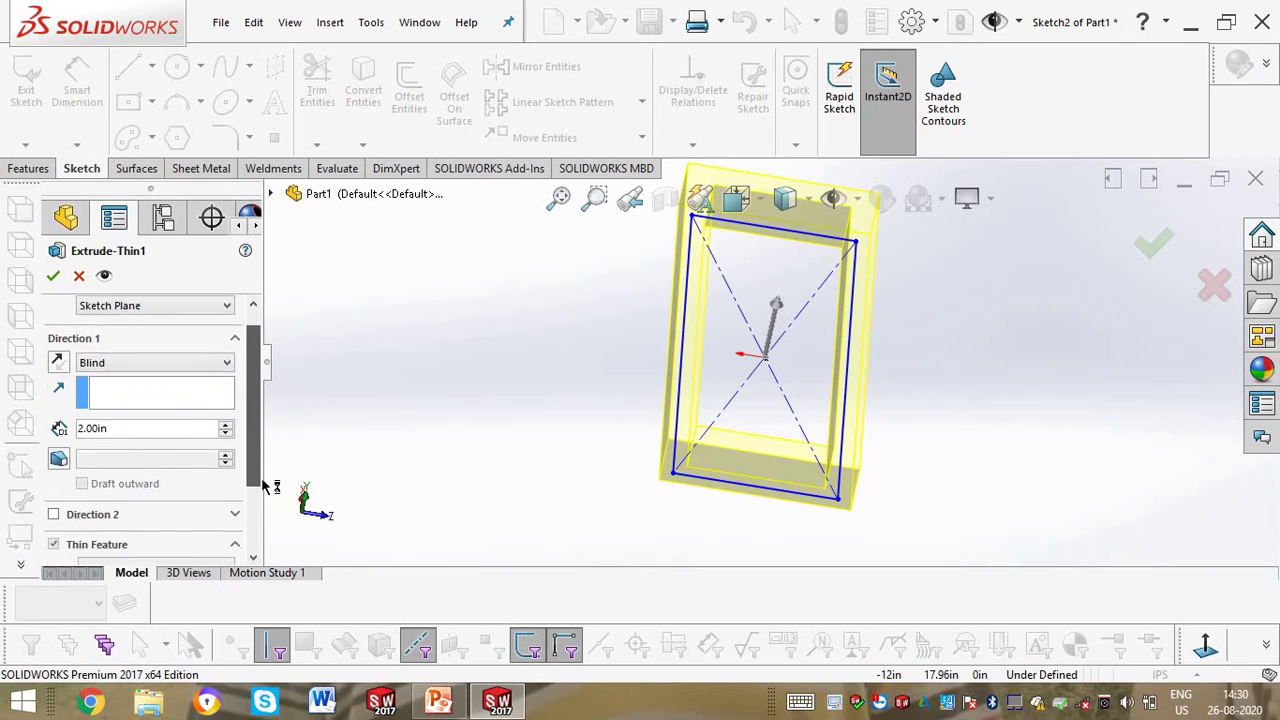
scroll(143, 551, down, 3)
scroll(97, 524, up, 2)
scroll(97, 524, down, 2)
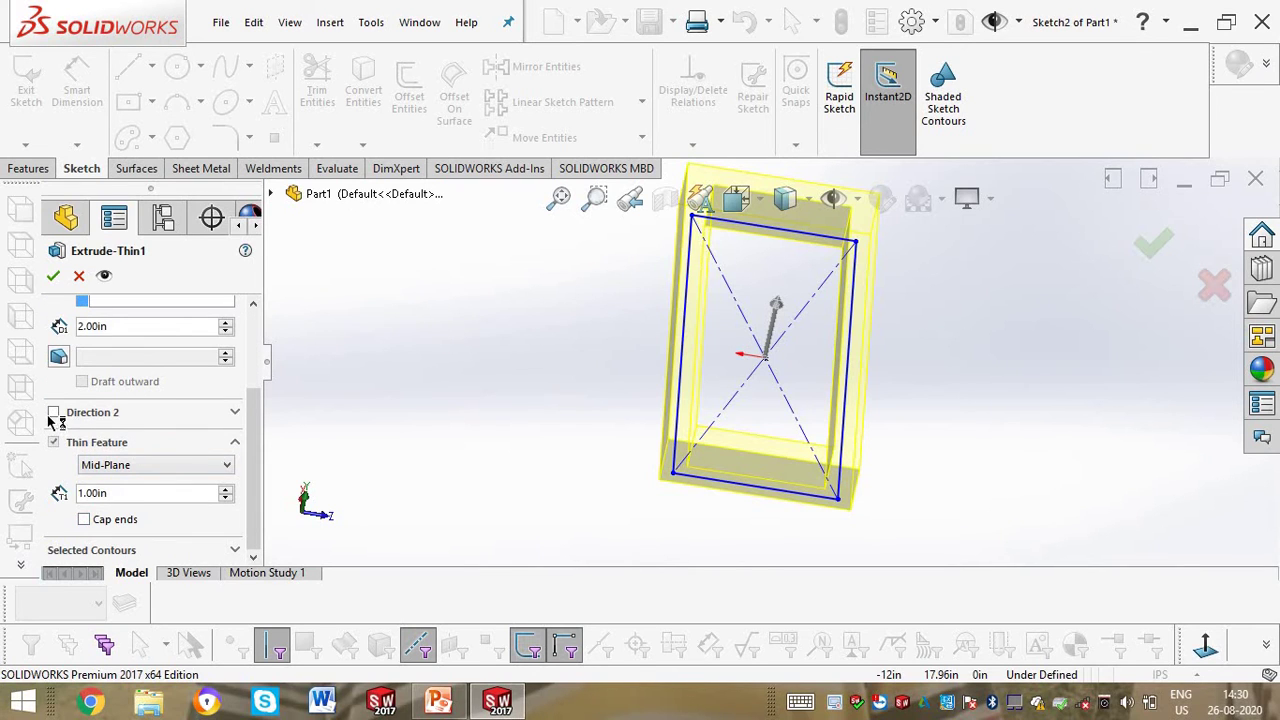
Step: Try adding a Blind 2 in Direction 2 to the thin extrude
click(53, 412)
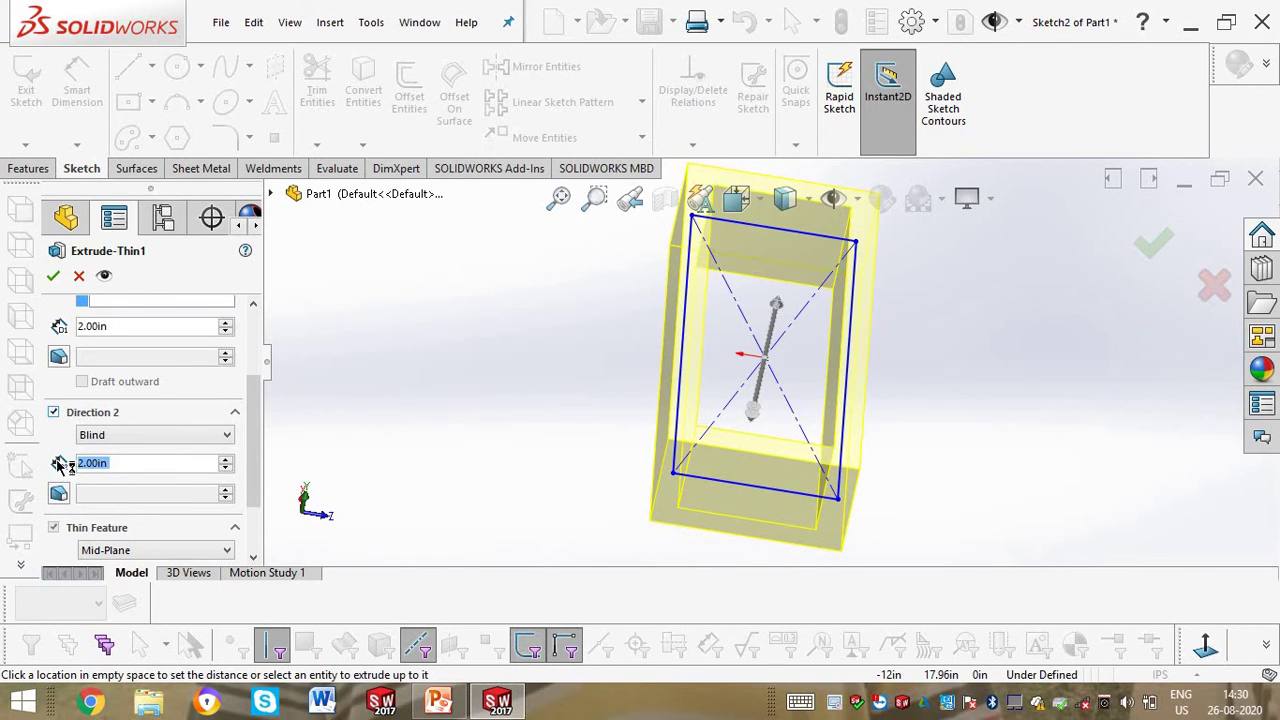
click(53, 412)
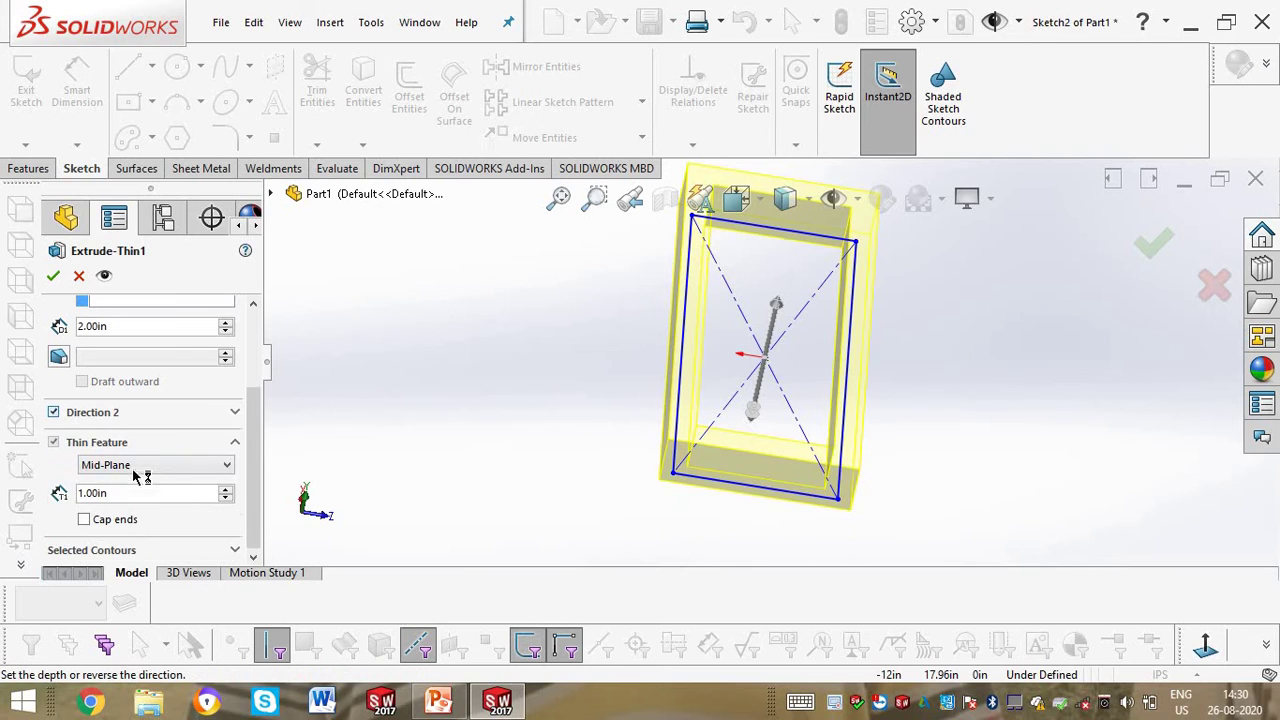
Step: Try a One-Direction wall for the thin extrude and reverse its thickness side back and forth
double_click(117, 487)
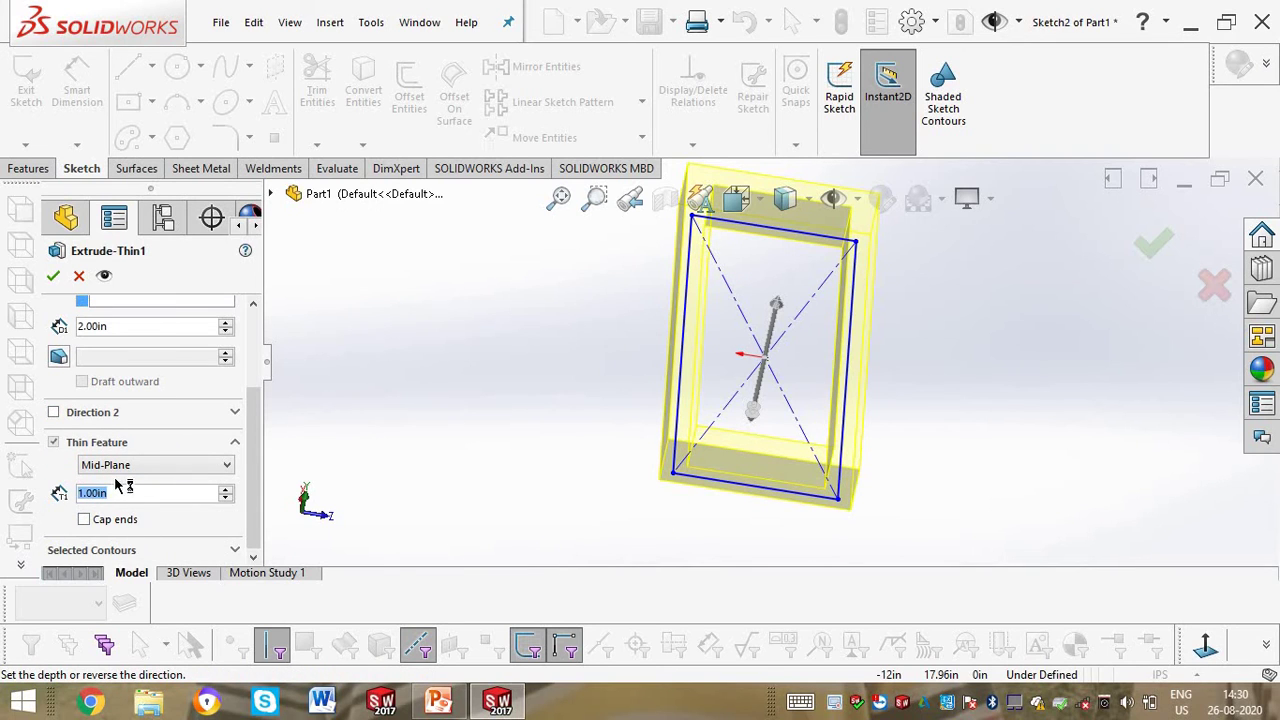
click(143, 466)
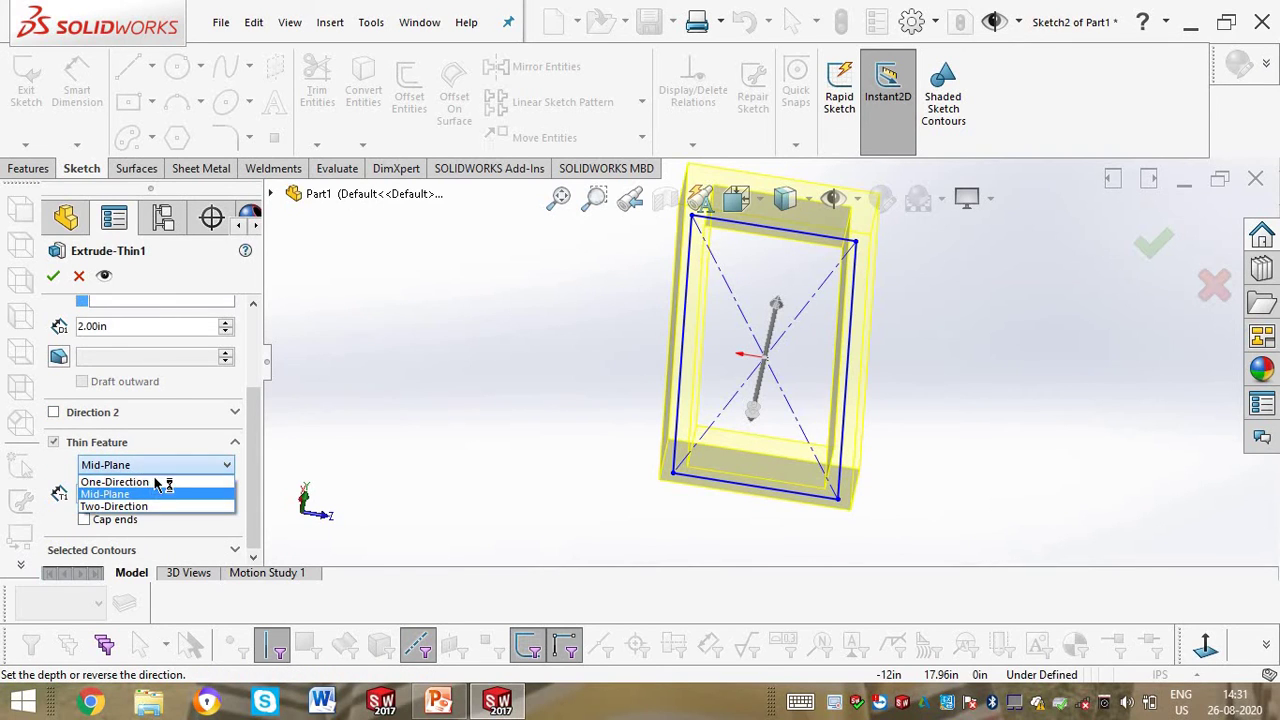
click(120, 482)
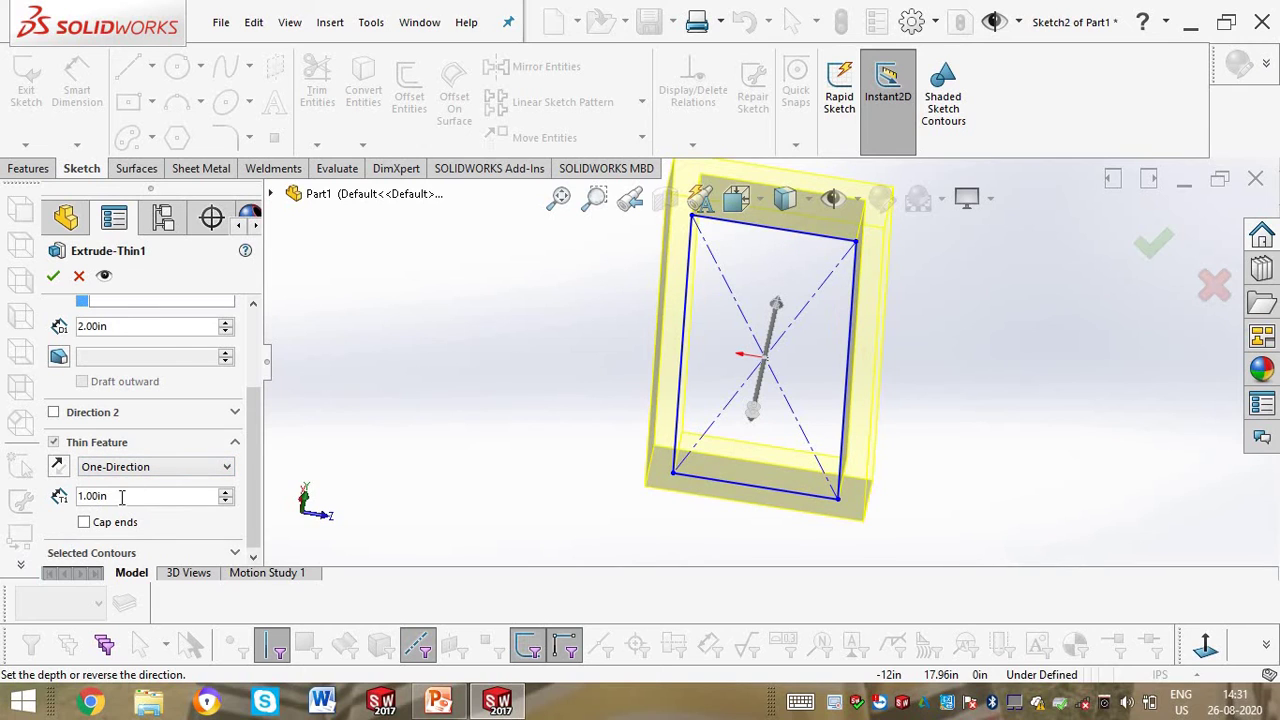
click(62, 474)
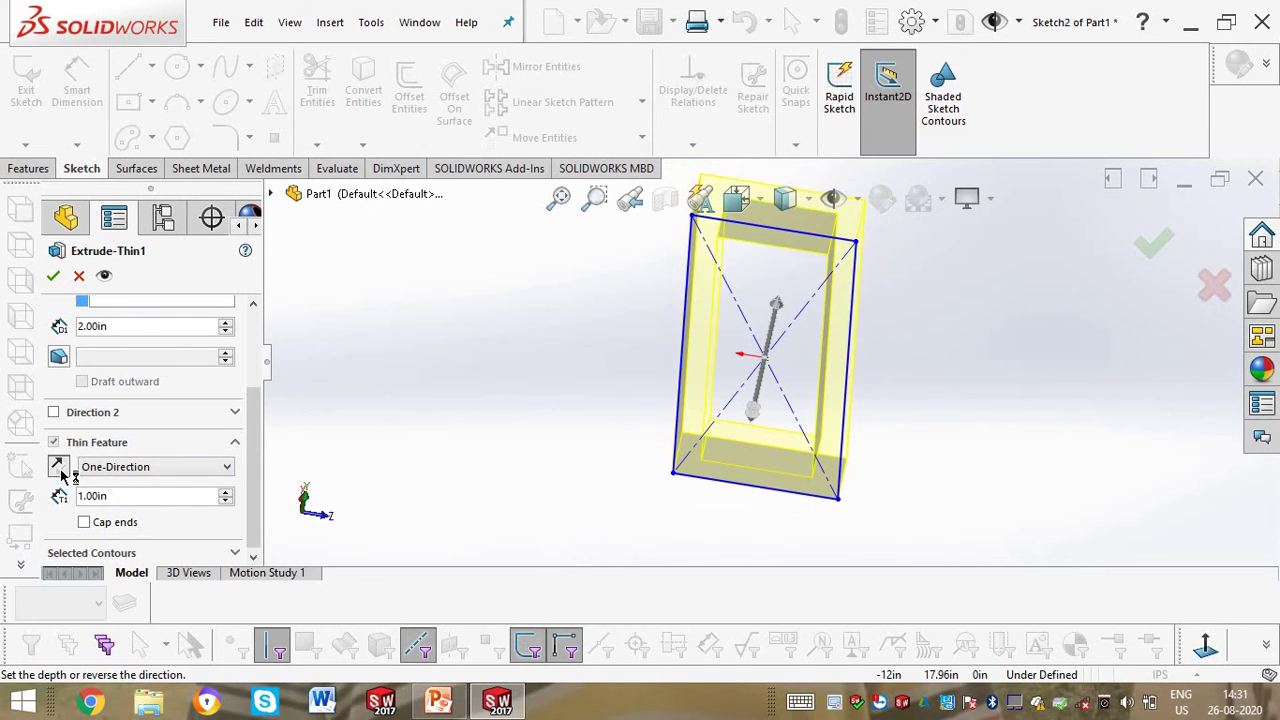
click(62, 474)
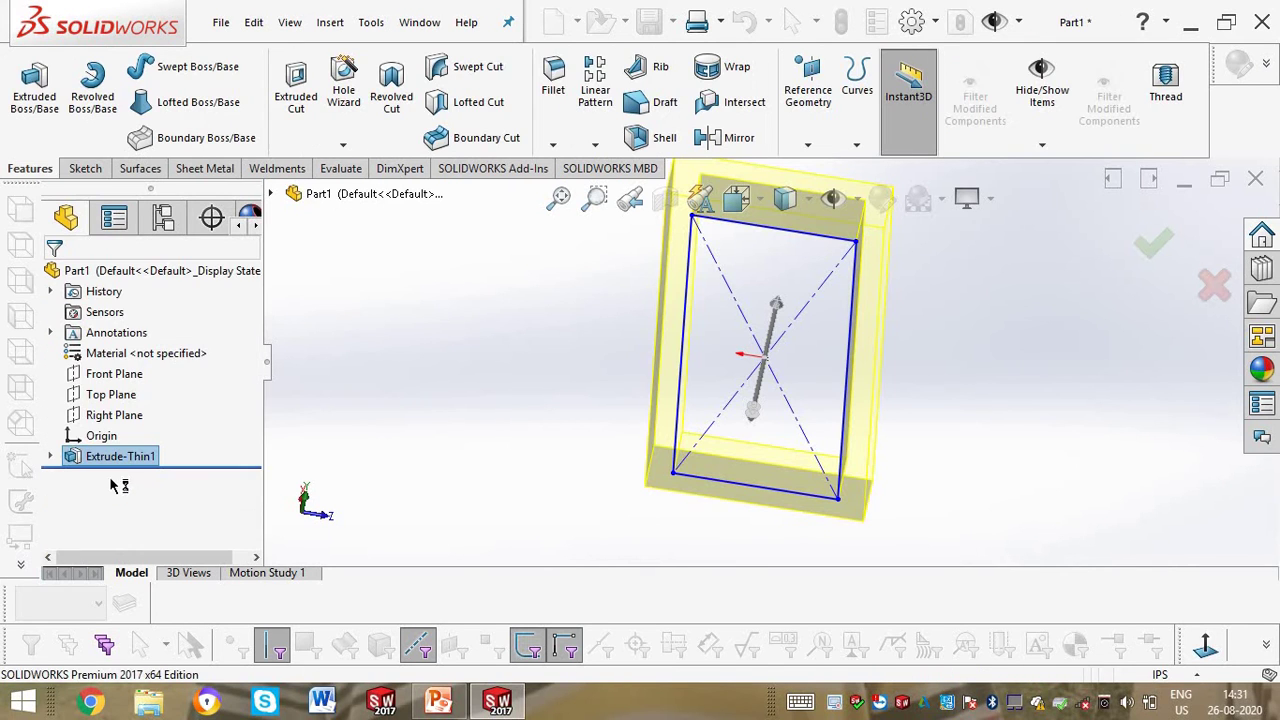
Step: Delete the thin extrude feature while keeping its rectangle sketch
right_click(122, 457)
click(152, 455)
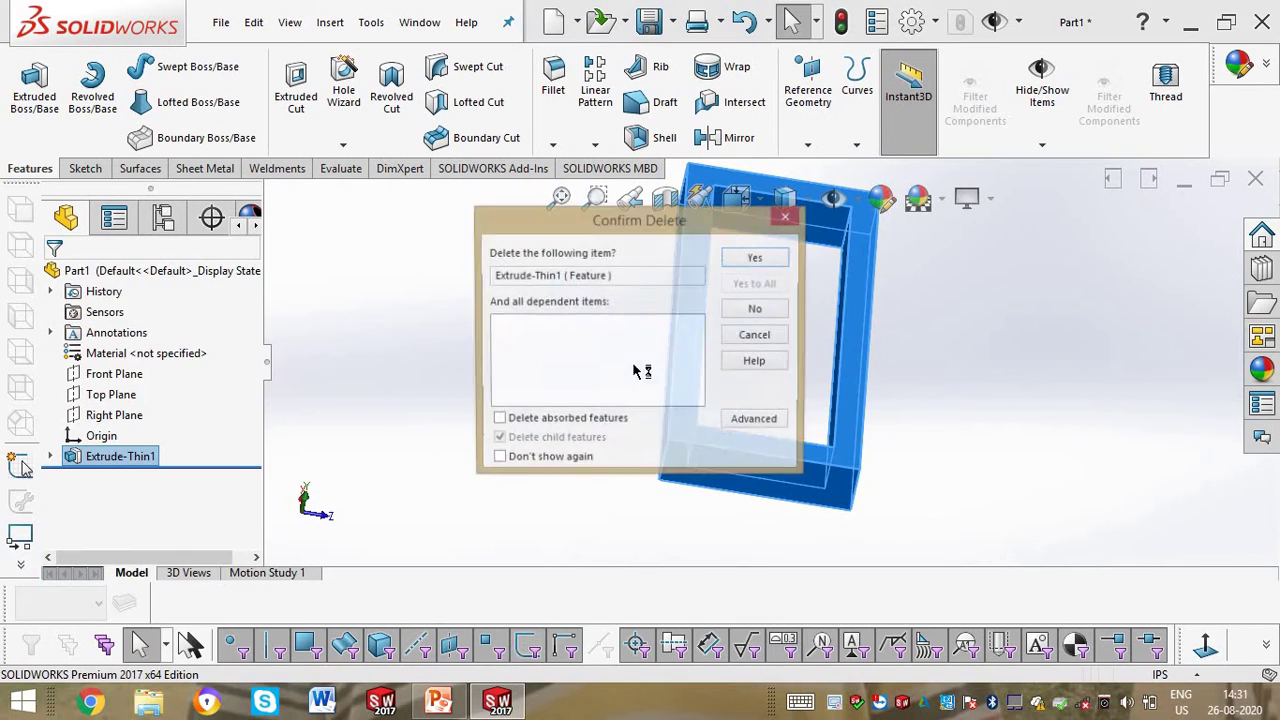
click(757, 257)
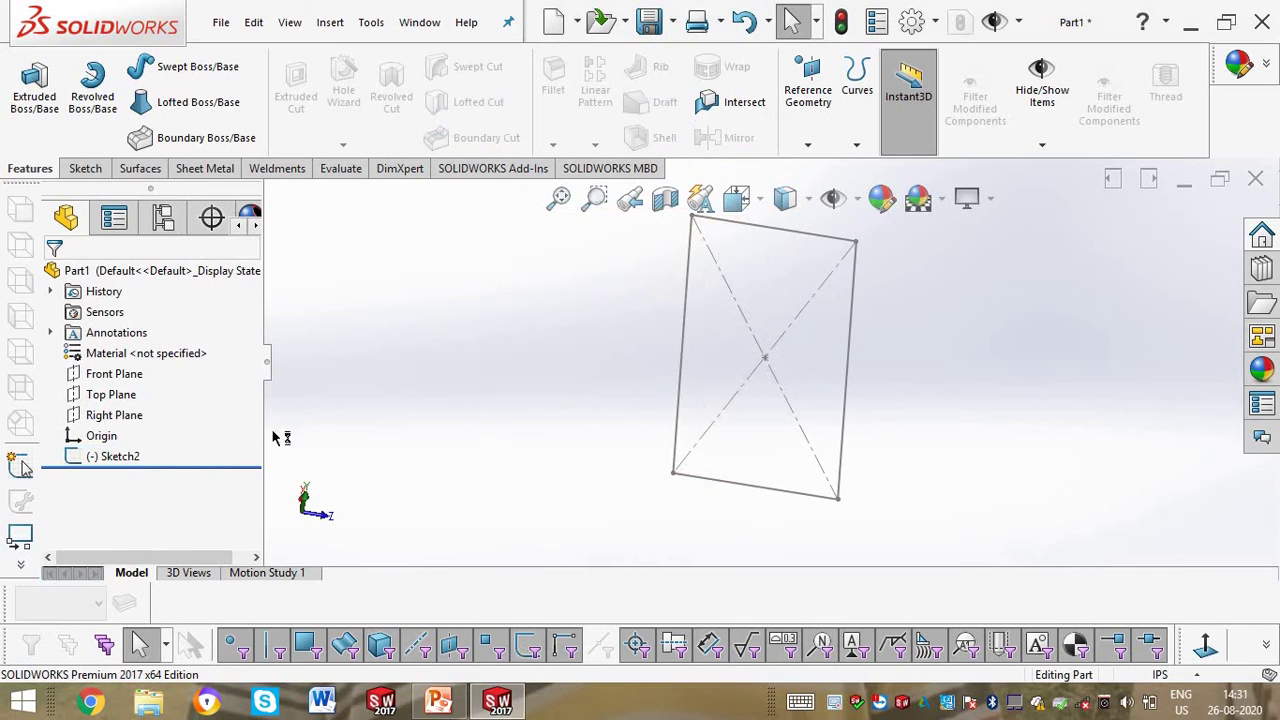
Step: Extrude the rectangle sketch as a solid Blind boss with a depth of 2 in
click(112, 455)
click(34, 90)
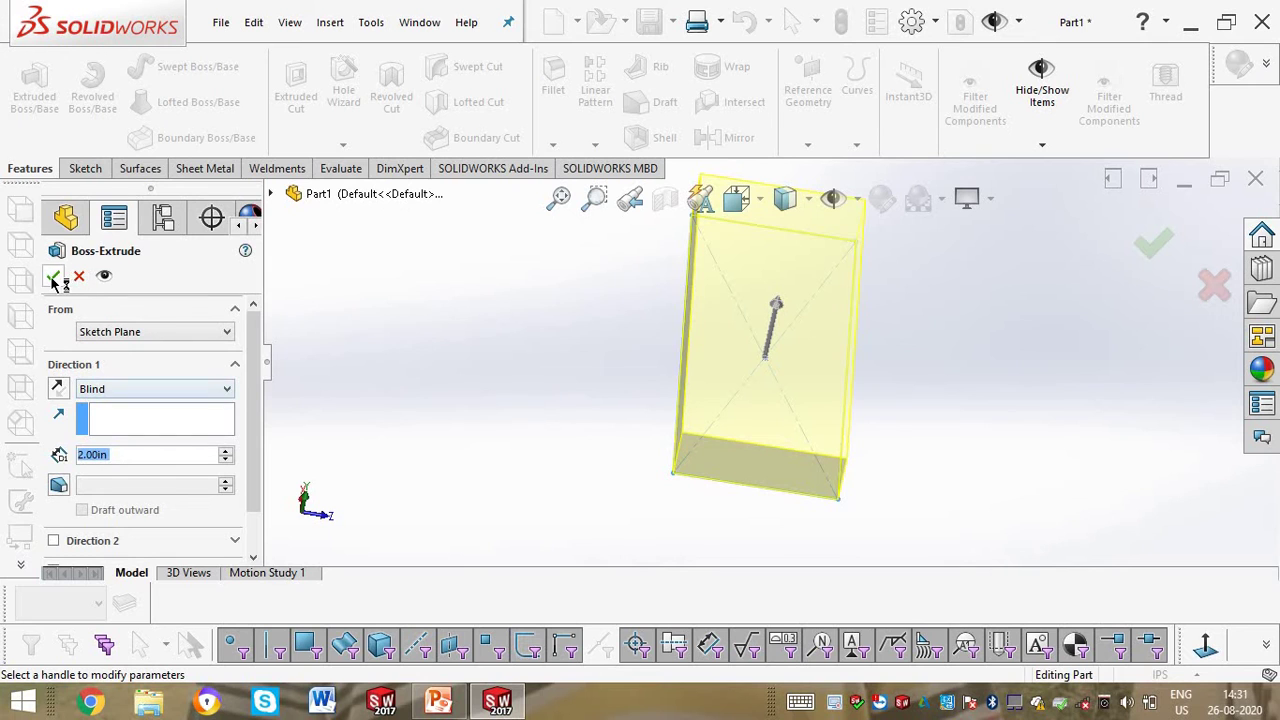
click(53, 278)
middle_drag(571, 480, 548, 261)
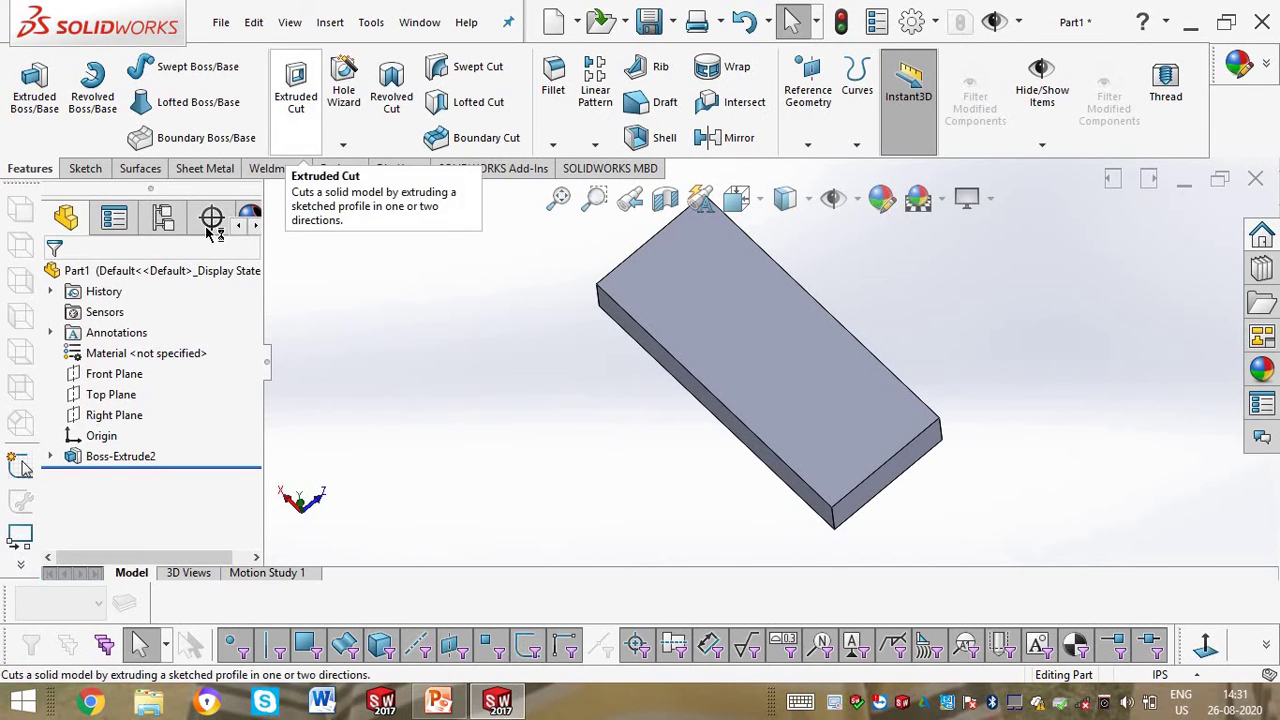
click(628, 292)
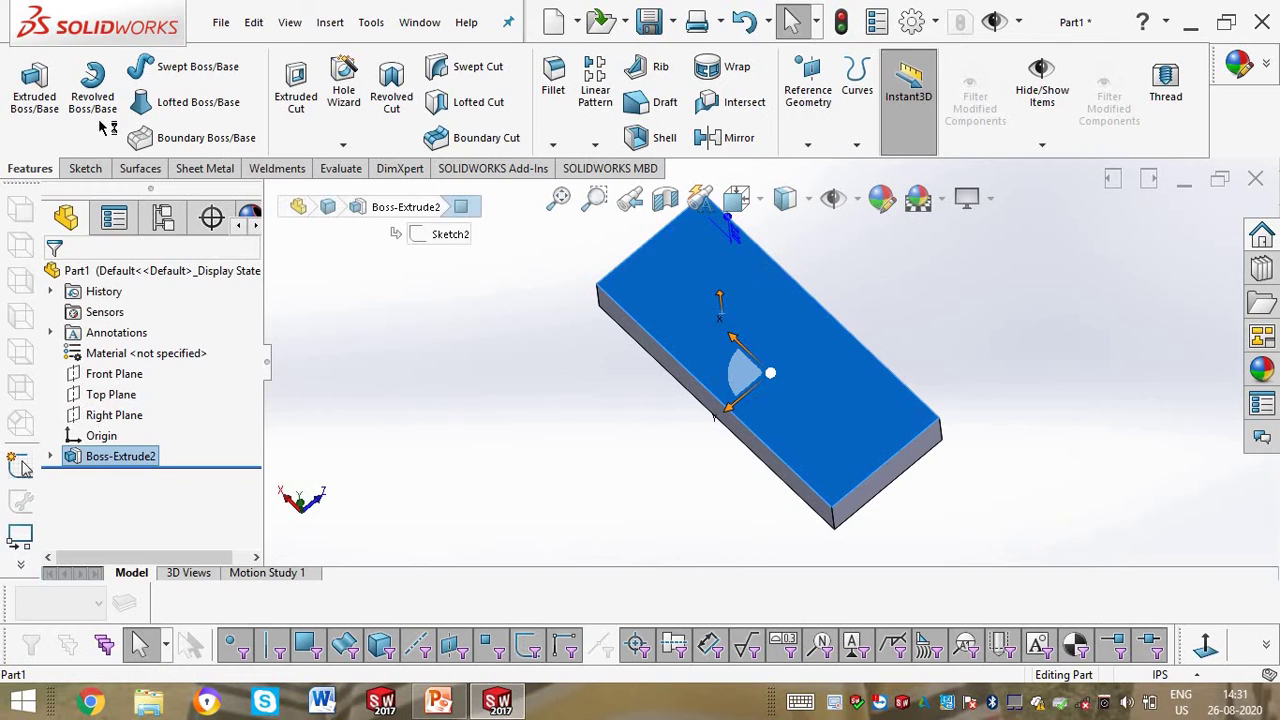
right_click(130, 460)
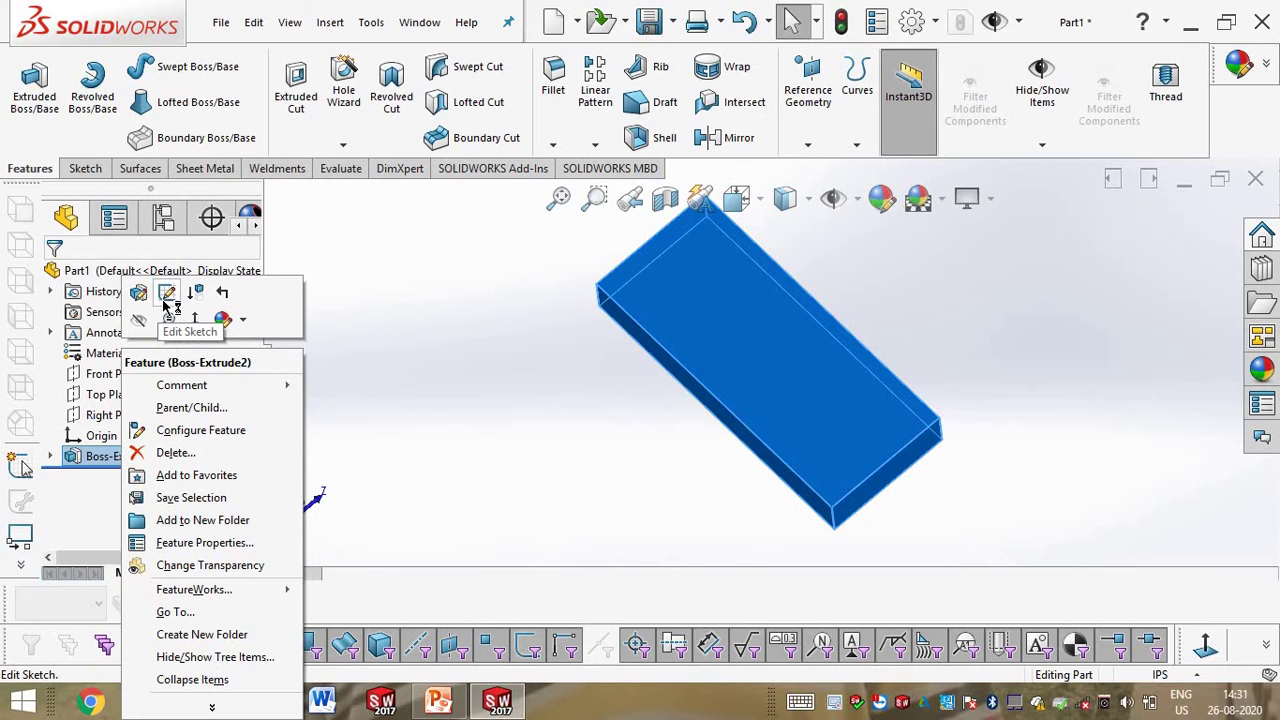
click(445, 330)
click(157, 457)
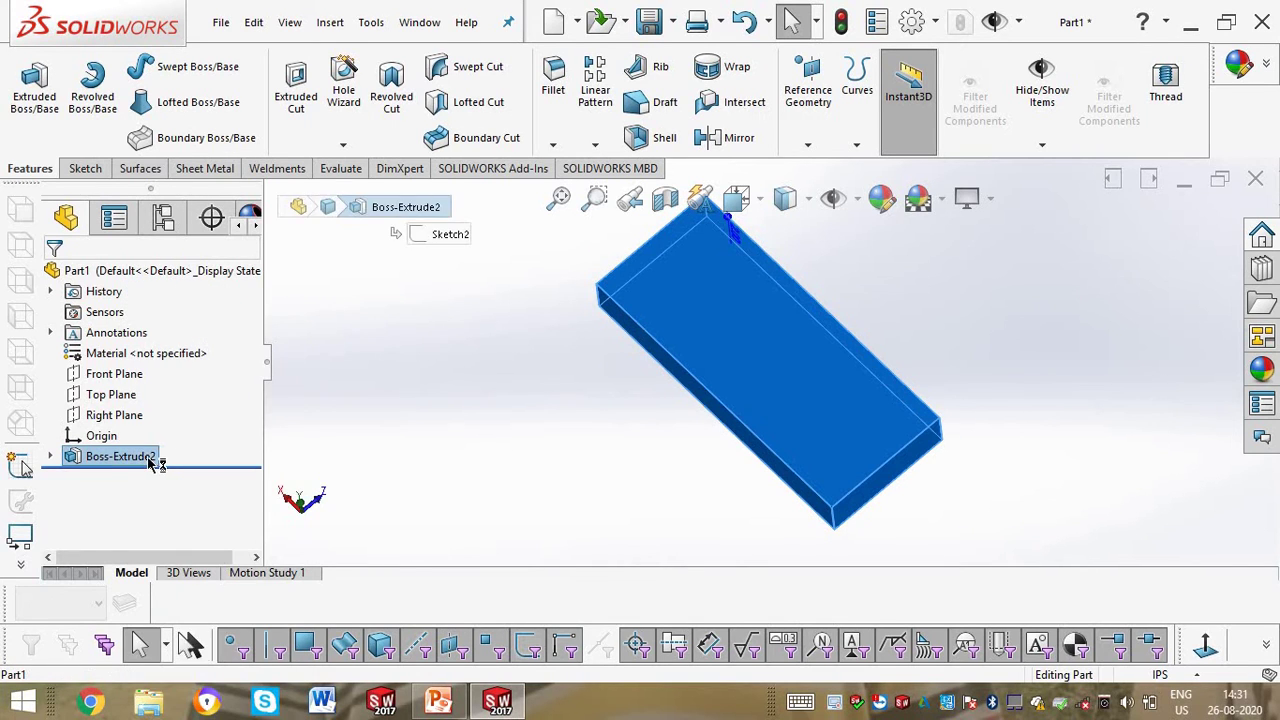
right_click(157, 457)
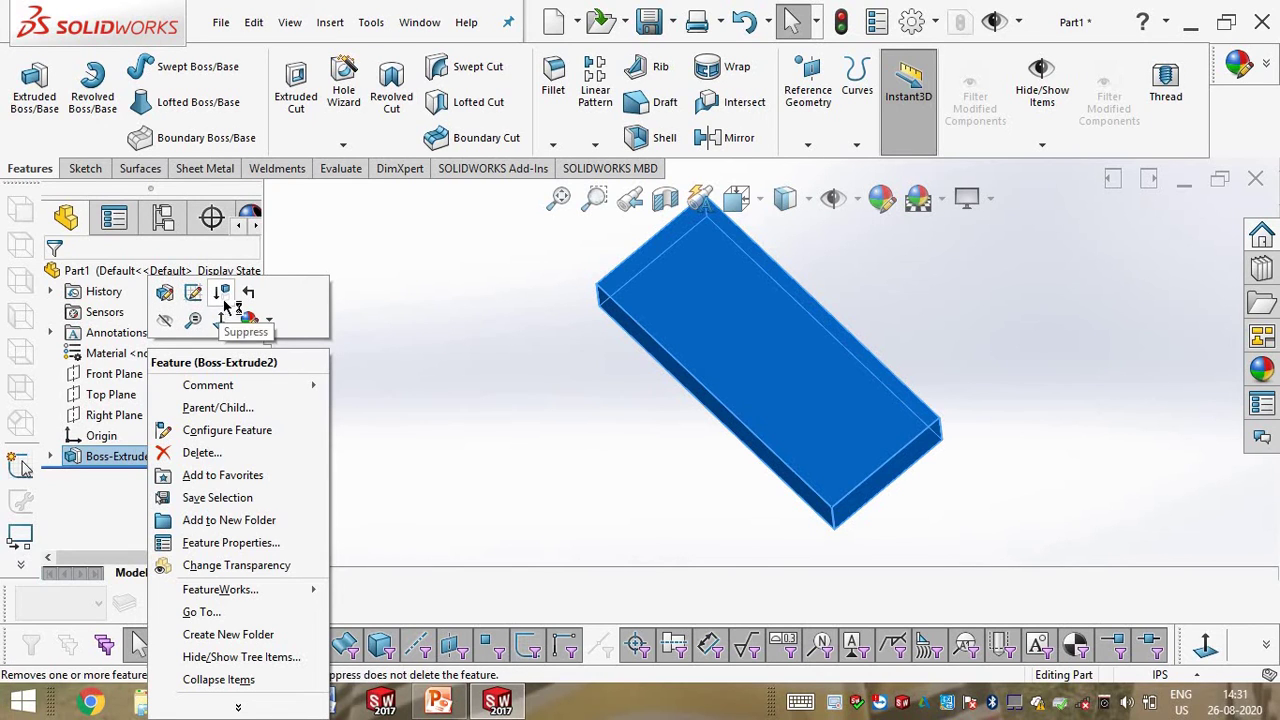
click(437, 306)
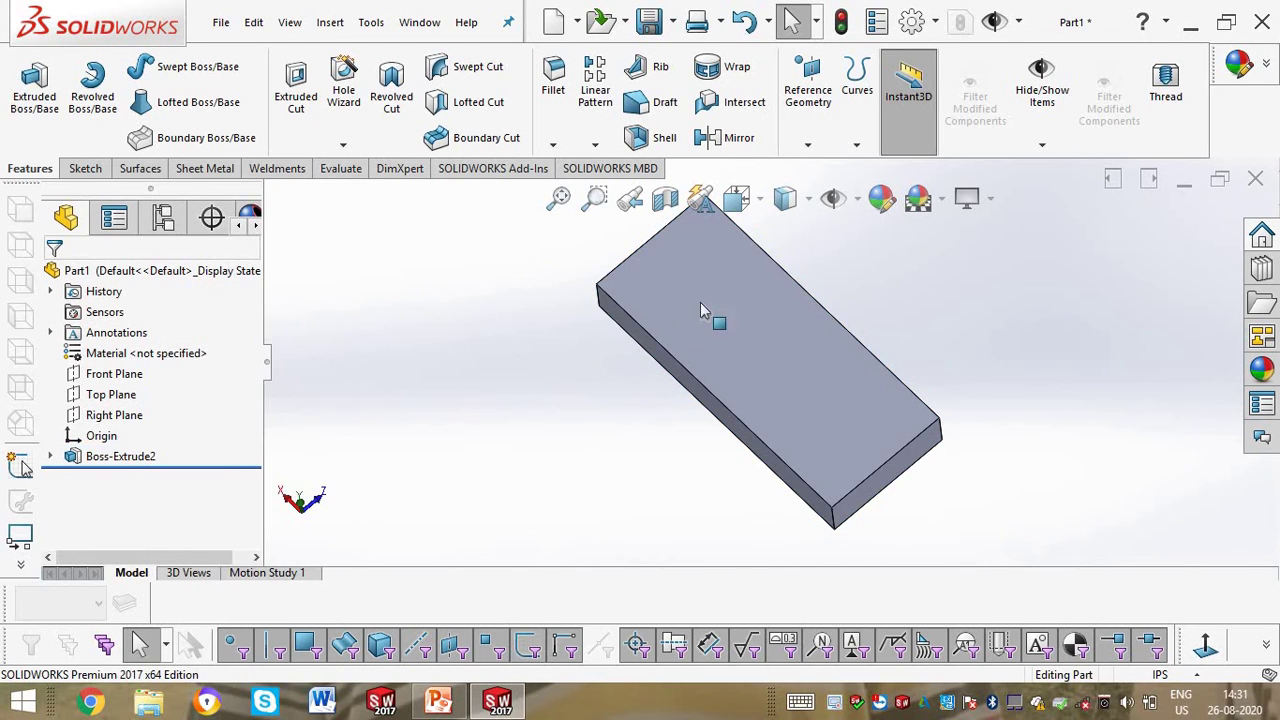
Step: Start a new sketch on the block's large flat face and orient the view normal to it
click(640, 308)
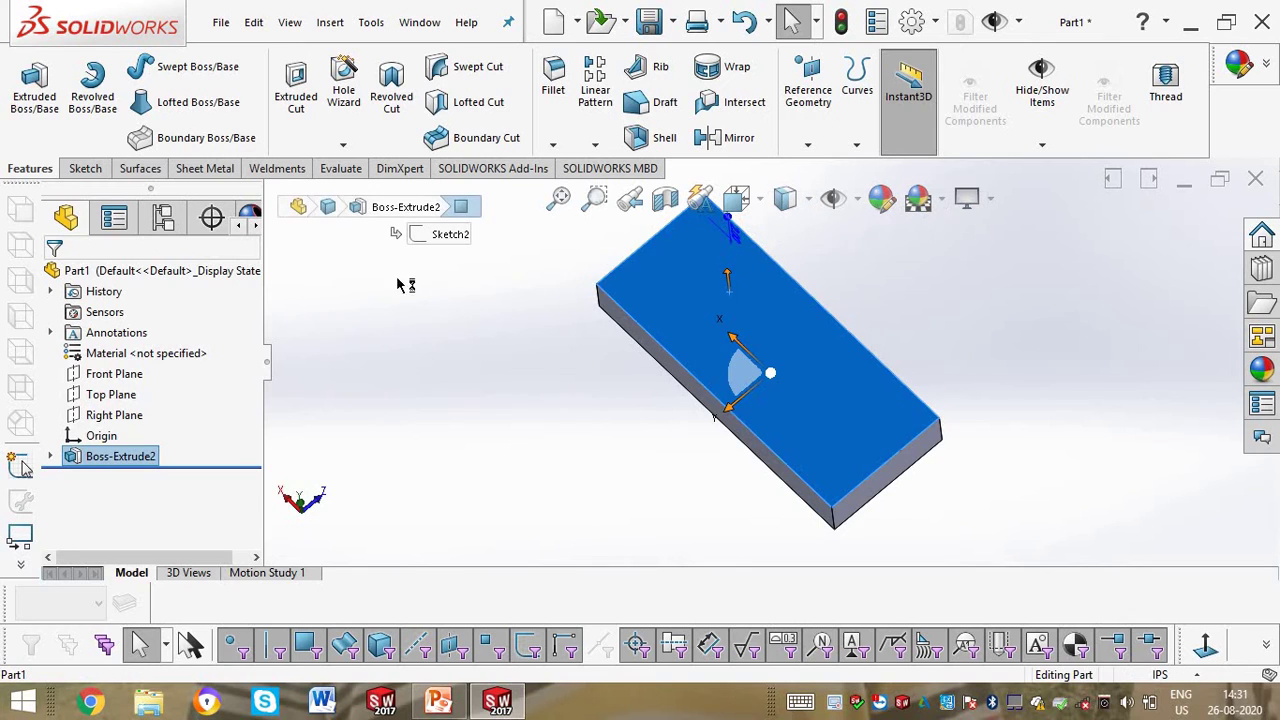
click(90, 170)
click(26, 85)
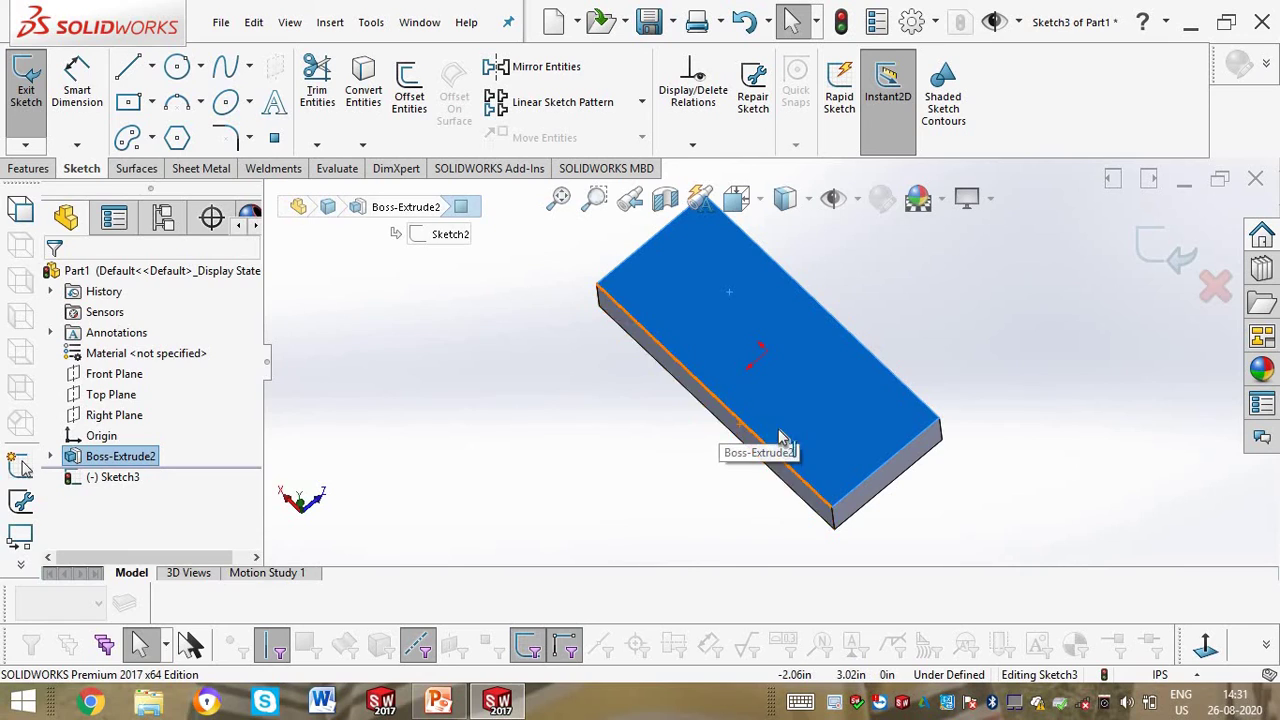
key(space)
click(631, 386)
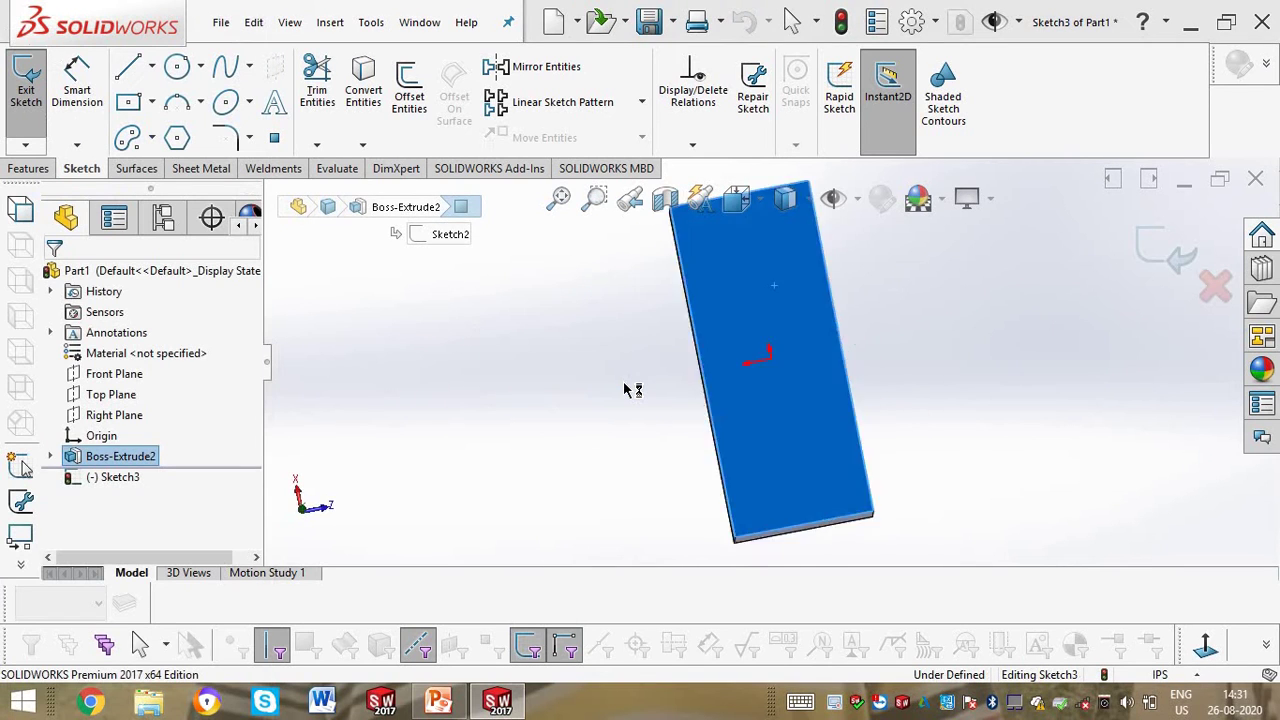
click(433, 344)
Step: Sketch a center rectangle at the middle of the face, inside its edges, and exit the sketch
click(128, 102)
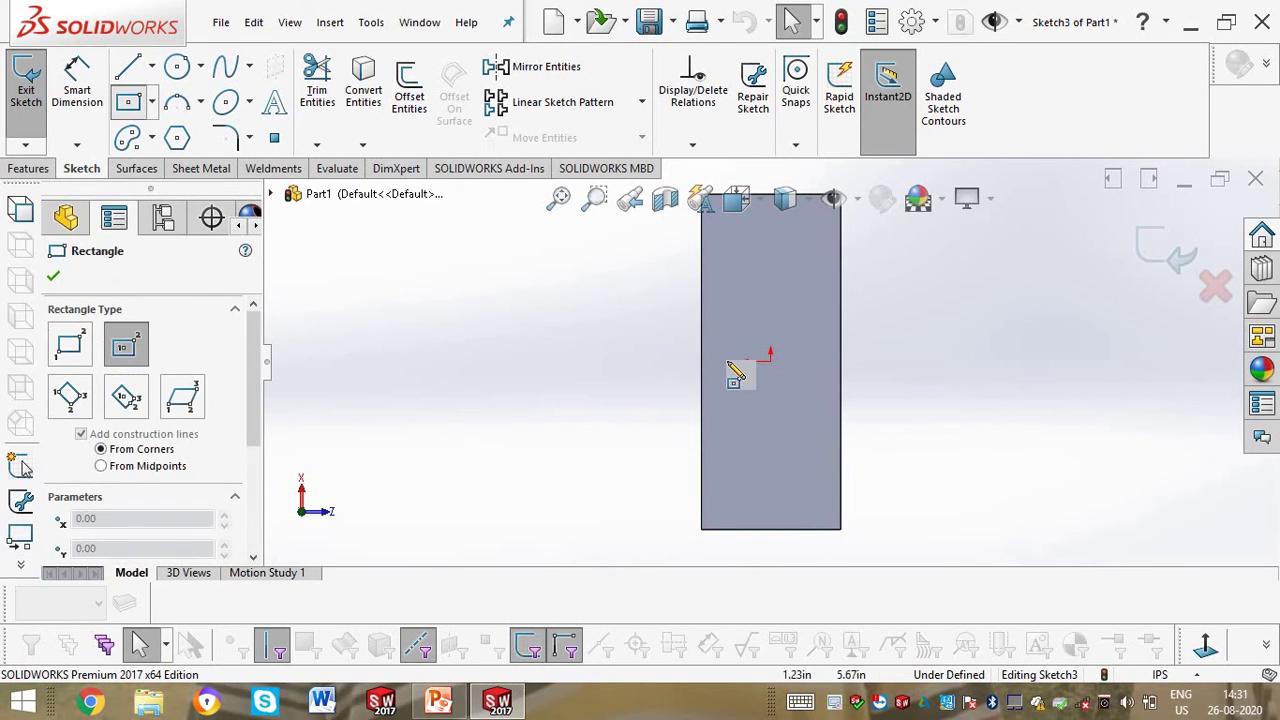
click(770, 360)
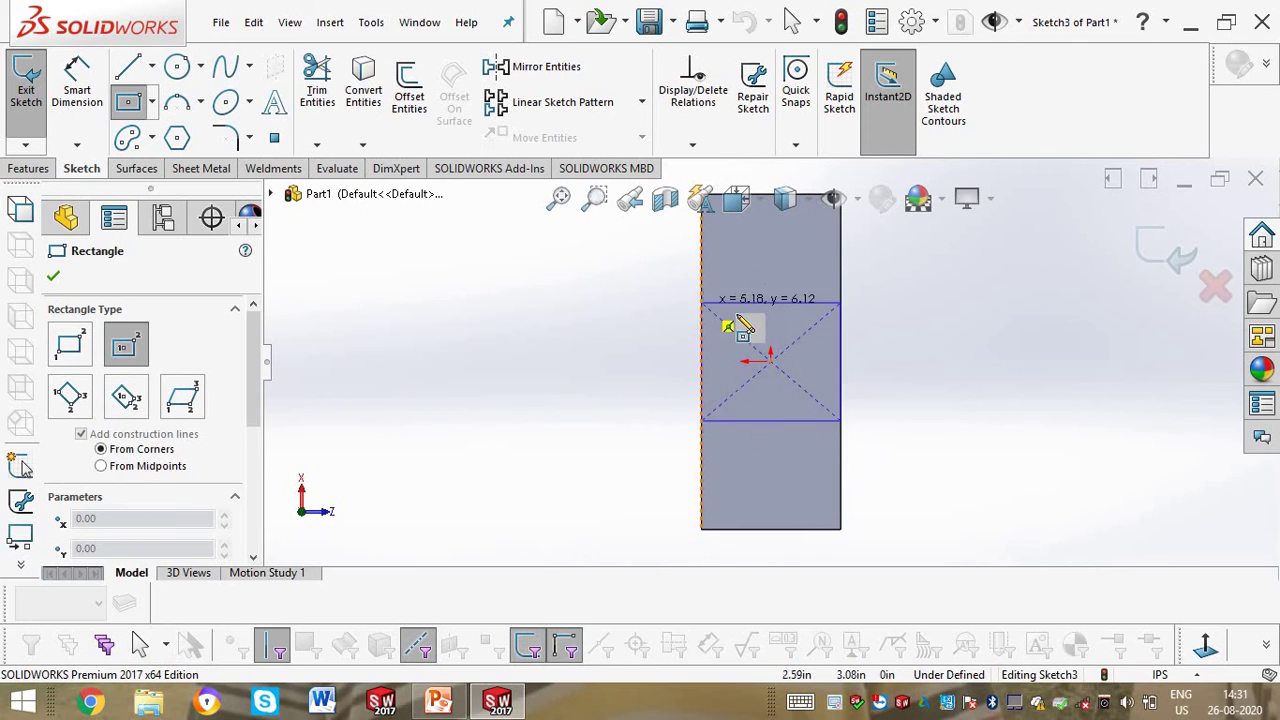
click(731, 314)
key(Escape)
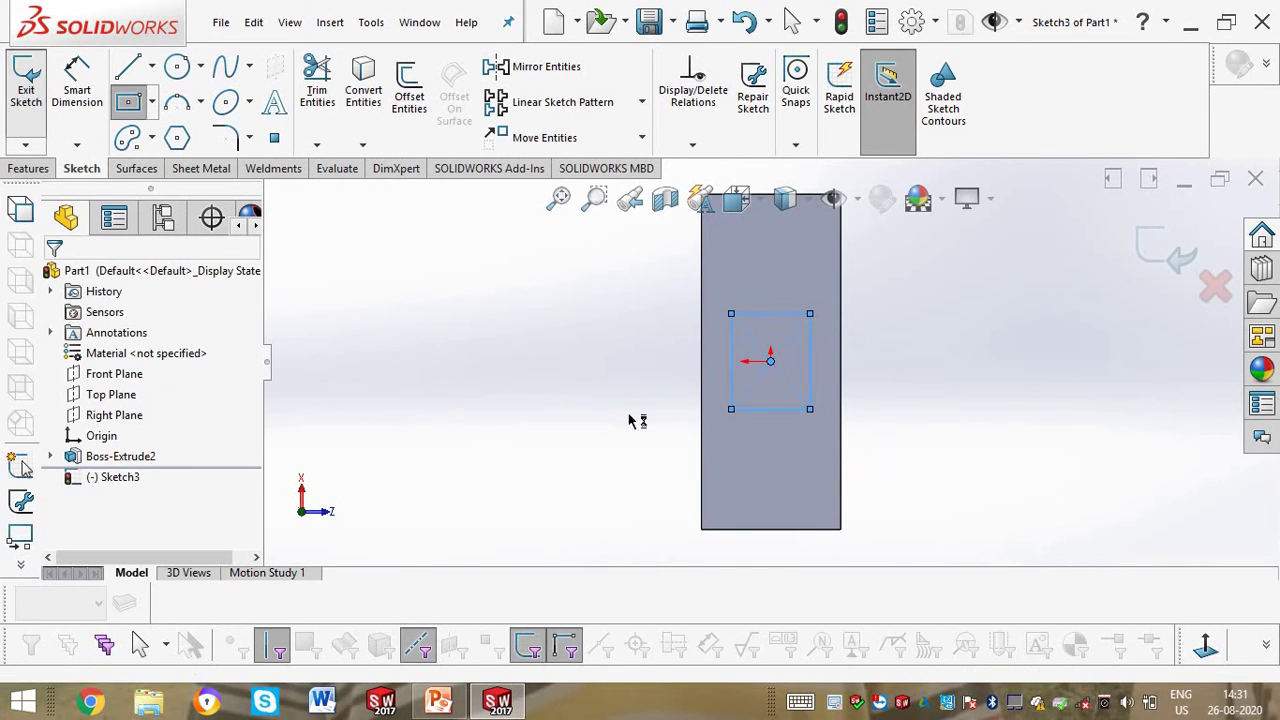
mouse_move(645, 385)
middle_down()
mouse_move(640, 357)
mouse_move(560, 300)
mouse_move(546, 217)
middle_up()
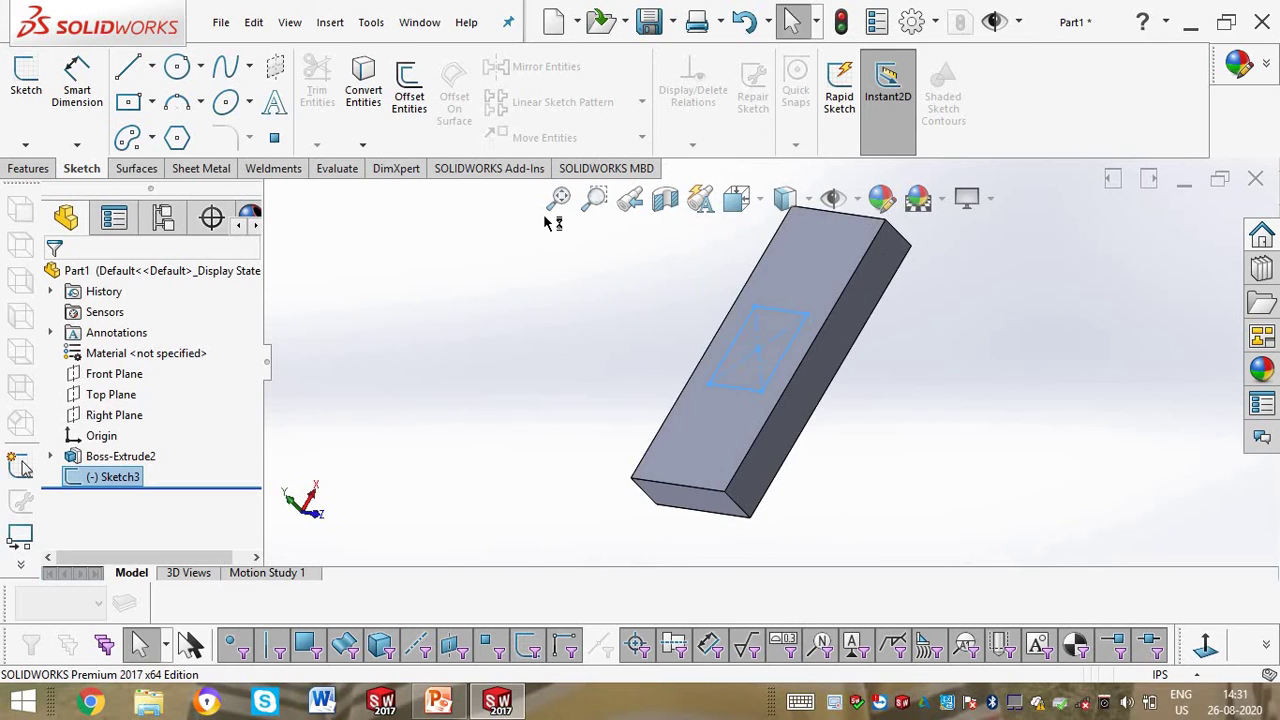
Step: Start an Extruded Cut from the rectangle sketch with a Blind depth of 1 in
click(37, 173)
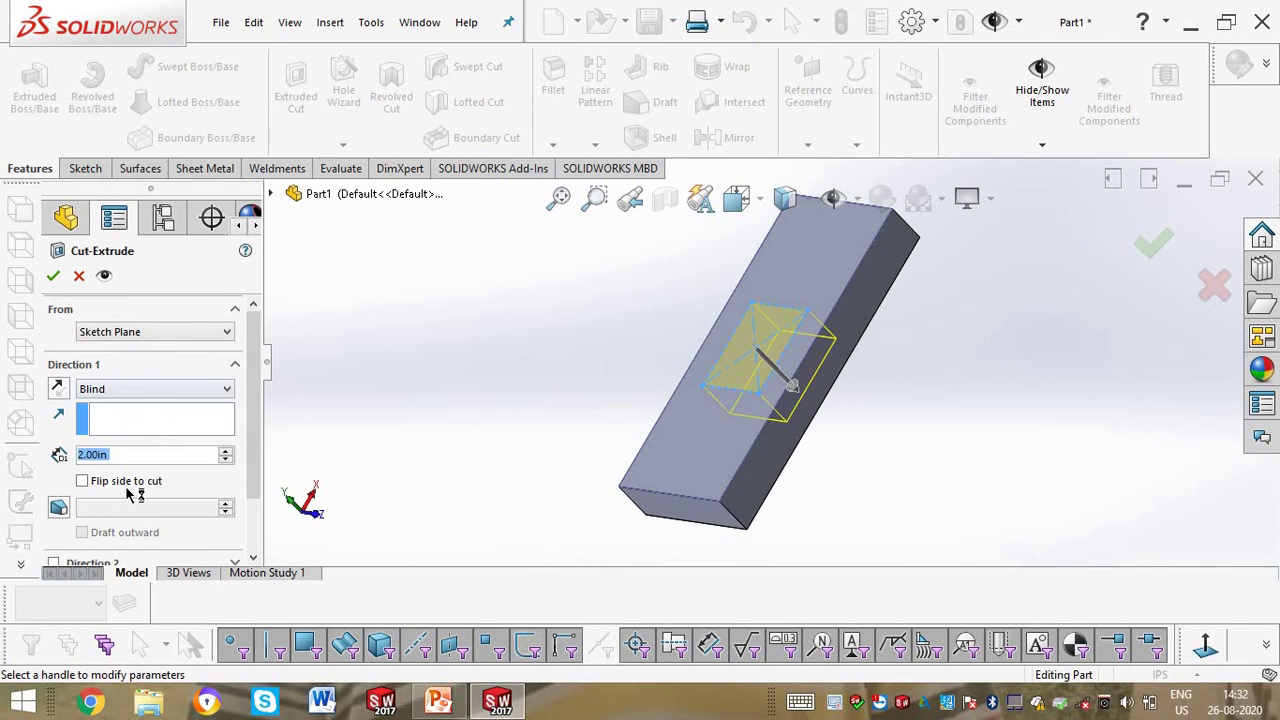
text(1)
key(Return)
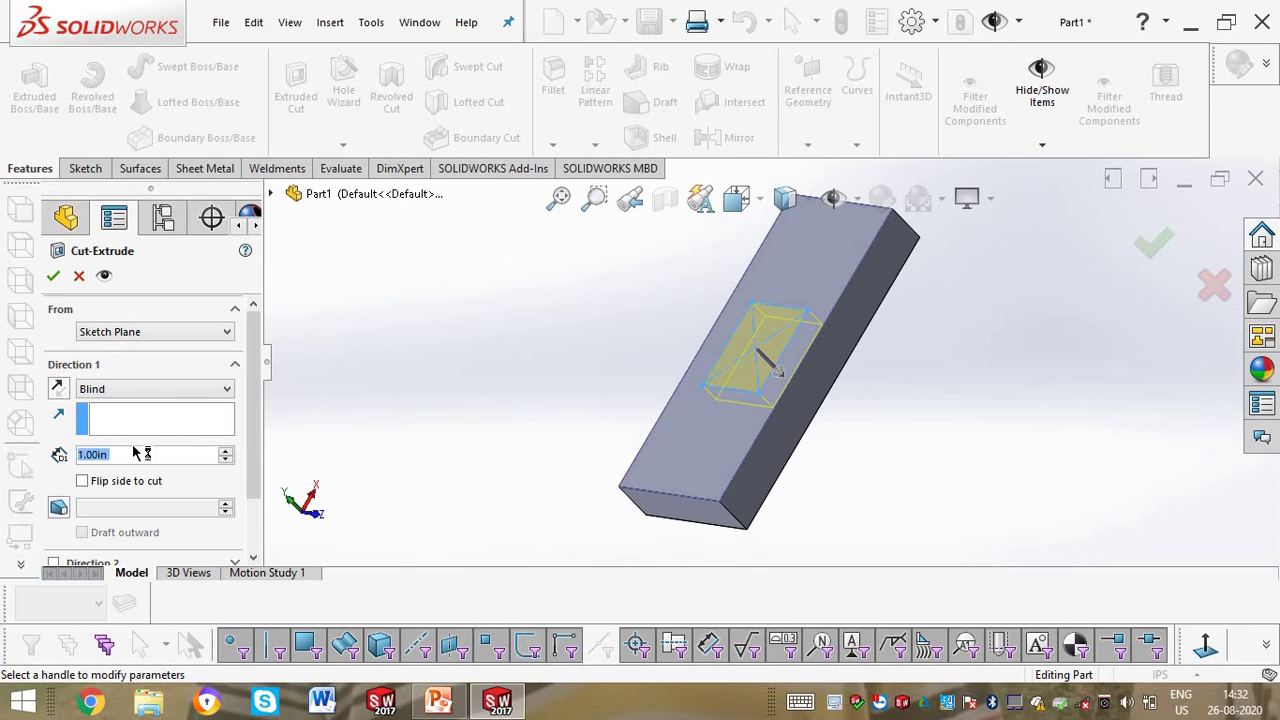
Step: Try the Through All and Up To Next end conditions for the cut
click(167, 390)
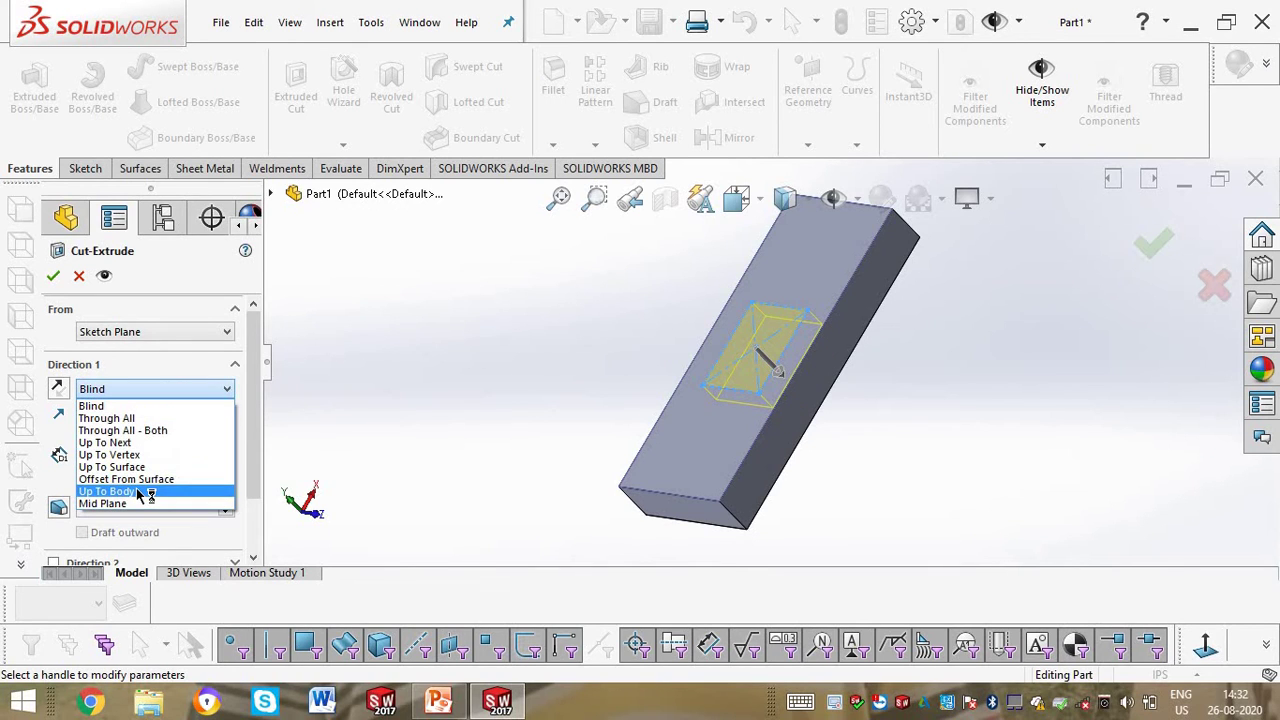
click(181, 424)
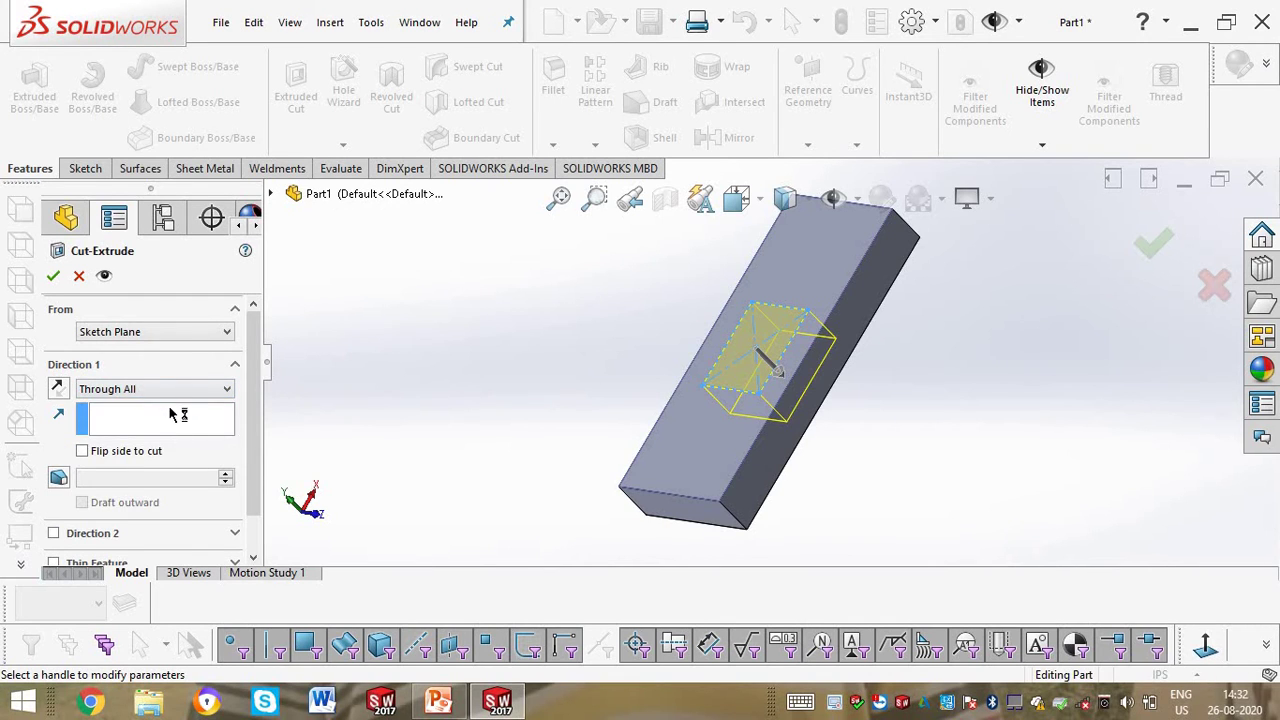
click(170, 391)
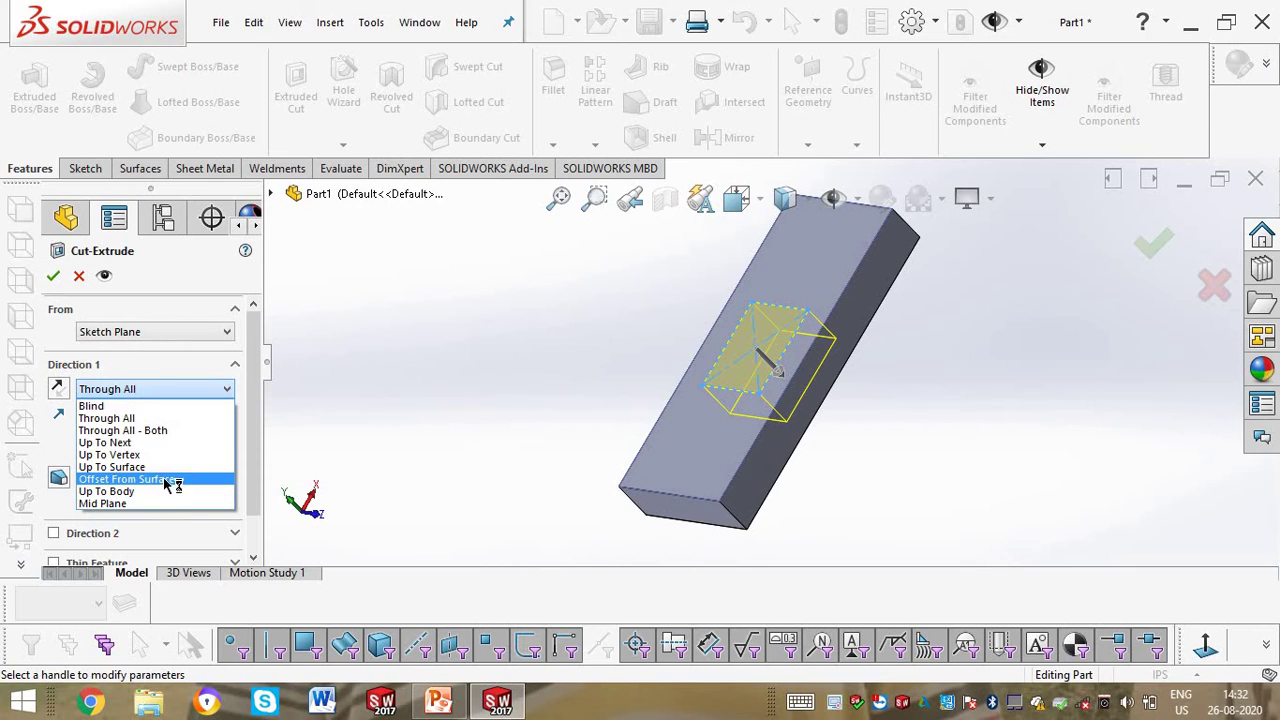
click(205, 443)
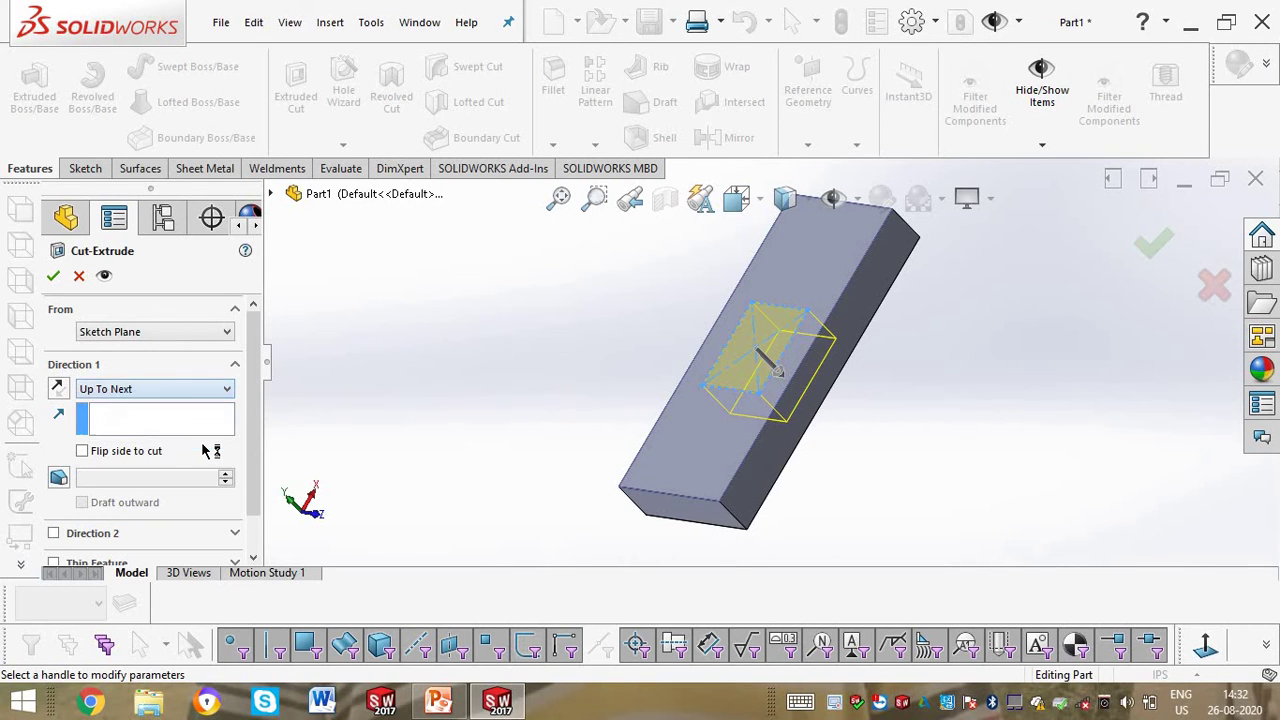
click(173, 392)
click(176, 390)
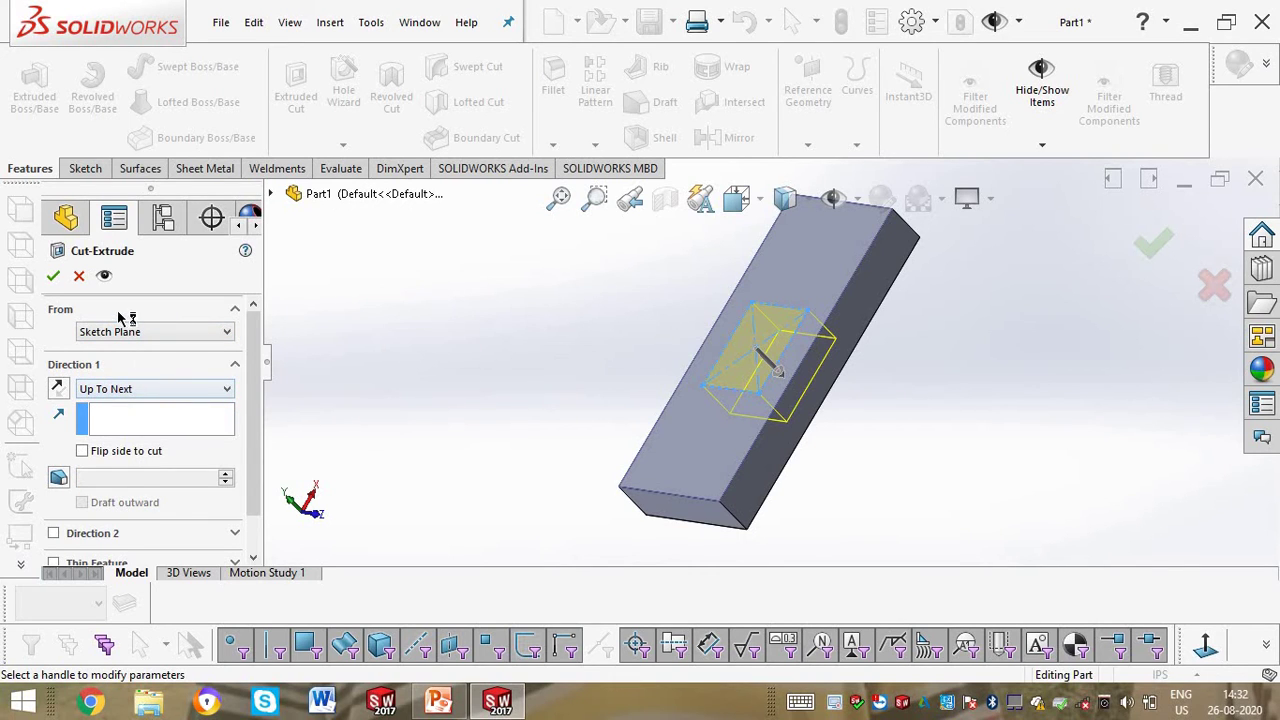
Step: Set the cut's end condition back to Blind and accept the pocket
click(122, 392)
click(128, 407)
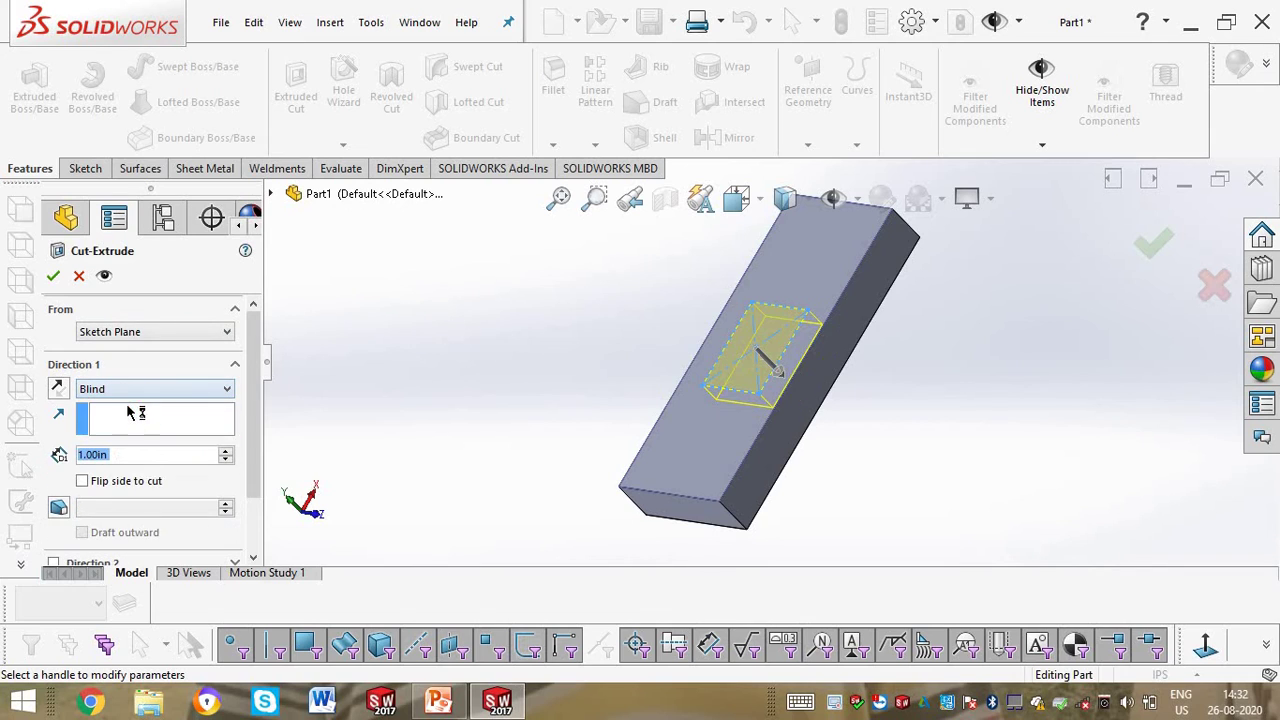
click(139, 480)
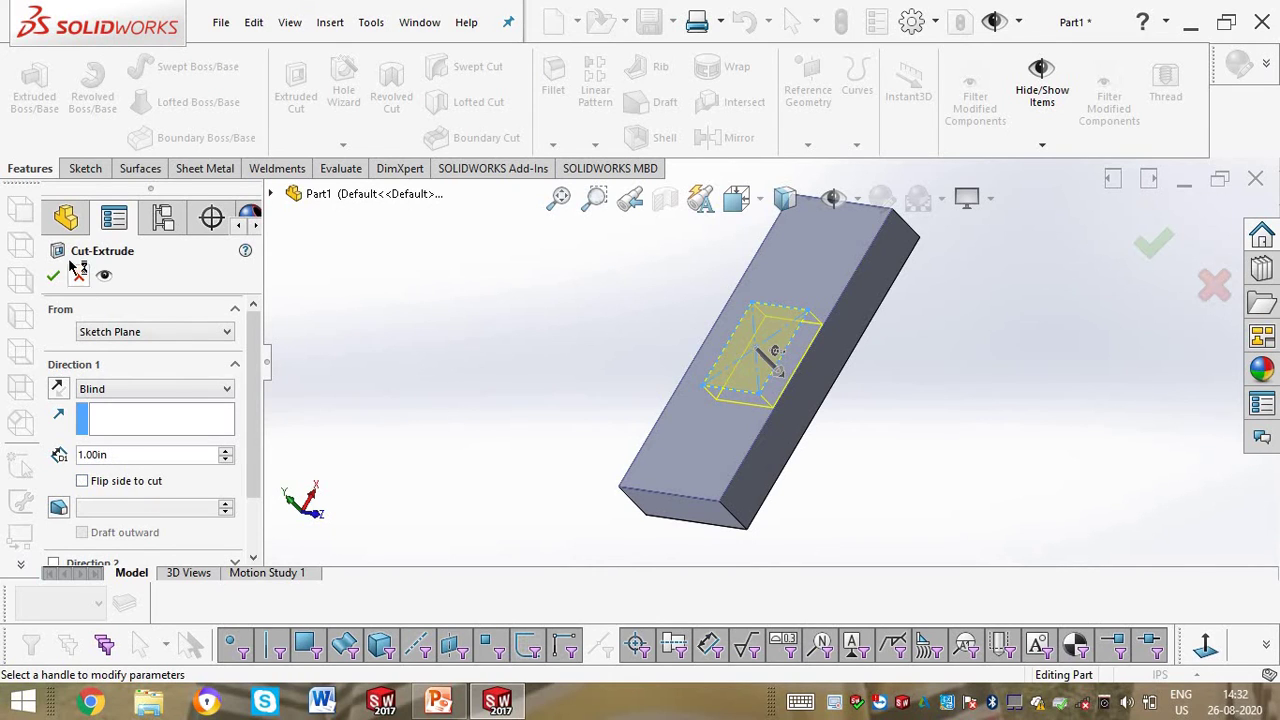
click(53, 284)
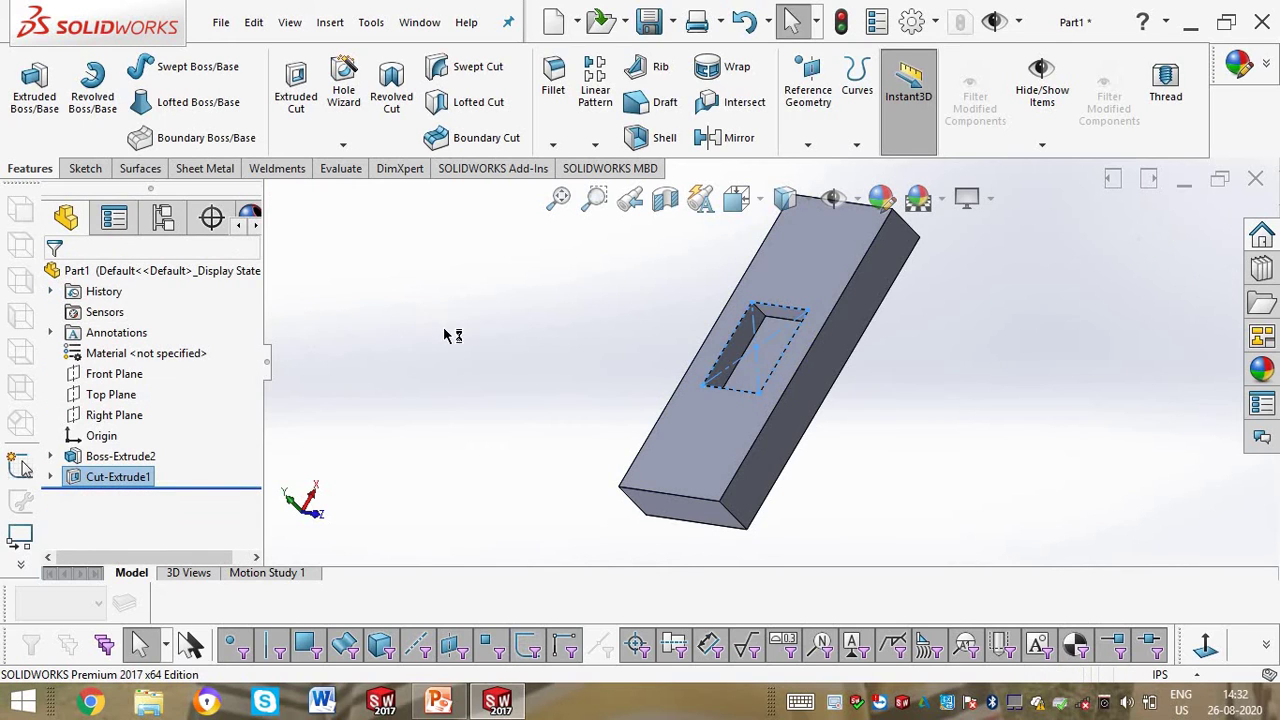
mouse_move(443, 329)
middle_down()
mouse_move(478, 338)
mouse_move(401, 323)
middle_up()
click(401, 323)
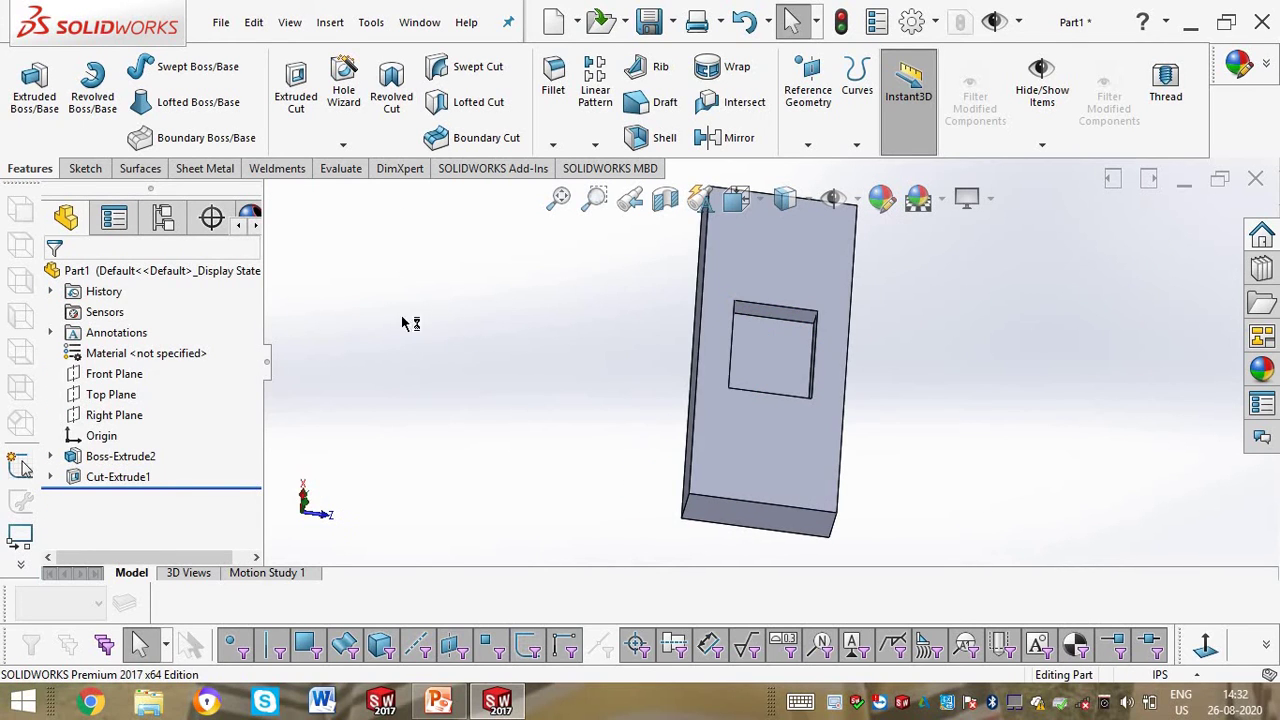
Step: Edit the extruded cut to enable Flip side to cut and accept the change
right_click(110, 477)
click(140, 297)
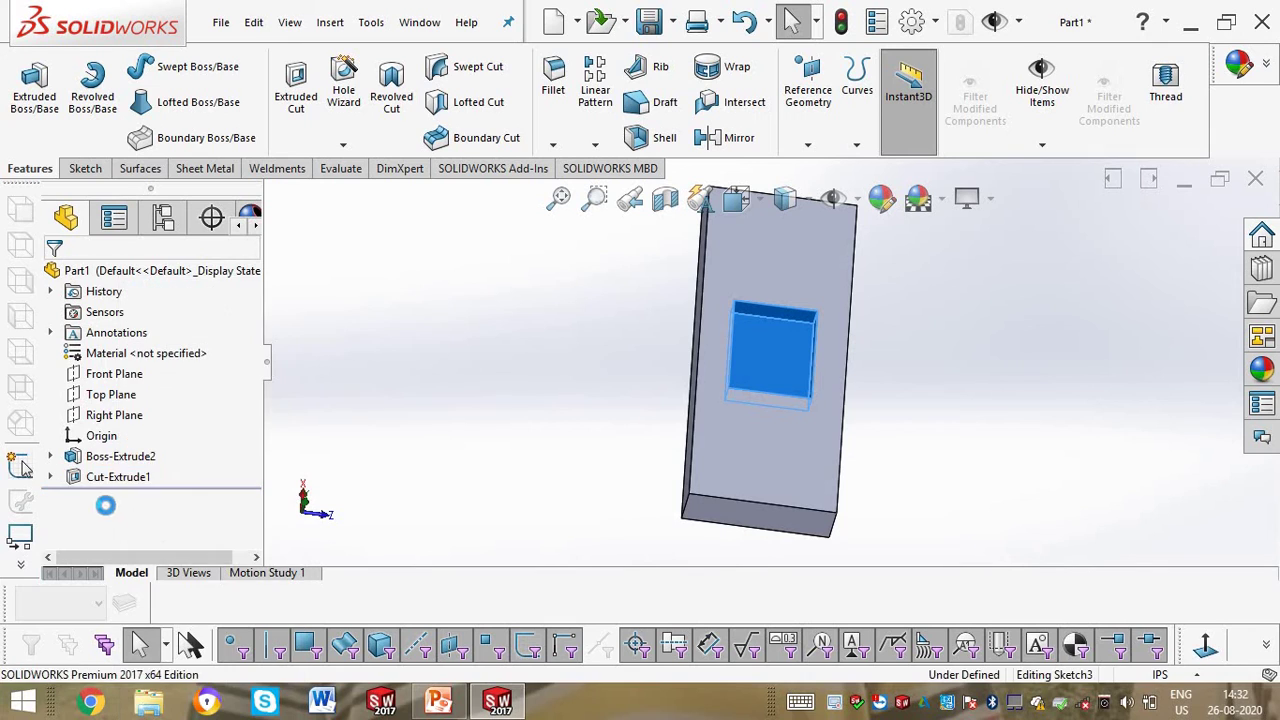
click(84, 481)
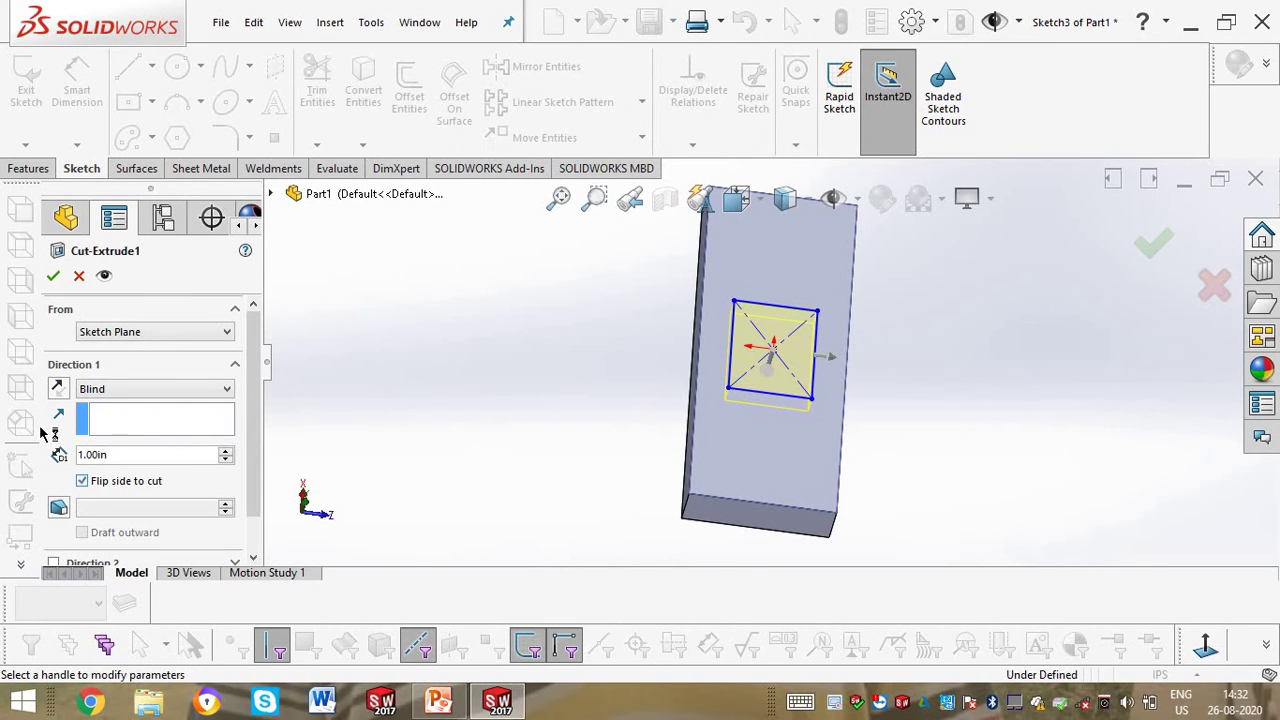
click(55, 272)
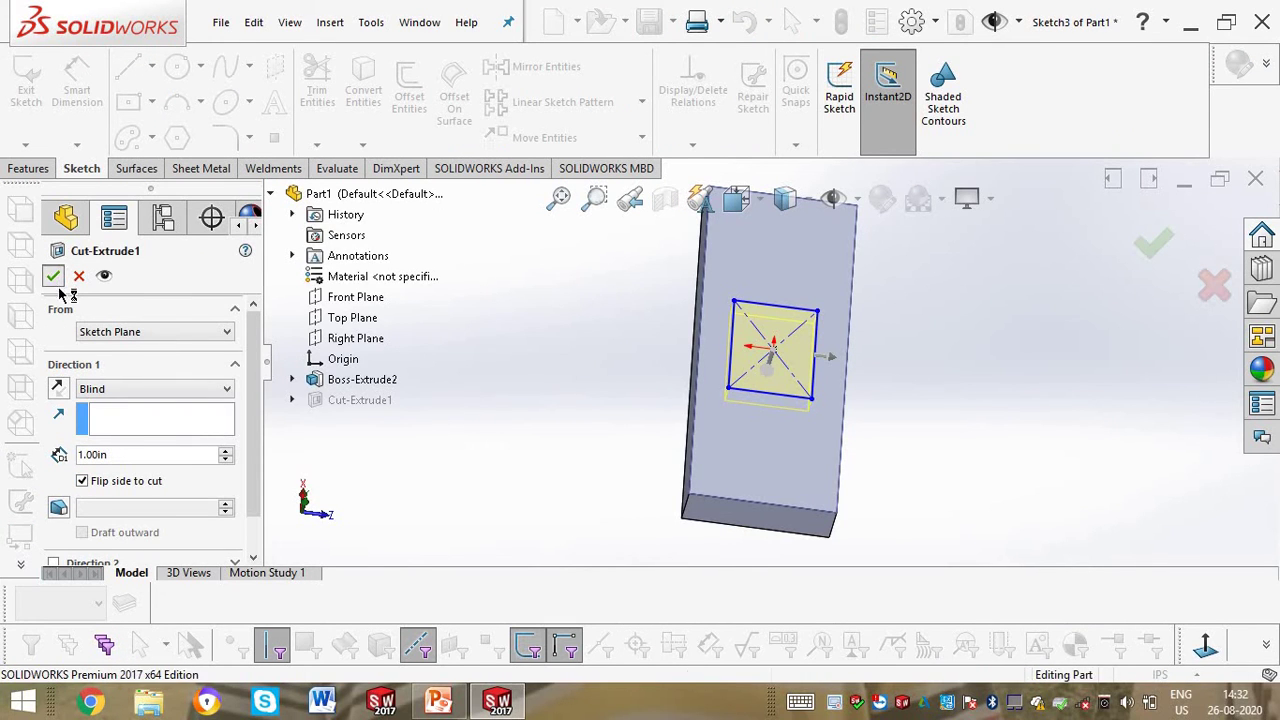
Step: Edit the extruded cut to turn off Flip side to cut and change its start condition to Offset
middle_drag(618, 417, 540, 408)
right_click(118, 478)
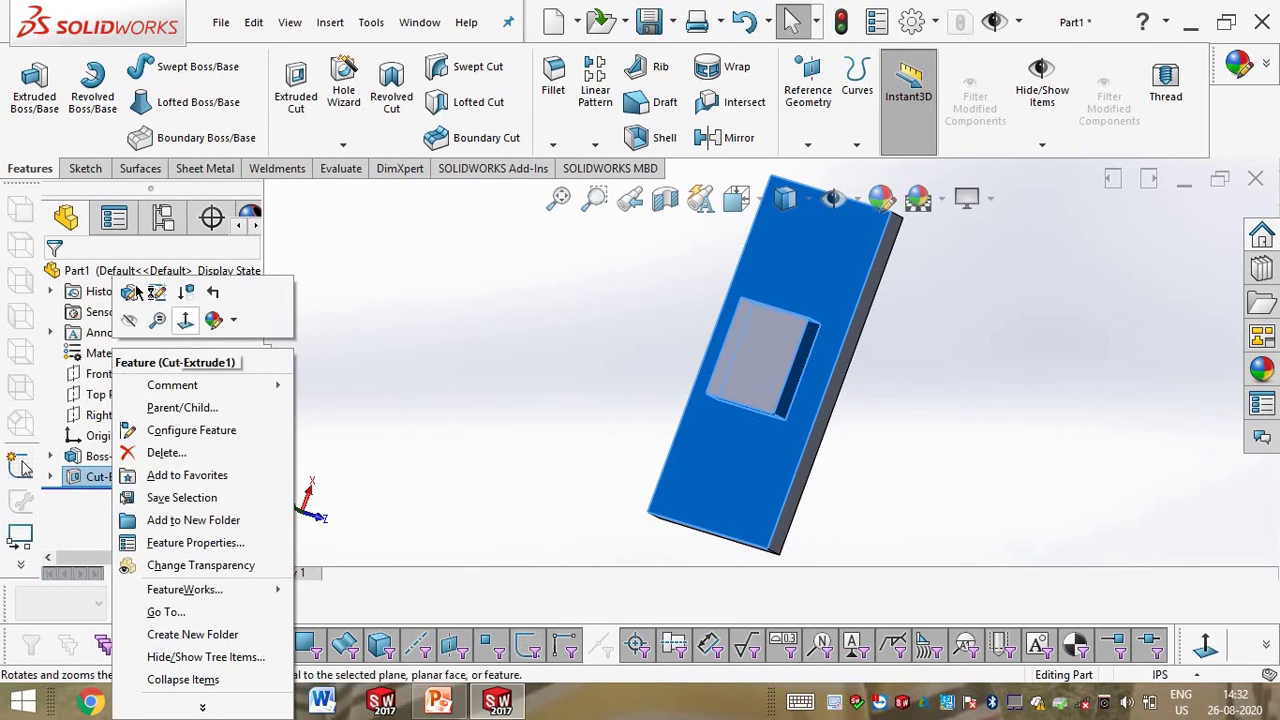
click(149, 290)
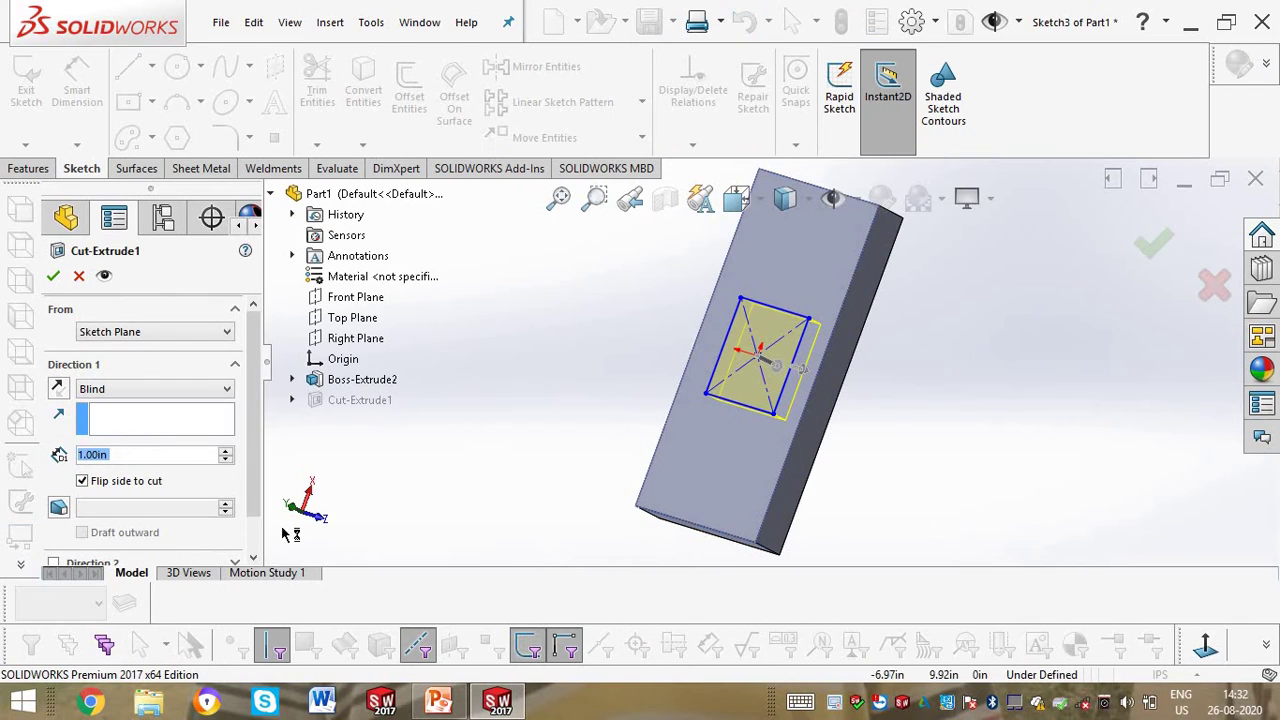
click(186, 389)
click(172, 350)
click(162, 336)
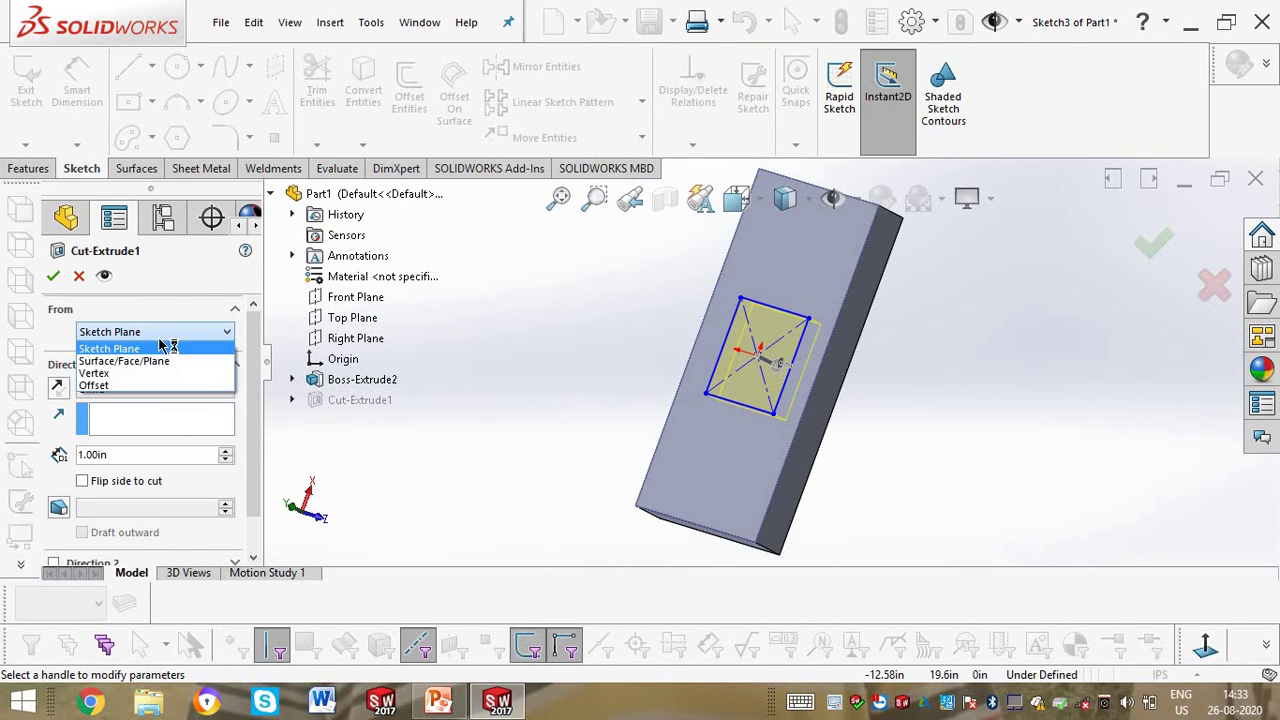
click(140, 385)
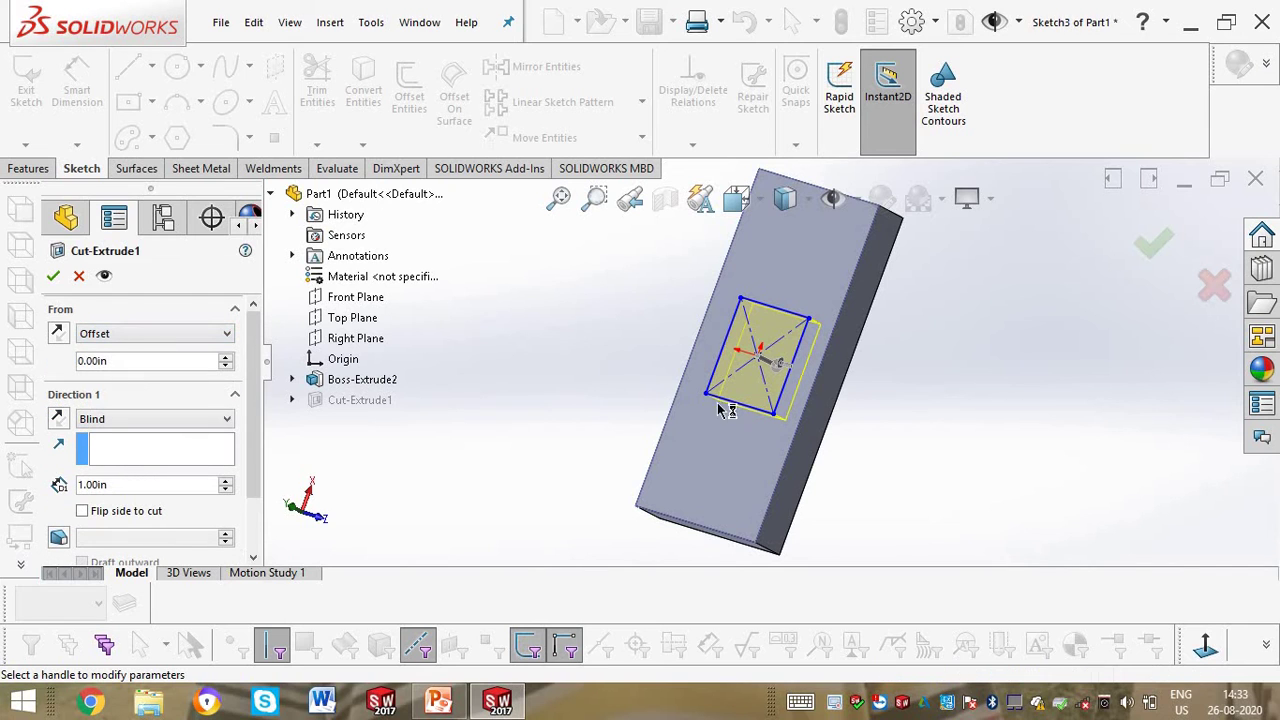
Step: Set the cut's start offset to 0.5 in, try the direction reversal, and accept the cut
mouse_move(668, 385)
middle_down()
mouse_move(600, 360)
mouse_move(677, 411)
middle_up()
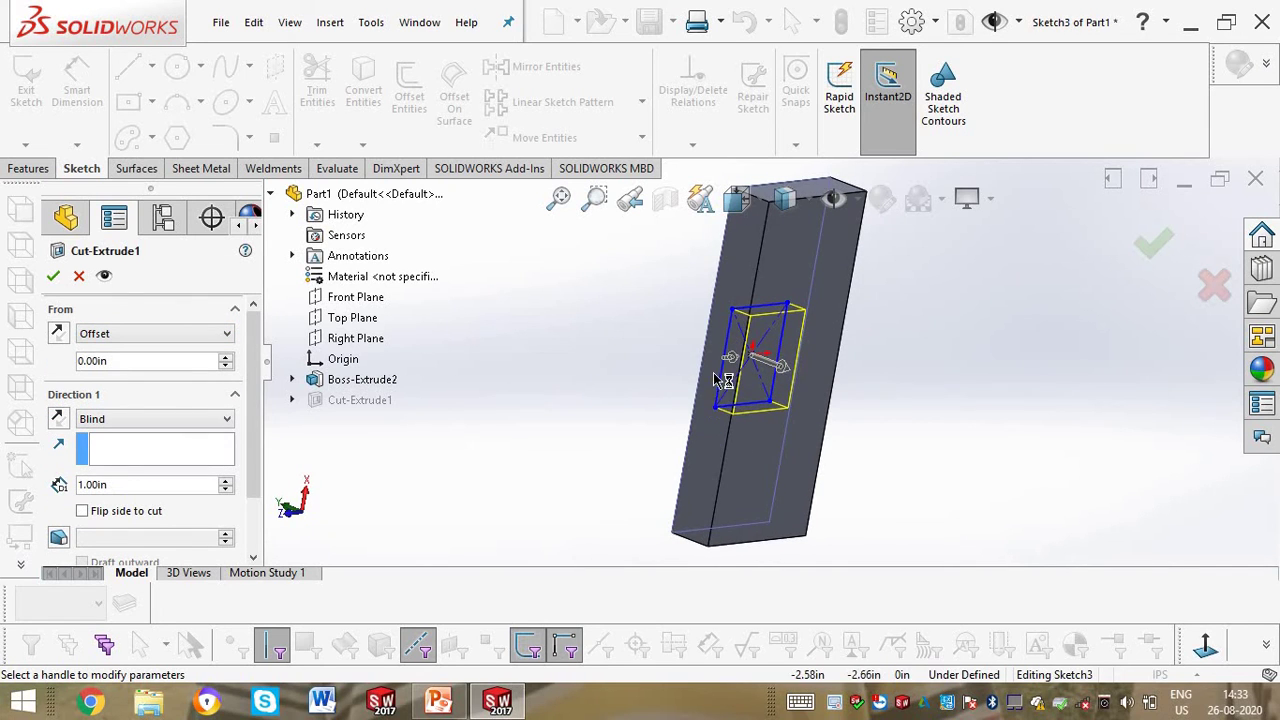
mouse_move(723, 374)
middle_down()
mouse_move(742, 393)
mouse_move(700, 410)
middle_up()
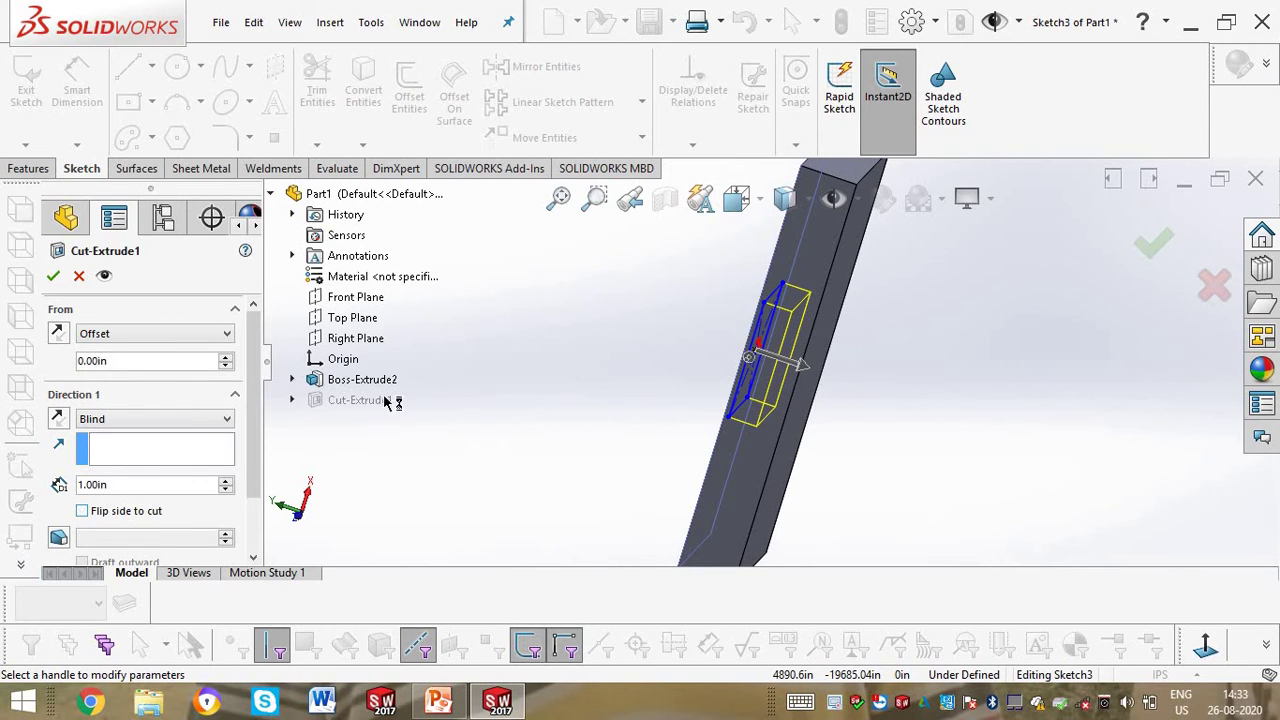
mouse_move(700, 420)
middle_down()
mouse_move(757, 434)
mouse_move(772, 373)
mouse_move(832, 362)
mouse_move(768, 382)
middle_up()
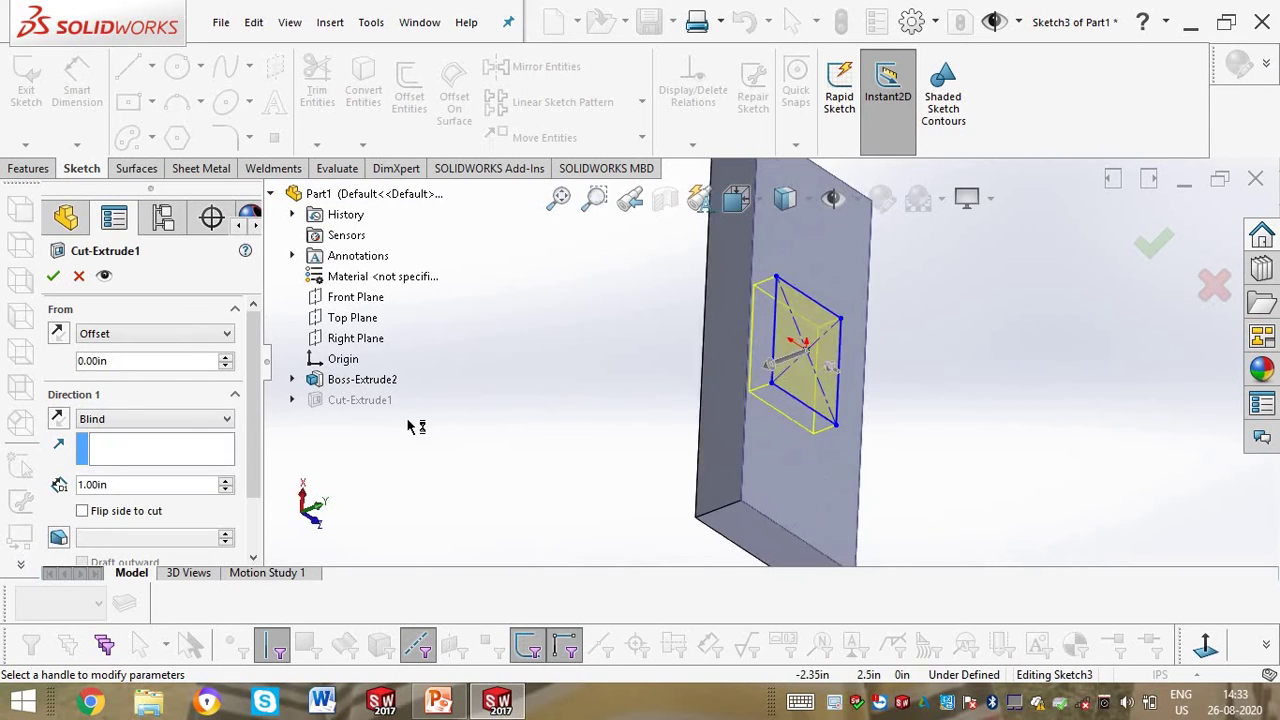
click(136, 361)
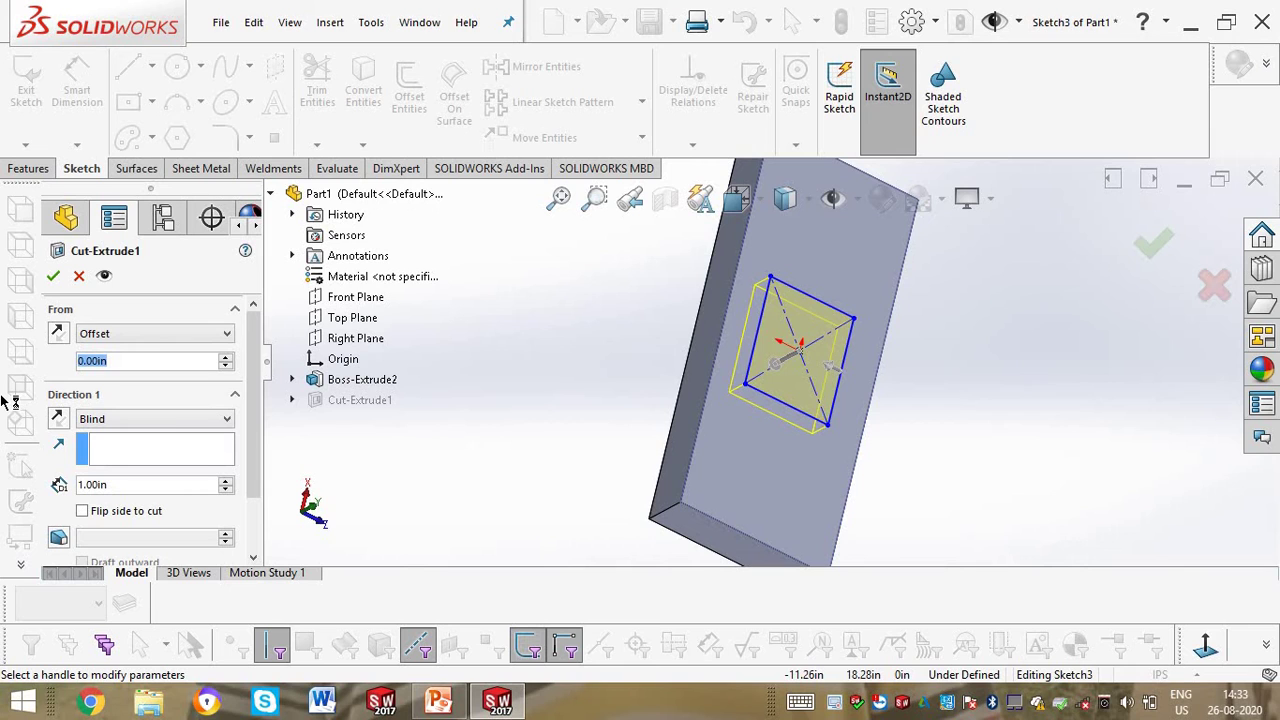
text(0.5)
key(Return)
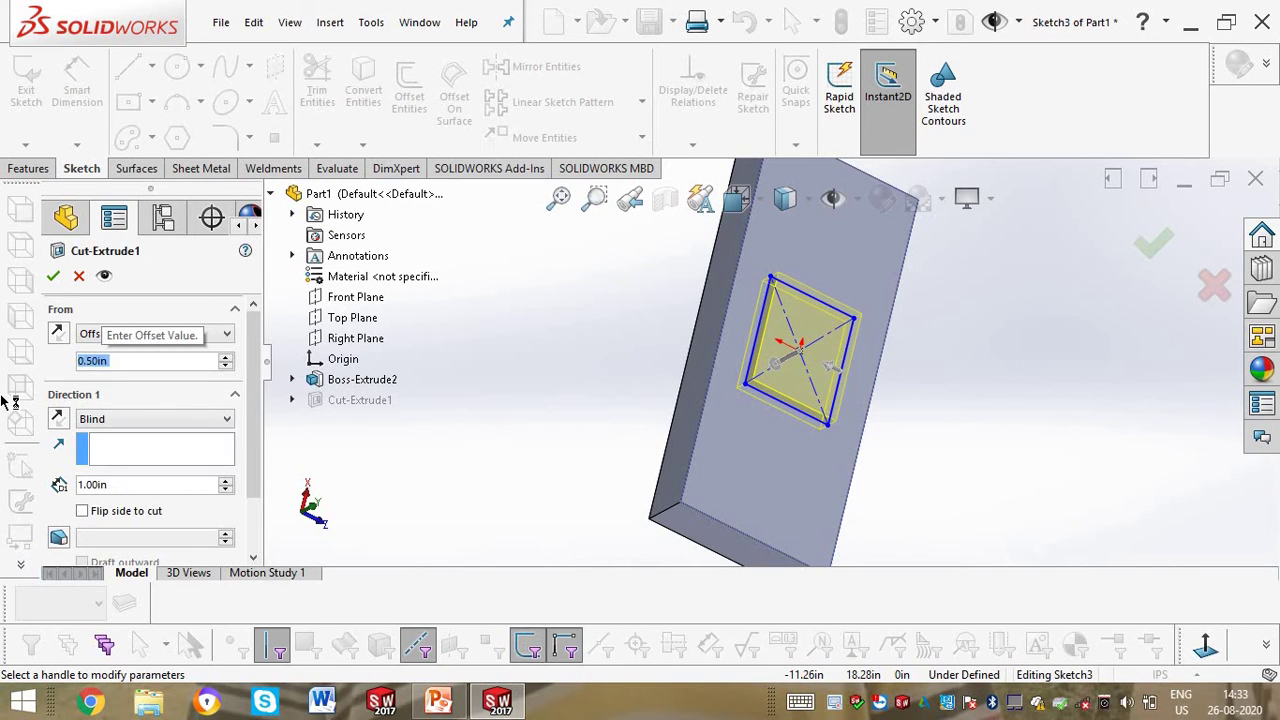
middle_drag(720, 300, 668, 298)
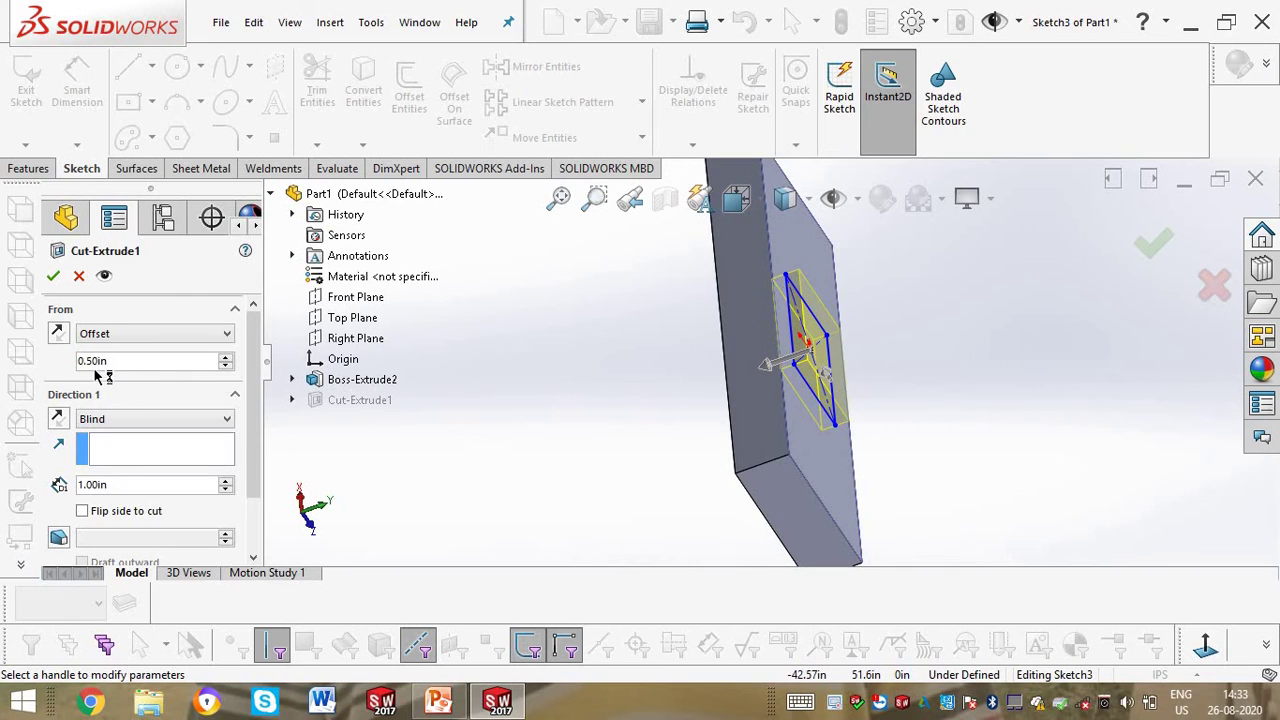
click(57, 420)
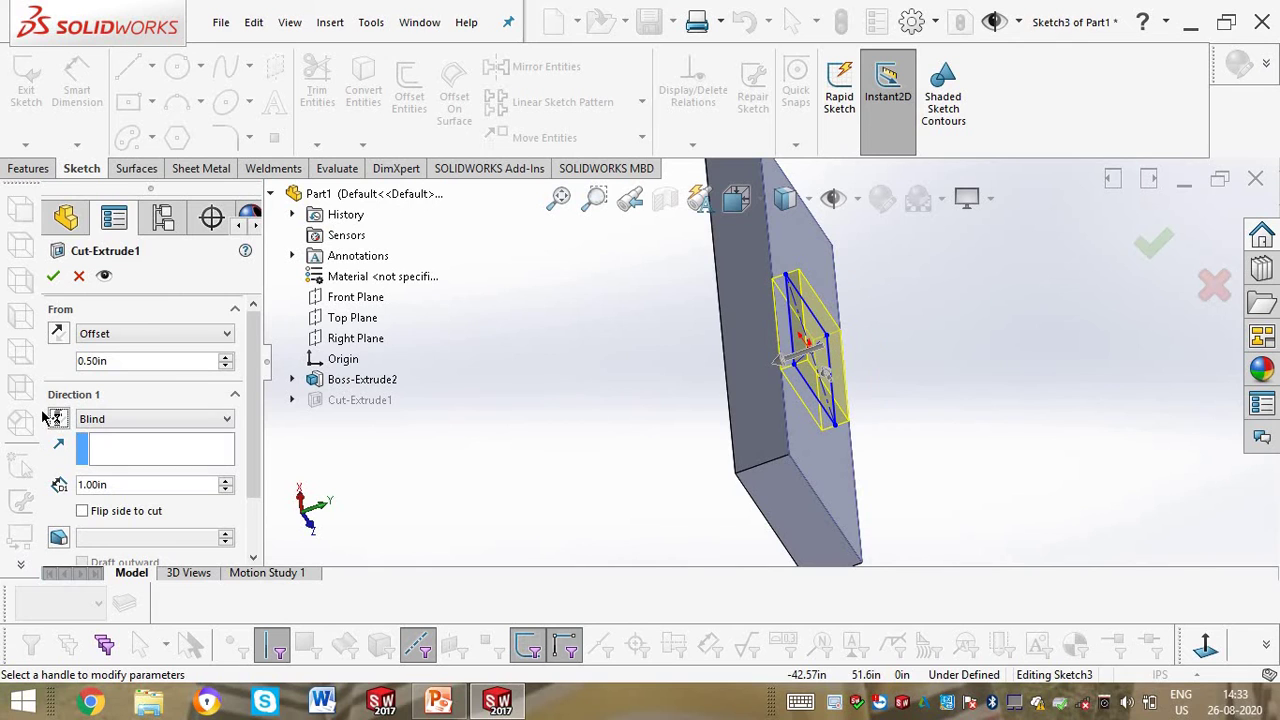
click(55, 277)
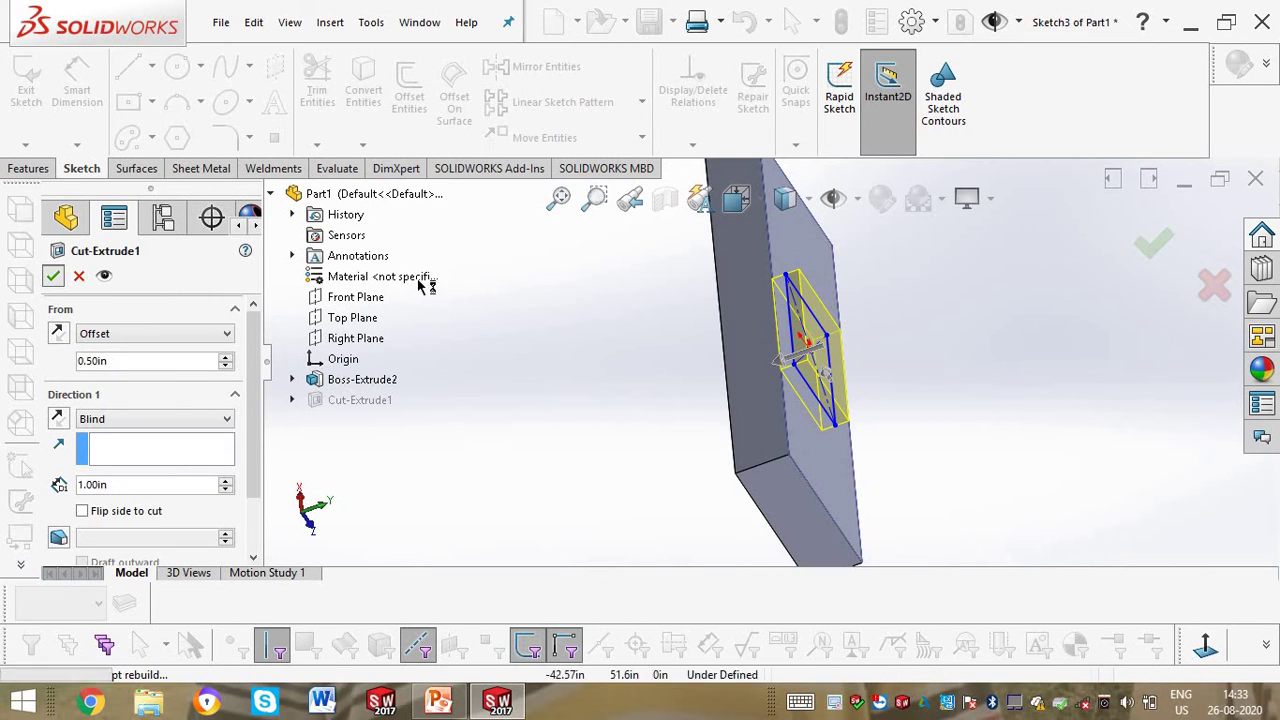
Step: Edit the extruded cut to add a 2° draft and accept the change
middle_drag(579, 293, 470, 290)
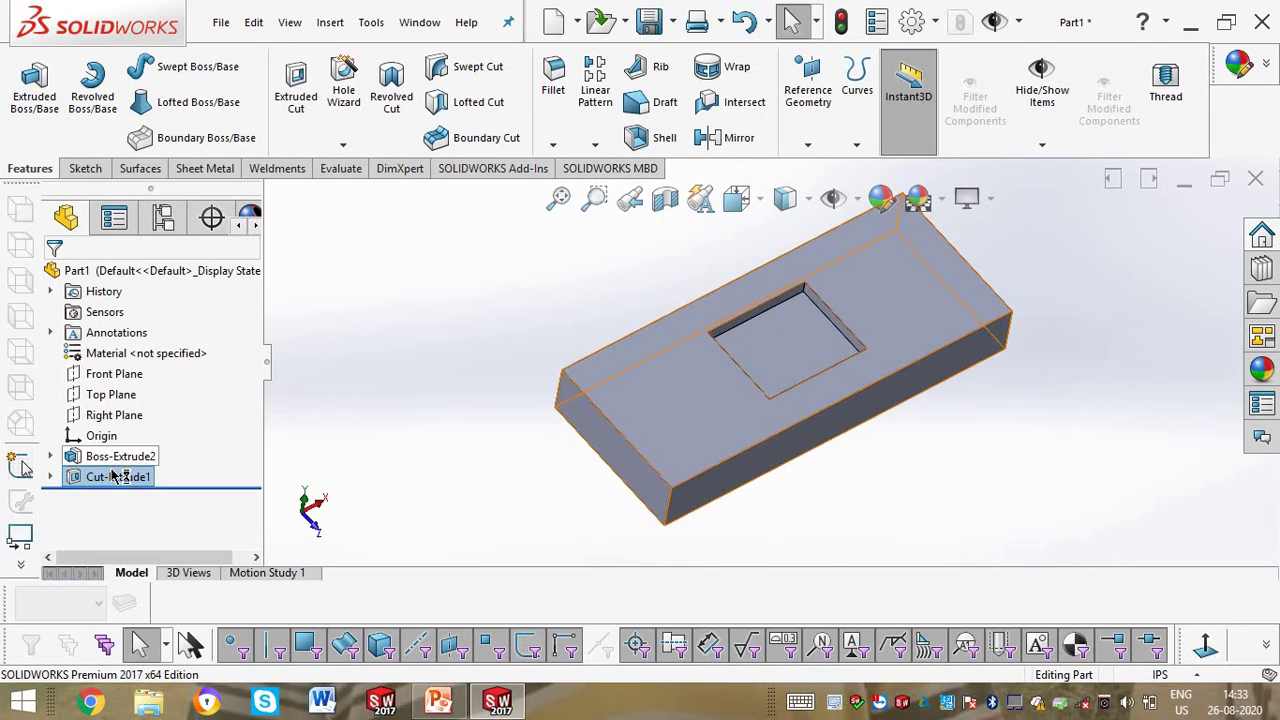
right_click(115, 476)
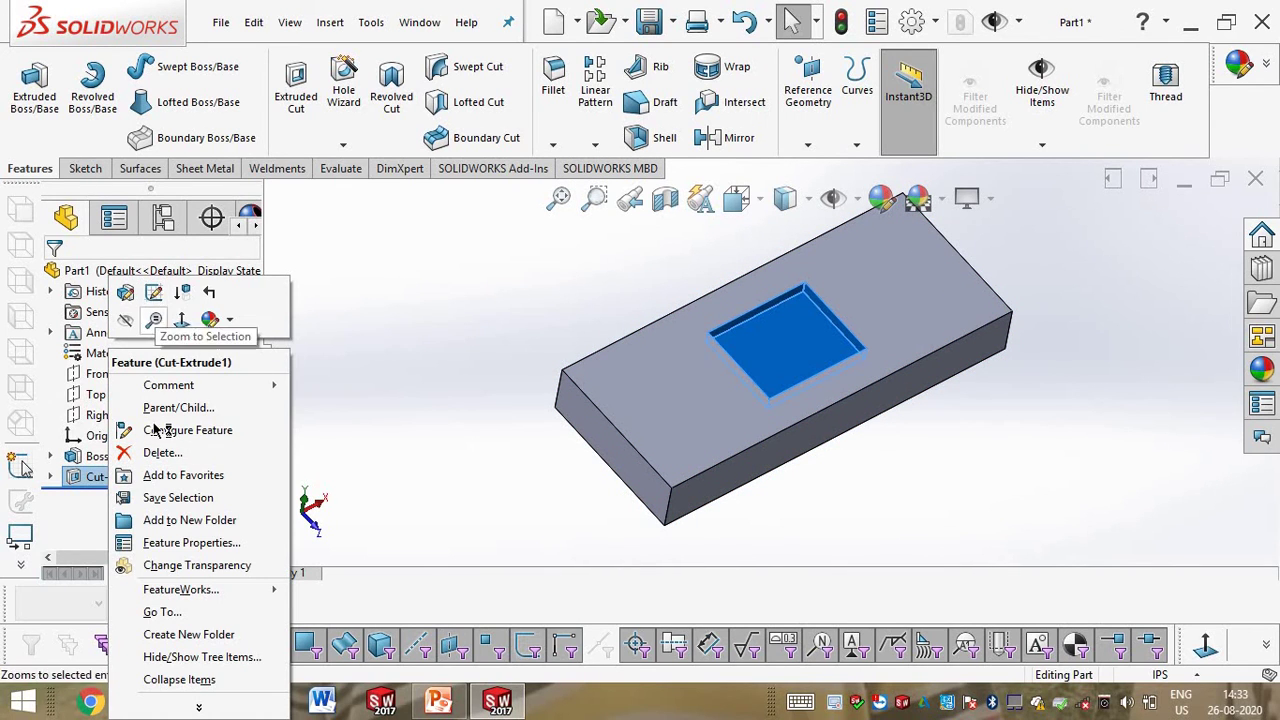
click(155, 292)
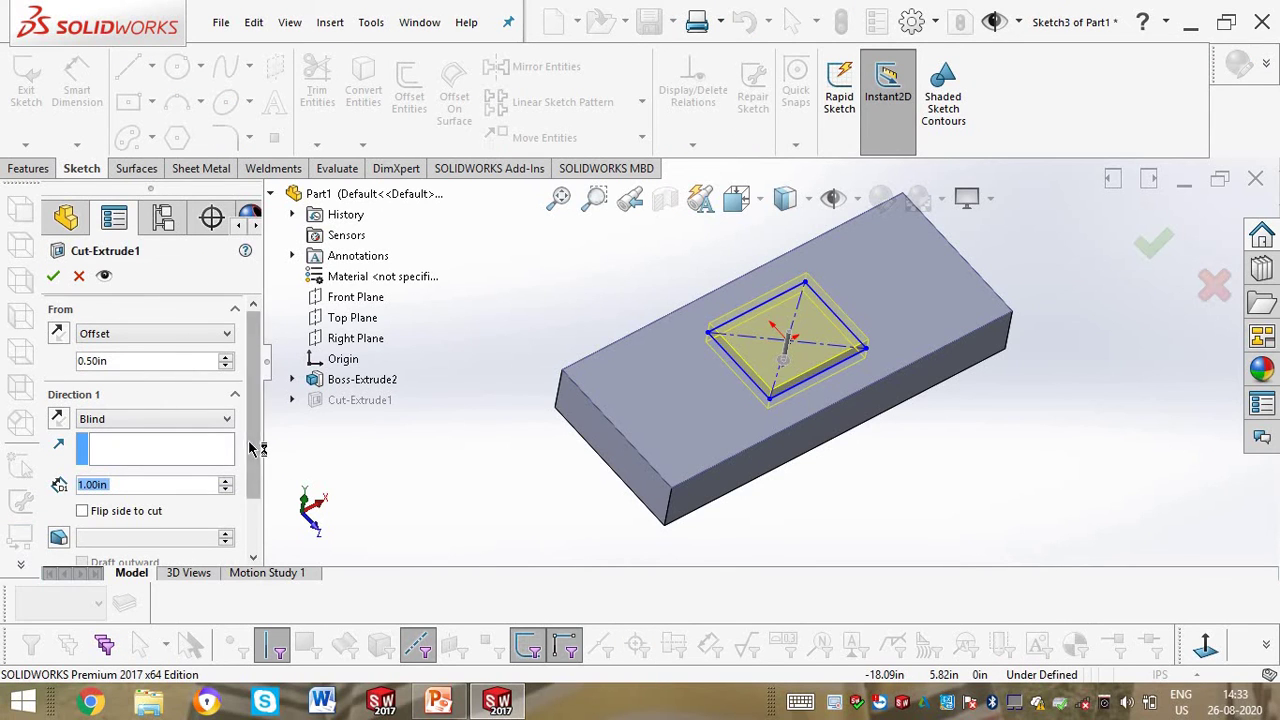
scroll(257, 443, down, 2)
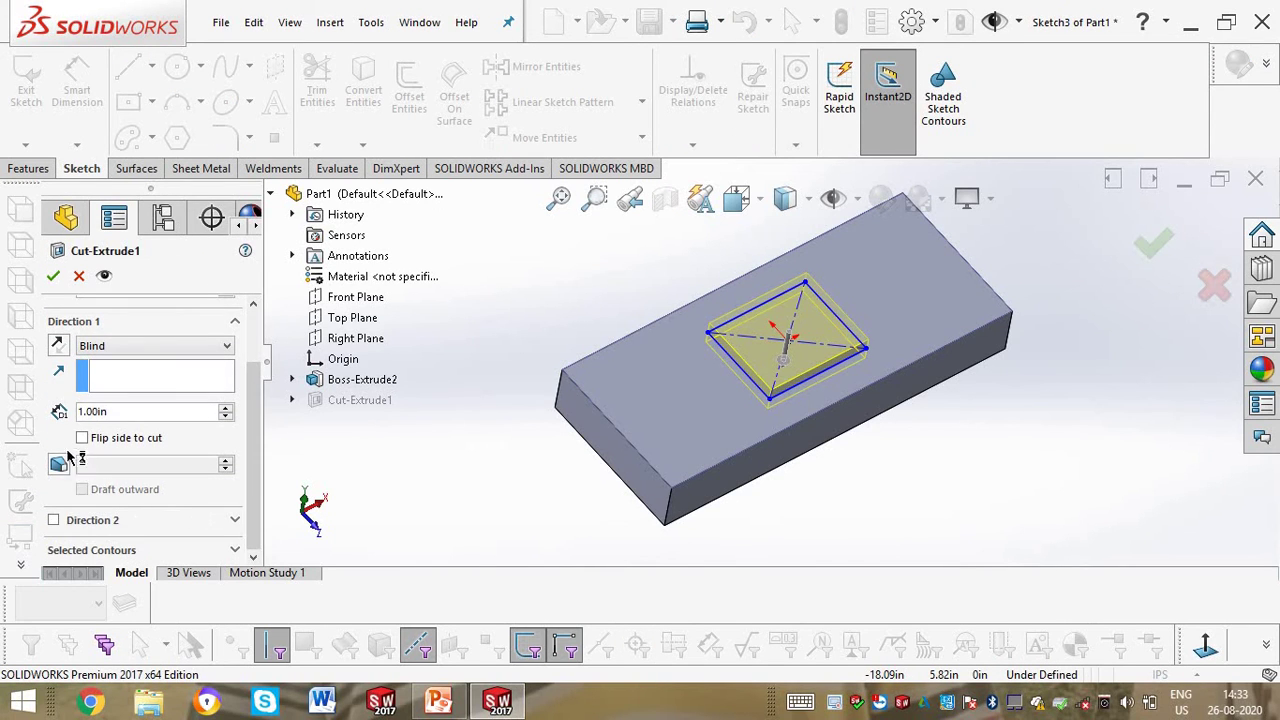
click(59, 464)
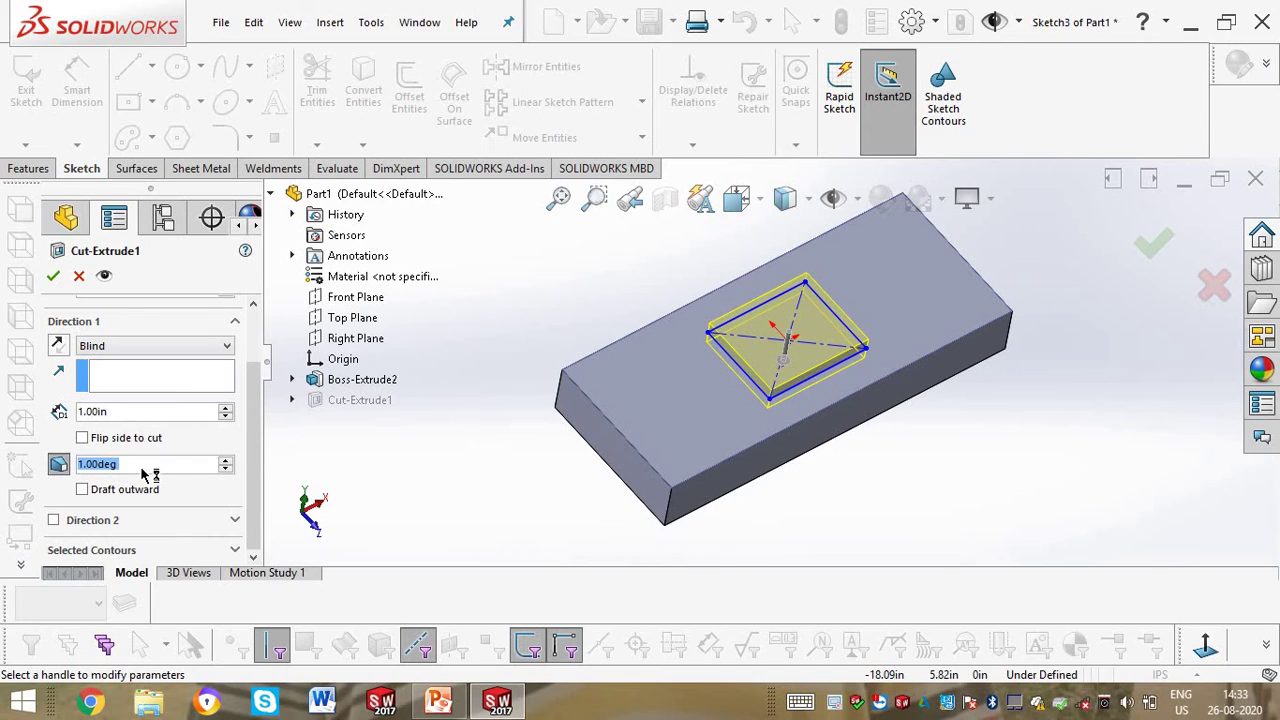
text(2)
key(Return)
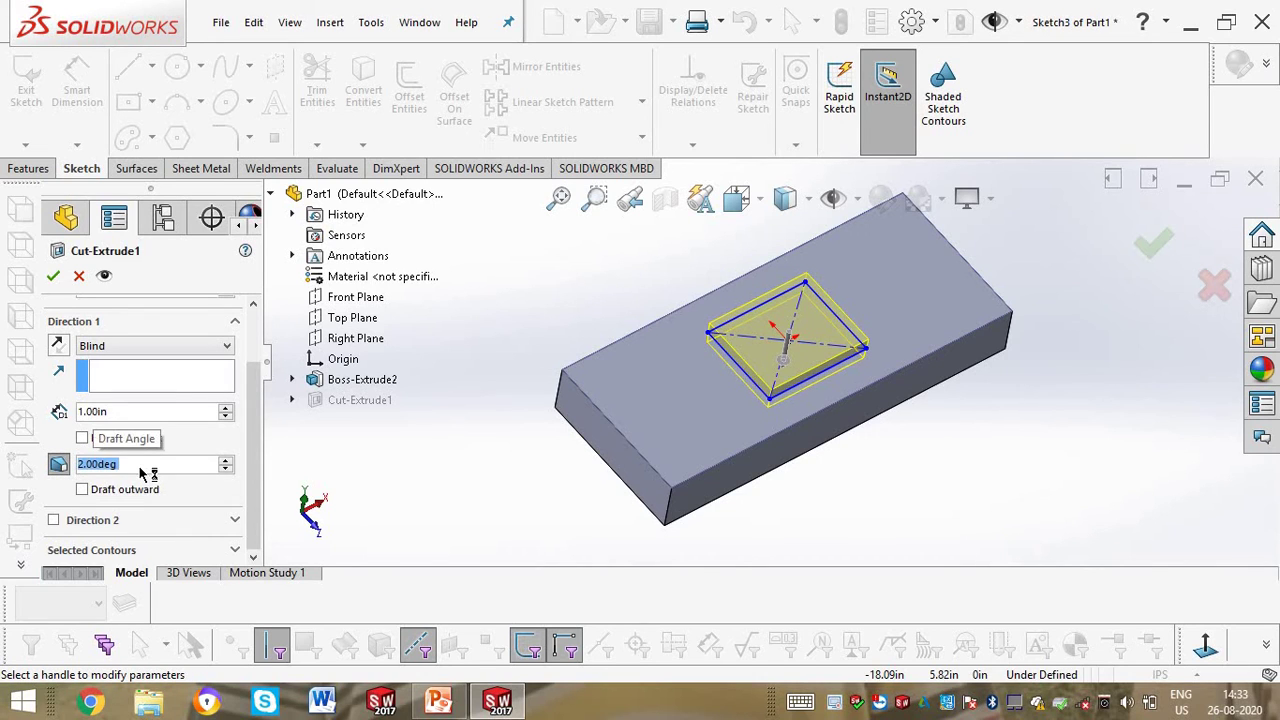
click(56, 276)
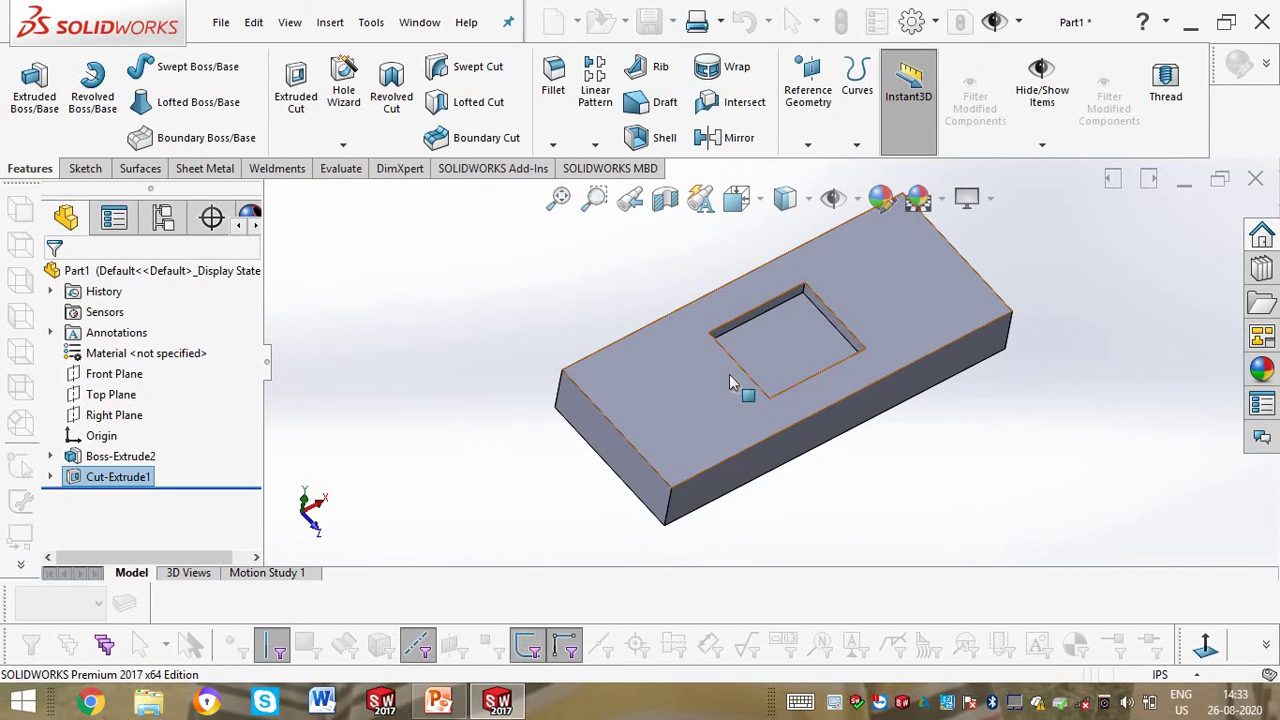
Step: Reopen the extruded cut for editing and set its draft angle to 5°
scroll(812, 351, up, 3)
middle_drag(772, 345, 805, 445)
scroll(772, 352, down, 7)
scroll(772, 350, down, 2)
right_click(133, 475)
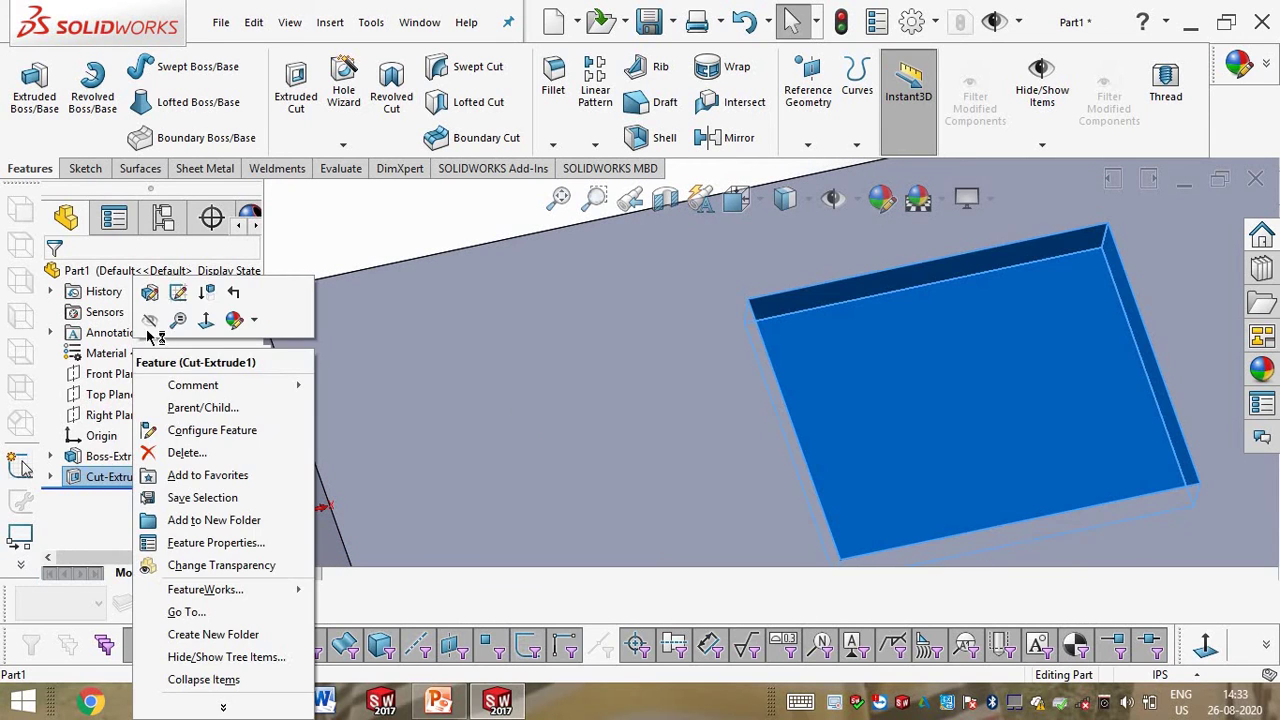
click(149, 291)
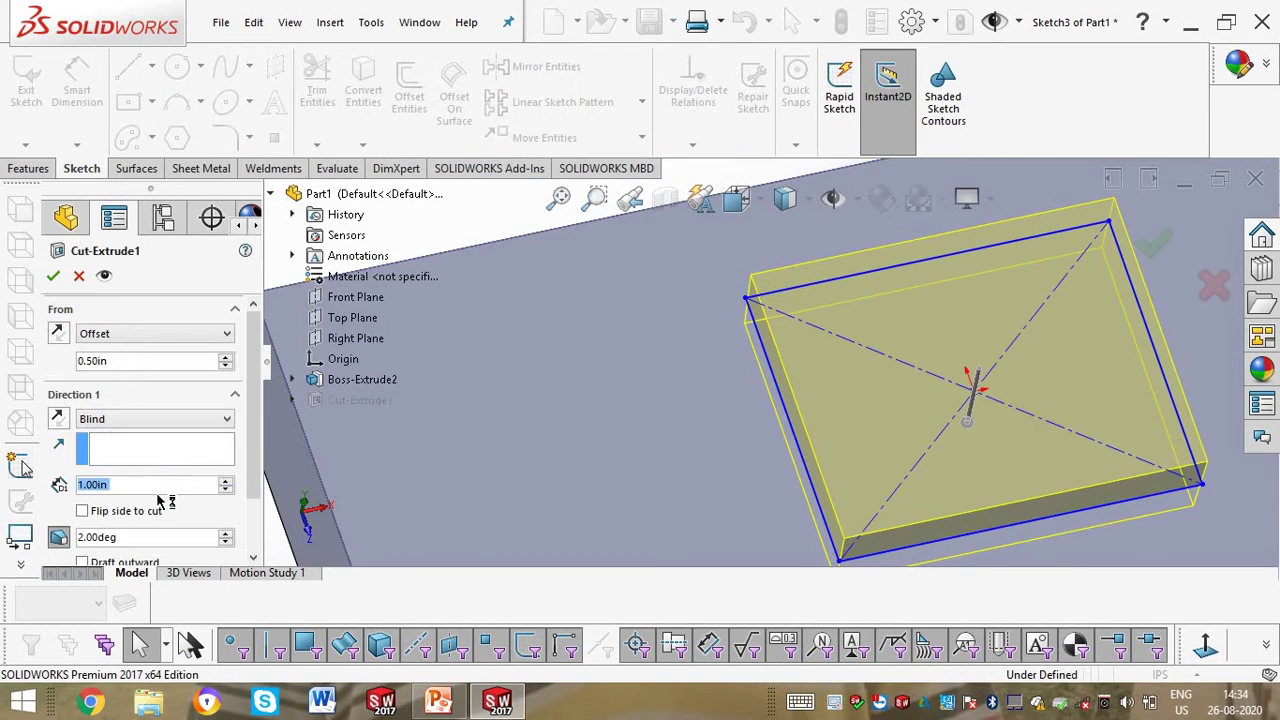
scroll(257, 486, down, 3)
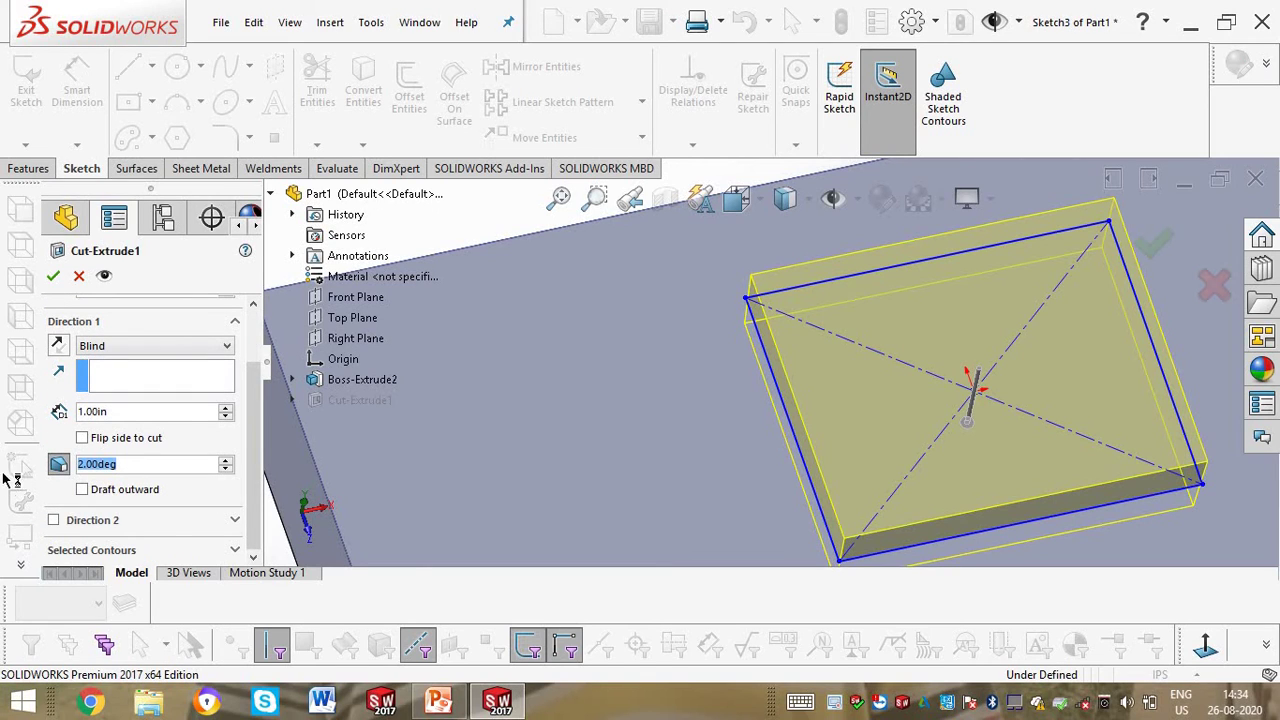
text(5)
key(Return)
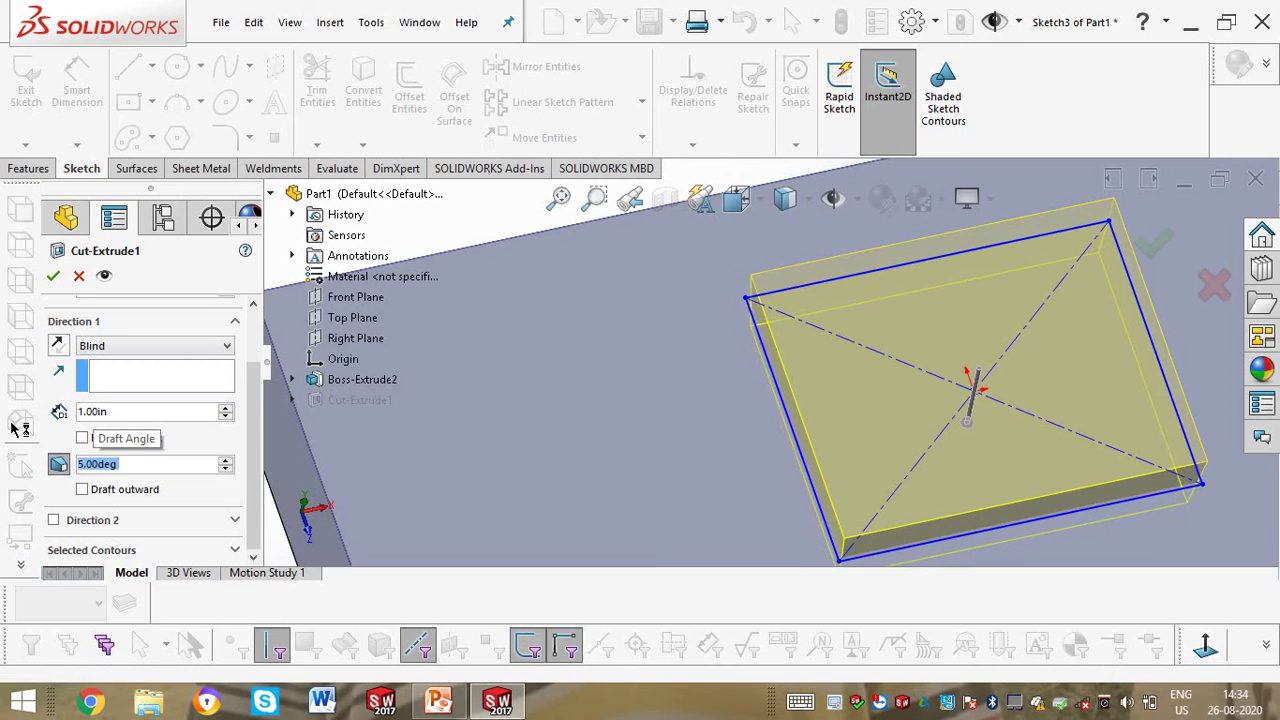
Step: Set the cut's draft angle to 10°, enable Draft outward, and accept the change
text(10)
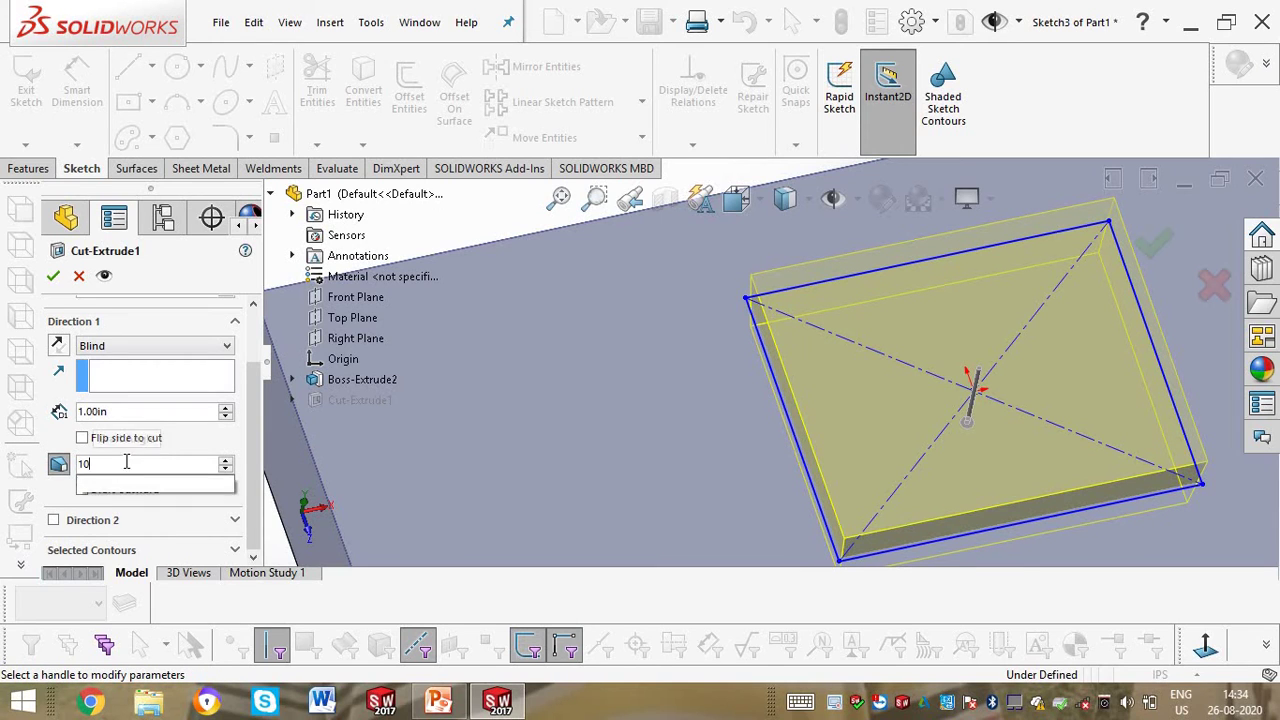
key(Return)
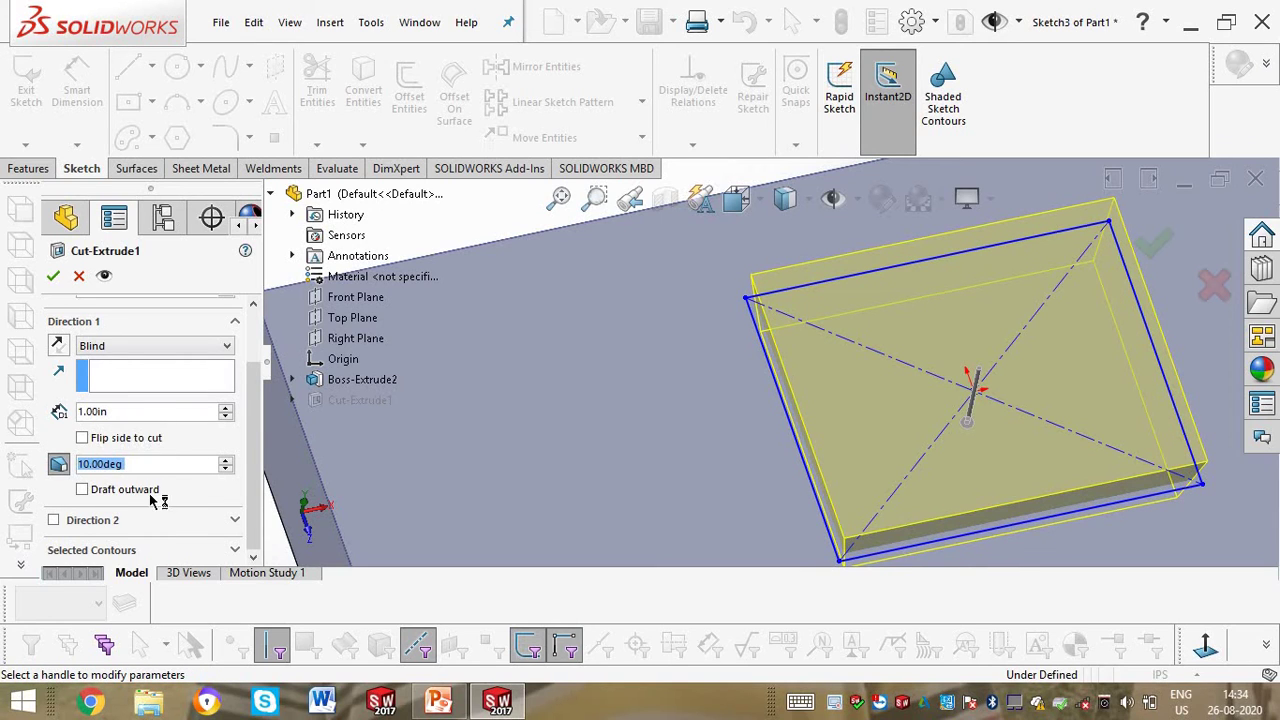
click(82, 489)
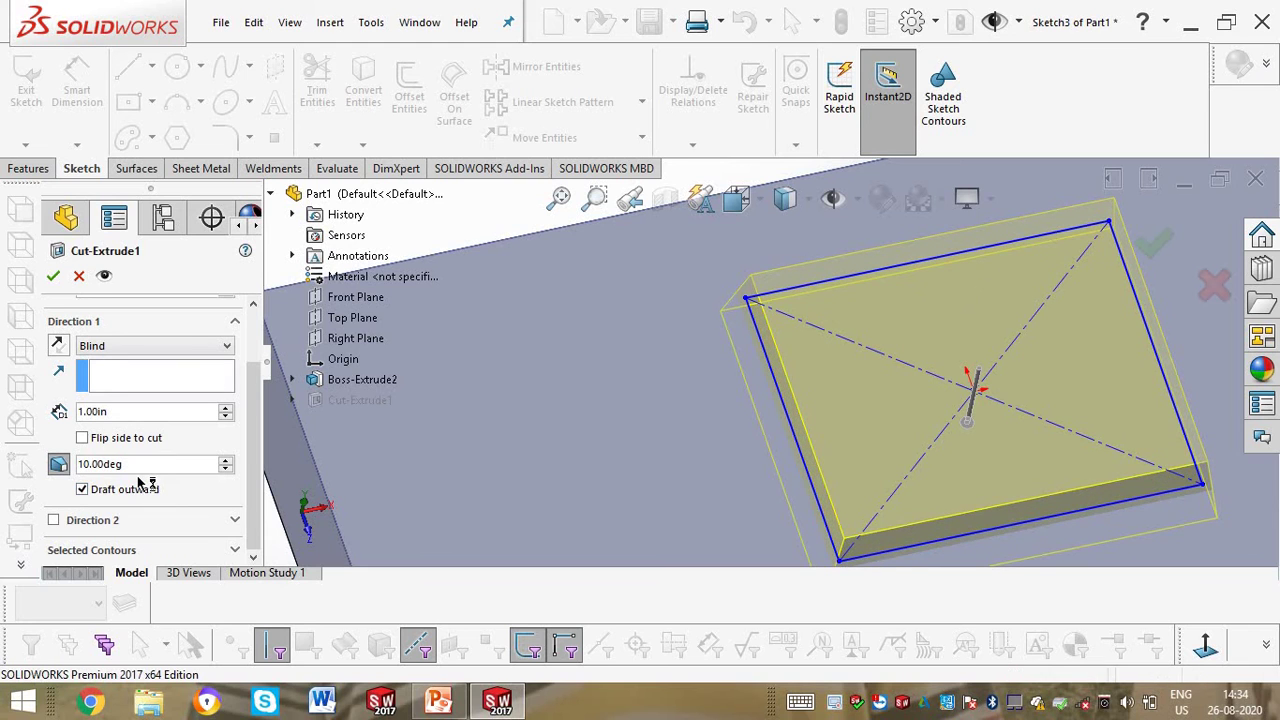
key(Return)
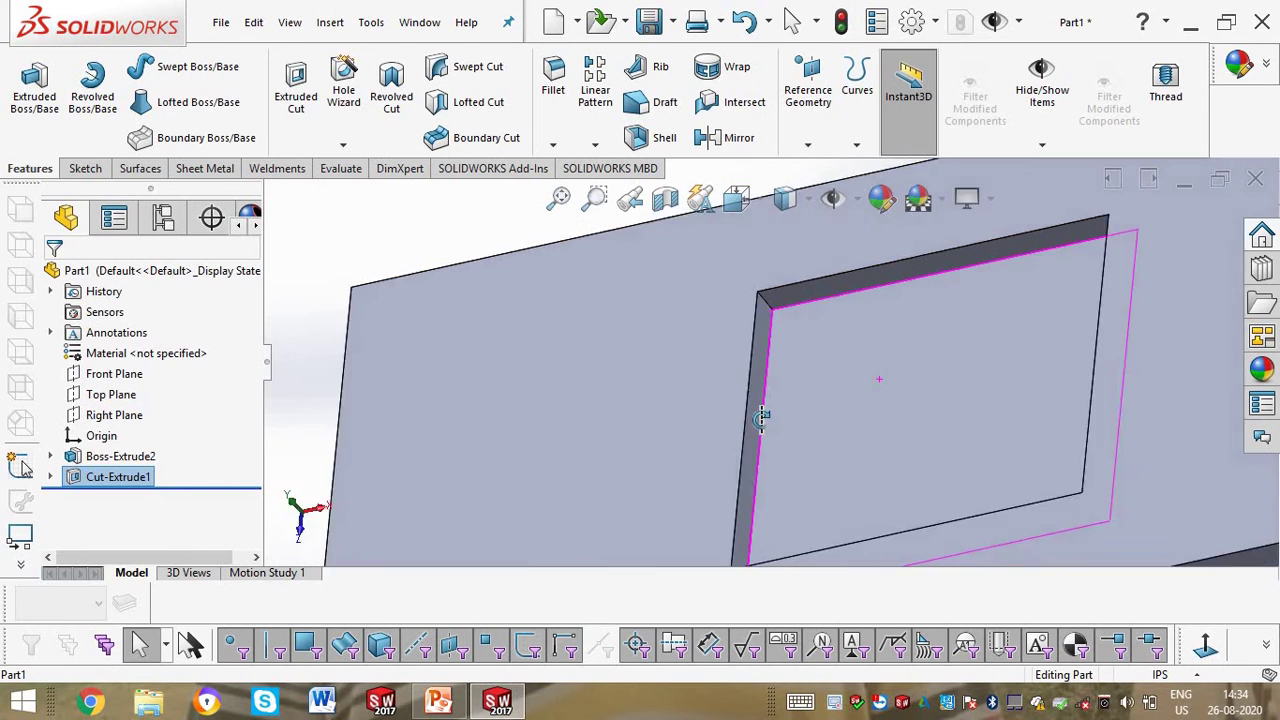
Step: Edit the extruded cut to turn off Draft outward and accept the change
mouse_move(762, 417)
middle_down()
mouse_move(797, 449)
mouse_move(789, 463)
mouse_move(806, 494)
mouse_move(852, 487)
mouse_move(771, 391)
mouse_move(680, 400)
middle_up()
right_click(95, 478)
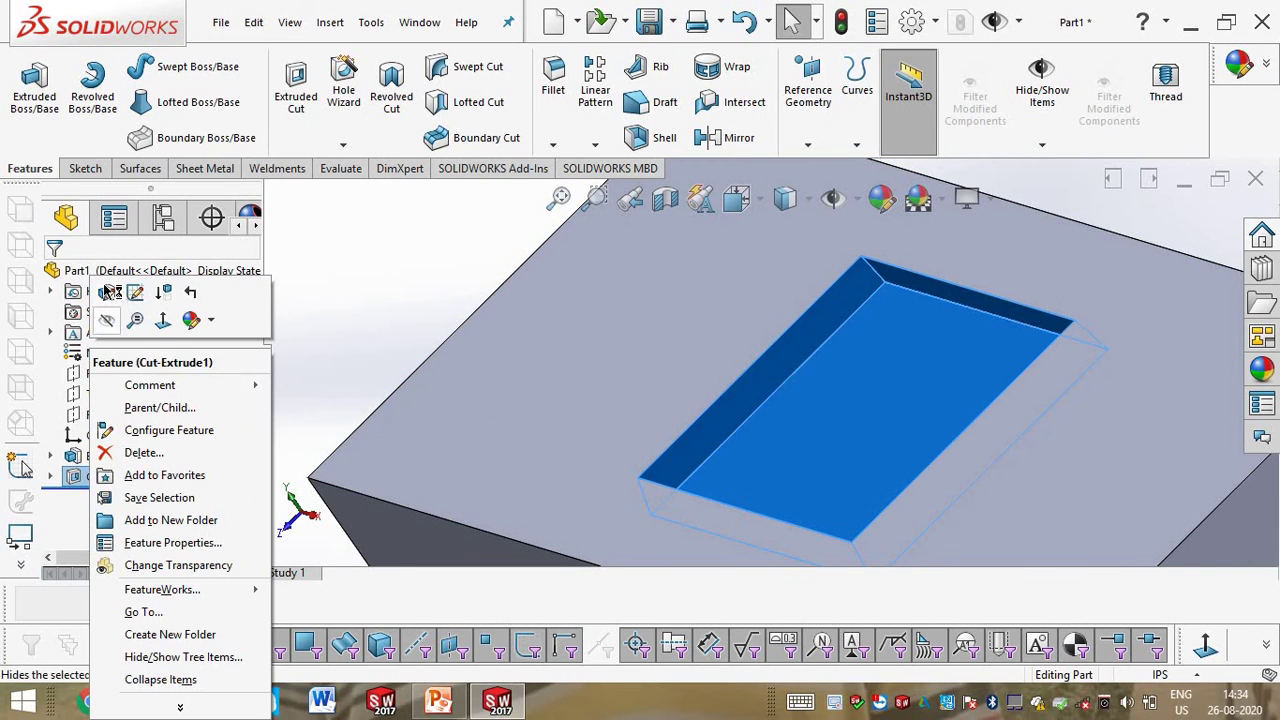
click(111, 293)
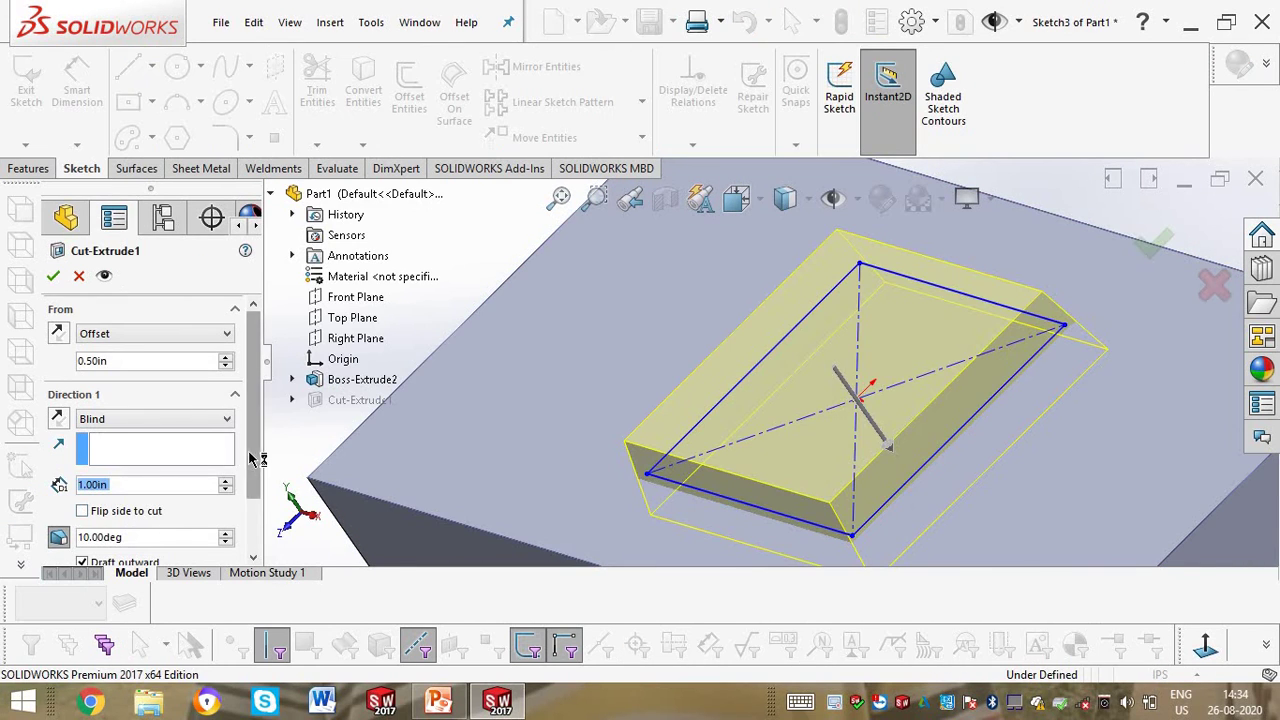
scroll(118, 495, down, 2)
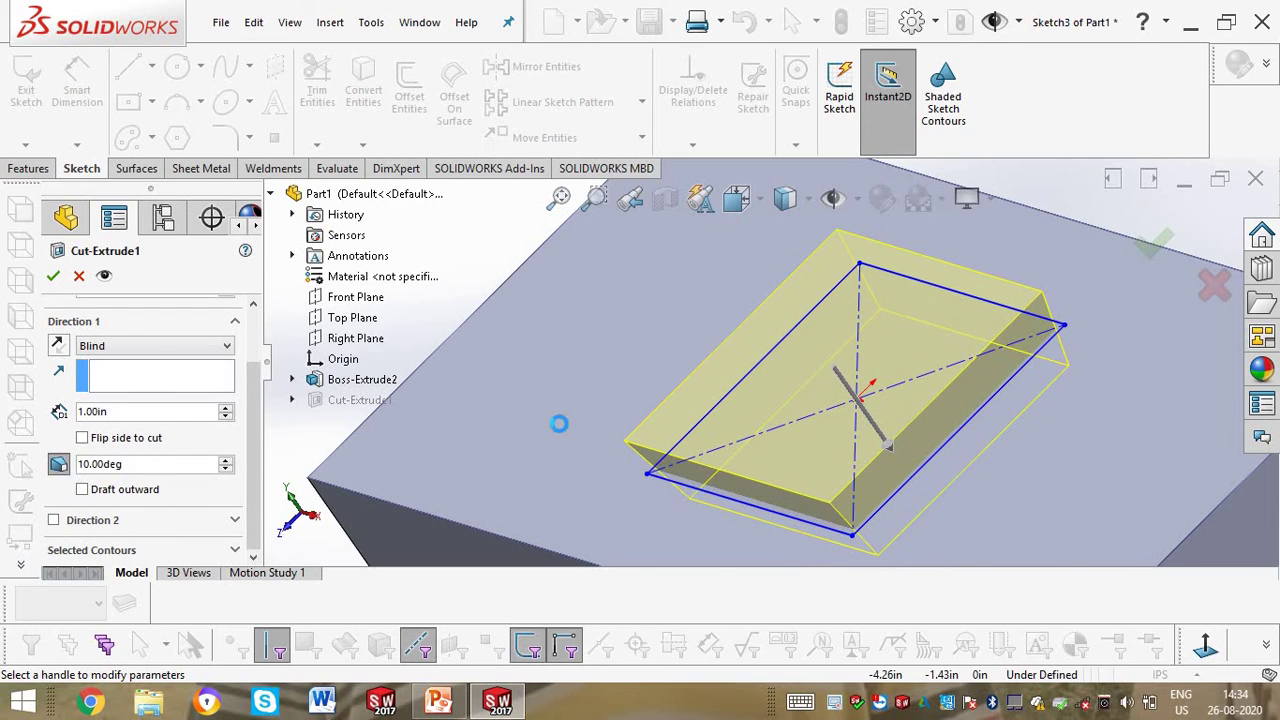
key(Return)
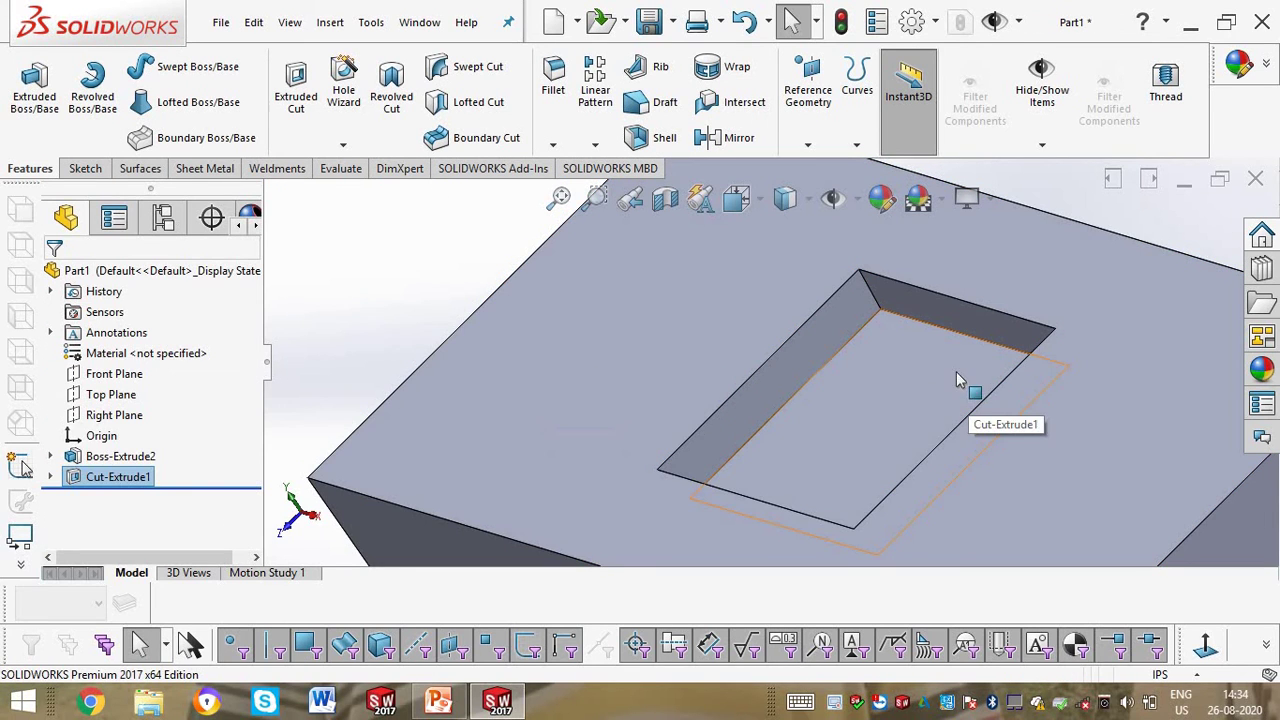
Step: Delete the extruded cut feature from the block and confirm the deletion
middle_drag(943, 338, 992, 293)
middle_drag(999, 258, 757, 306)
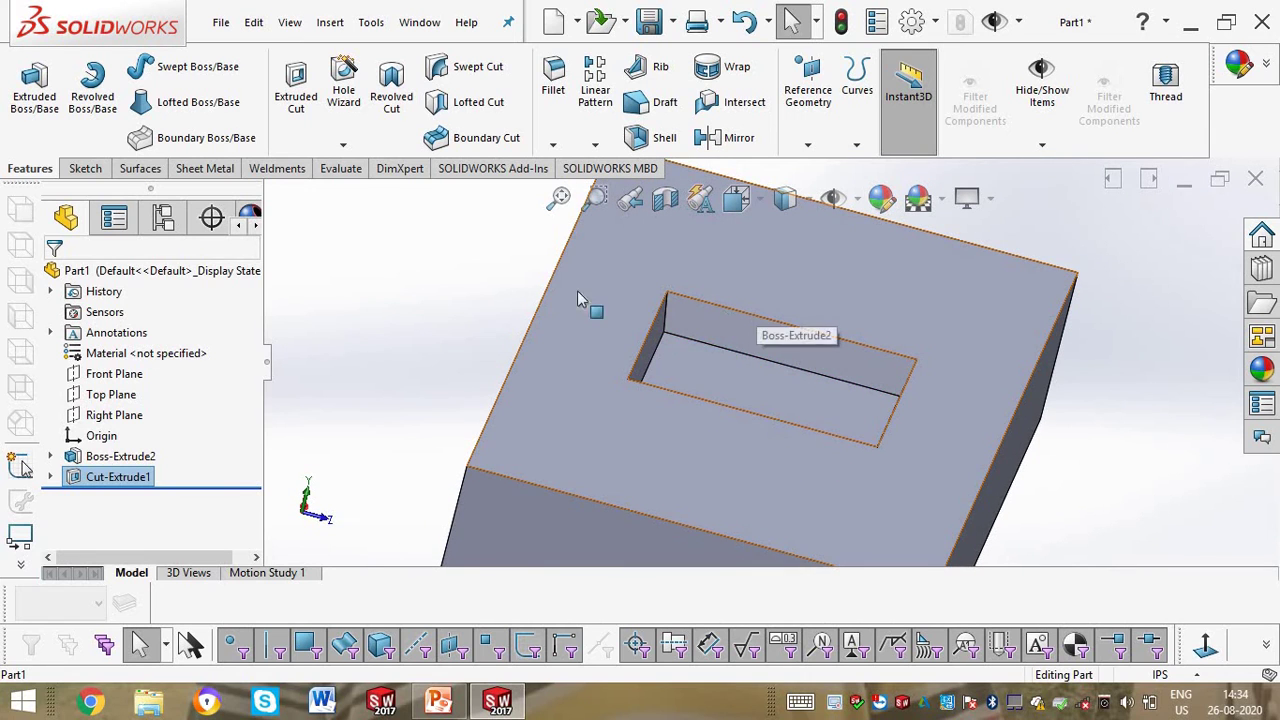
right_click(135, 457)
click(106, 477)
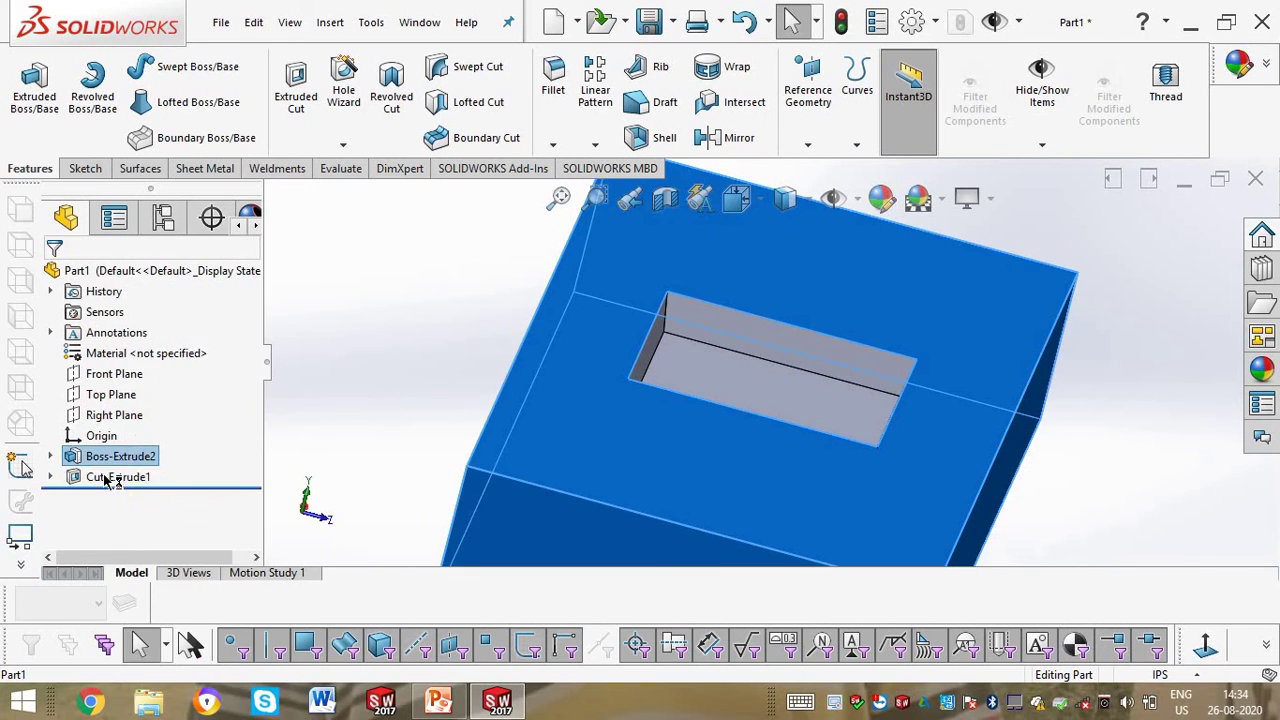
right_click(112, 477)
click(137, 455)
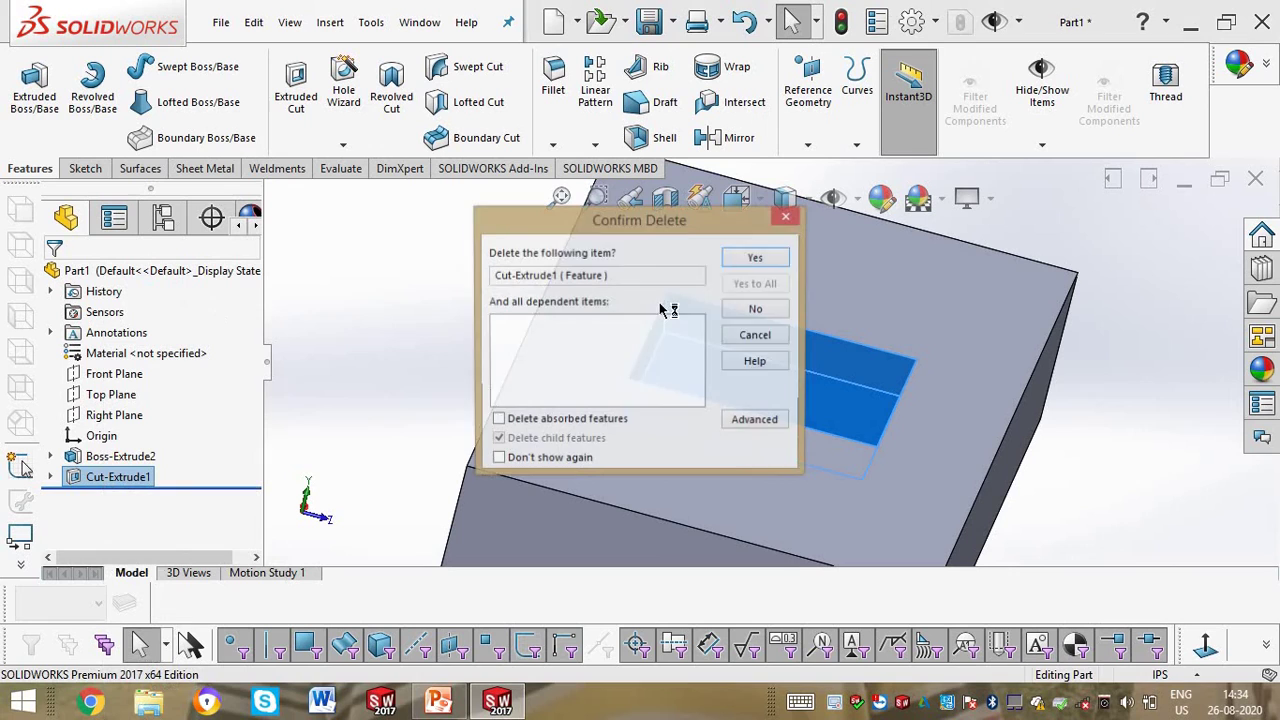
click(753, 258)
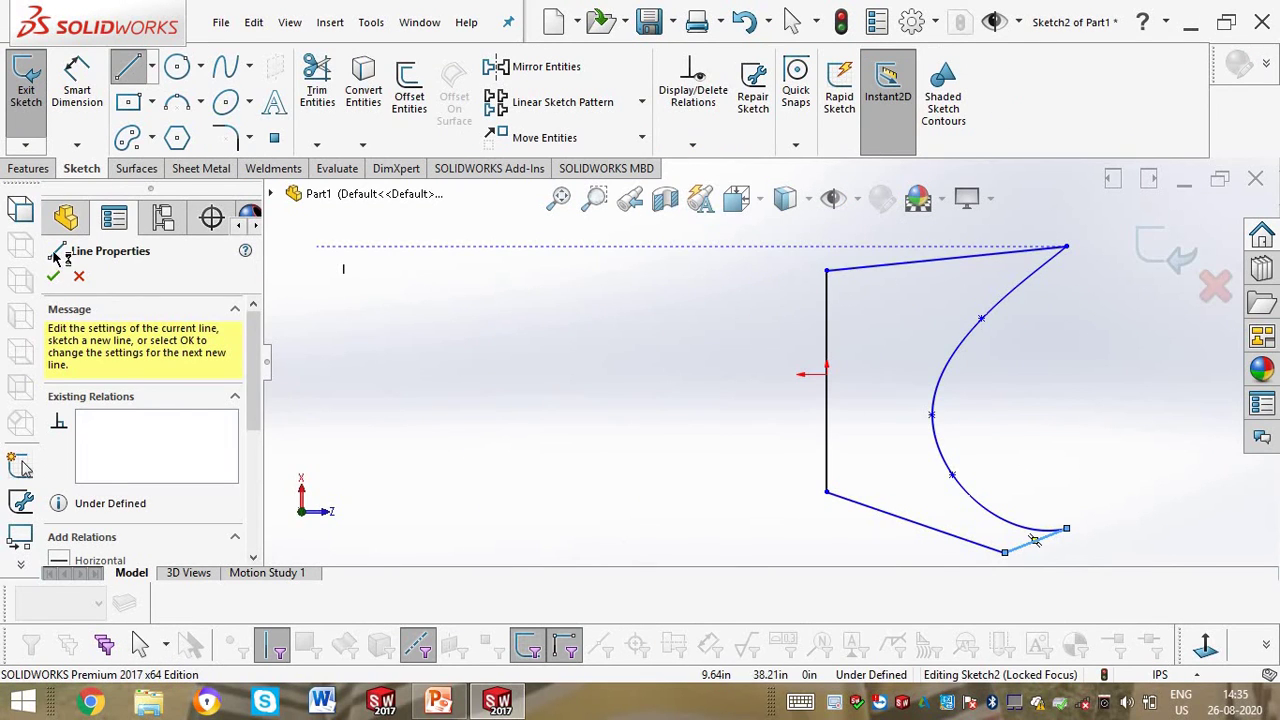
Step: Finish the closed spline profile sketch and revolve it about its vertical straight line into a solid spool
click(49, 281)
click(35, 112)
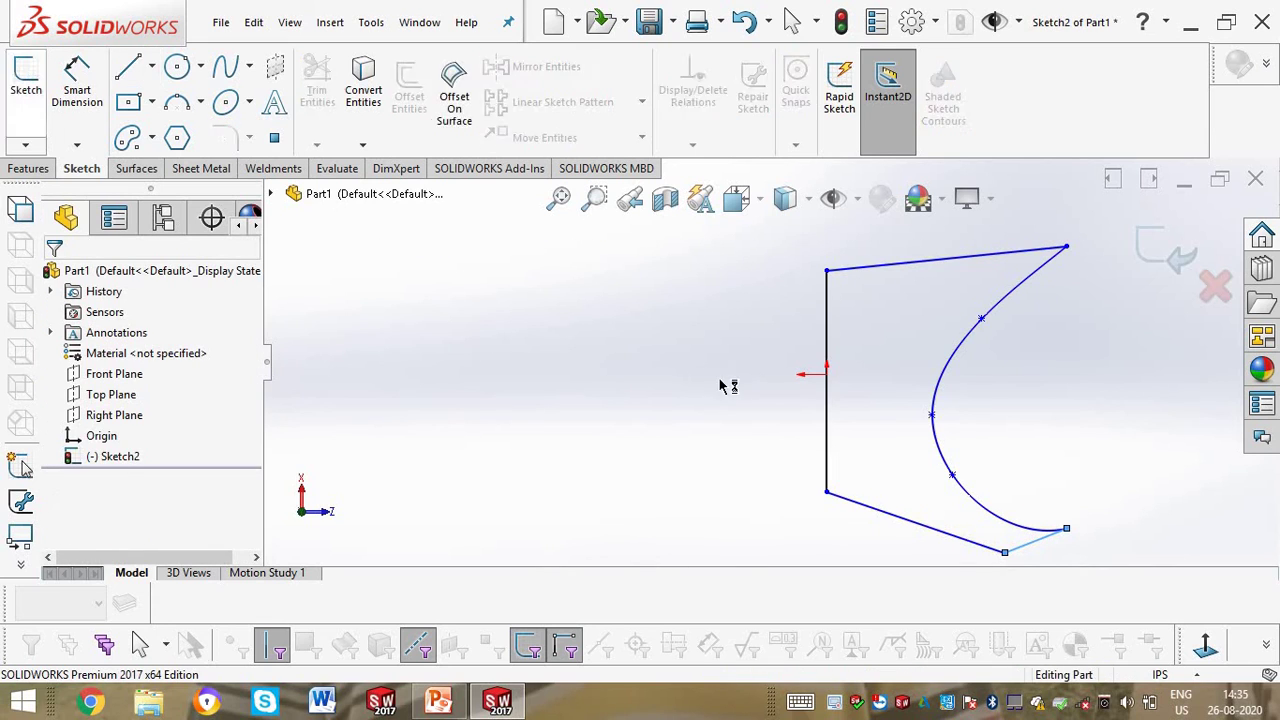
mouse_move(724, 380)
middle_down()
mouse_move(736, 359)
mouse_move(690, 430)
middle_up()
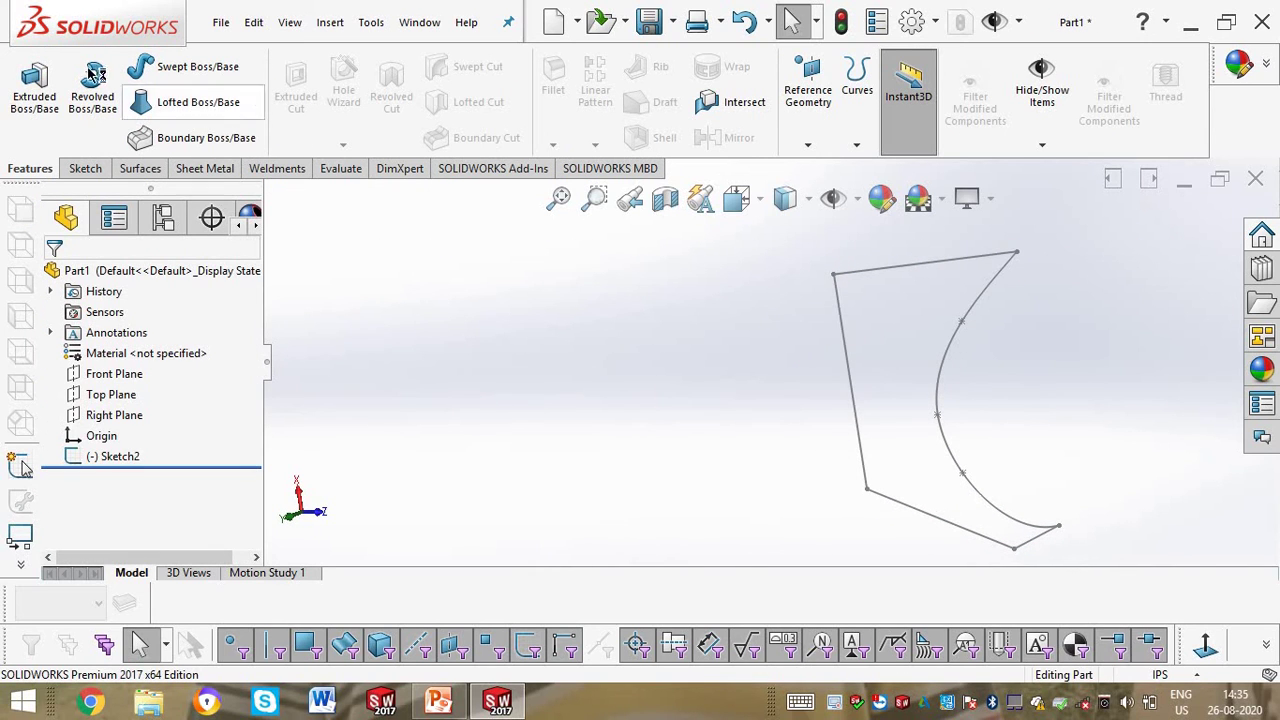
click(836, 300)
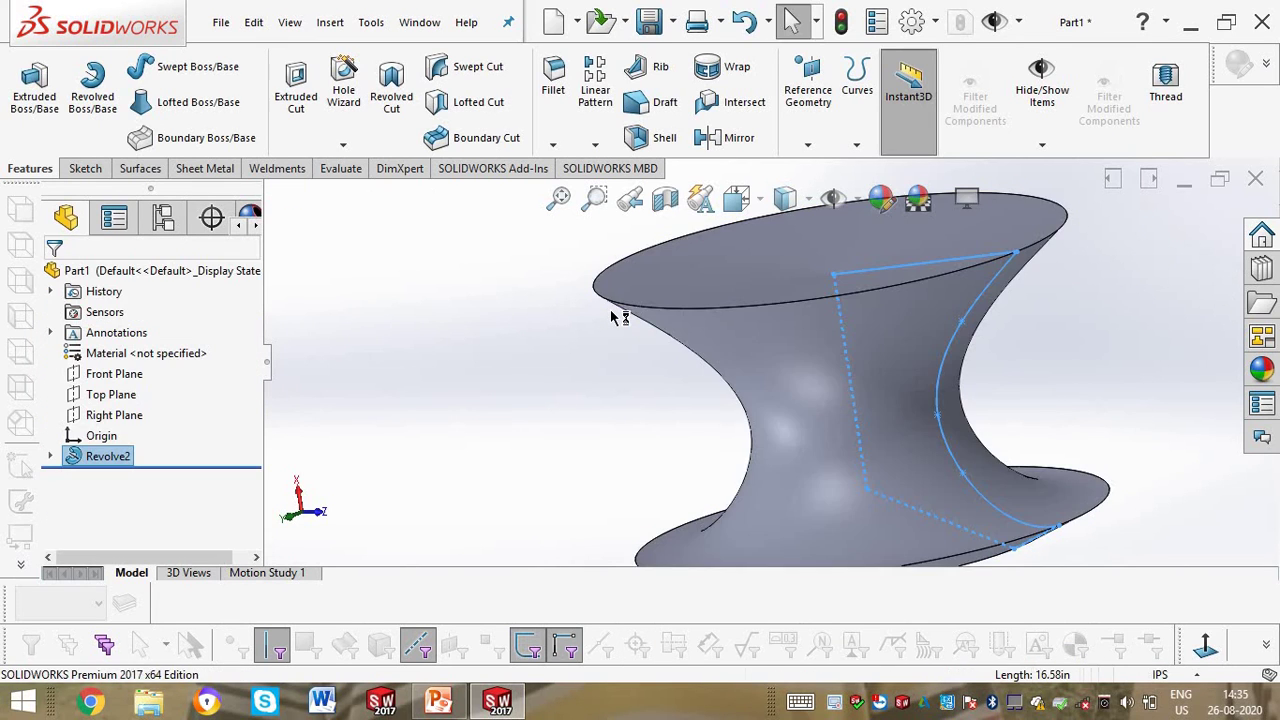
middle_drag(773, 384, 474, 403)
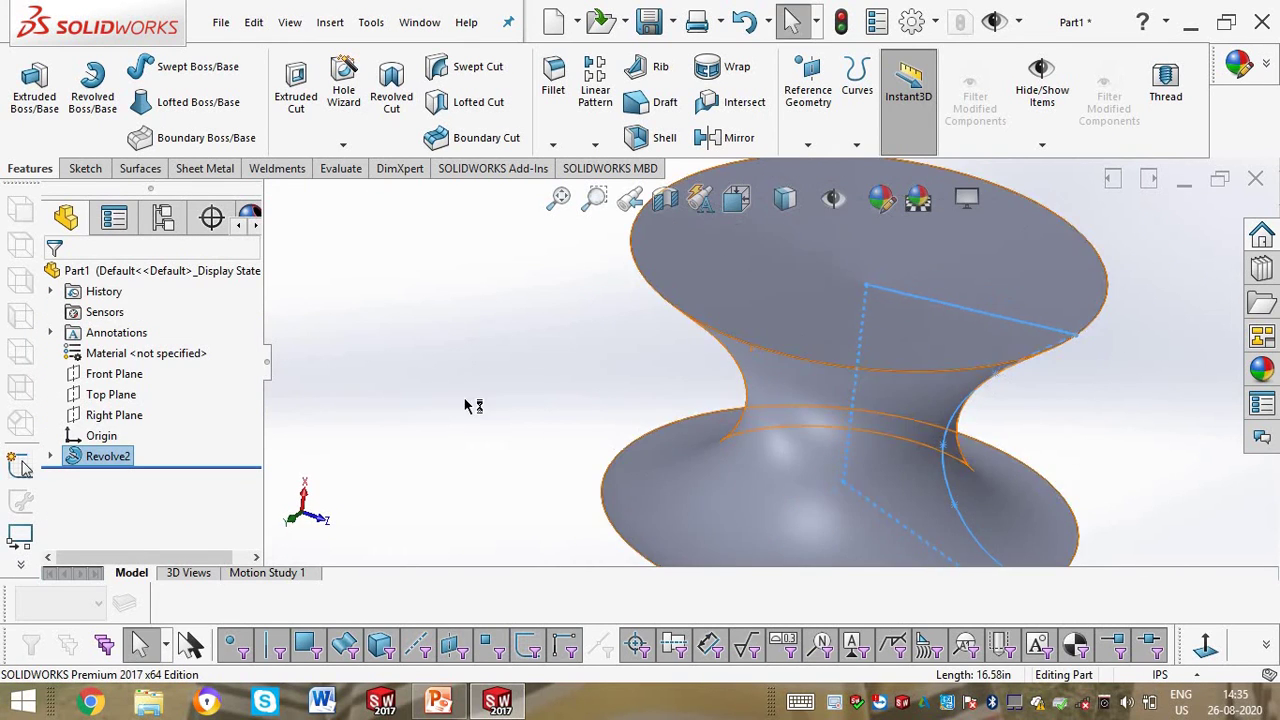
click(322, 323)
scroll(560, 230, up, 4)
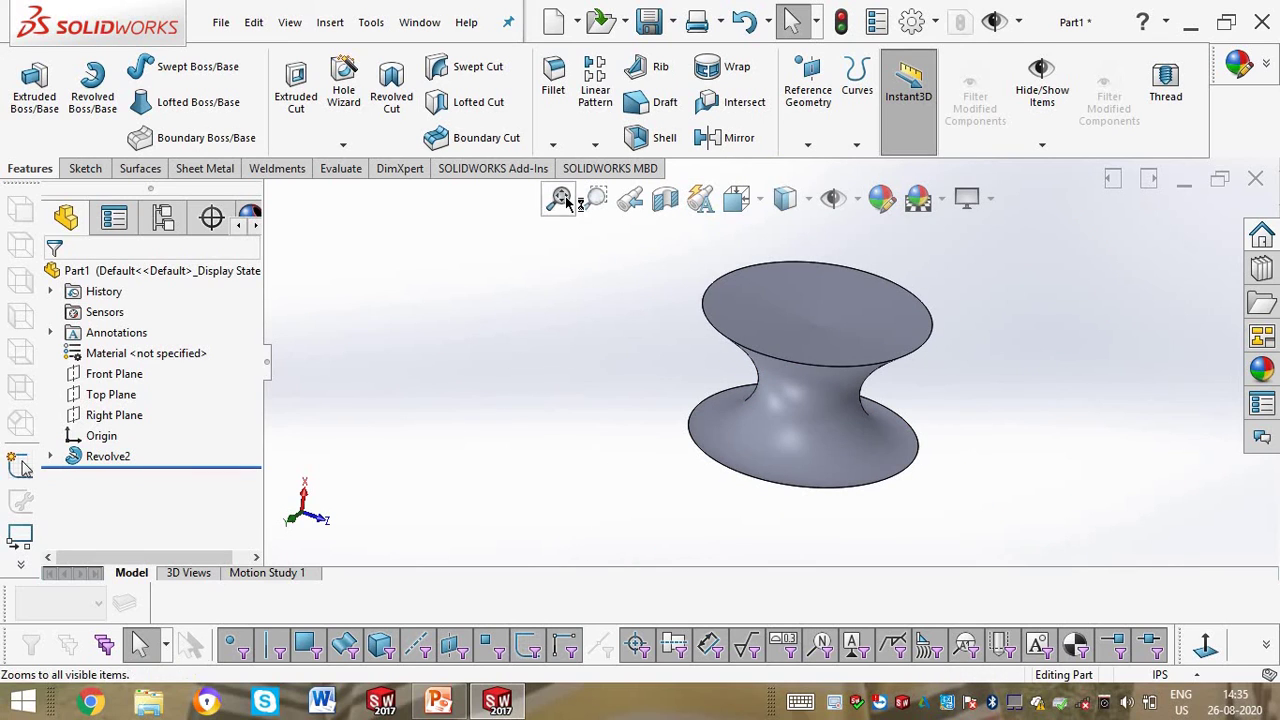
click(559, 199)
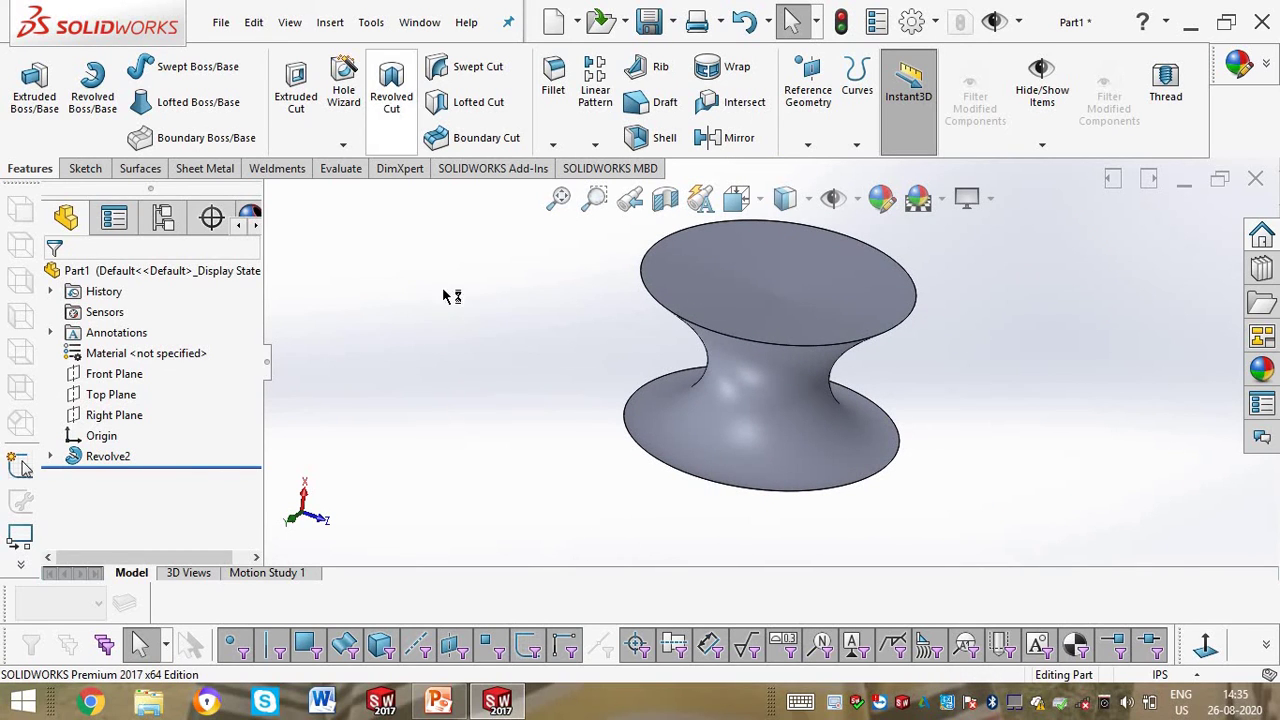
Step: Start a sketch on the Top Plane and draw a three-point spline curving through the spool from above it to below it
click(110, 395)
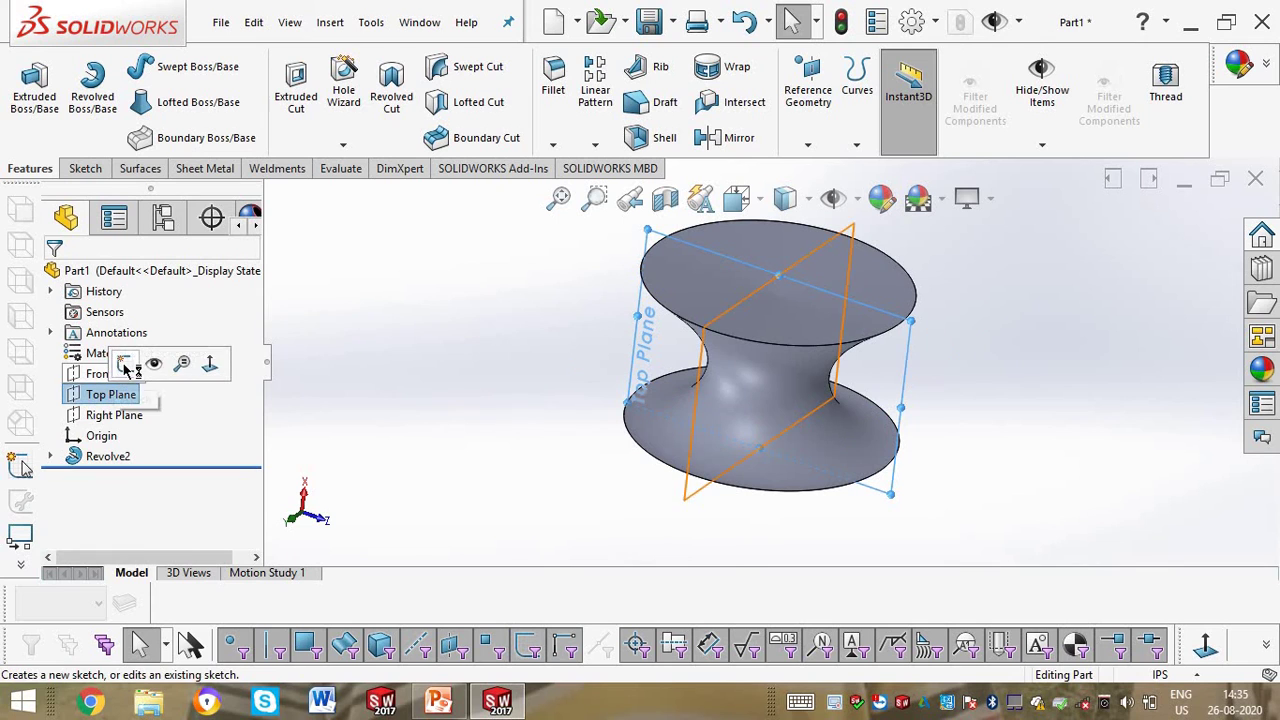
click(122, 363)
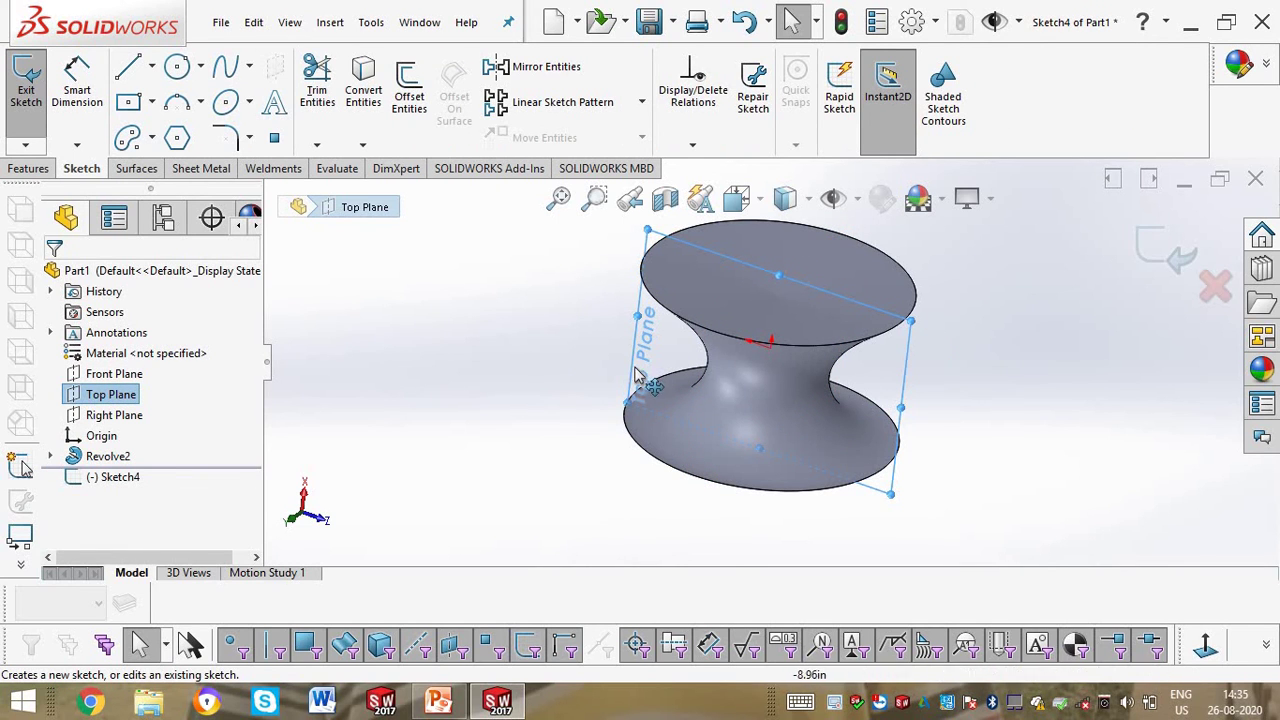
key(space)
click(524, 432)
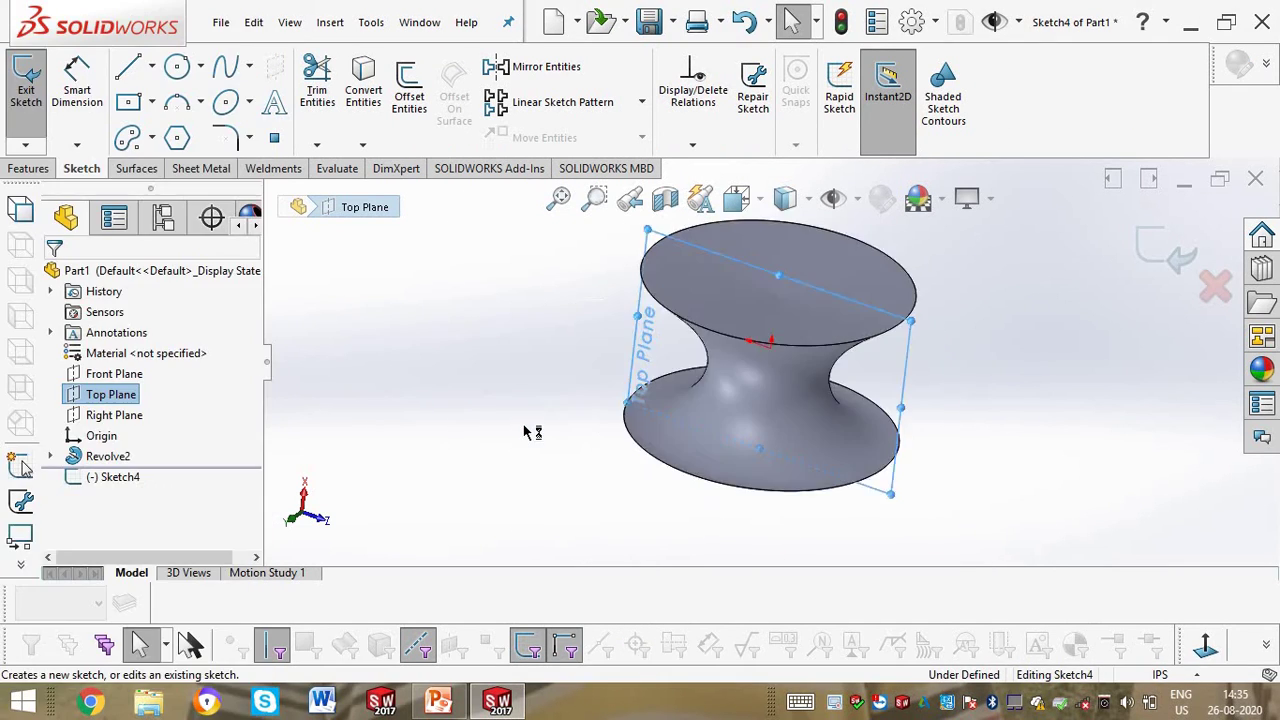
click(130, 67)
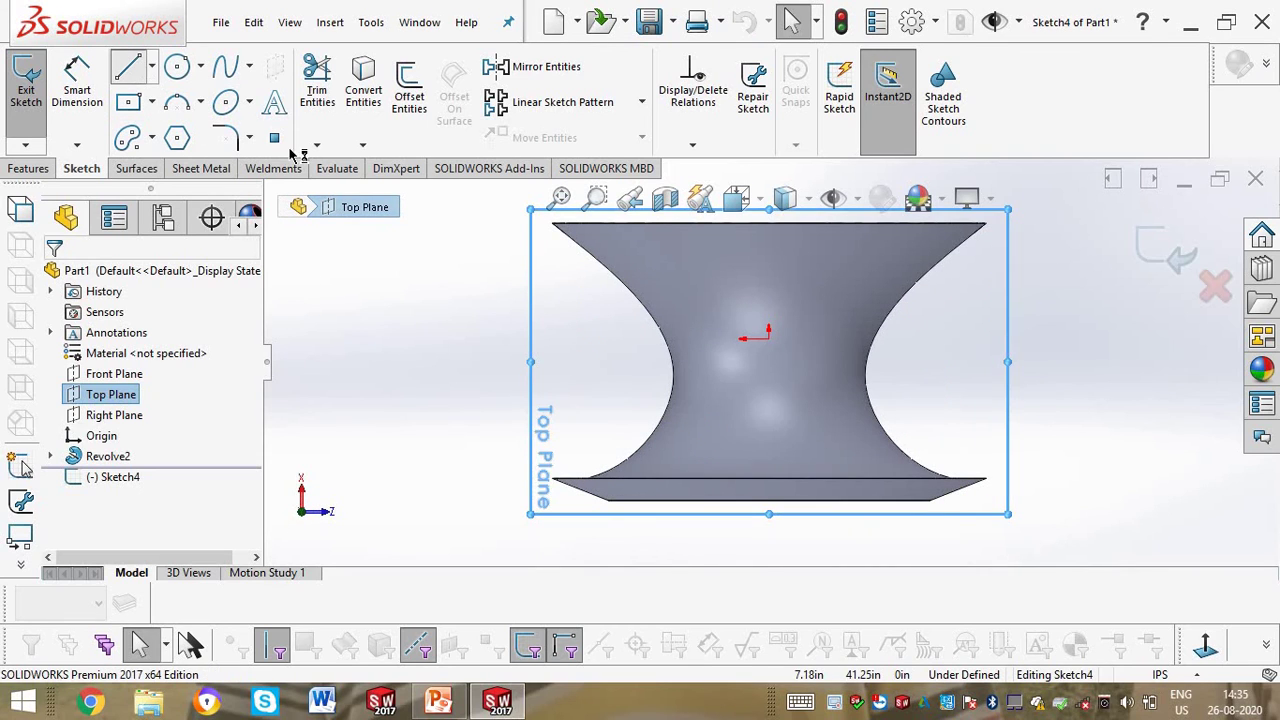
scroll(843, 258, up, 3)
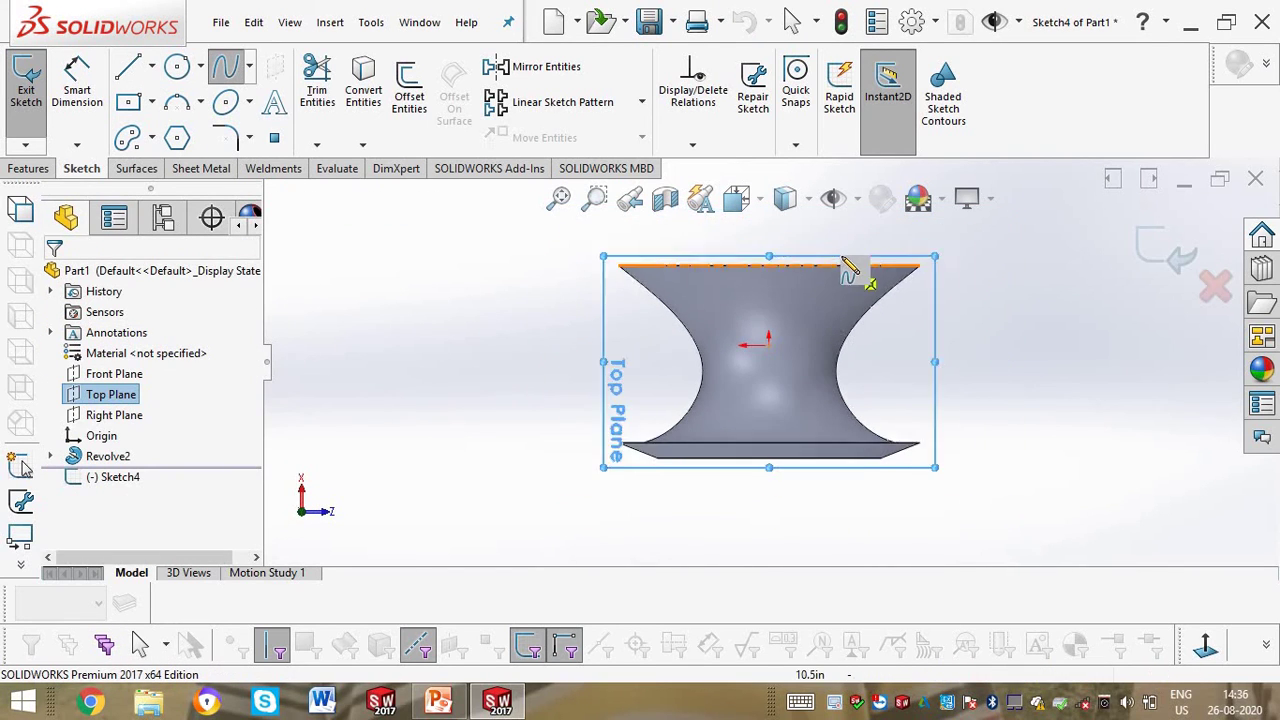
click(863, 248)
click(795, 348)
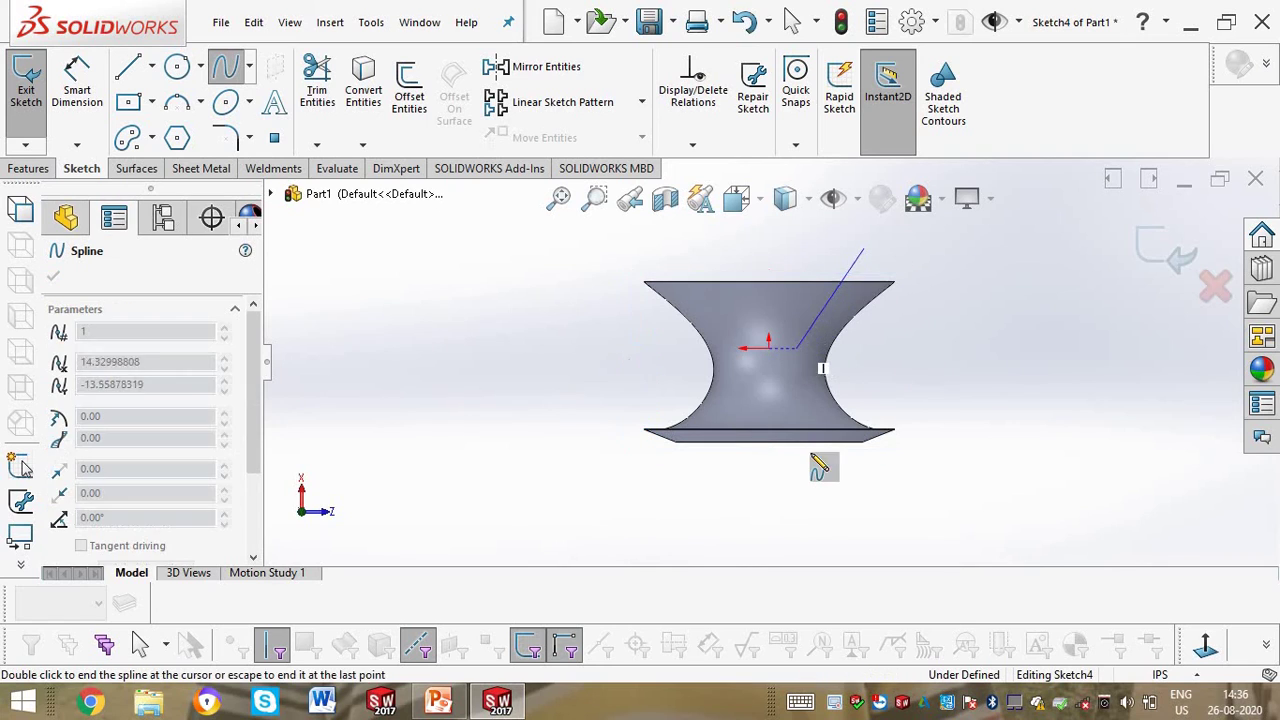
click(841, 476)
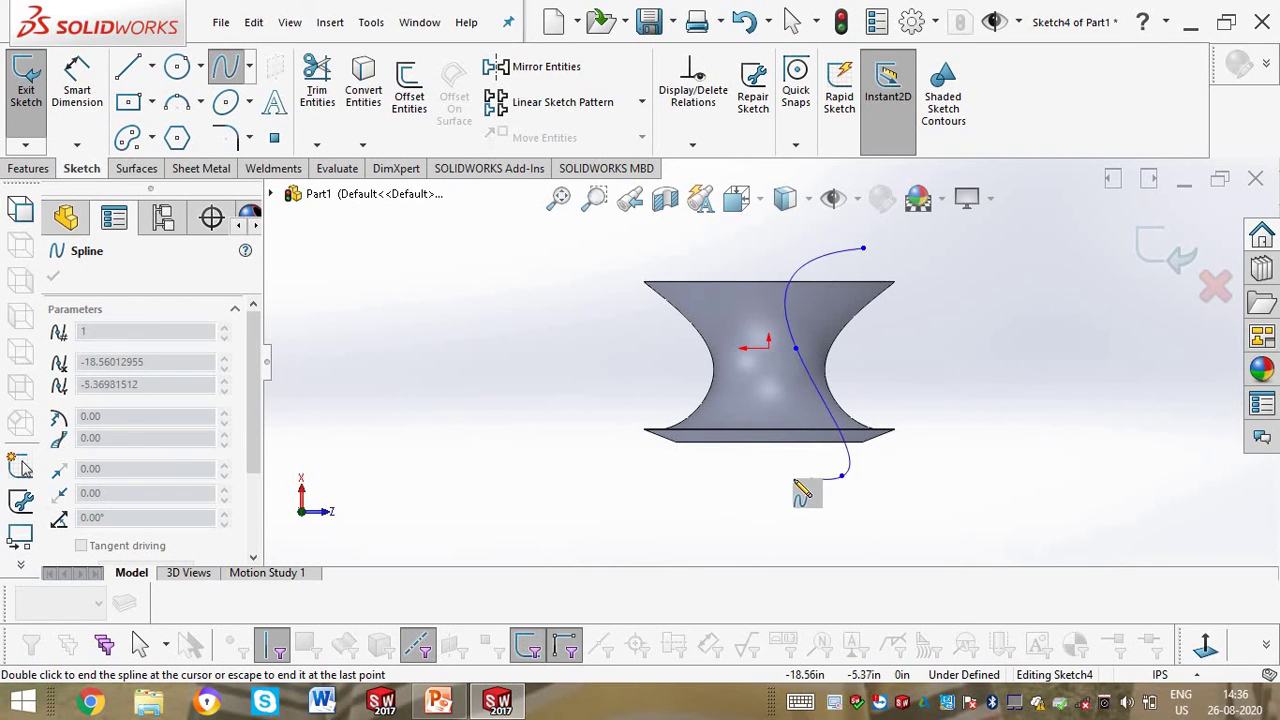
key(Escape)
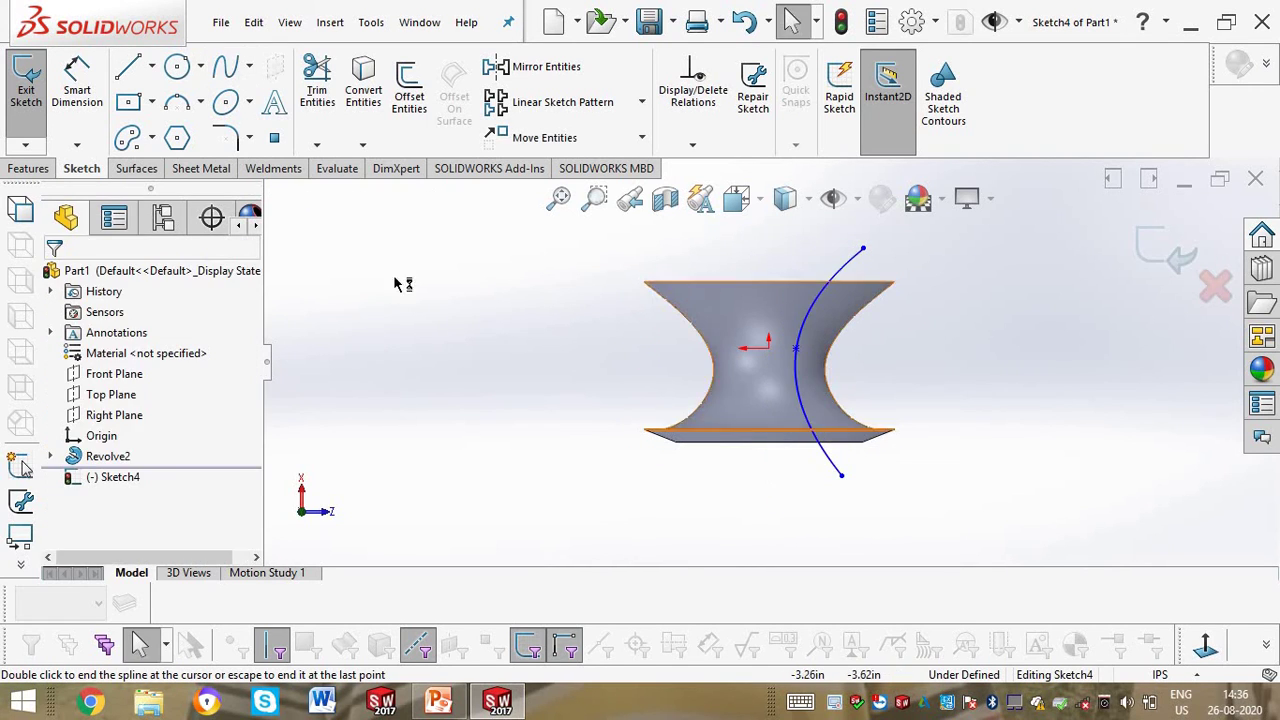
Step: Exit the spline sketch and try to start a revolved cut
click(14, 95)
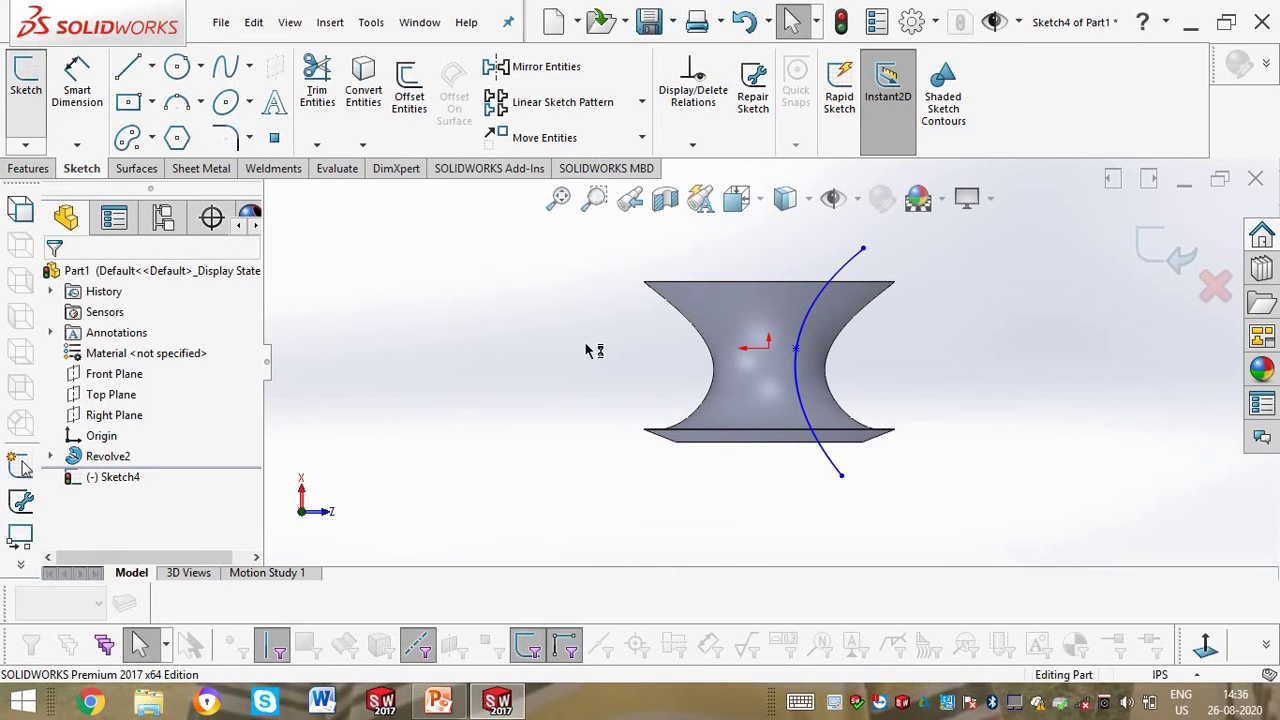
click(491, 348)
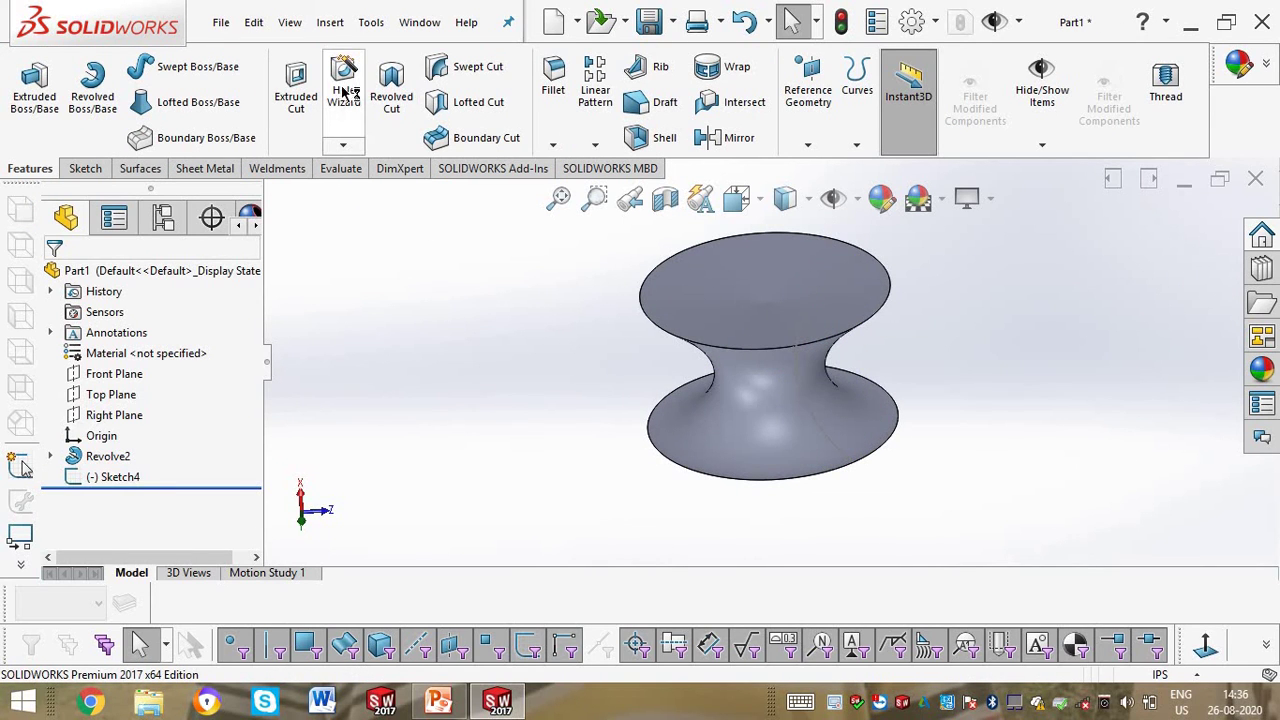
click(389, 96)
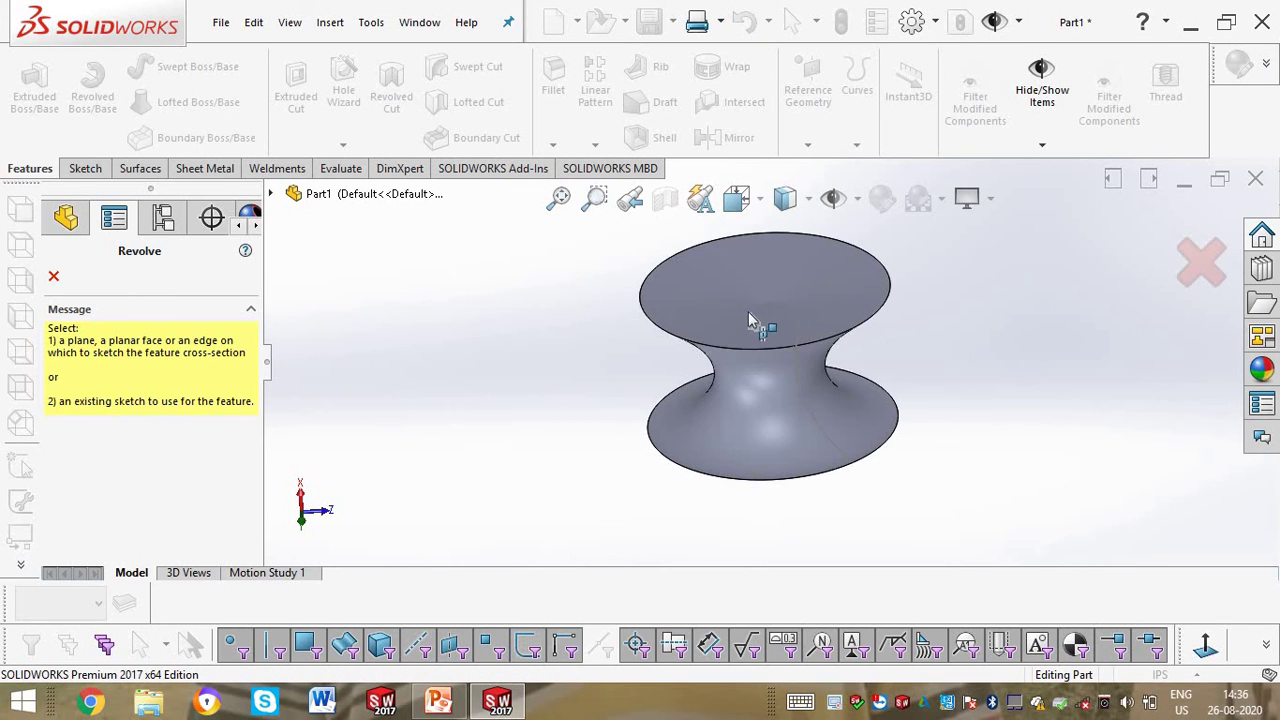
key(Escape)
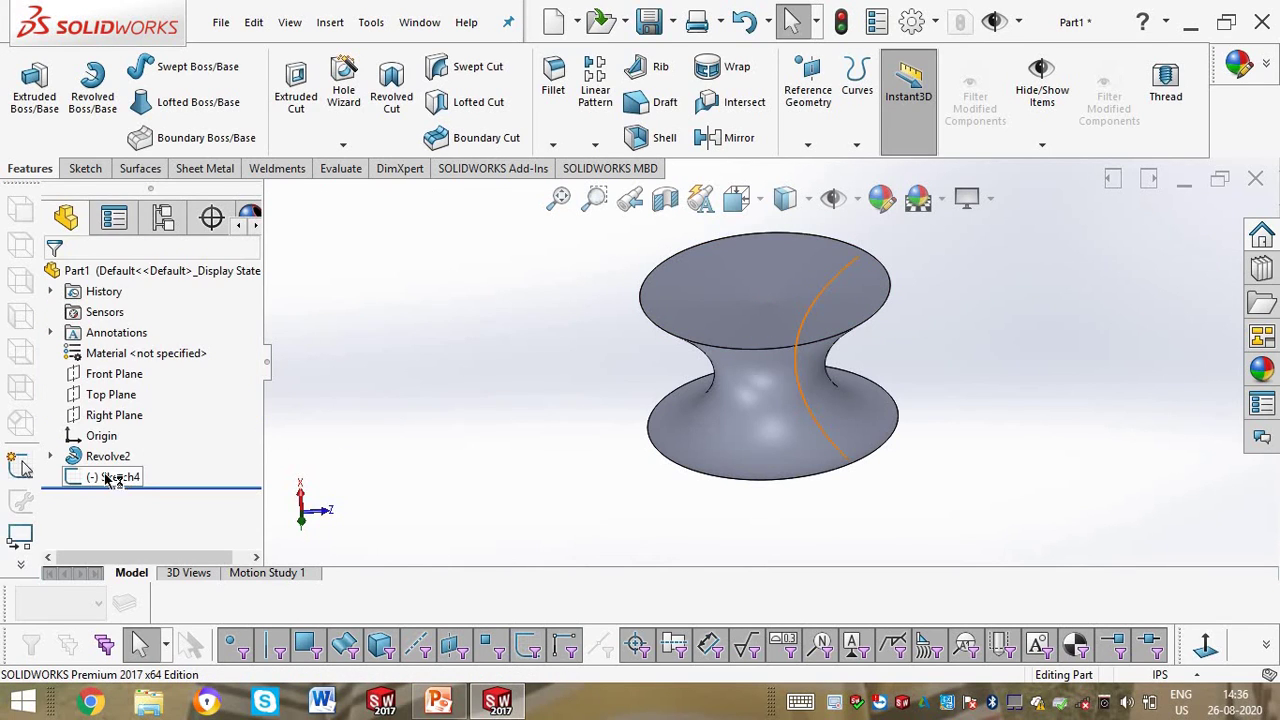
Step: Reopen the spline sketch and close its profile with three lines, including a vertical one about 34.4 in long through the origin
click(107, 476)
click(118, 478)
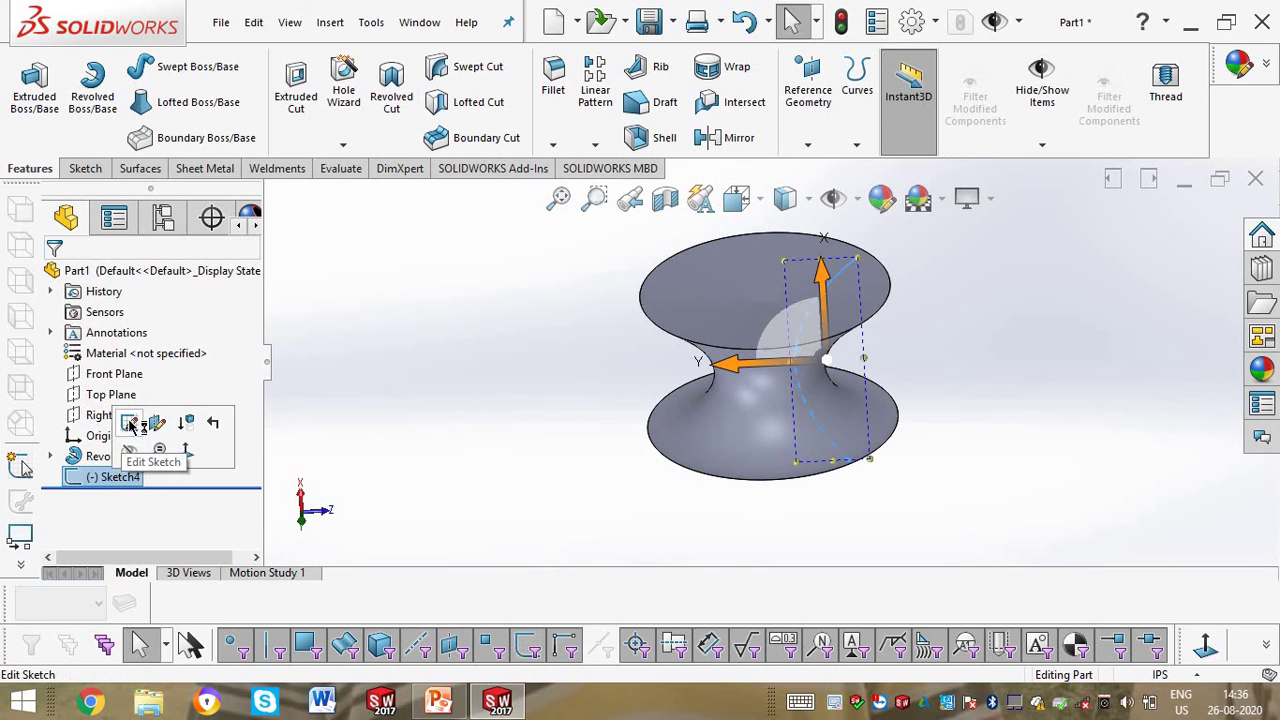
click(130, 425)
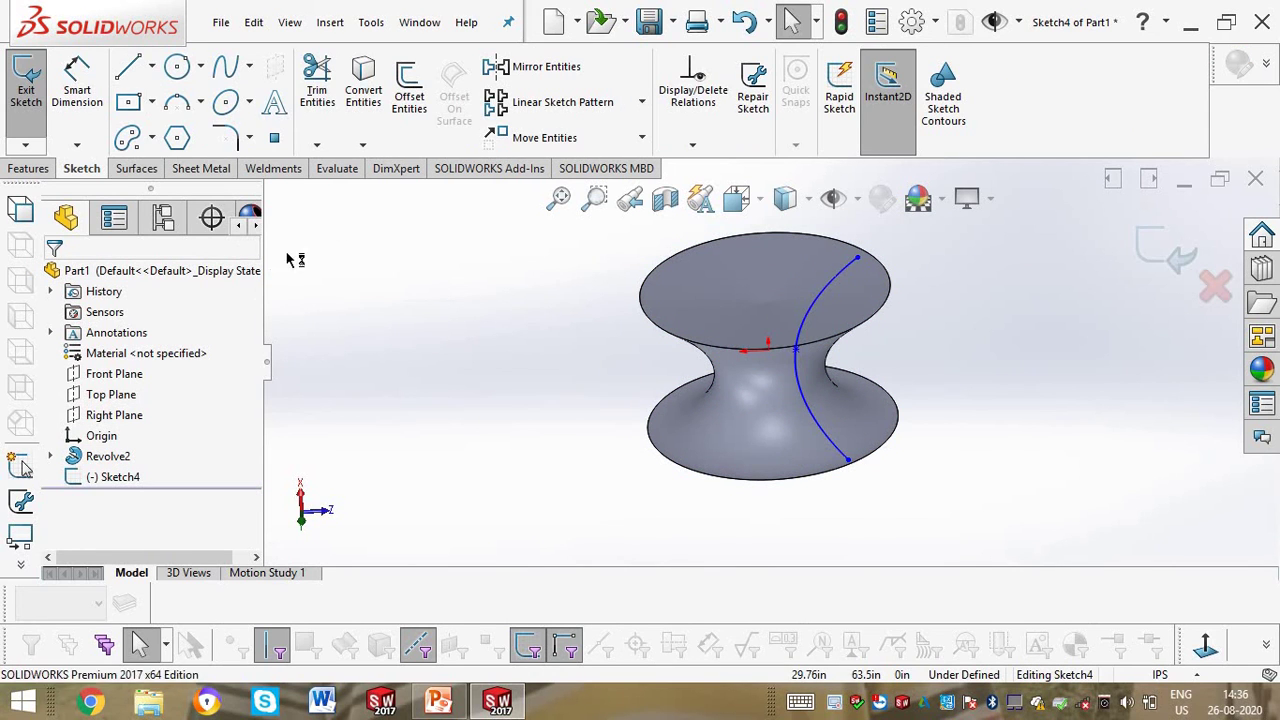
key(space)
click(248, 168)
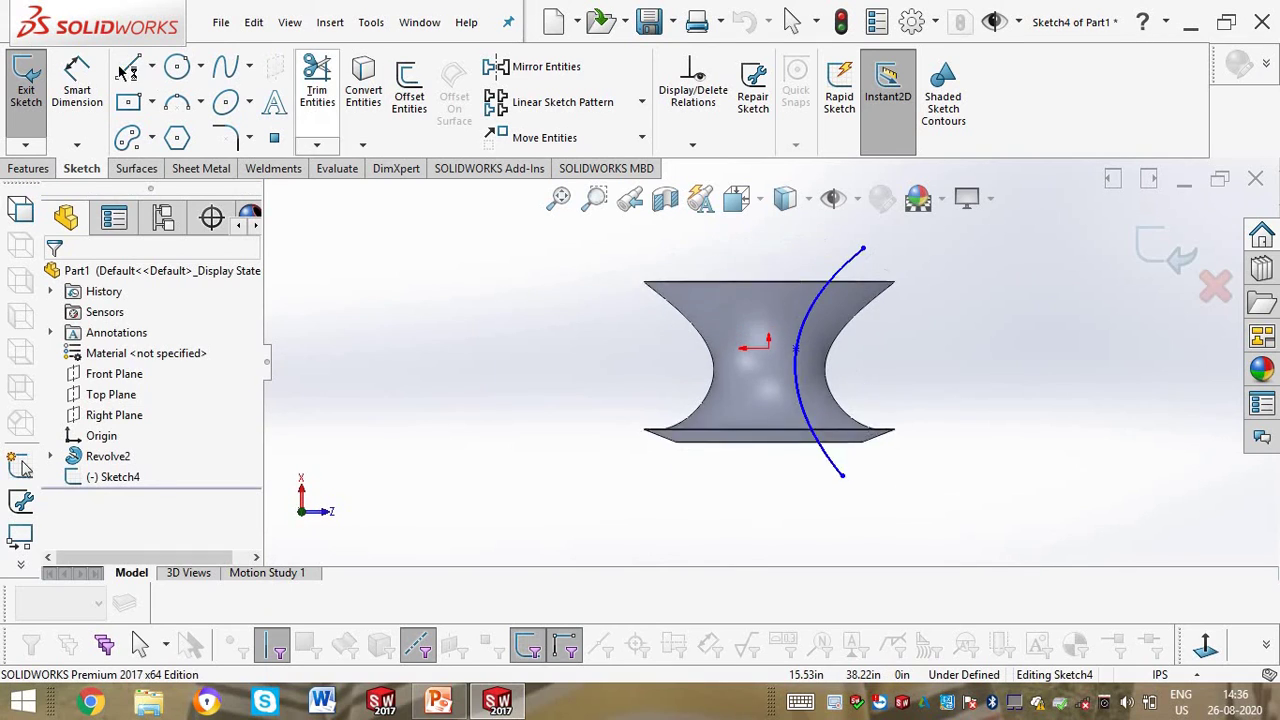
key(l)
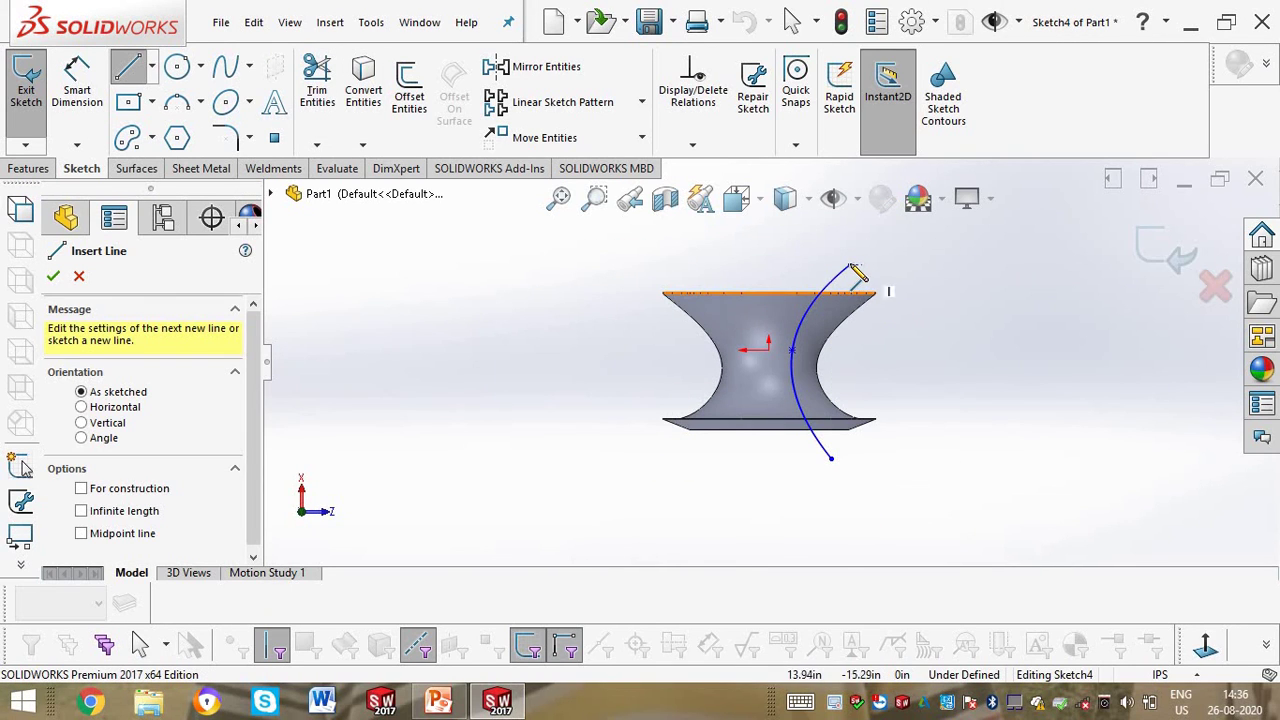
click(849, 265)
click(768, 265)
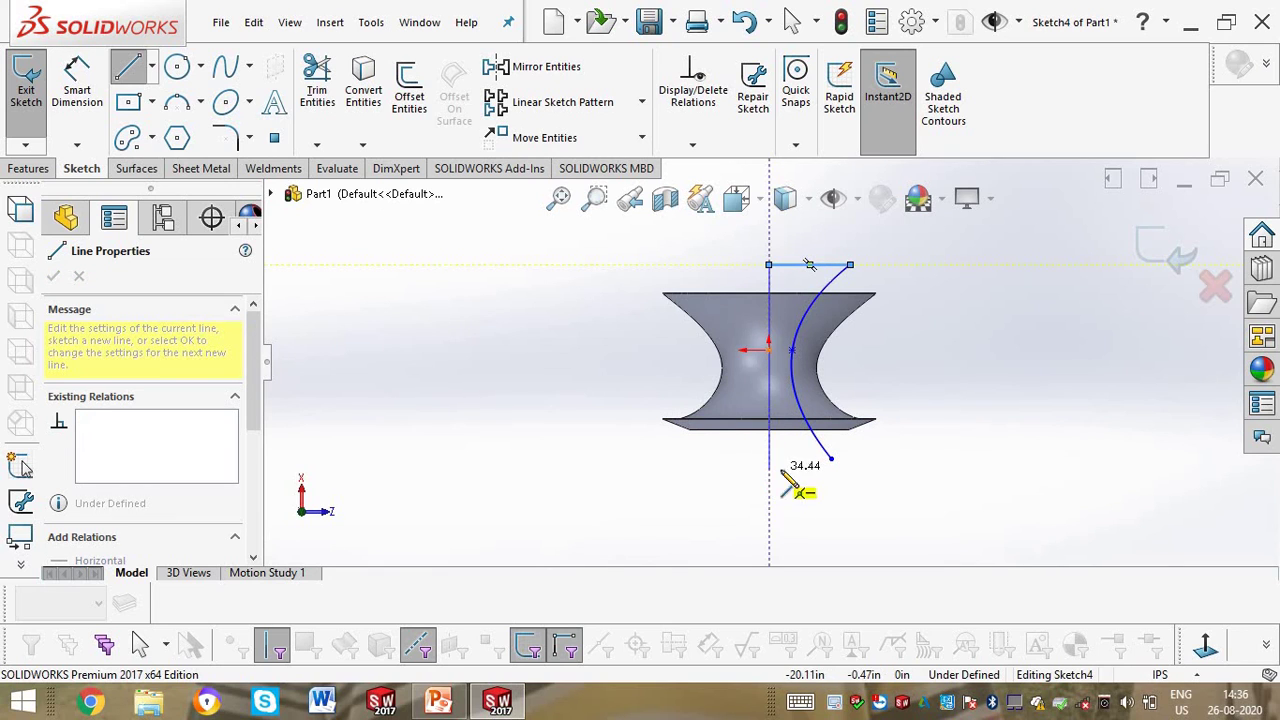
click(768, 467)
click(831, 459)
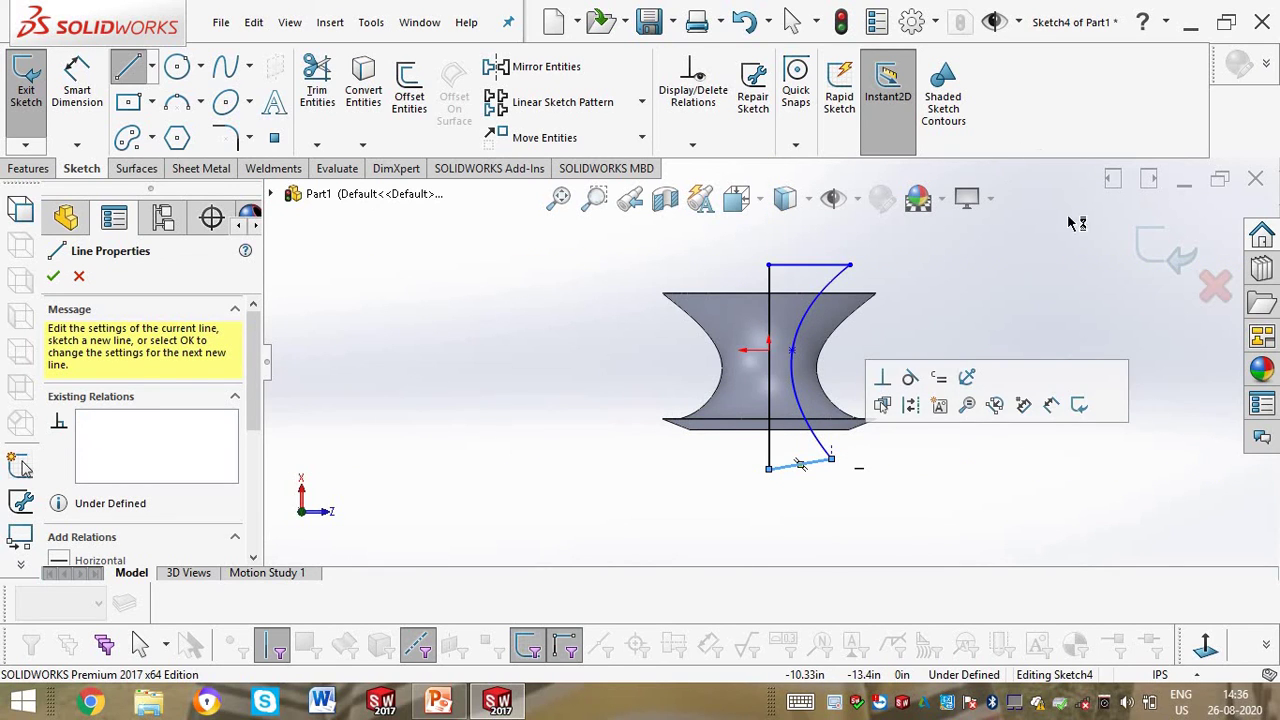
right_click(1016, 251)
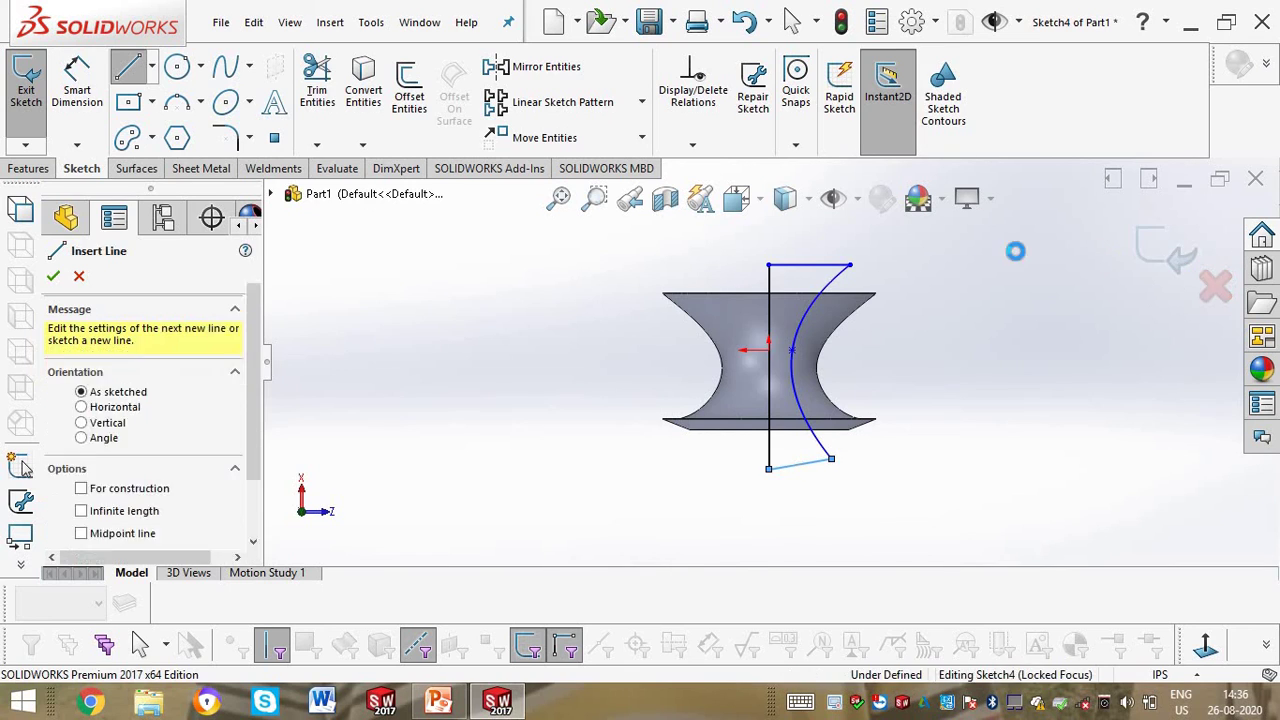
Step: Exit the sketch and make a 360° Blind revolved cut through the spool, using the sketch's vertical line as axis
scroll(736, 344, up, 3)
middle_drag(706, 348, 691, 382)
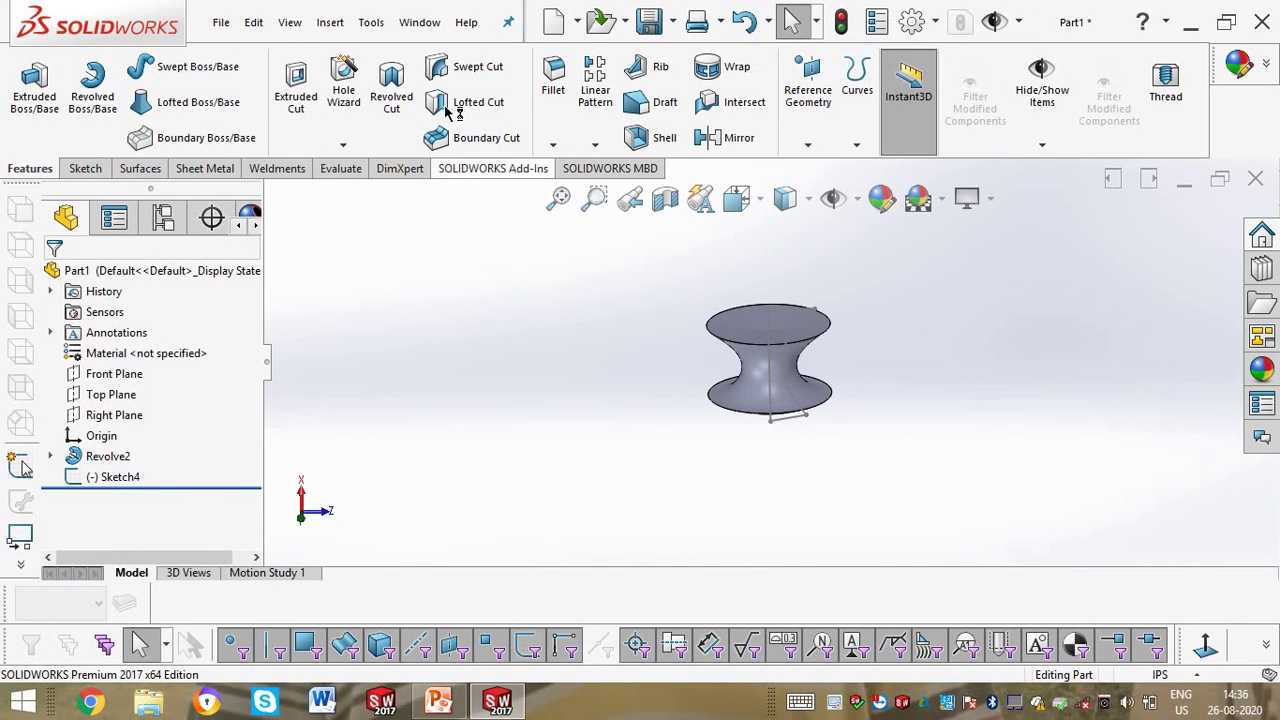
click(391, 90)
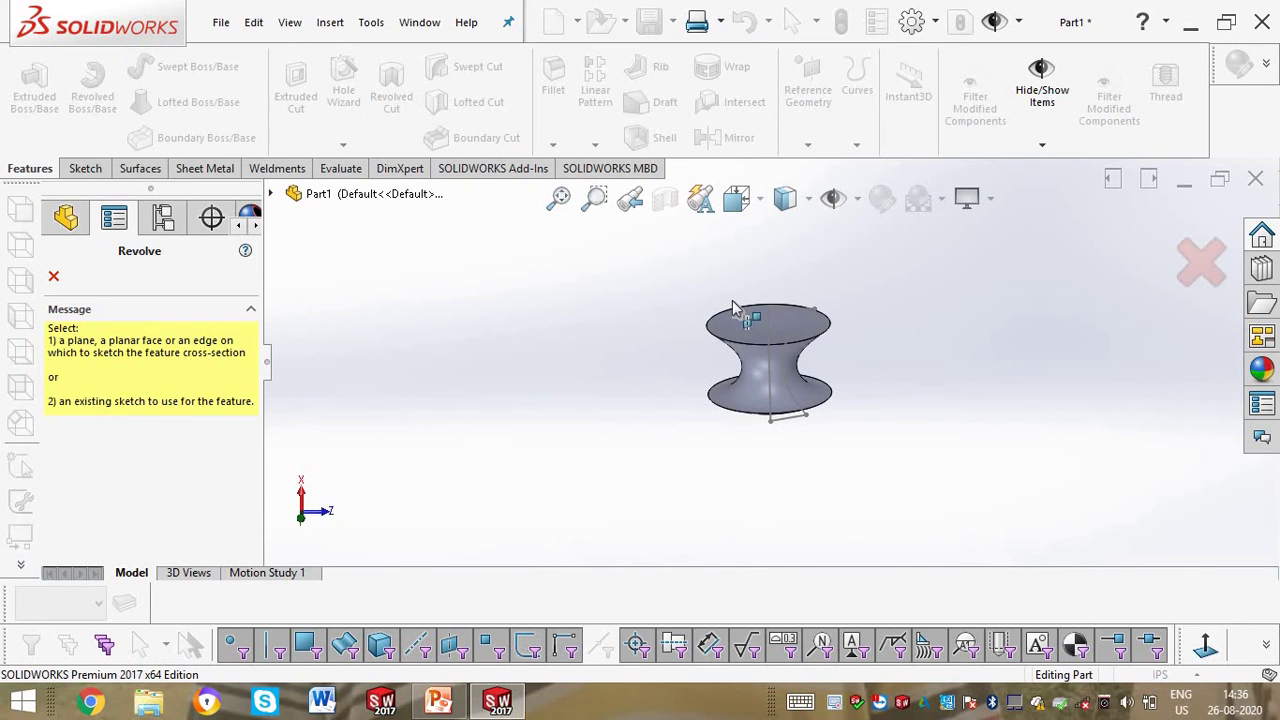
click(769, 338)
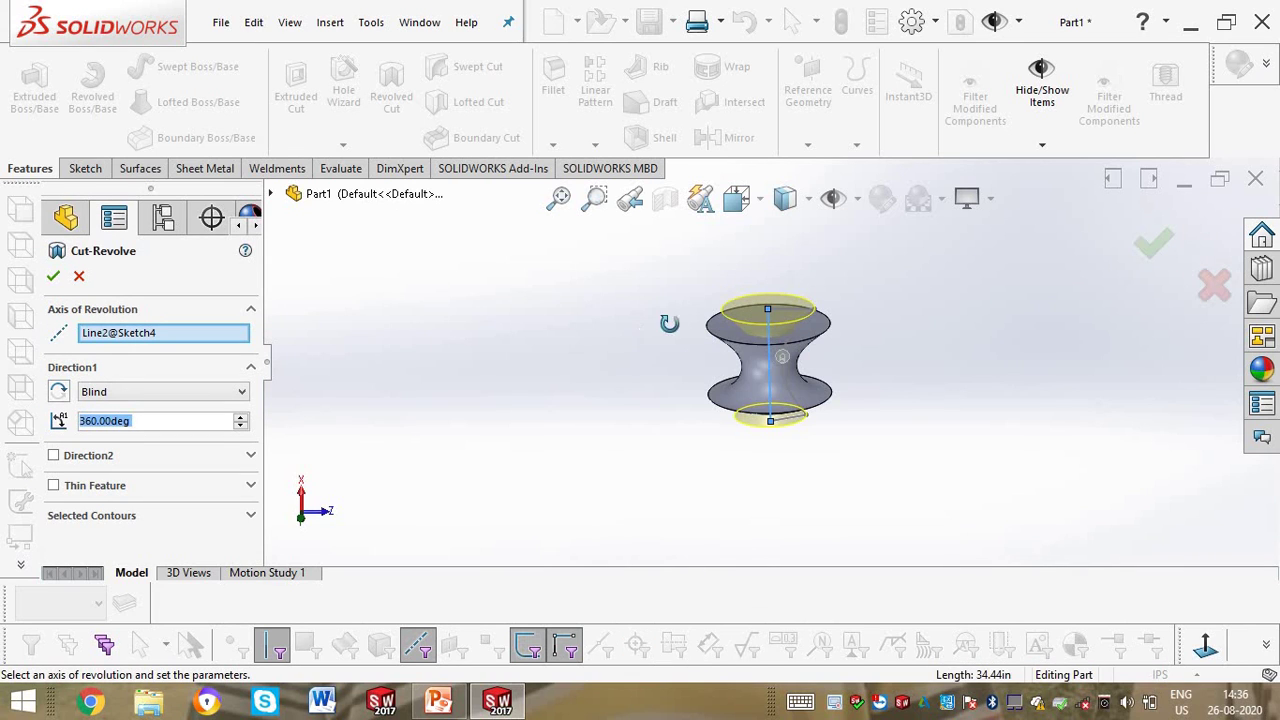
middle_drag(669, 323, 634, 403)
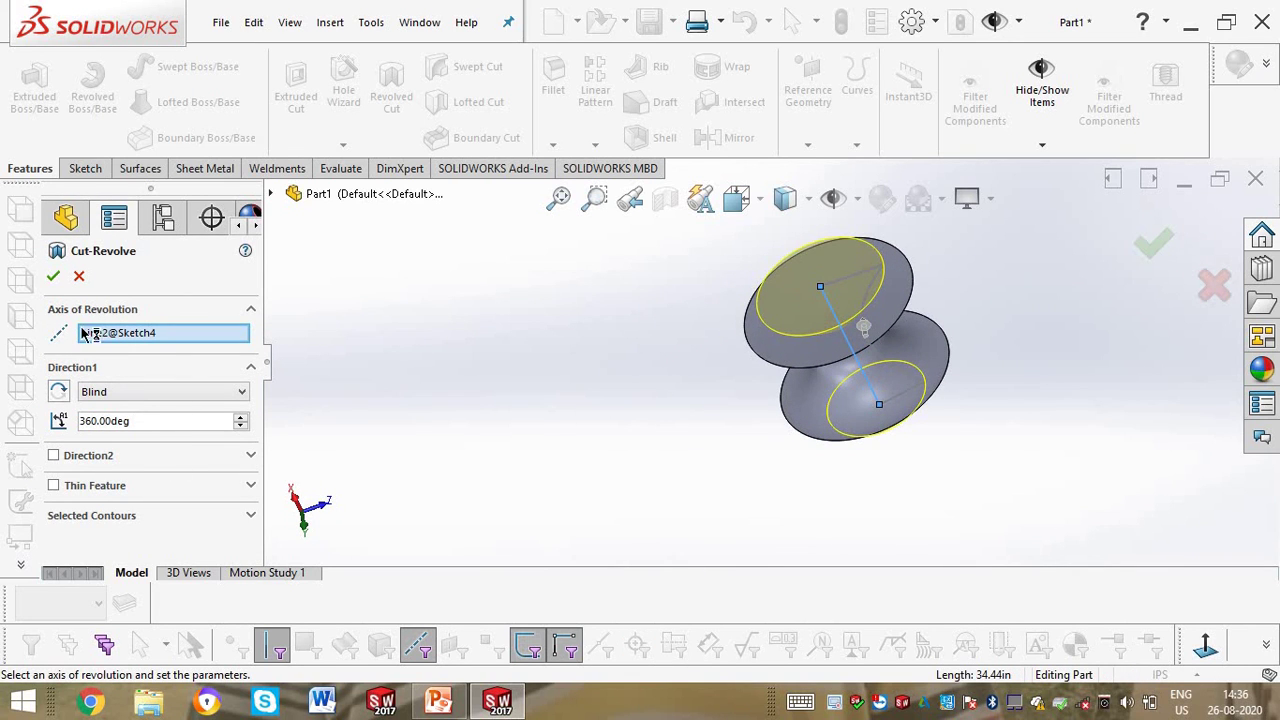
click(55, 274)
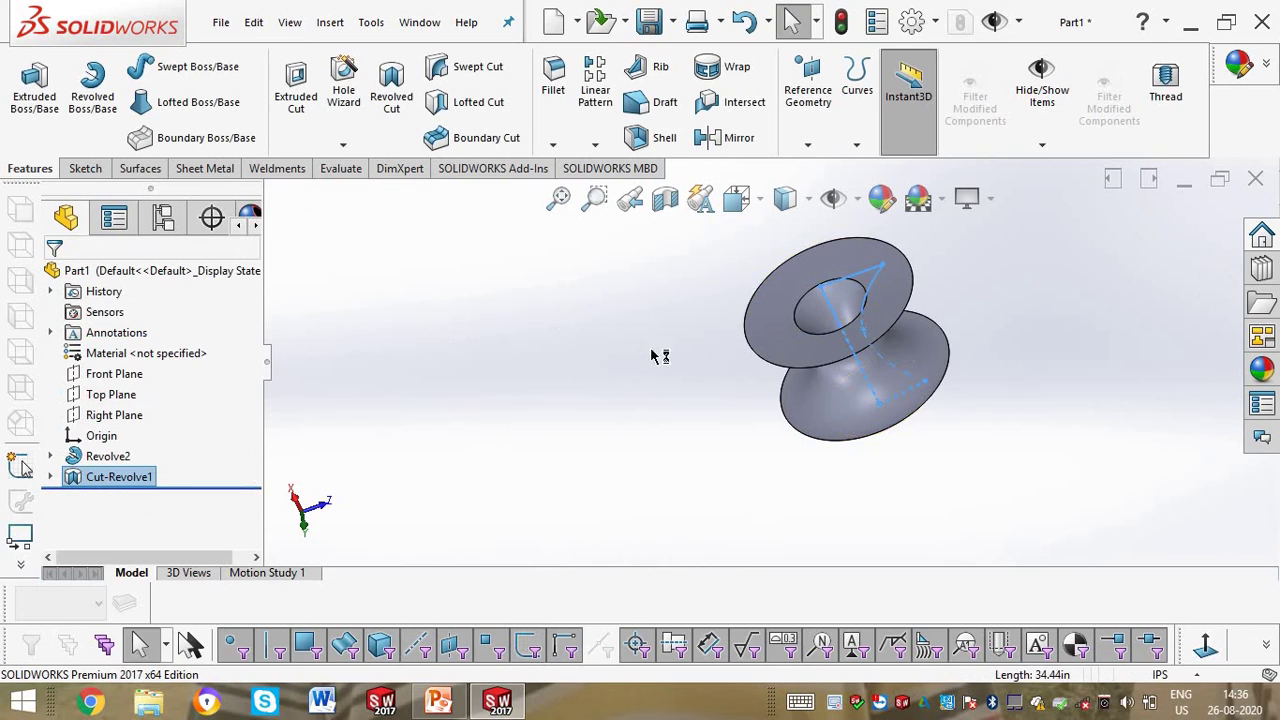
middle_drag(660, 354, 560, 437)
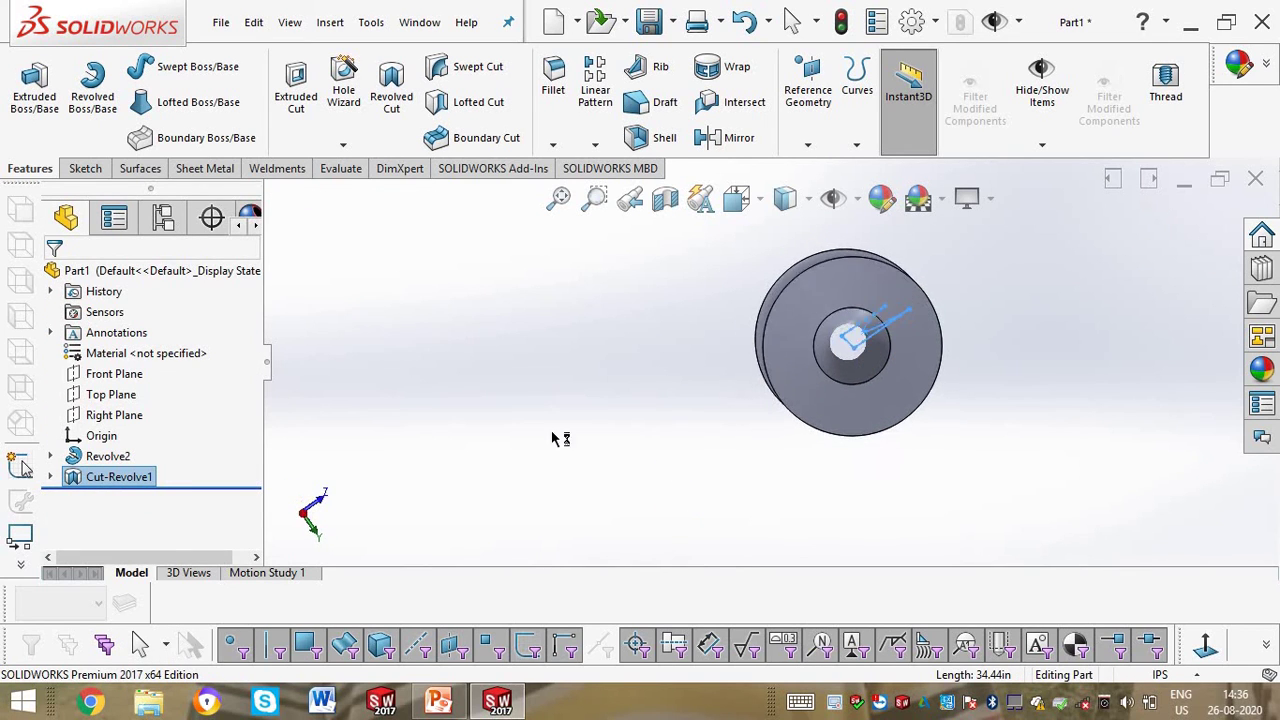
Step: Edit the revolved cut through the spool and try a Mid Plane direction with a 180° angle
right_click(120, 477)
click(186, 291)
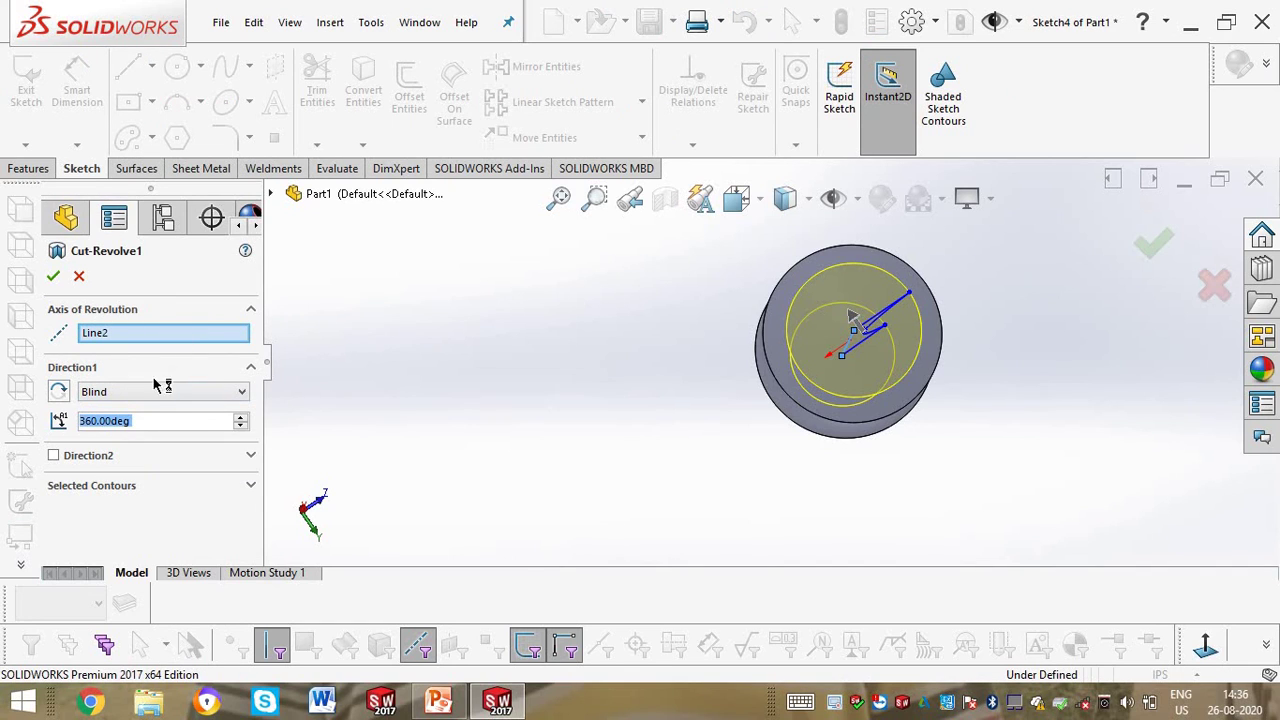
click(155, 392)
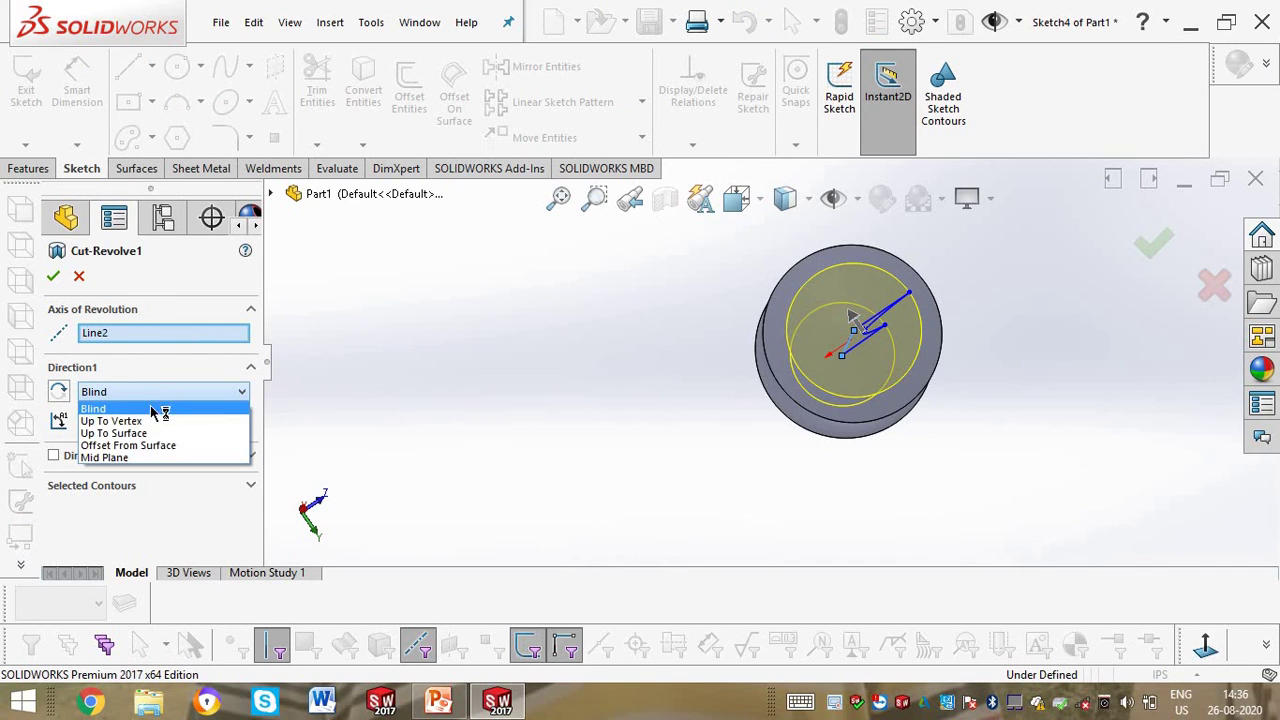
click(155, 458)
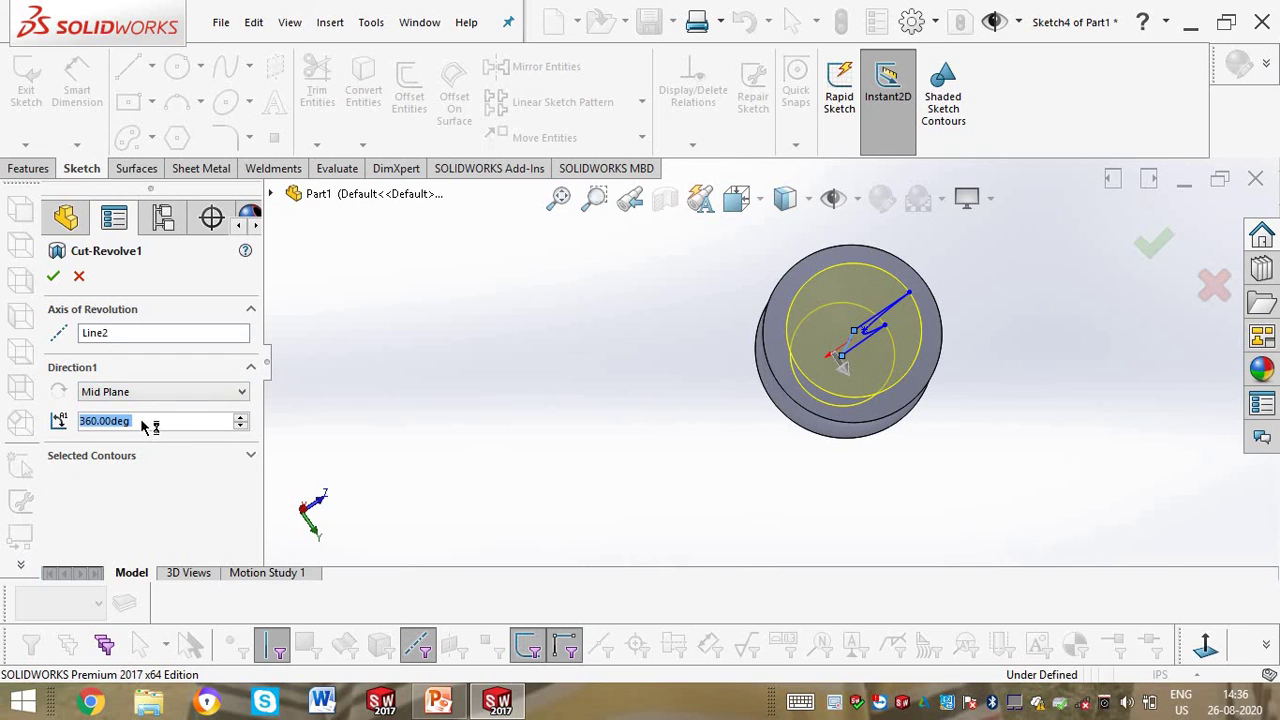
text(18)
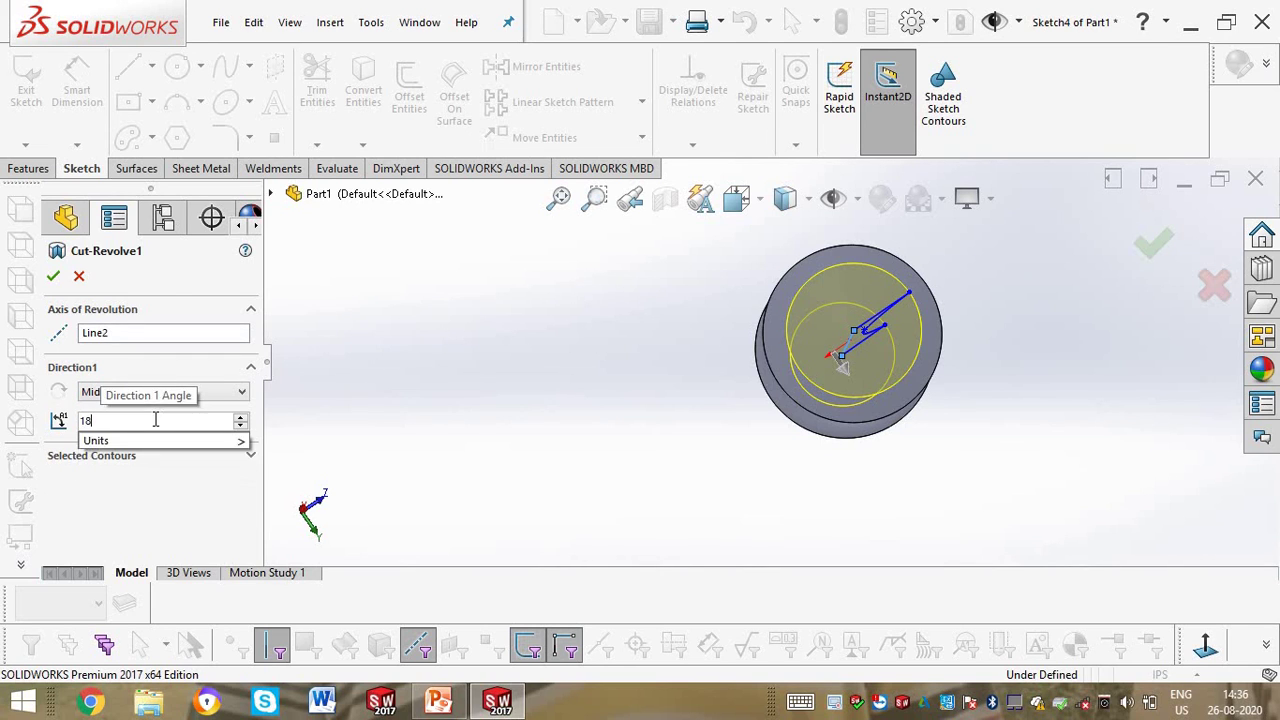
text(0)
key(Return)
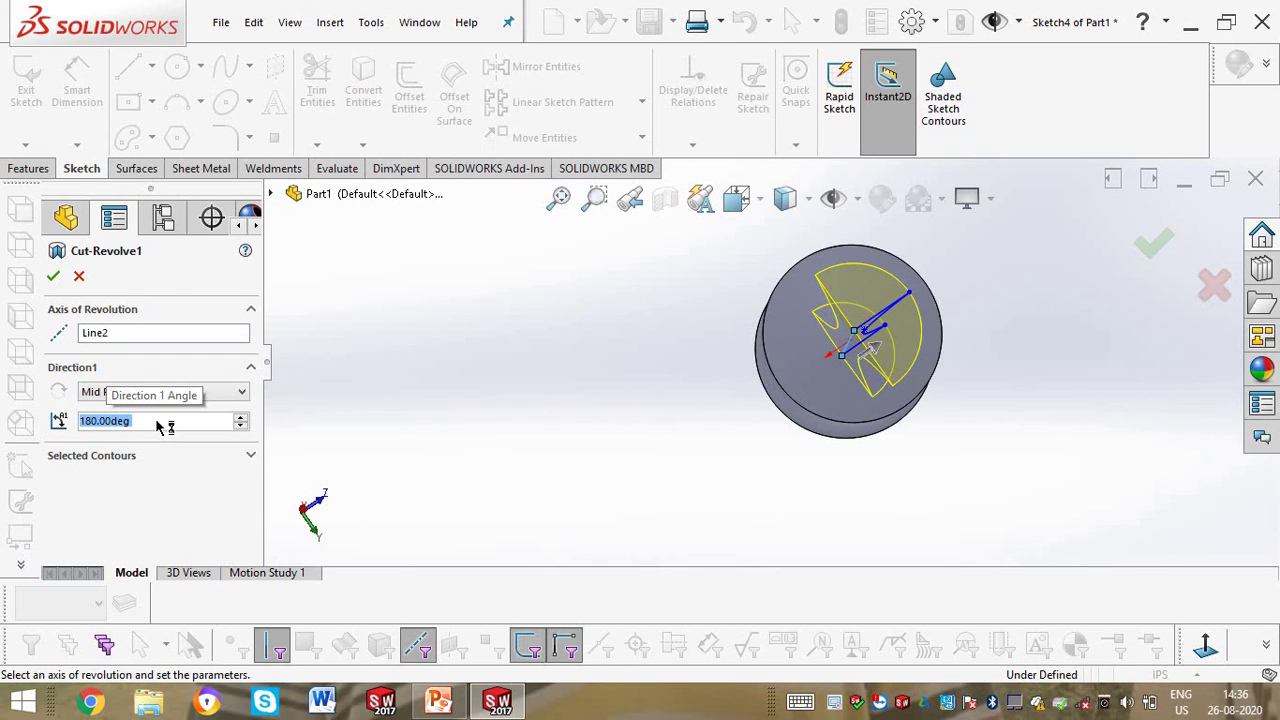
Step: Set the revolved cut's angle to 360° and its direction type to Blind, and apply the edit
text(360)
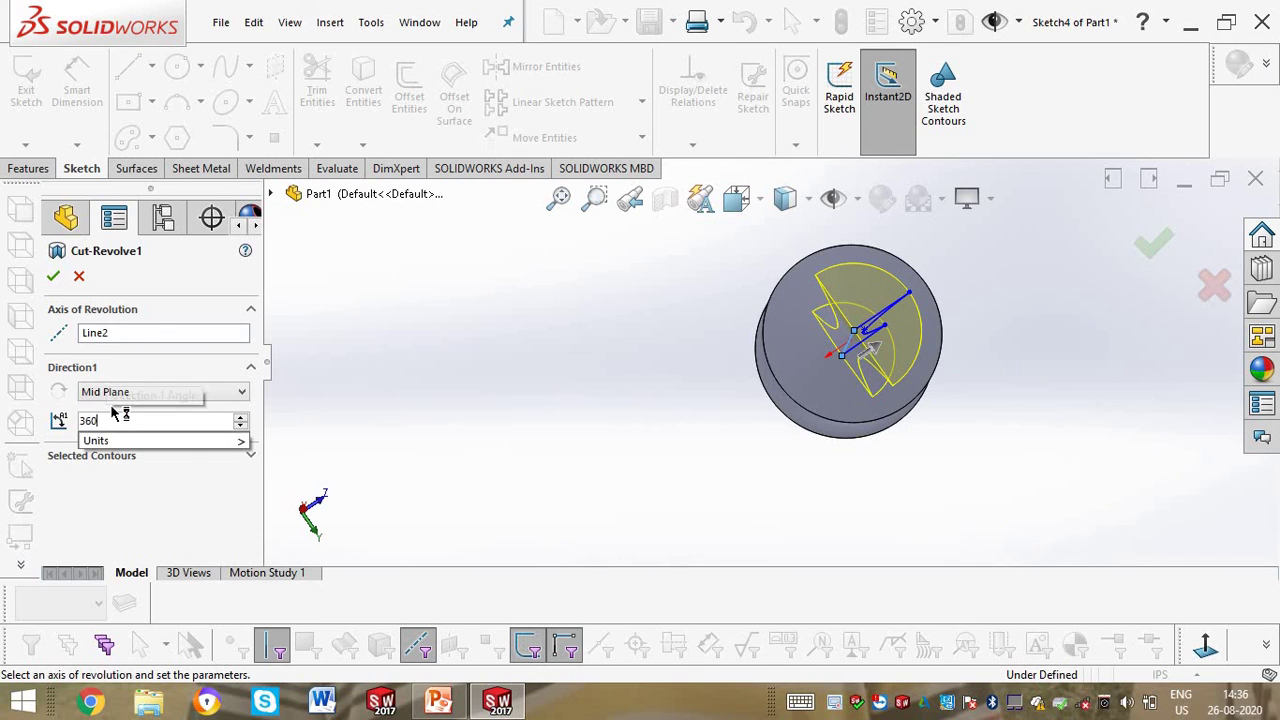
key(Return)
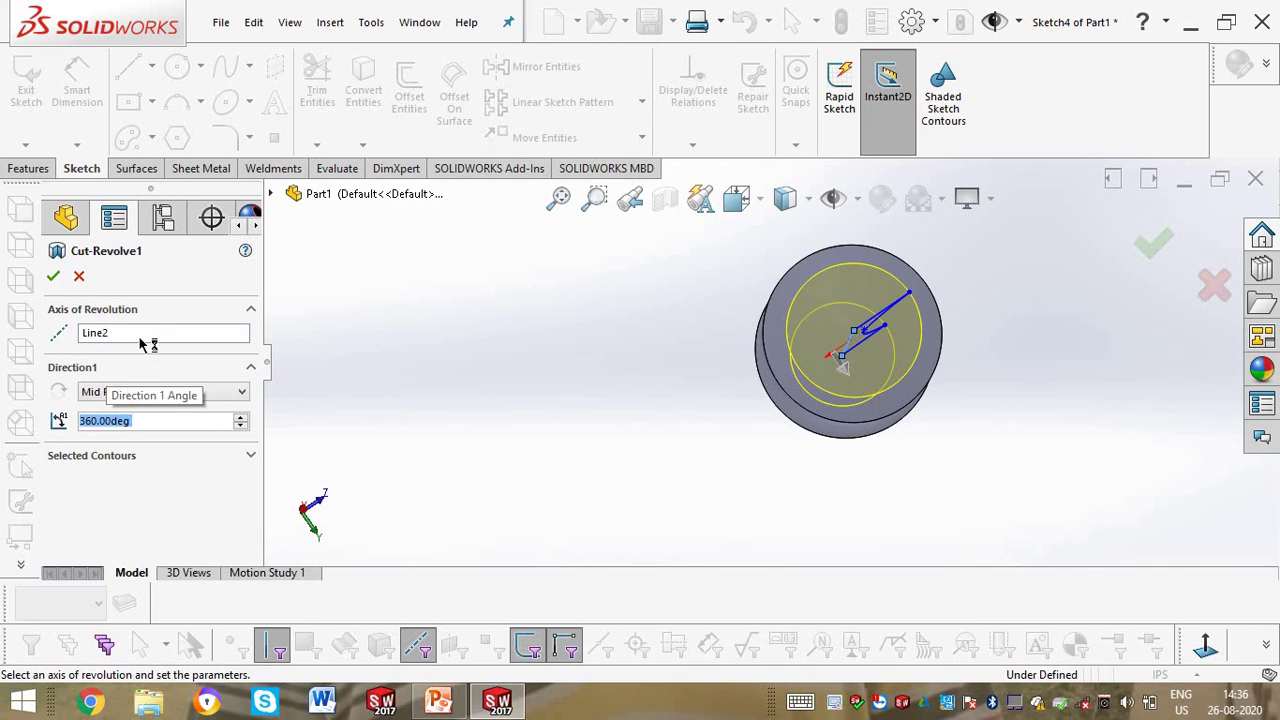
click(150, 393)
click(142, 406)
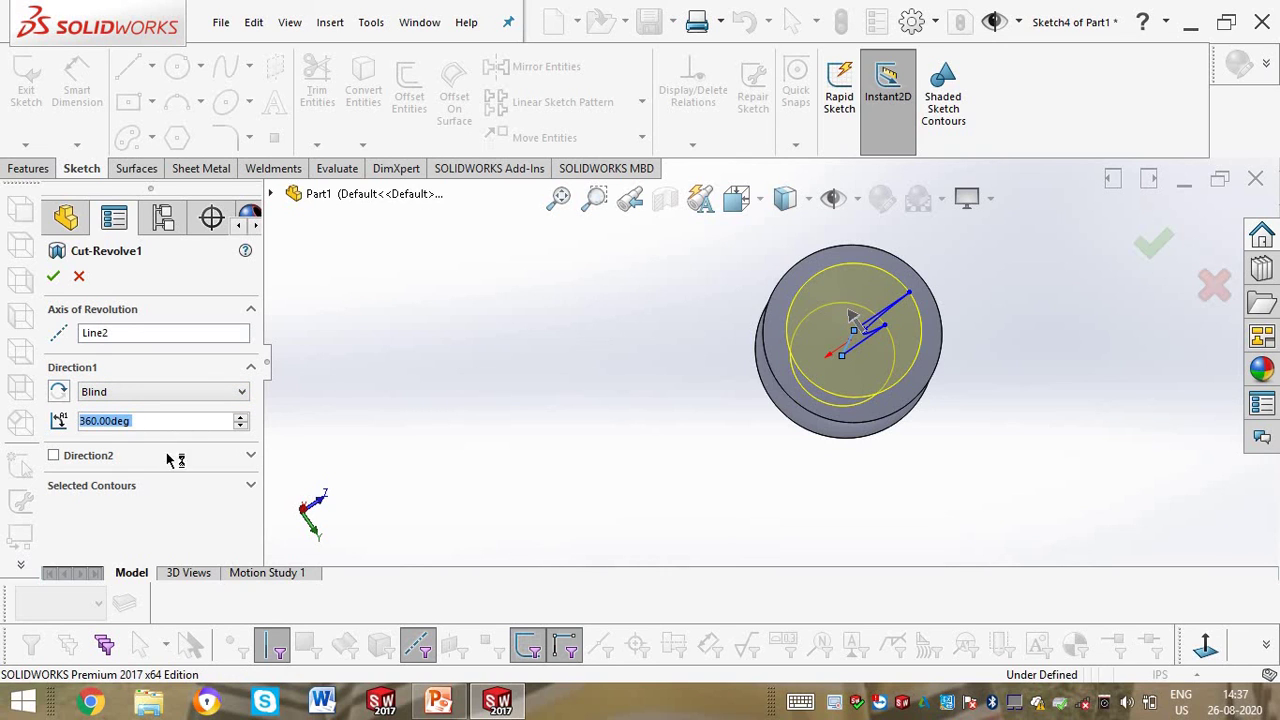
click(50, 277)
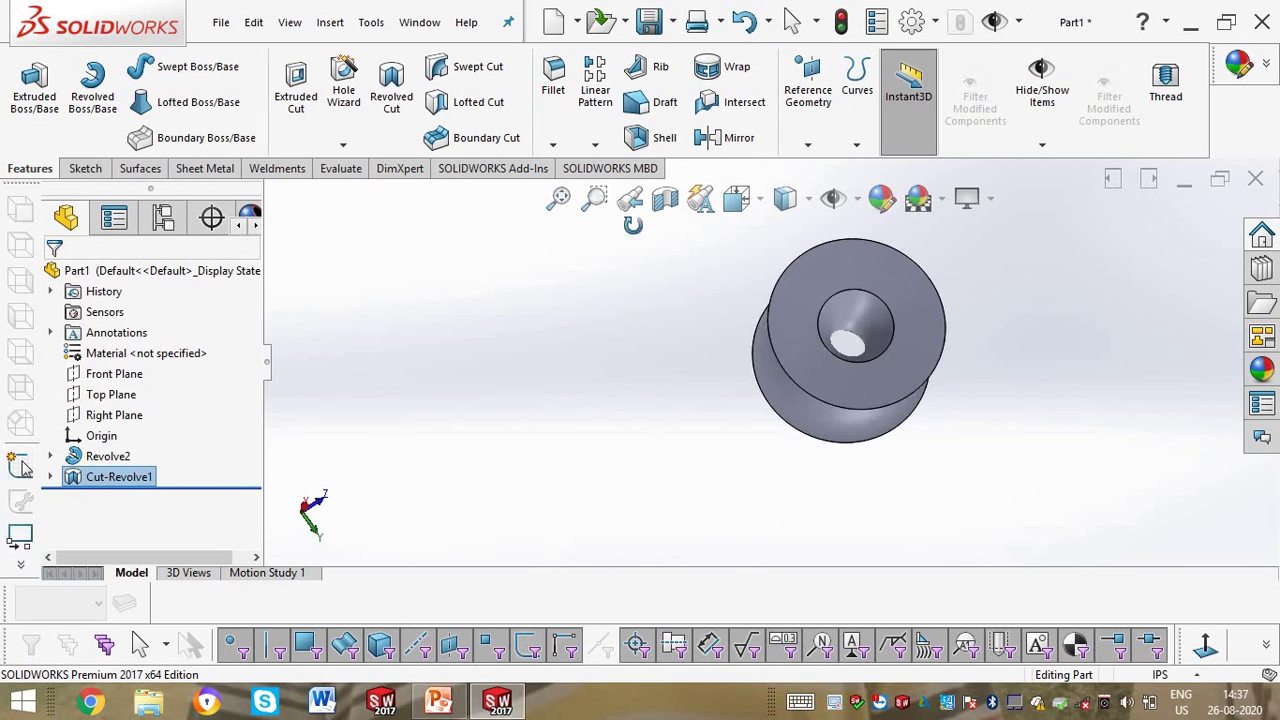
middle_drag(633, 225, 698, 479)
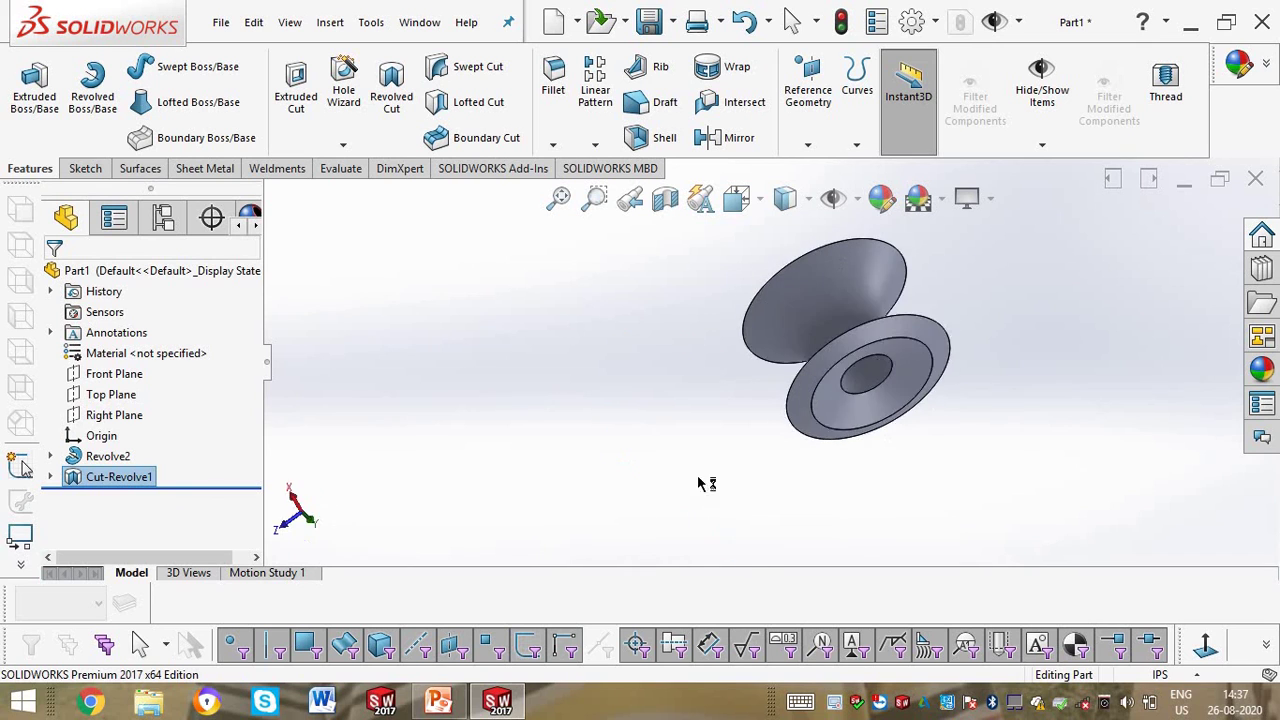
Step: Reopen the revolved cut's definition to examine its Selected Contours option, and close it with the settings as they are
right_click(122, 476)
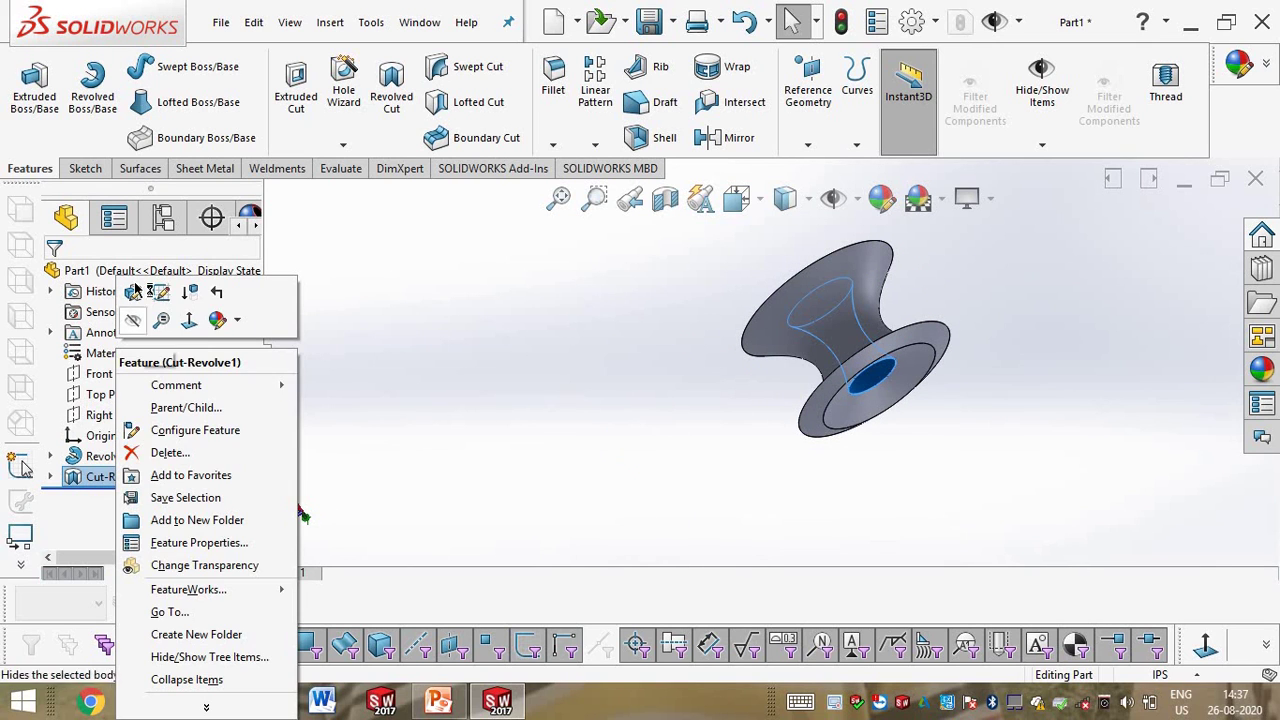
click(131, 312)
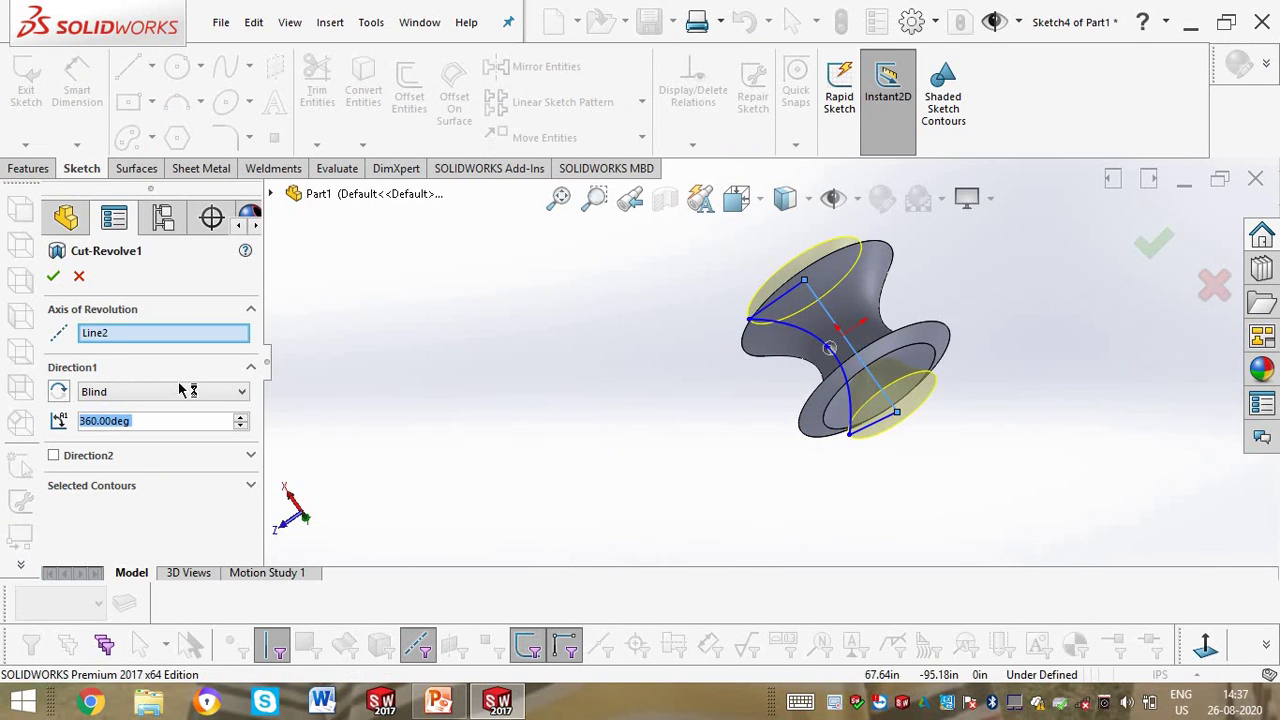
click(250, 485)
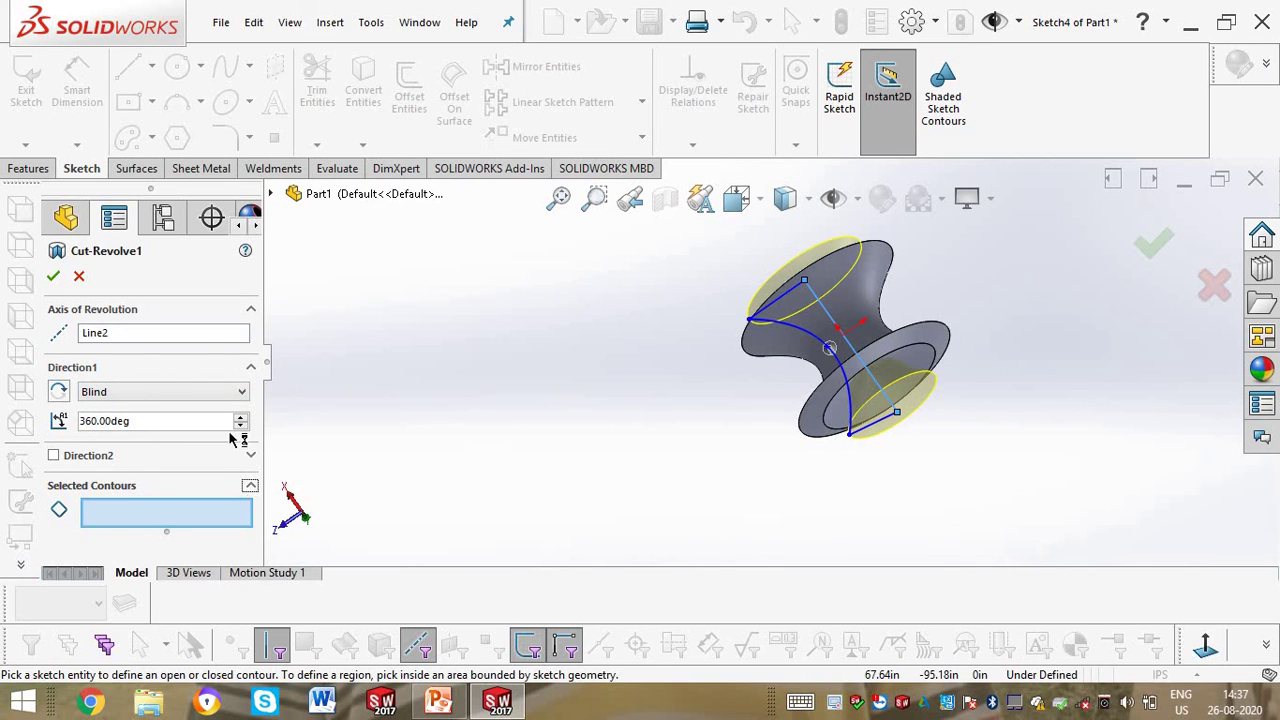
click(55, 278)
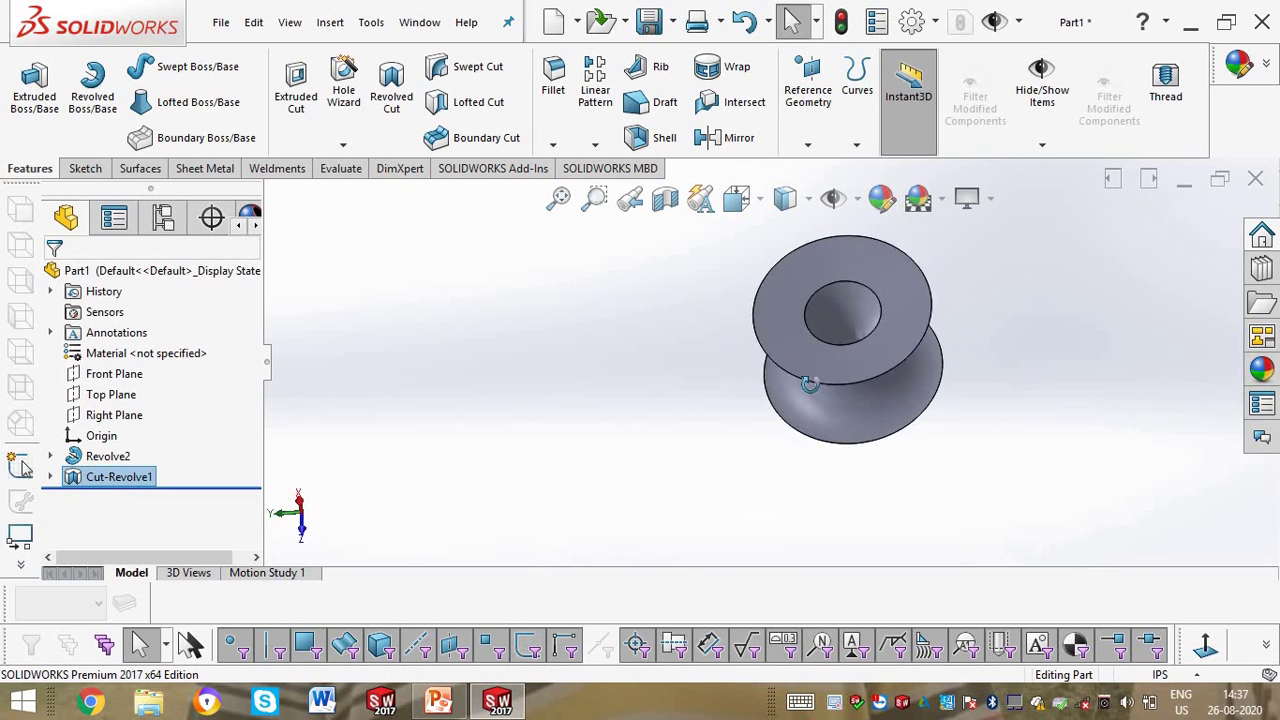